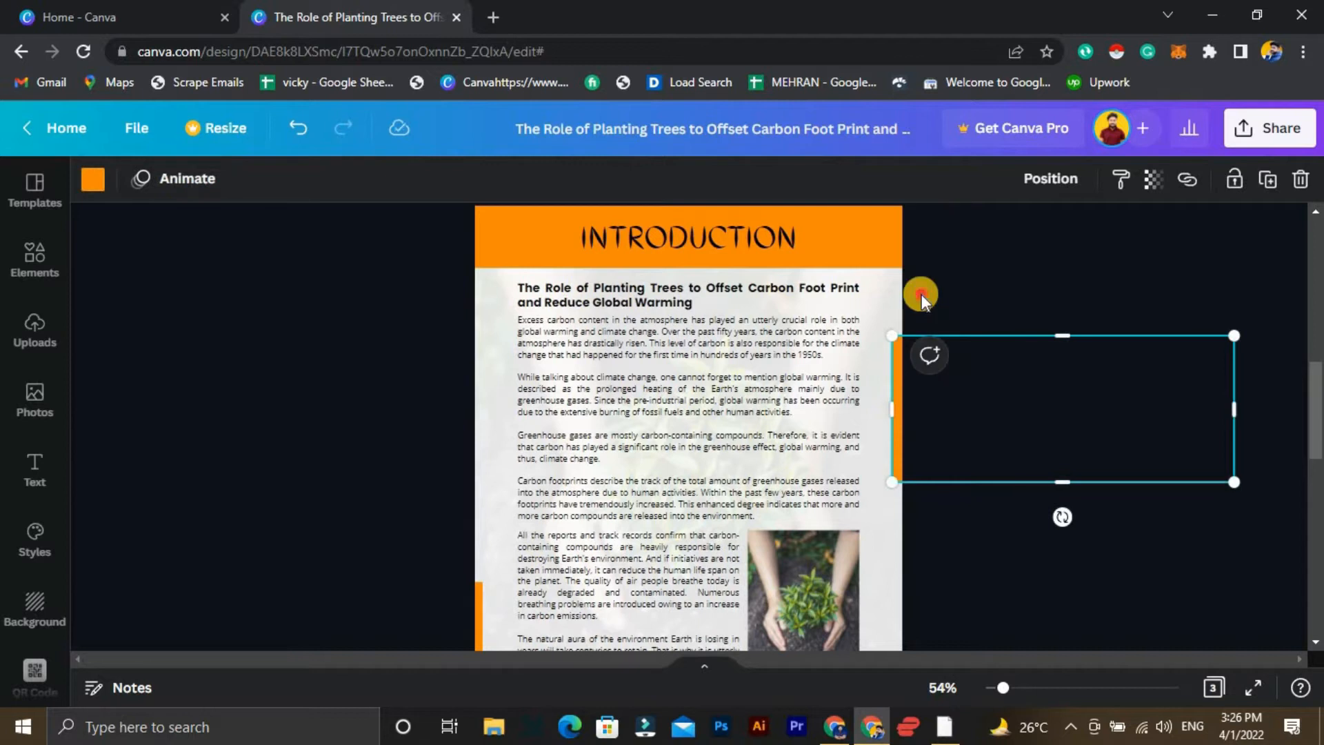
Examine the orange side bars and overall layout of the Introduction page, down to the blank page 3.
click(900, 373)
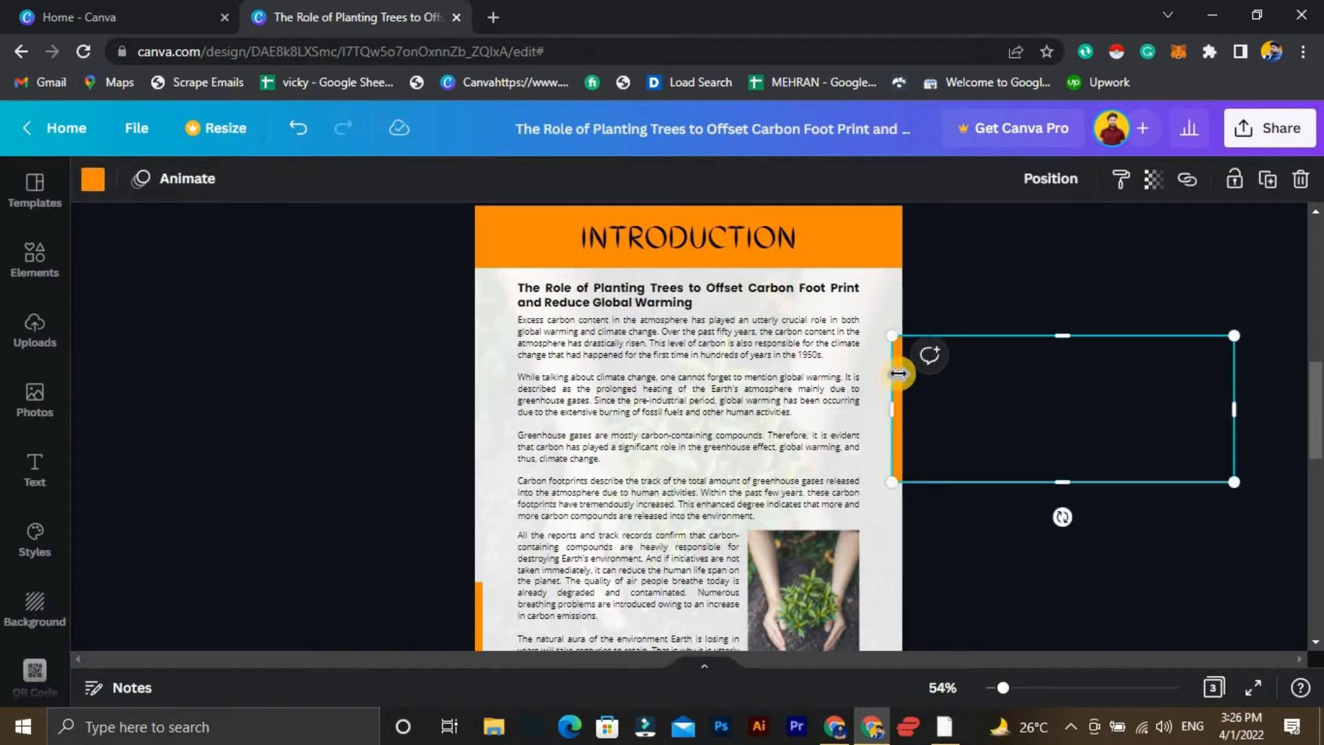
scroll(494, 511, down, 3)
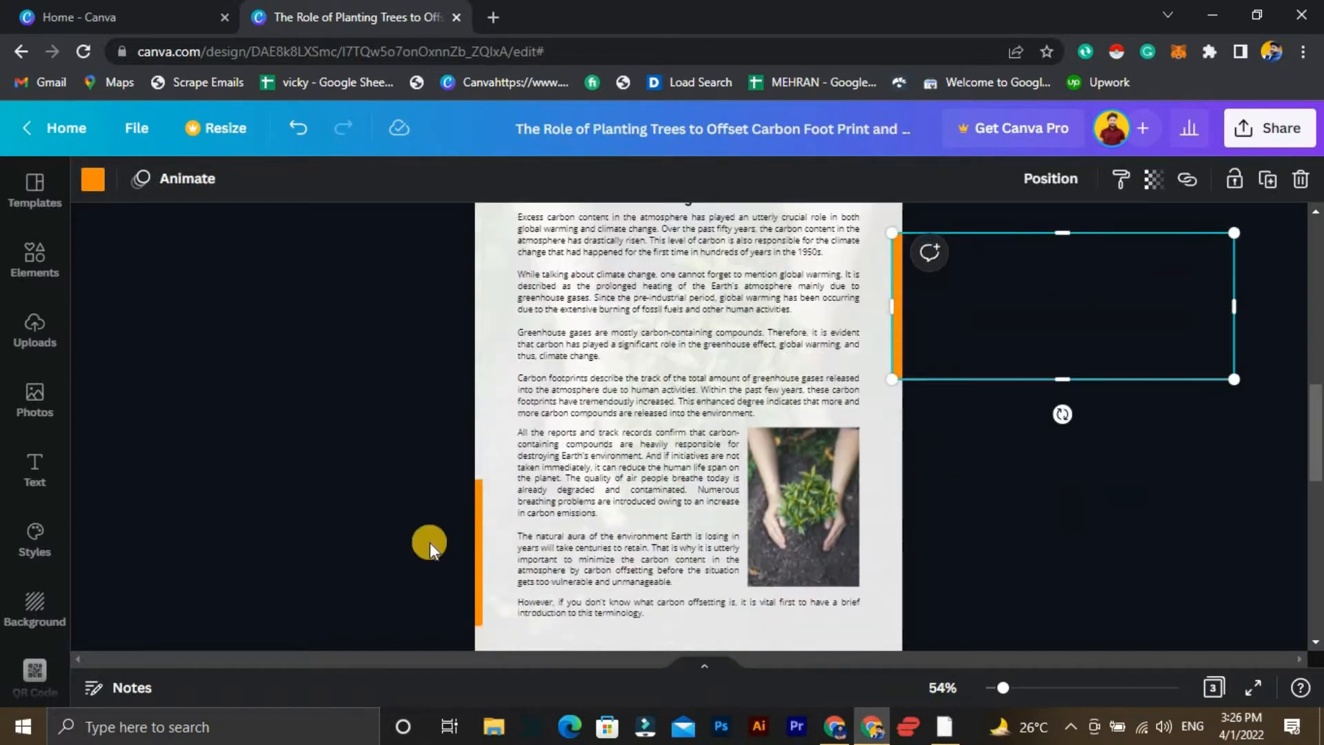
click(474, 475)
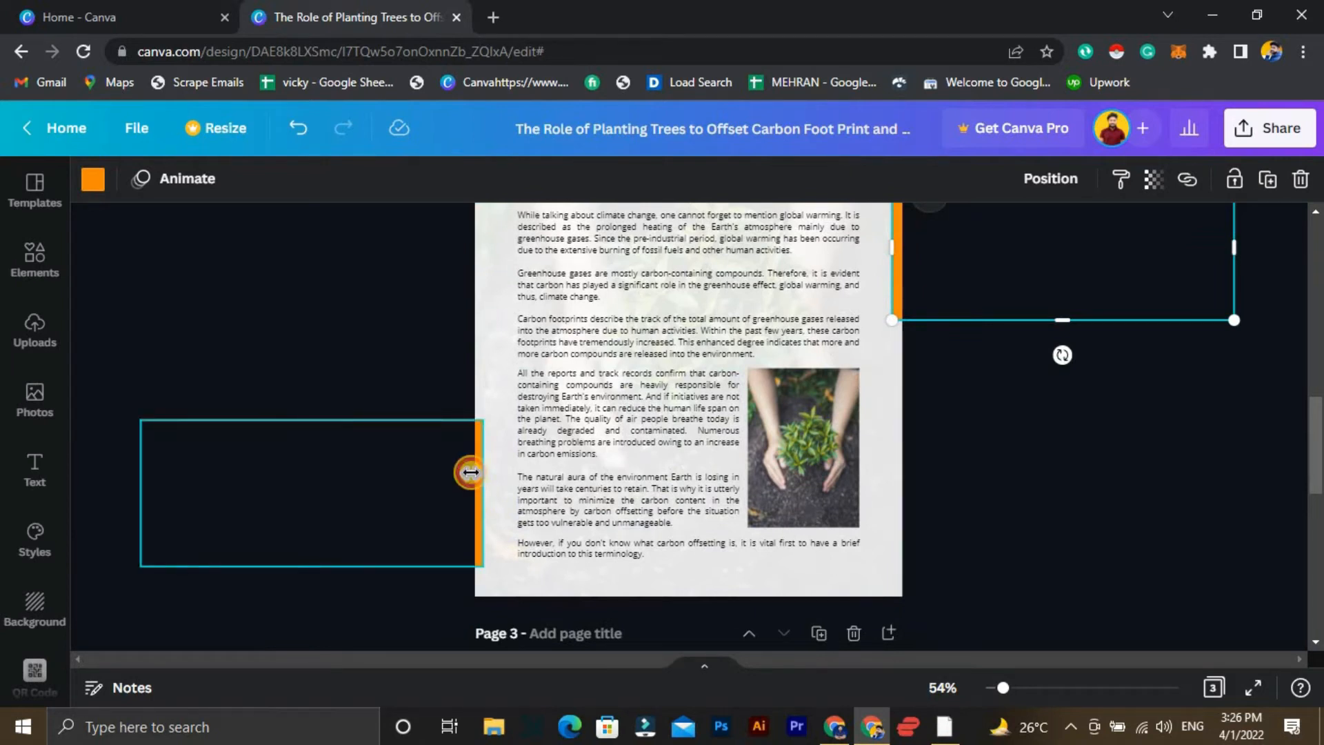
click(425, 370)
scroll(570, 514, down, 8)
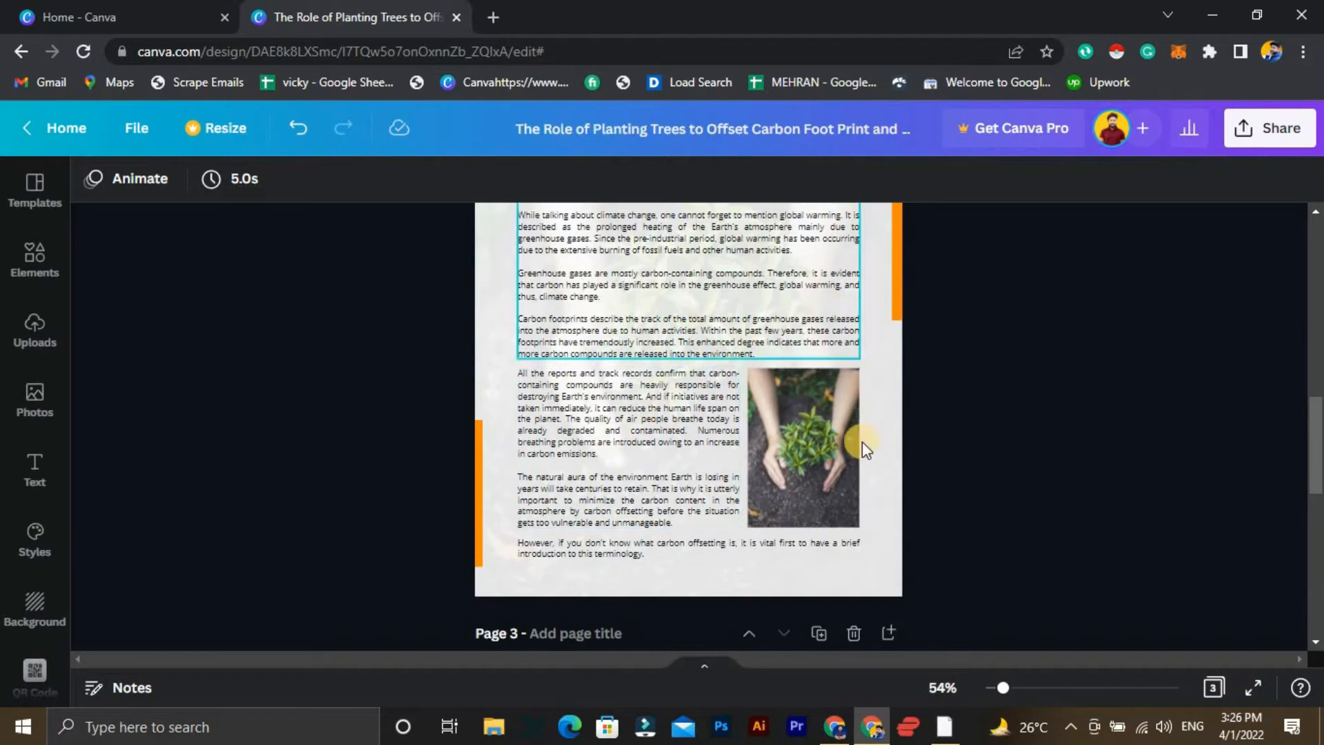
scroll(901, 462, down, 1)
scroll(742, 479, up, 5)
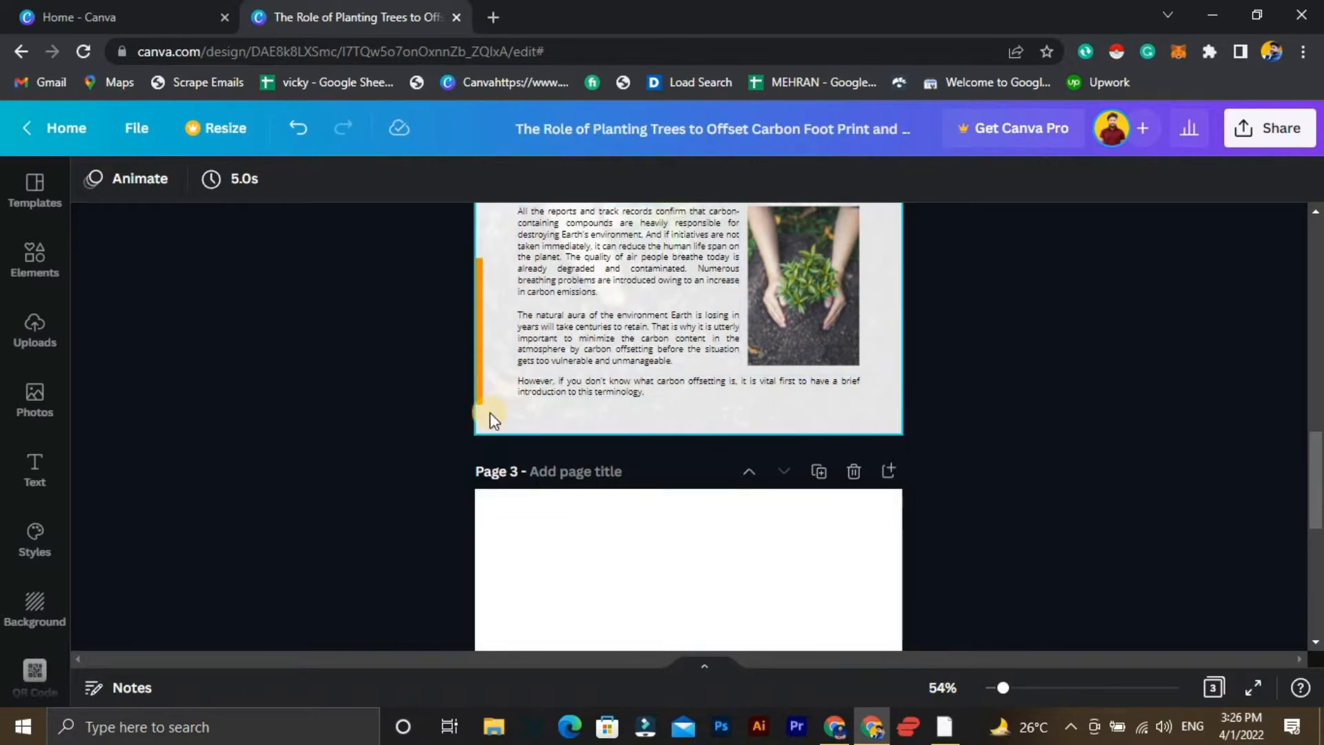
scroll(523, 560, down, 3)
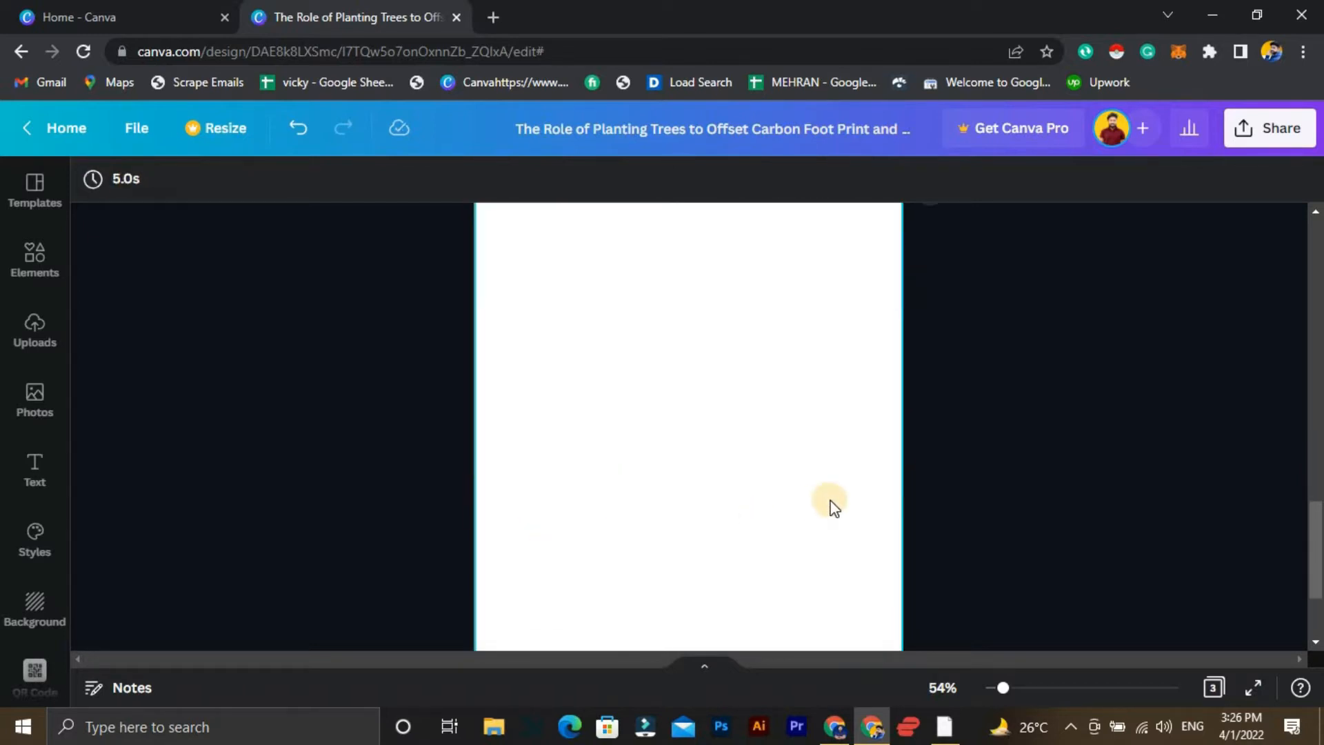
scroll(828, 503, up, 4)
scroll(759, 414, up, 3)
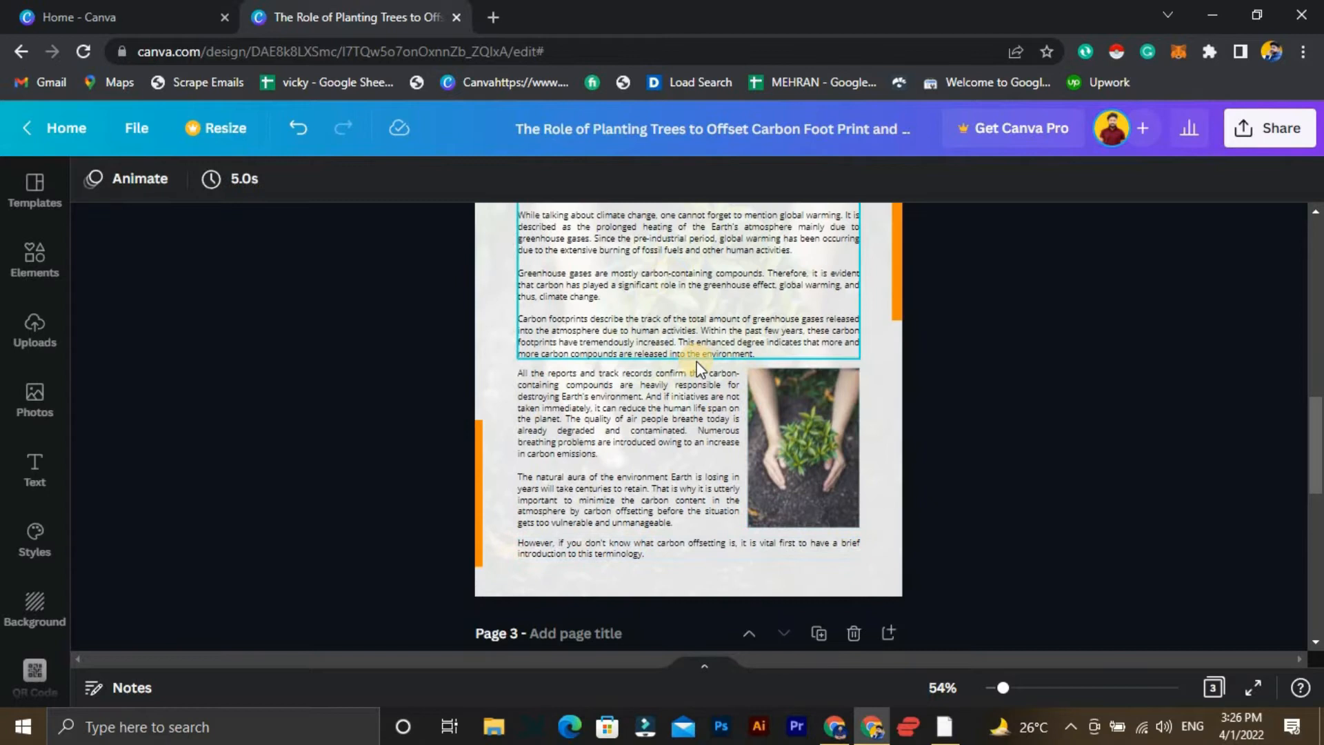
Review the cover page up close, and look through the cover and Introduction pages at reduced zoom.
scroll(686, 309, up, 5)
scroll(686, 309, up, 4)
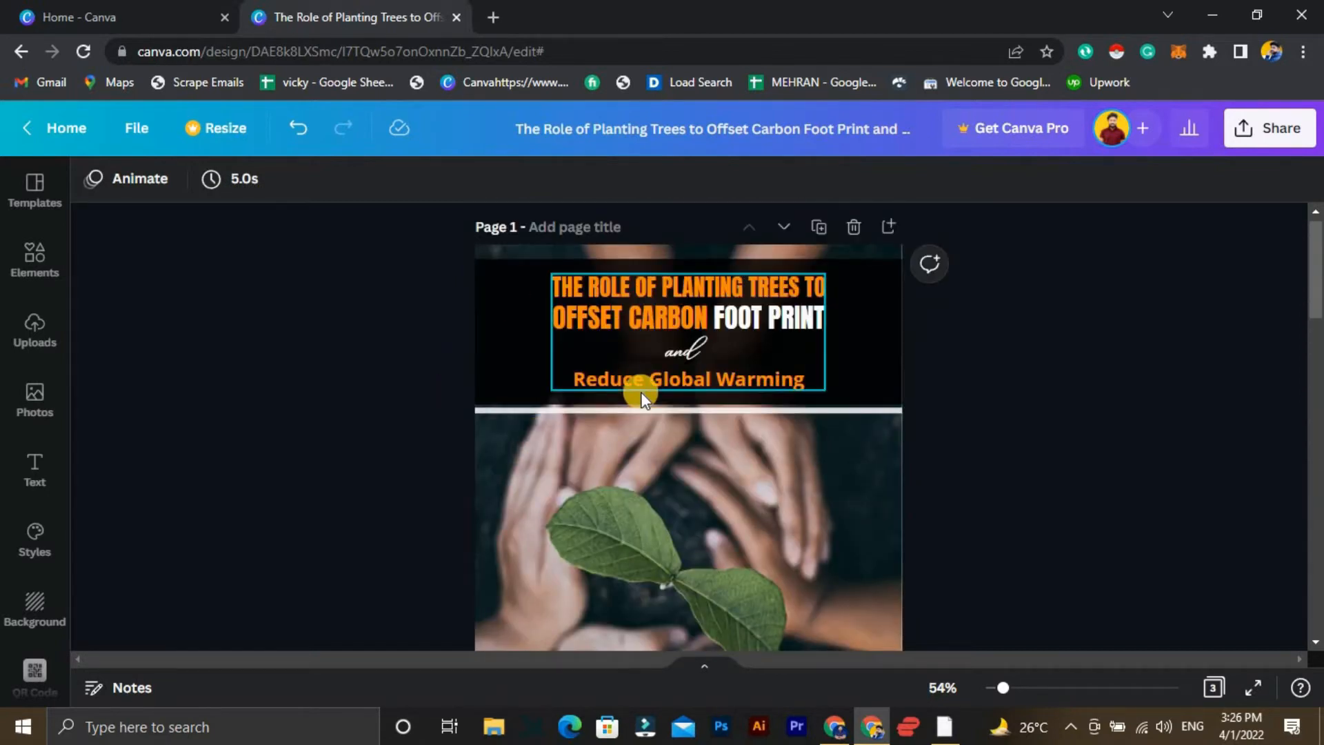
scroll(640, 392, down, 3)
scroll(746, 421, up, 3)
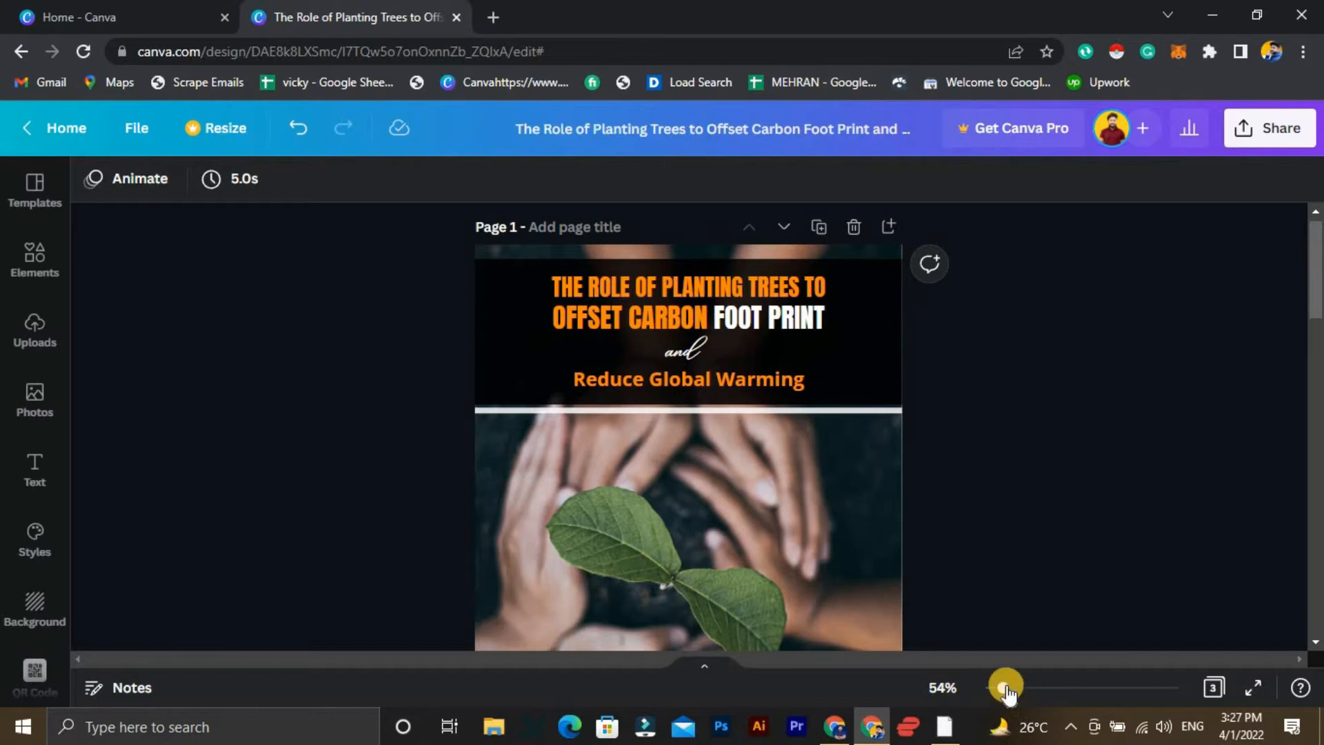
drag(1014, 690, 1020, 688)
scroll(1025, 648, up, 2)
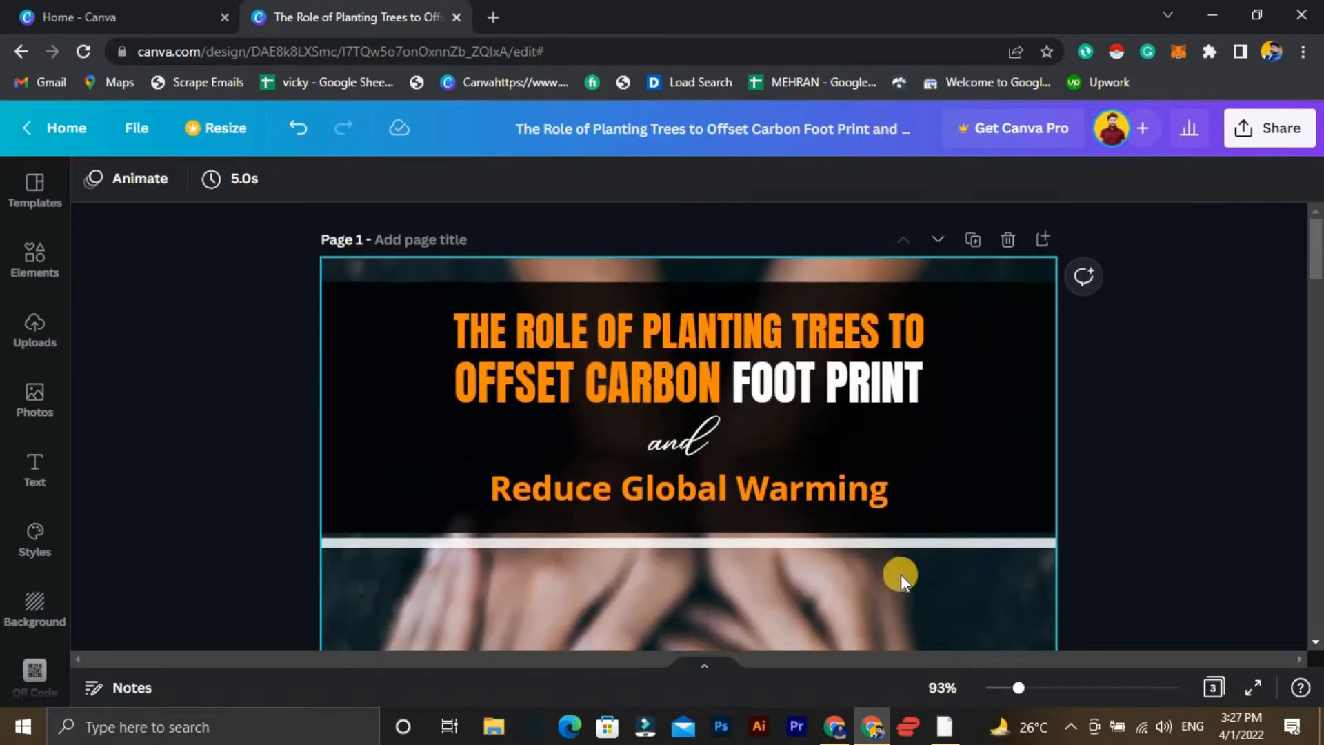
scroll(887, 455, down, 6)
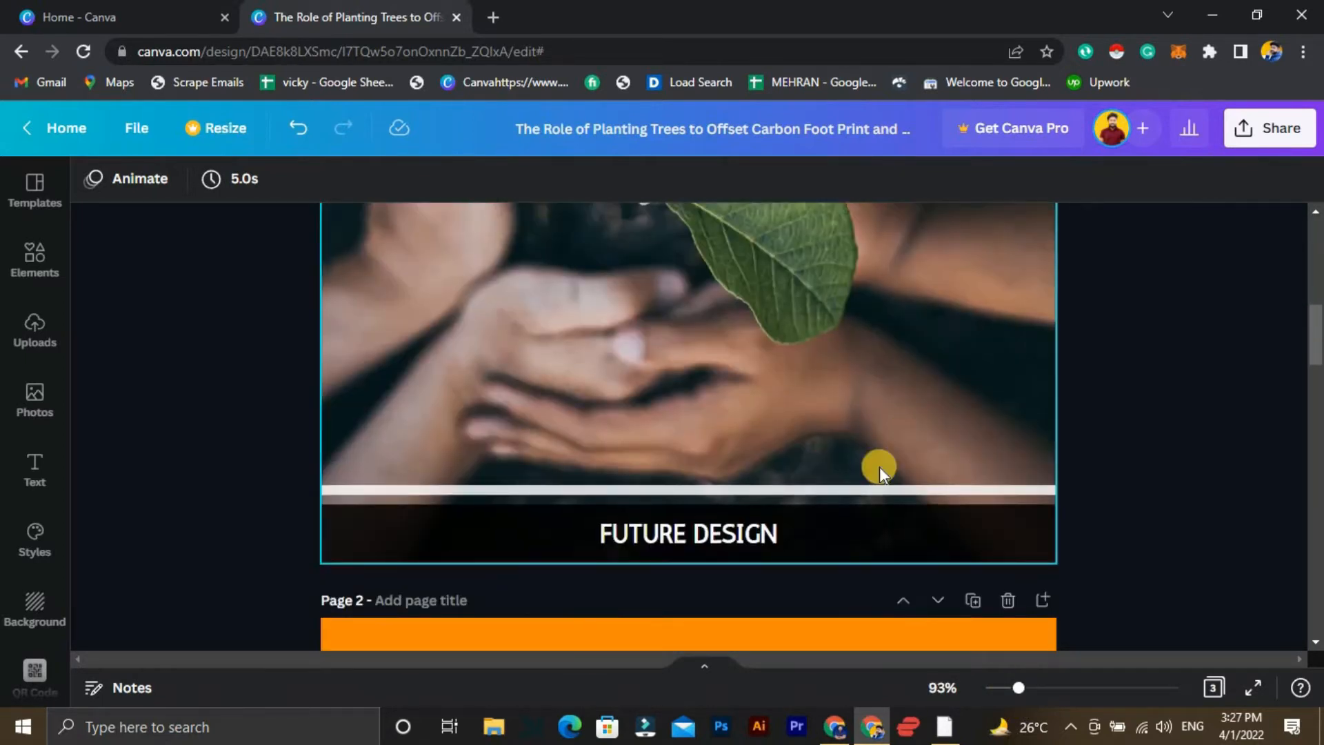
drag(1017, 690, 1002, 688)
scroll(1008, 563, up, 5)
scroll(1008, 563, down, 10)
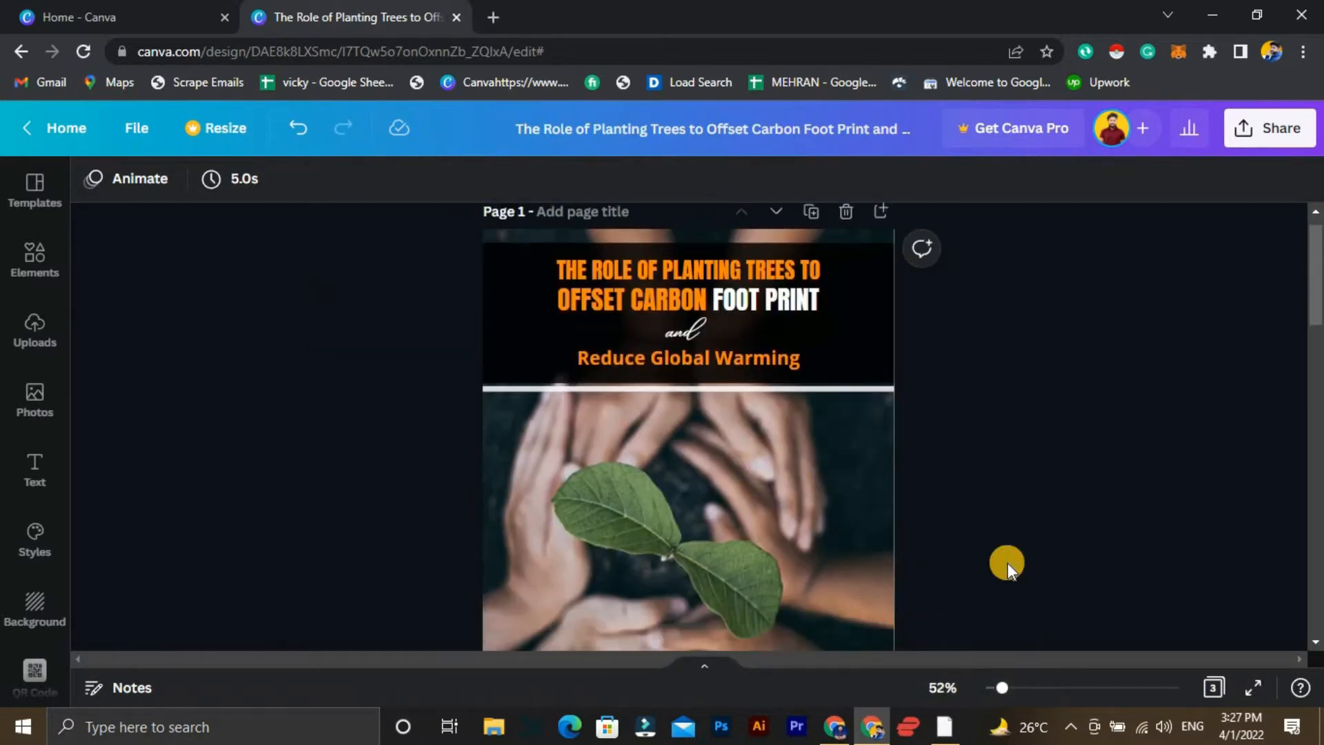
scroll(1007, 562, up, 5)
scroll(983, 560, up, 2)
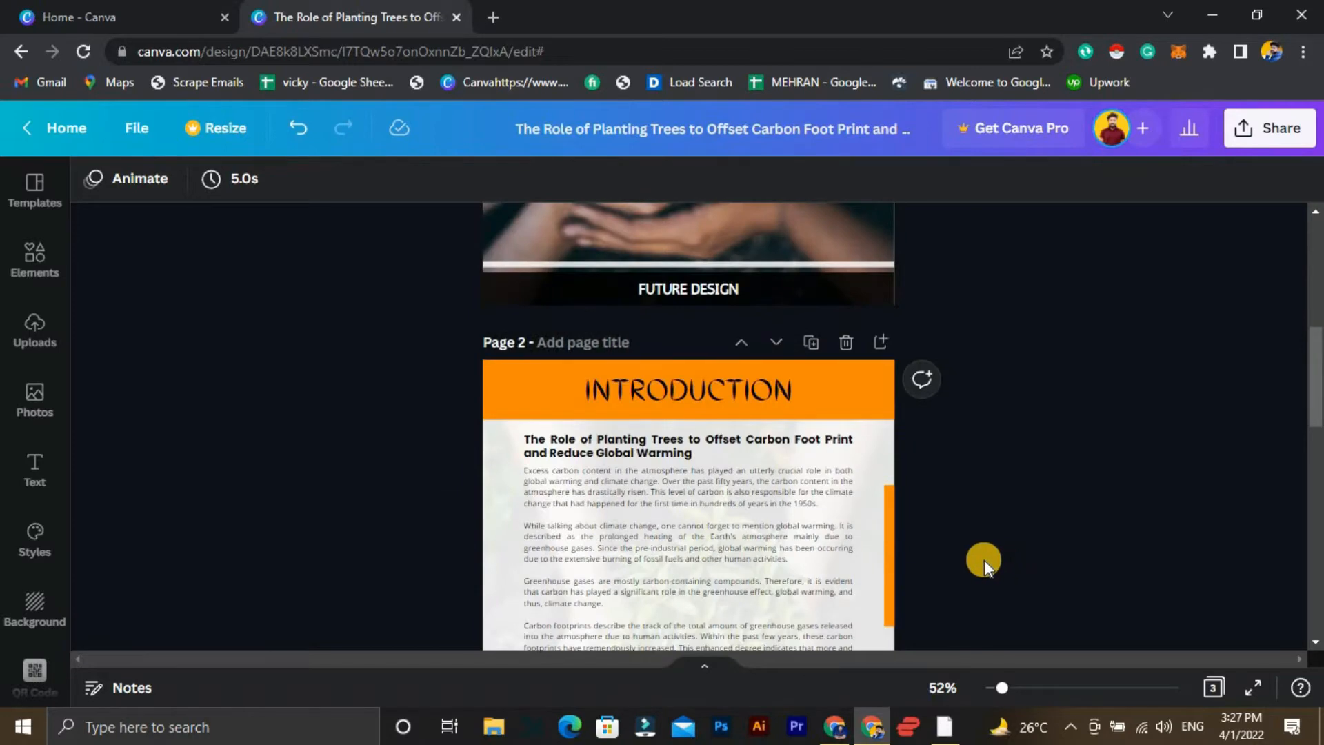
scroll(984, 559, down, 8)
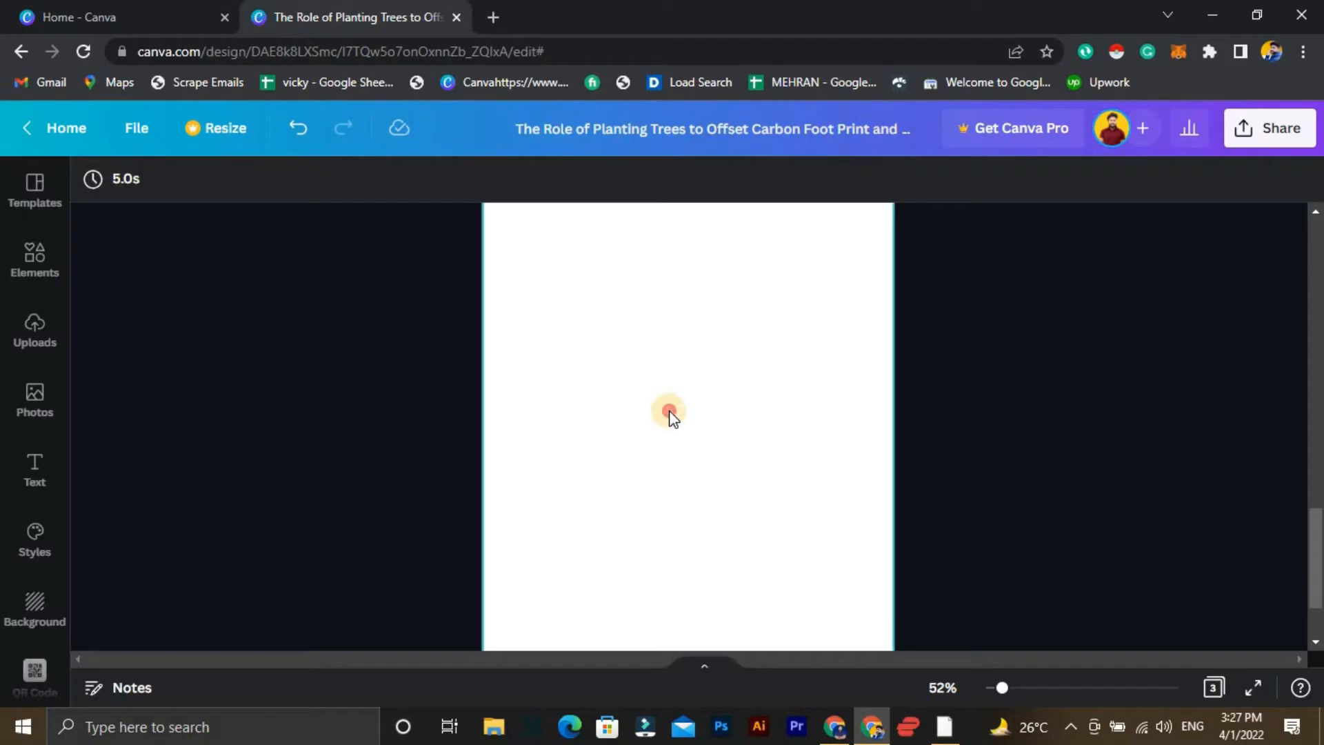
Select the blank page 3, switch to the Word document and review the "What is Carbon Offset?" heading and its paragraphs.
click(627, 386)
scroll(278, 391, up, 2)
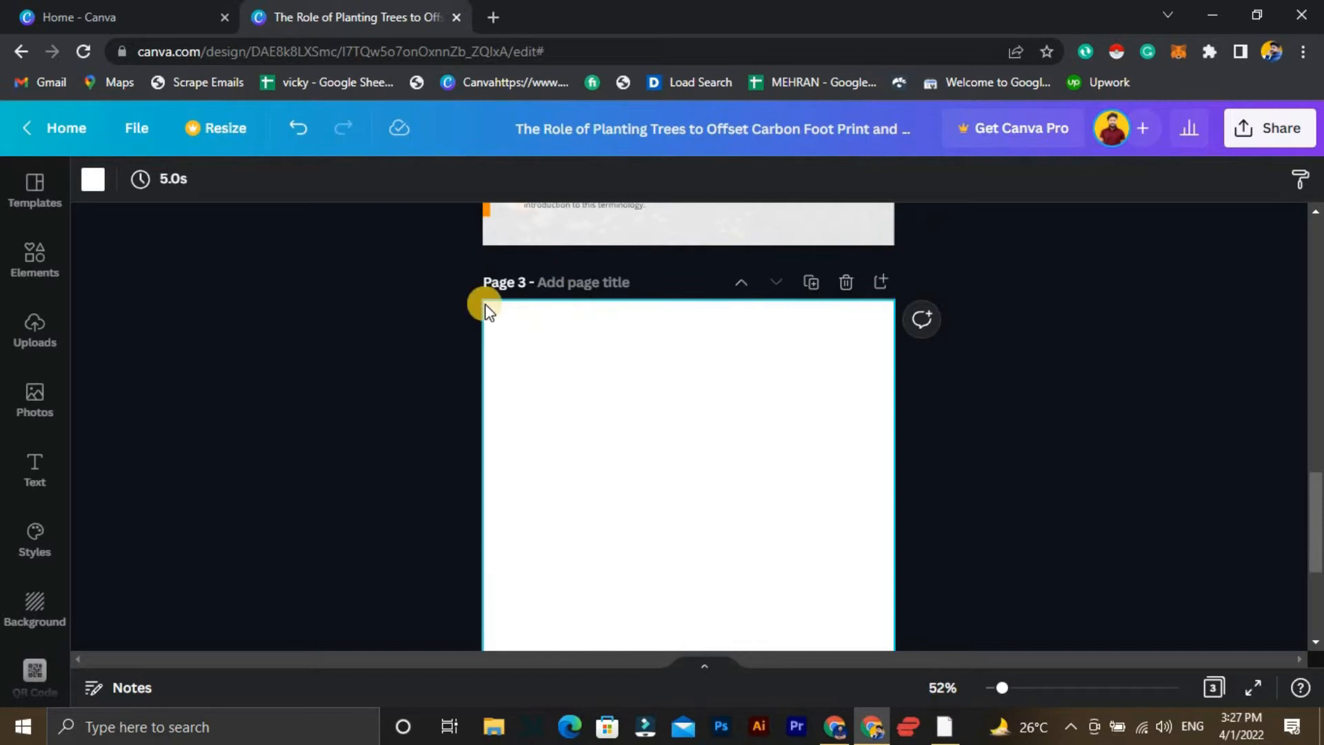
click(945, 724)
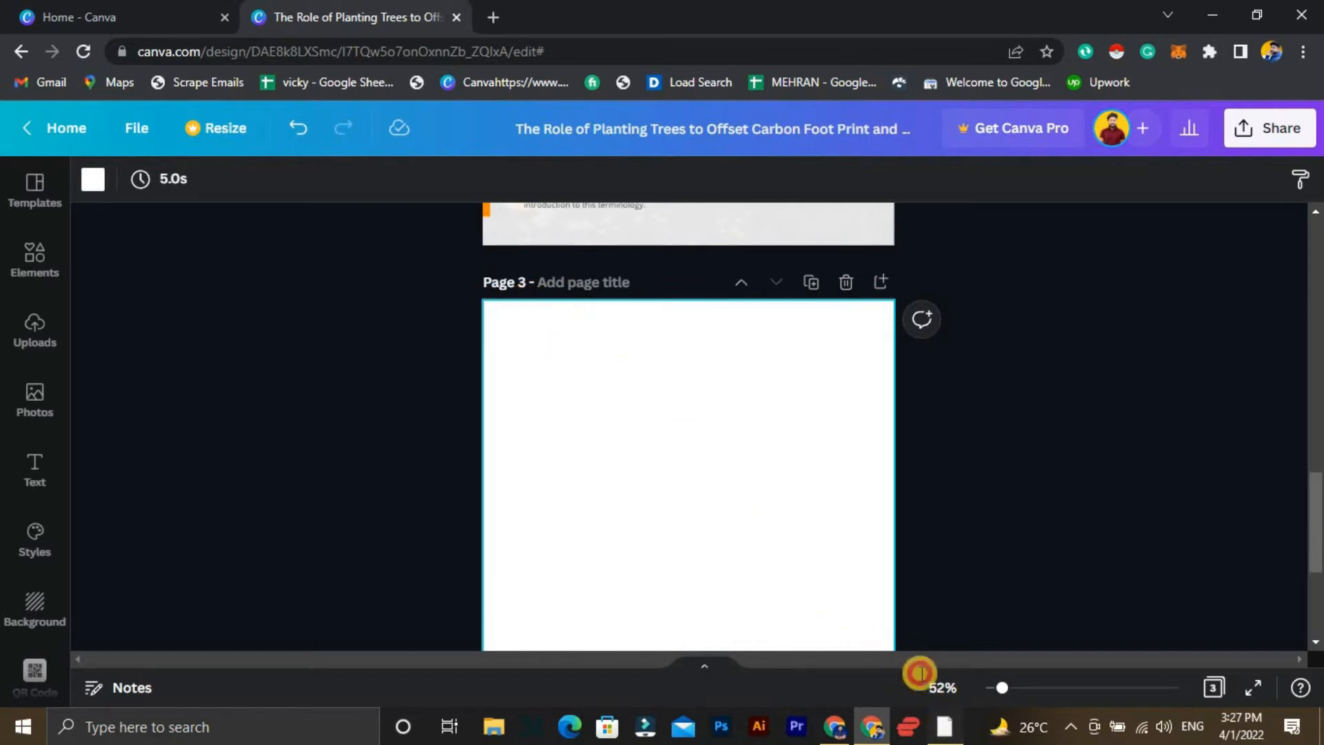
drag(373, 110, 552, 548)
scroll(387, 358, up, 3)
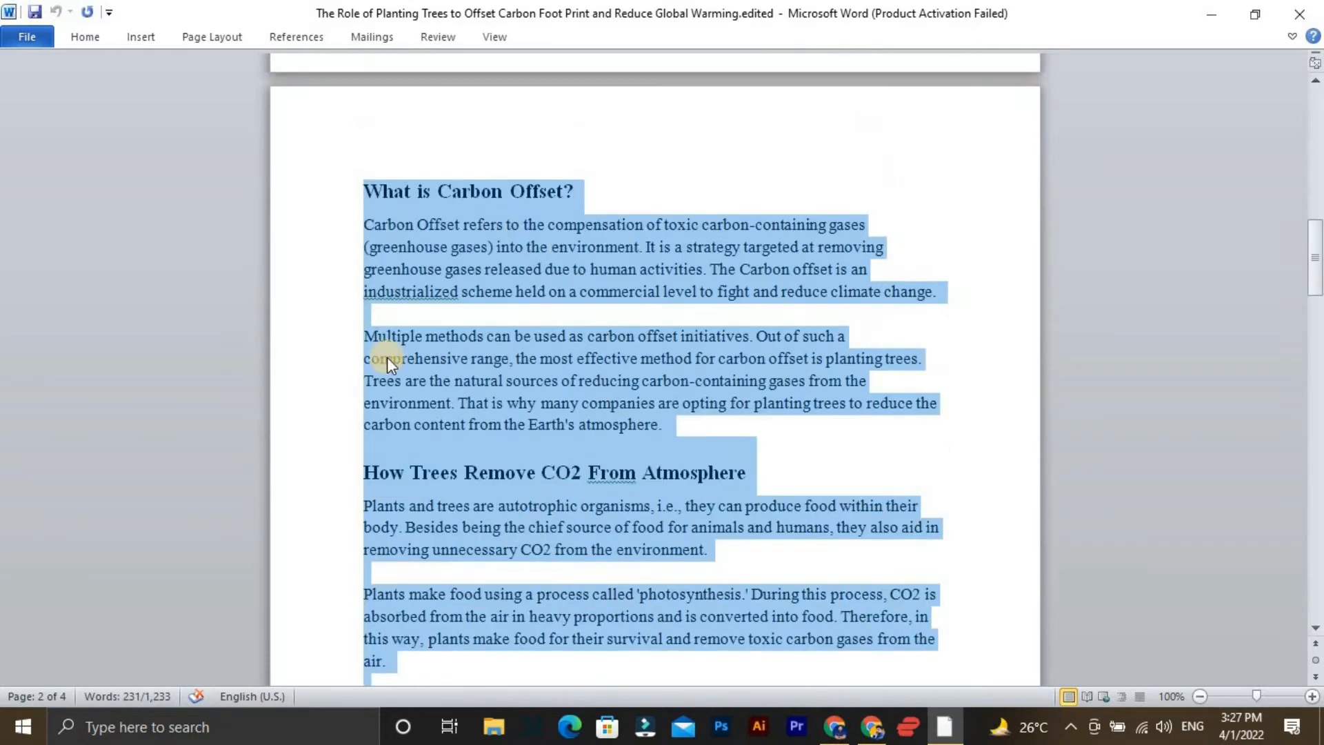
click(387, 227)
drag(365, 188, 574, 188)
drag(363, 227, 666, 428)
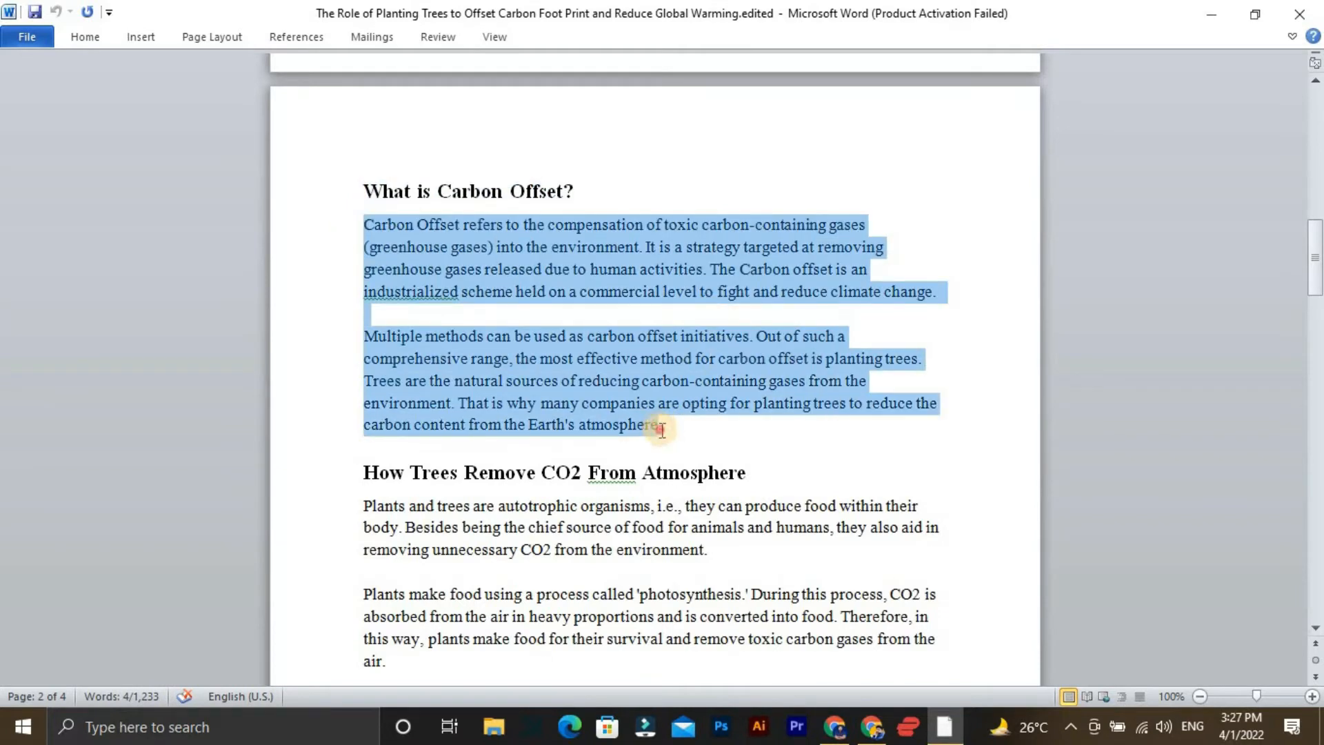
click(499, 303)
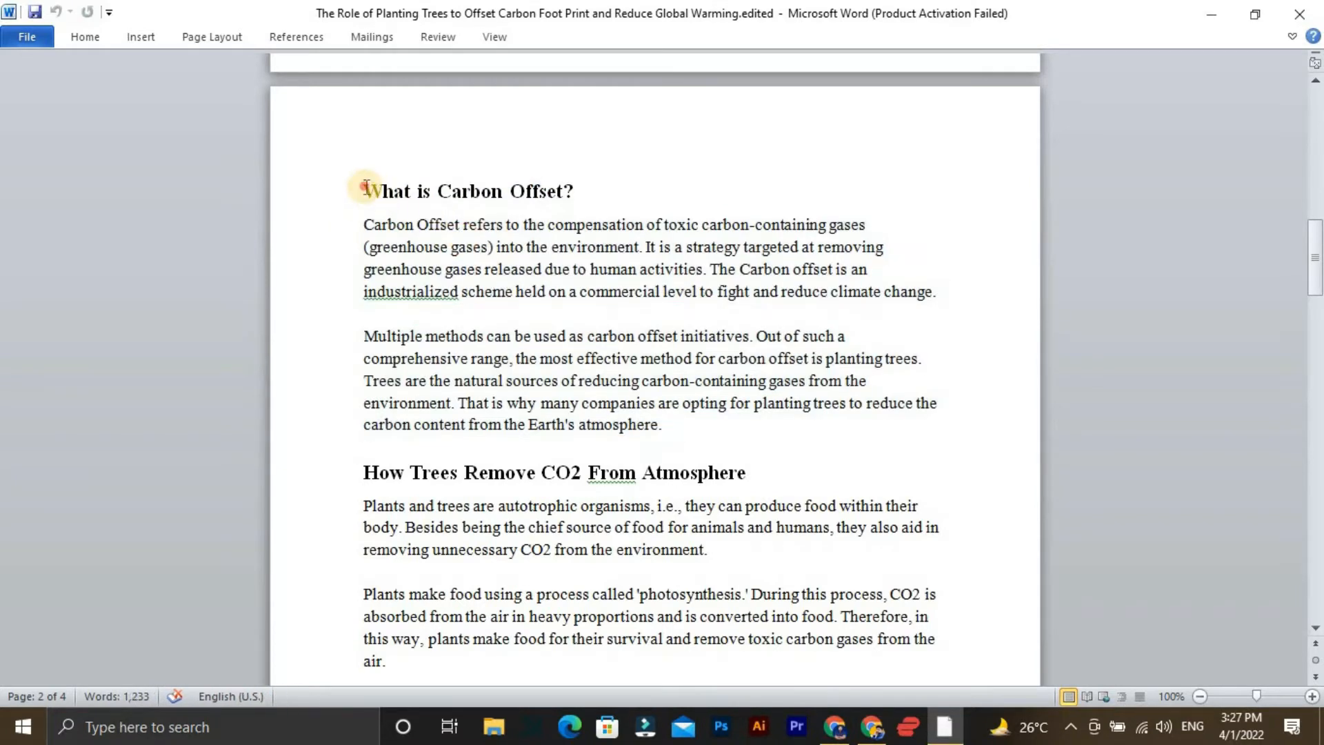
drag(366, 187, 556, 186)
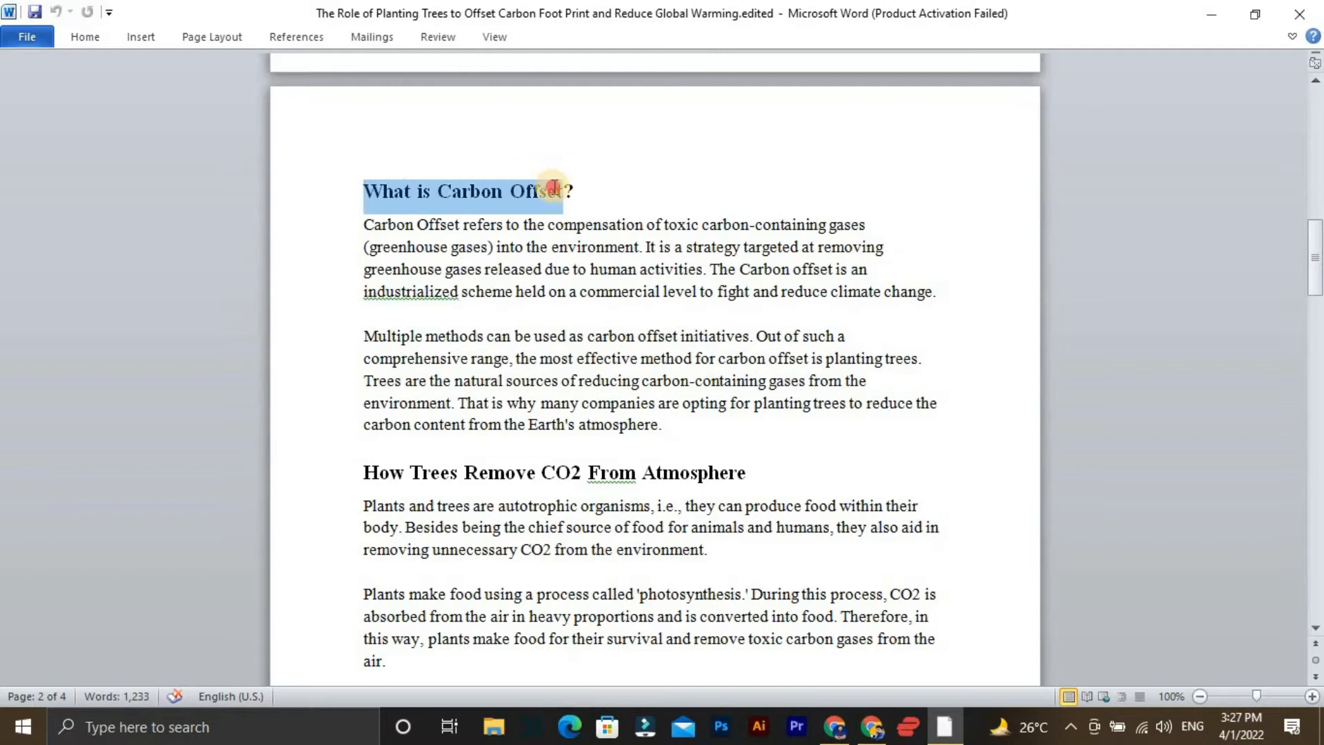
click(531, 247)
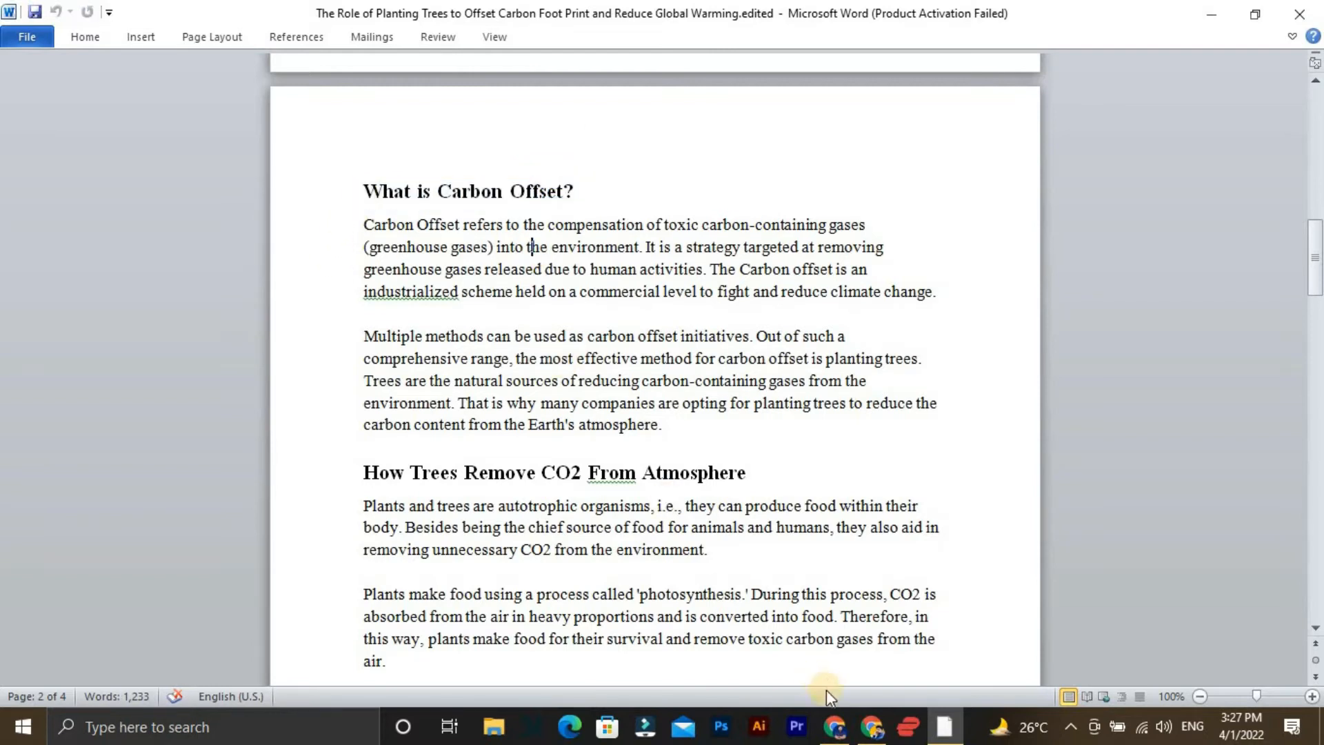
Check the blank page 3 in Canva, and return to Word to examine how much text from "What is Carbon Offset?" onward should fill it.
click(872, 727)
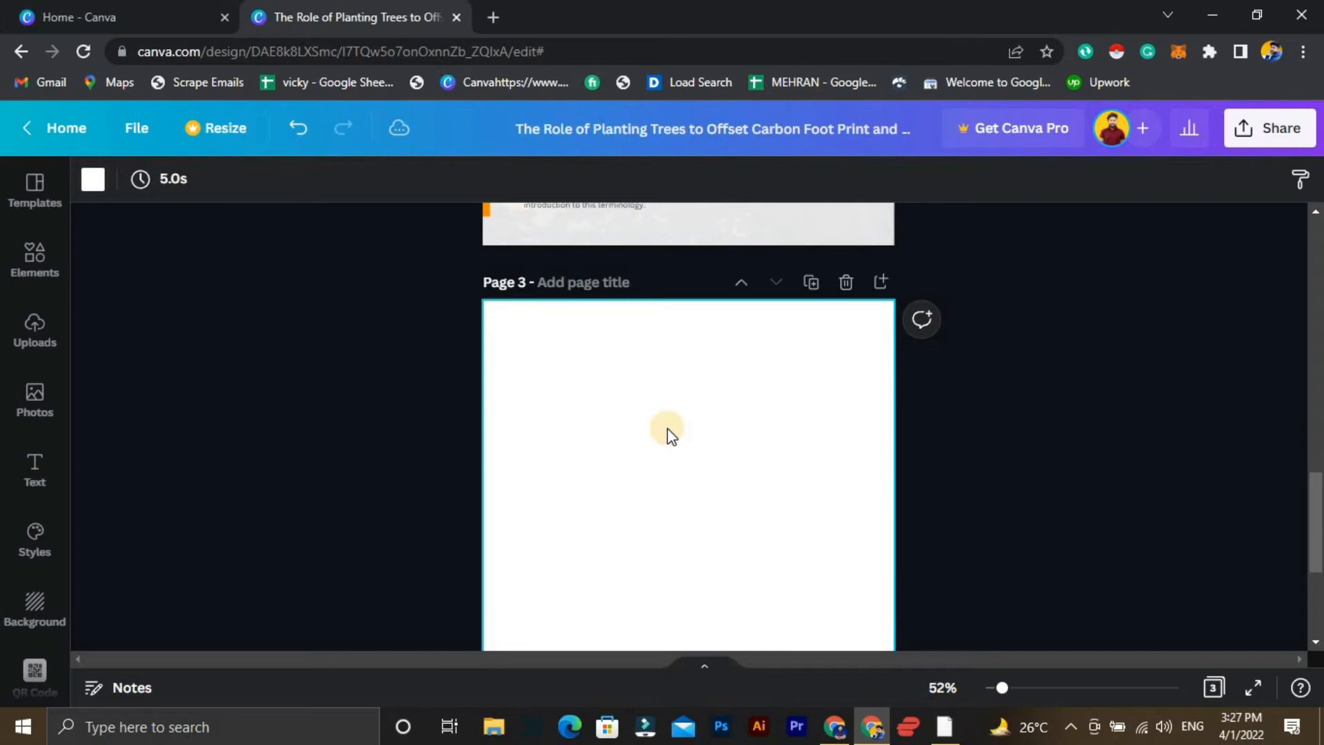
scroll(668, 435, up, 8)
scroll(592, 532, down, 6)
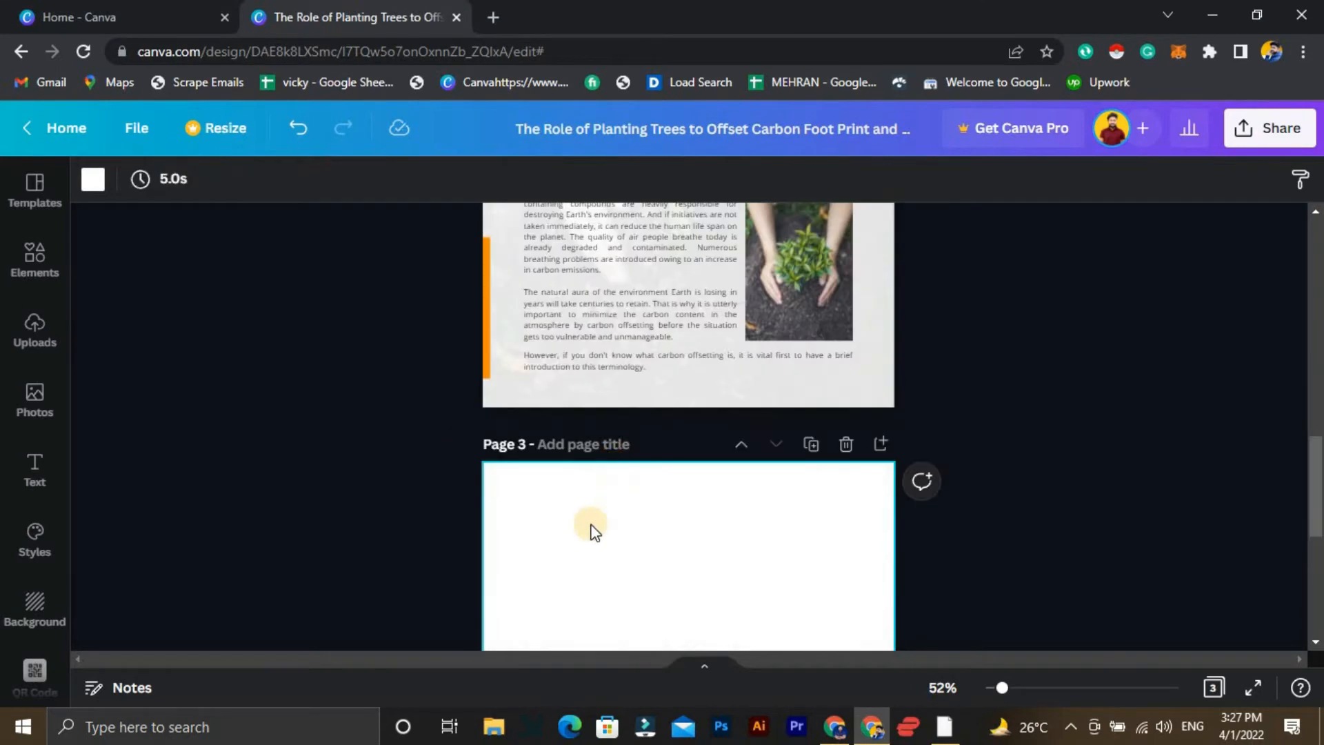
scroll(590, 527, down, 4)
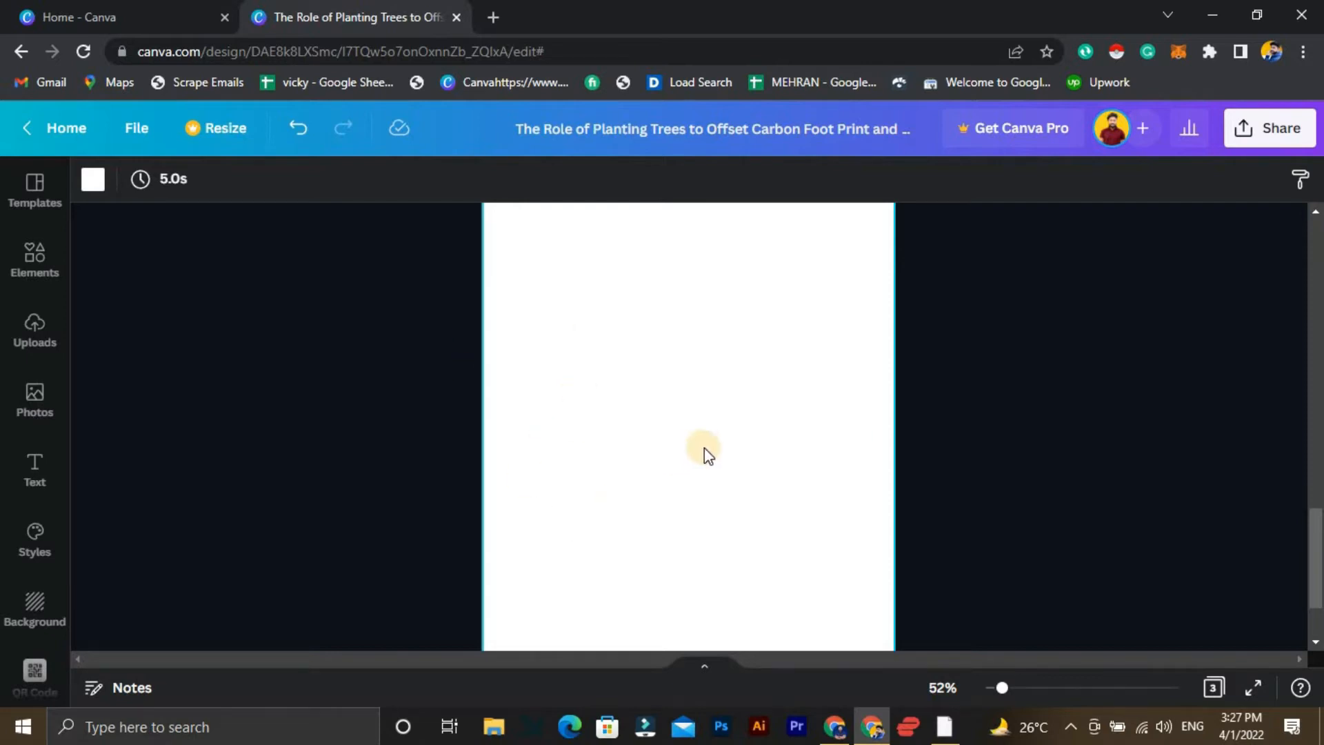
click(944, 728)
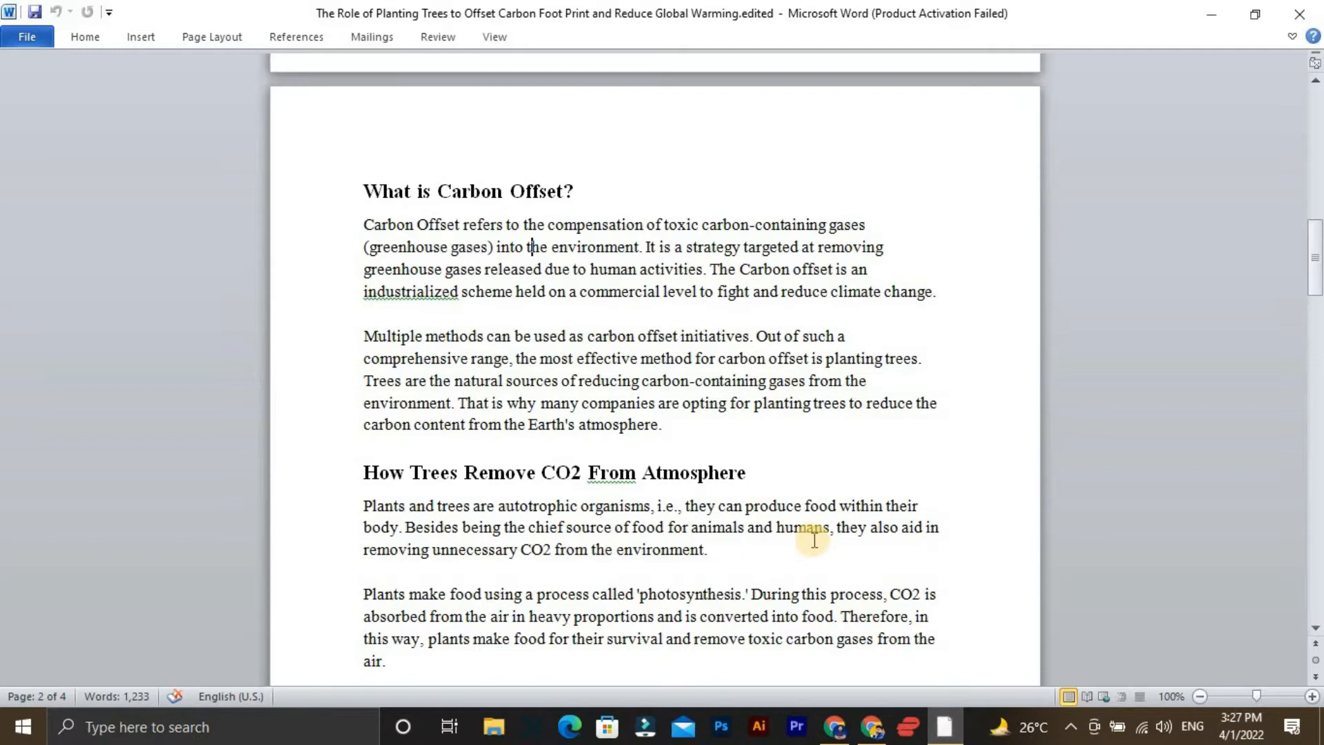
scroll(807, 541, down, 3)
scroll(332, 266, up, 1)
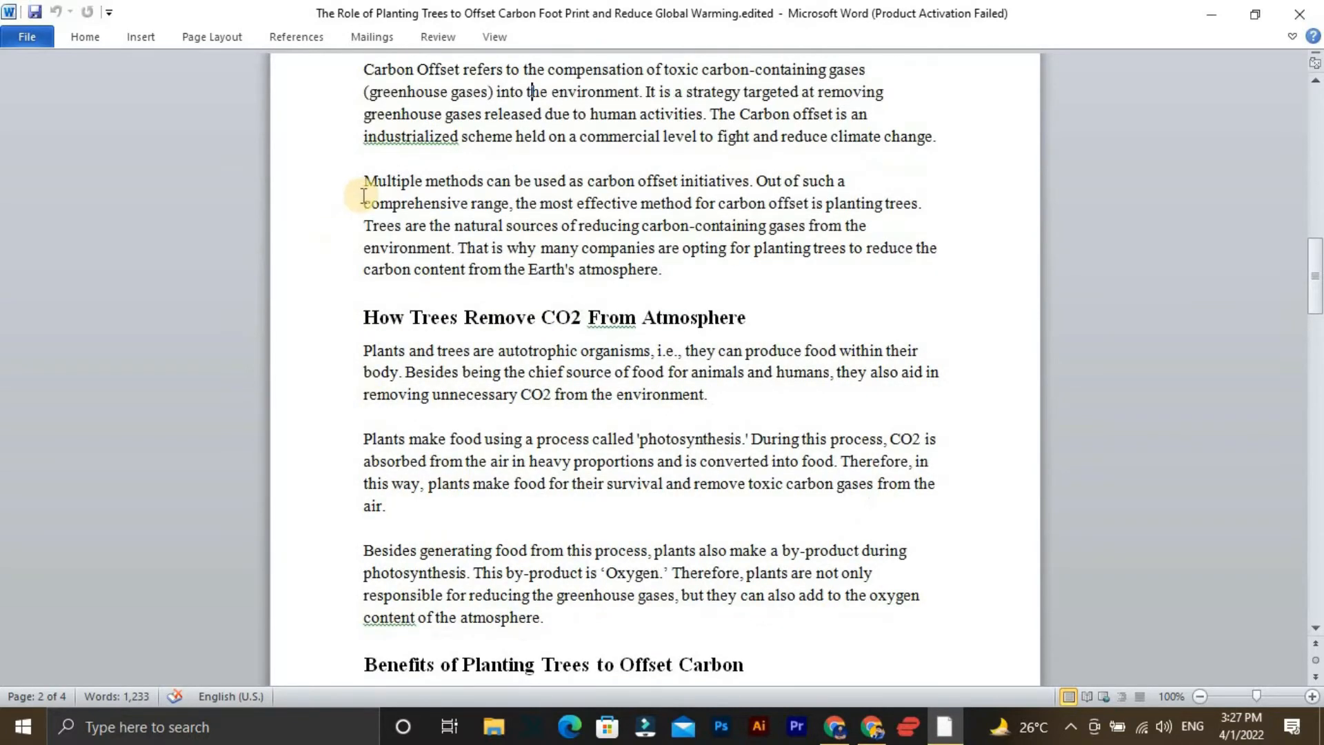
scroll(342, 131, up, 1)
drag(362, 109, 686, 624)
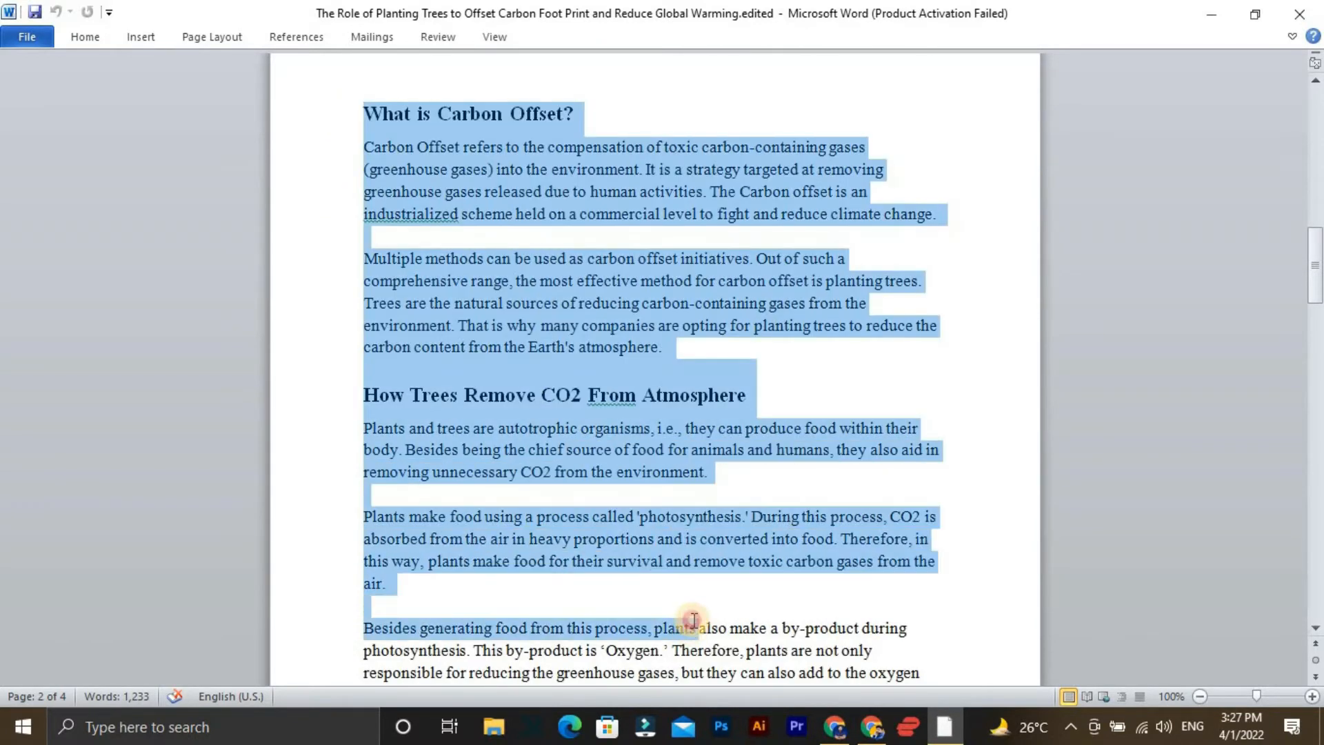
Switch to Canva and duplicate the bold Poppins title text from the Introduction page onto page 3.
click(871, 726)
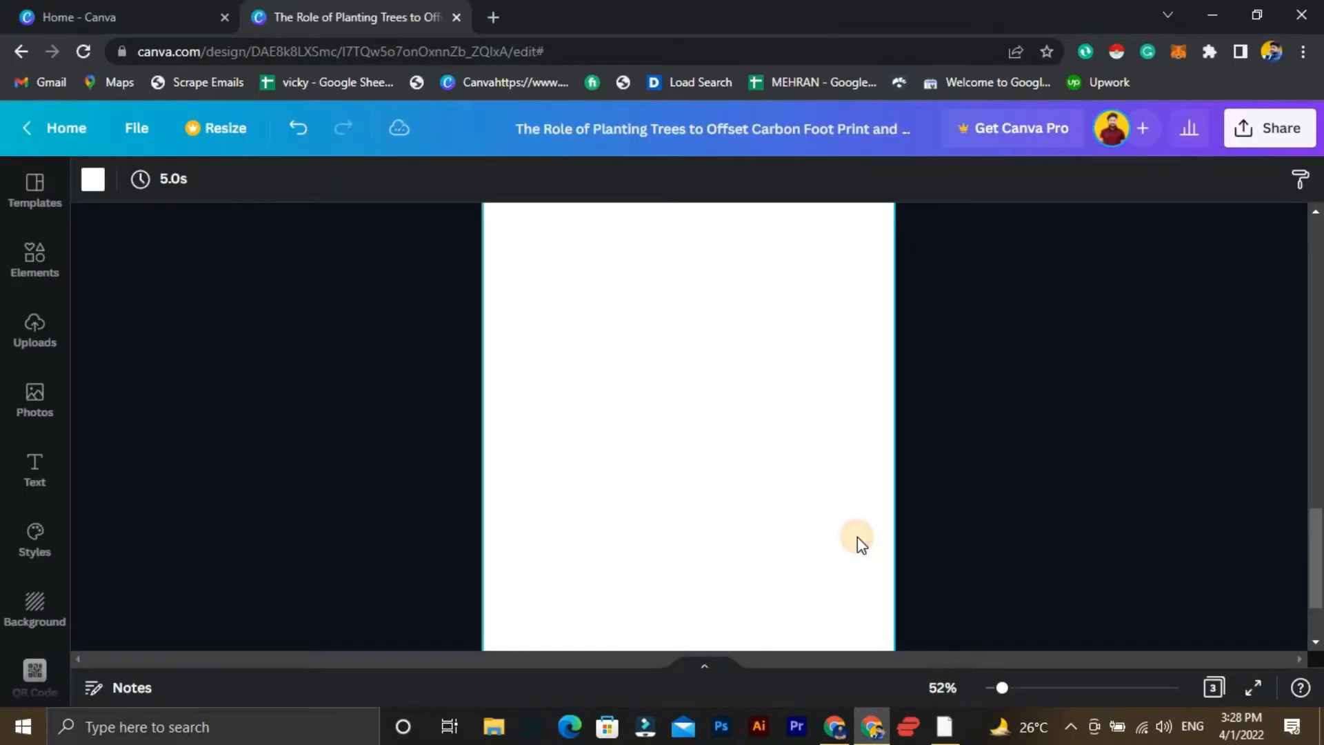
scroll(858, 537, up, 5)
scroll(665, 391, up, 3)
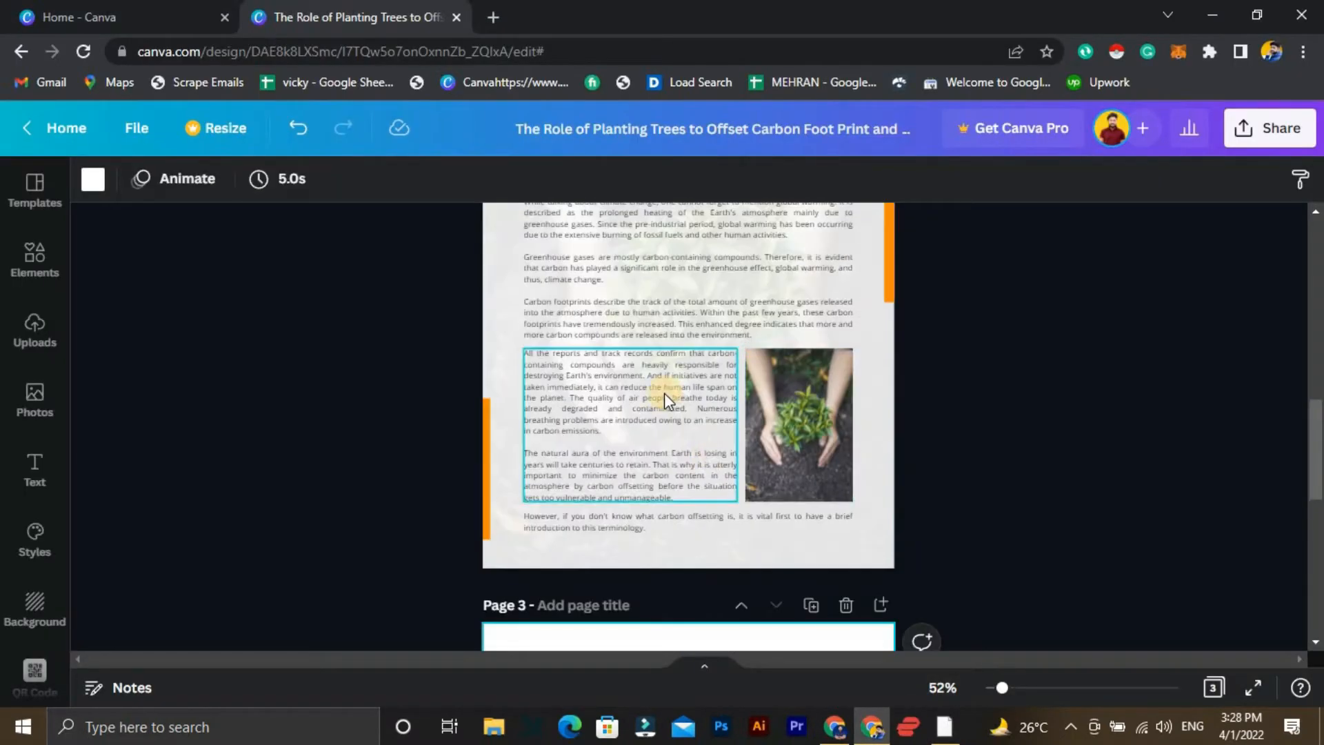
click(640, 291)
scroll(615, 375, down, 8)
click(761, 524)
key(ctrl+v)
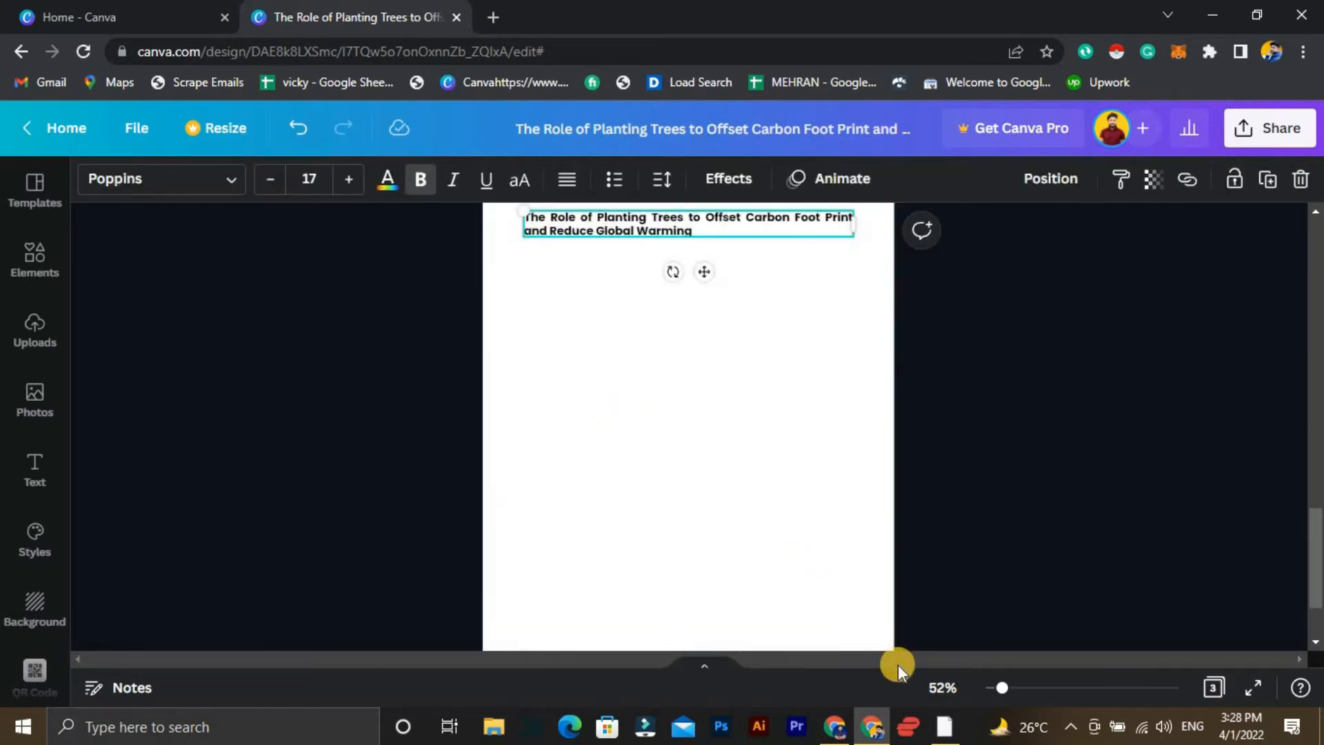
Replace the title text on page 3 with the heading "What is Carbon Offset?" copied from the Word document.
click(944, 725)
drag(367, 117, 578, 119)
key(ctrl+c)
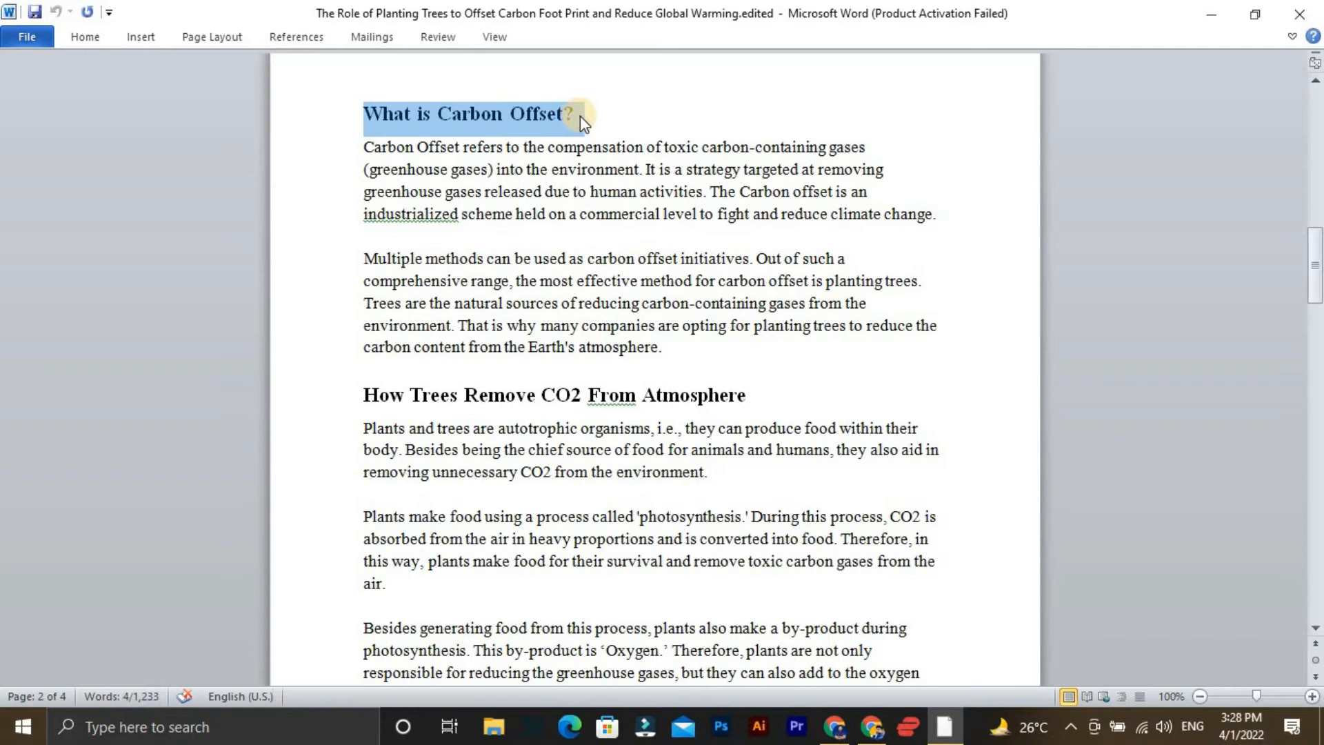
key(alt+Tab)
double_click(647, 220)
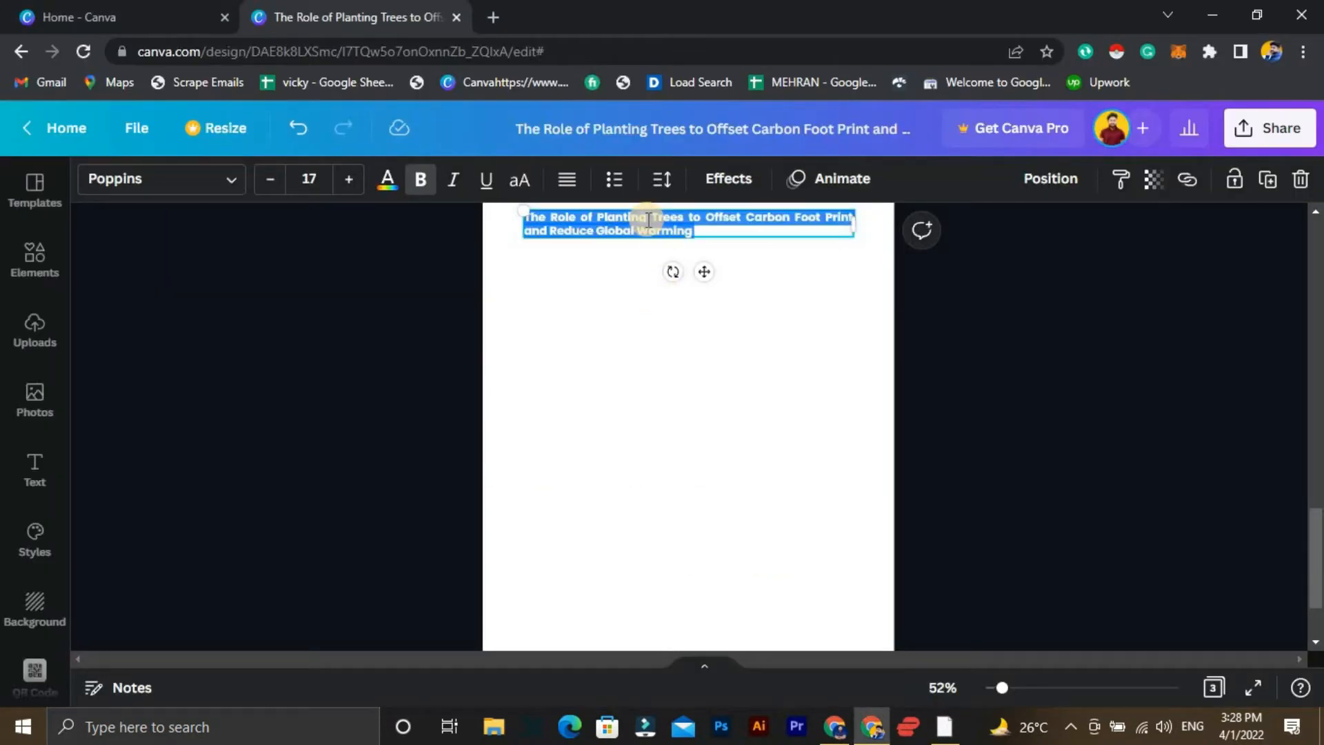
key(ctrl+v)
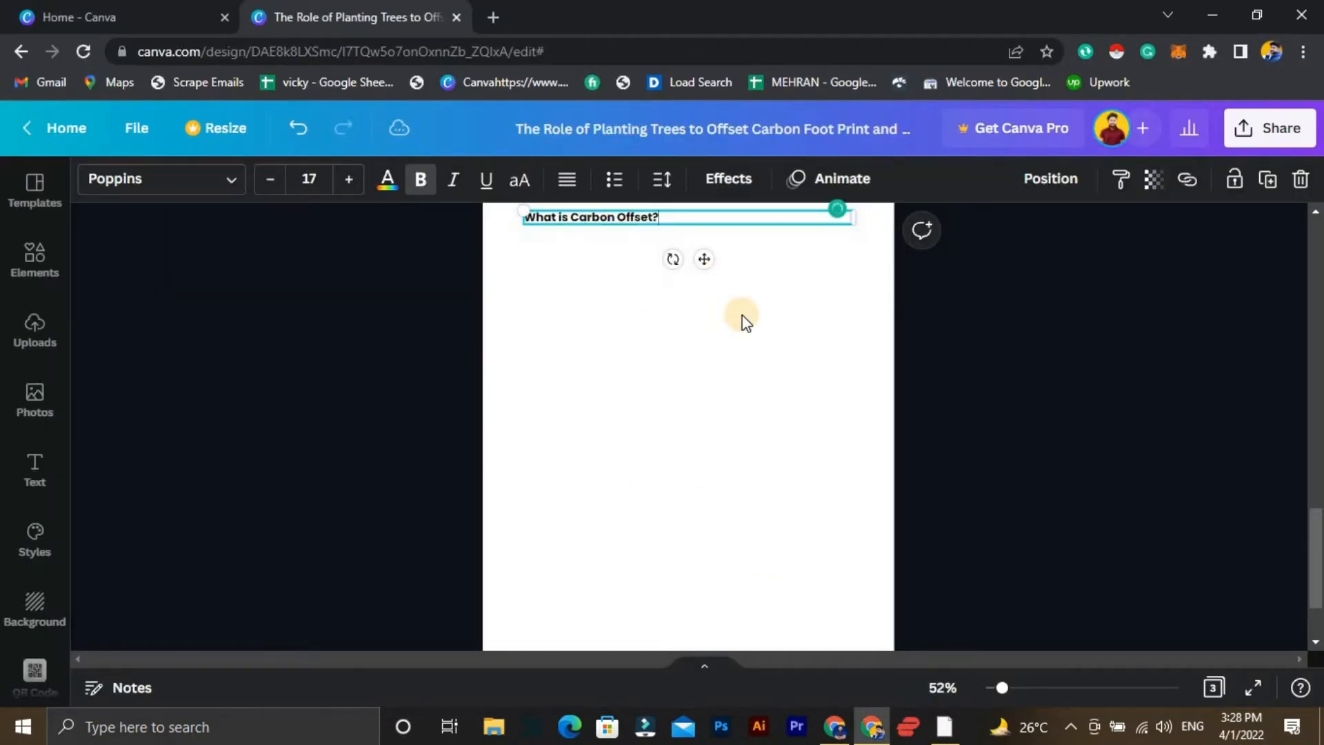
click(743, 319)
scroll(711, 383, up, 2)
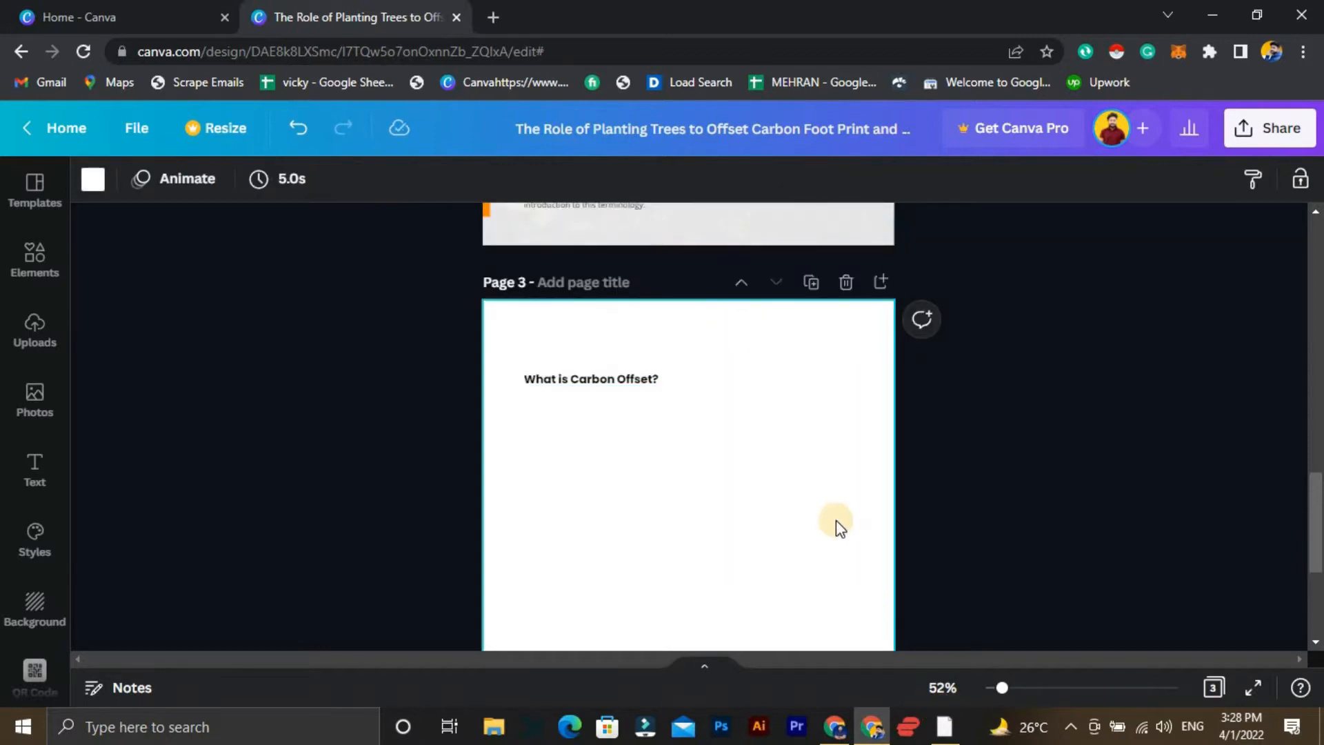
scroll(836, 520, up, 4)
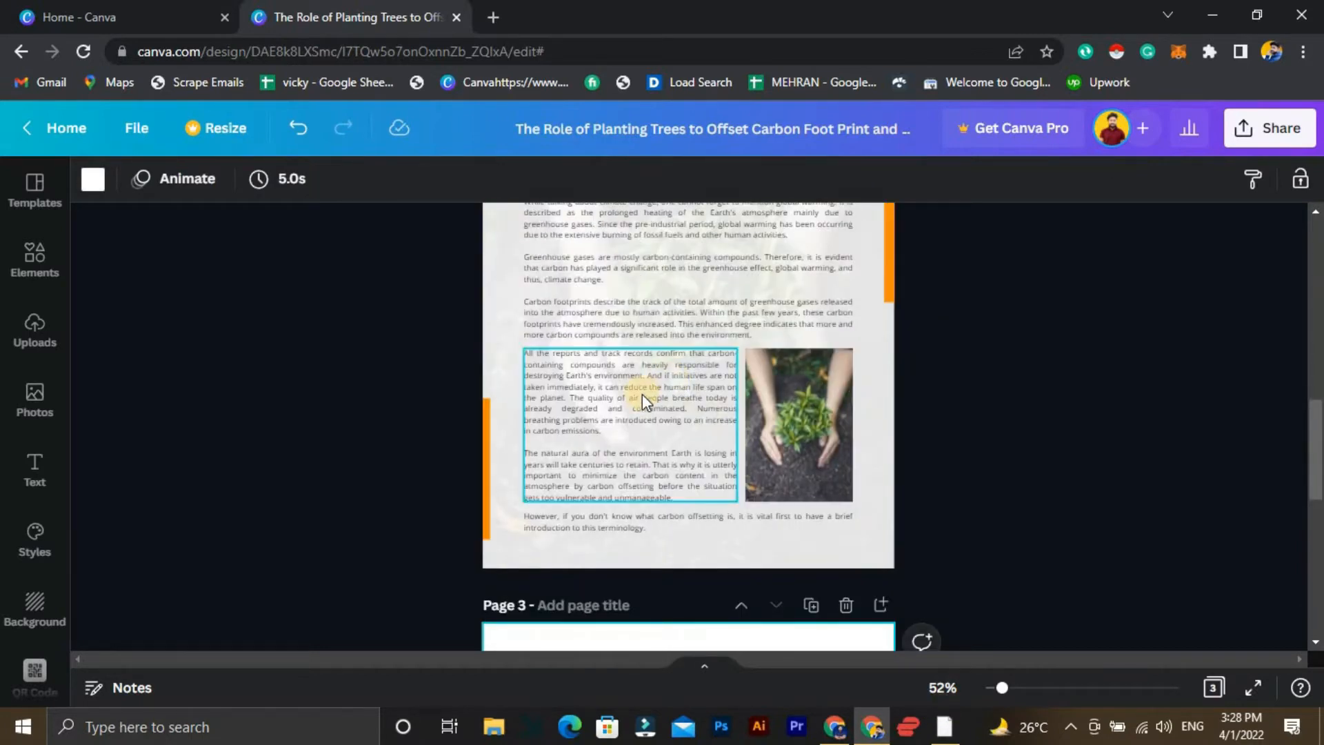
Duplicate the Introduction page's two-paragraph body text block beside the plant photo onto page 3.
scroll(646, 421, down, 4)
scroll(621, 345, up, 2)
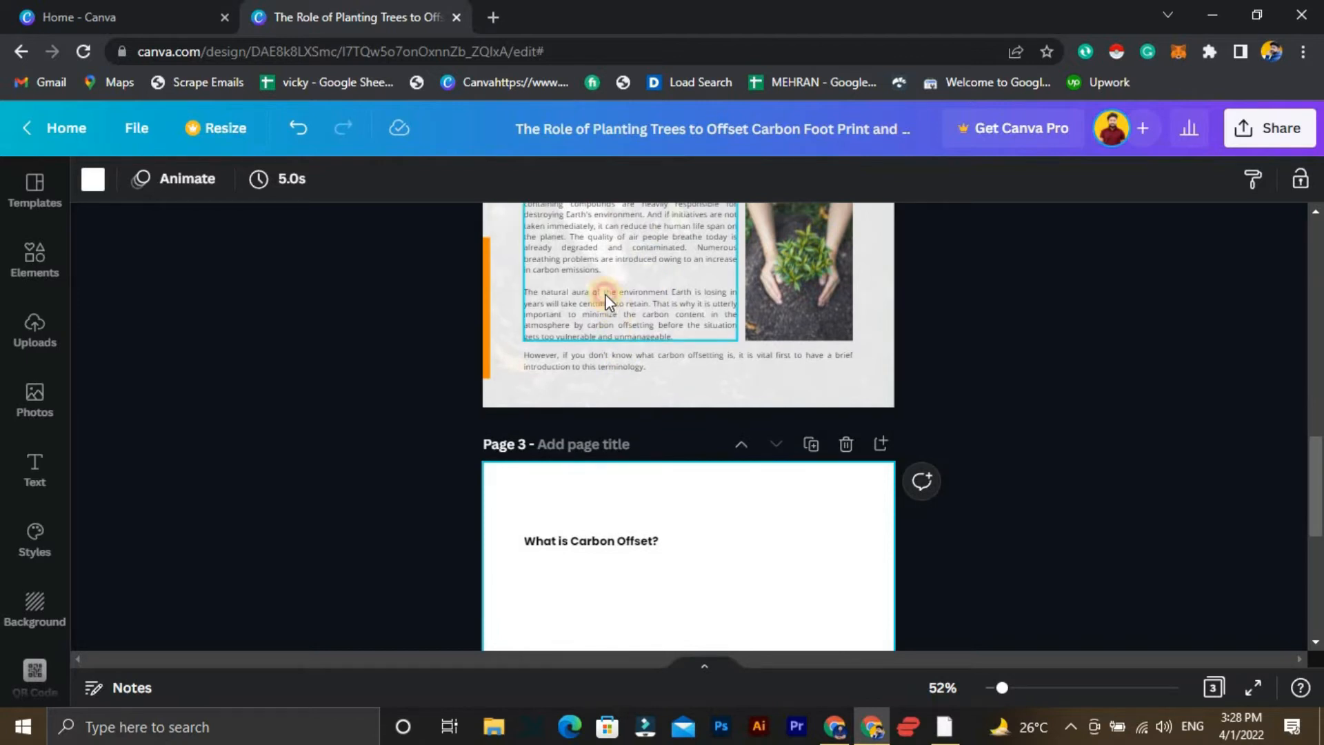
click(606, 294)
scroll(604, 345, down, 4)
click(605, 406)
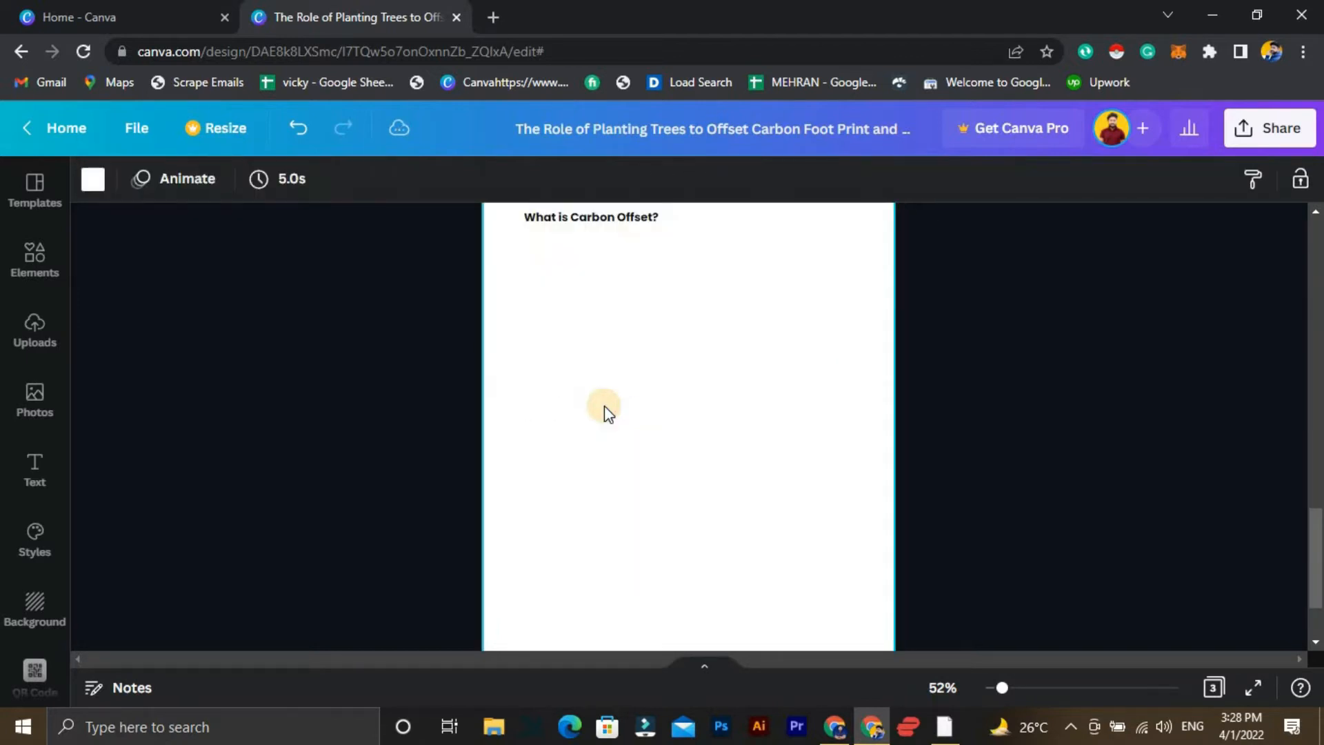
key(ctrl+v)
Replace the duplicated block's text with the two paragraphs under "What is Carbon Offset?" from Word, and widen the box to the heading's full width.
click(956, 727)
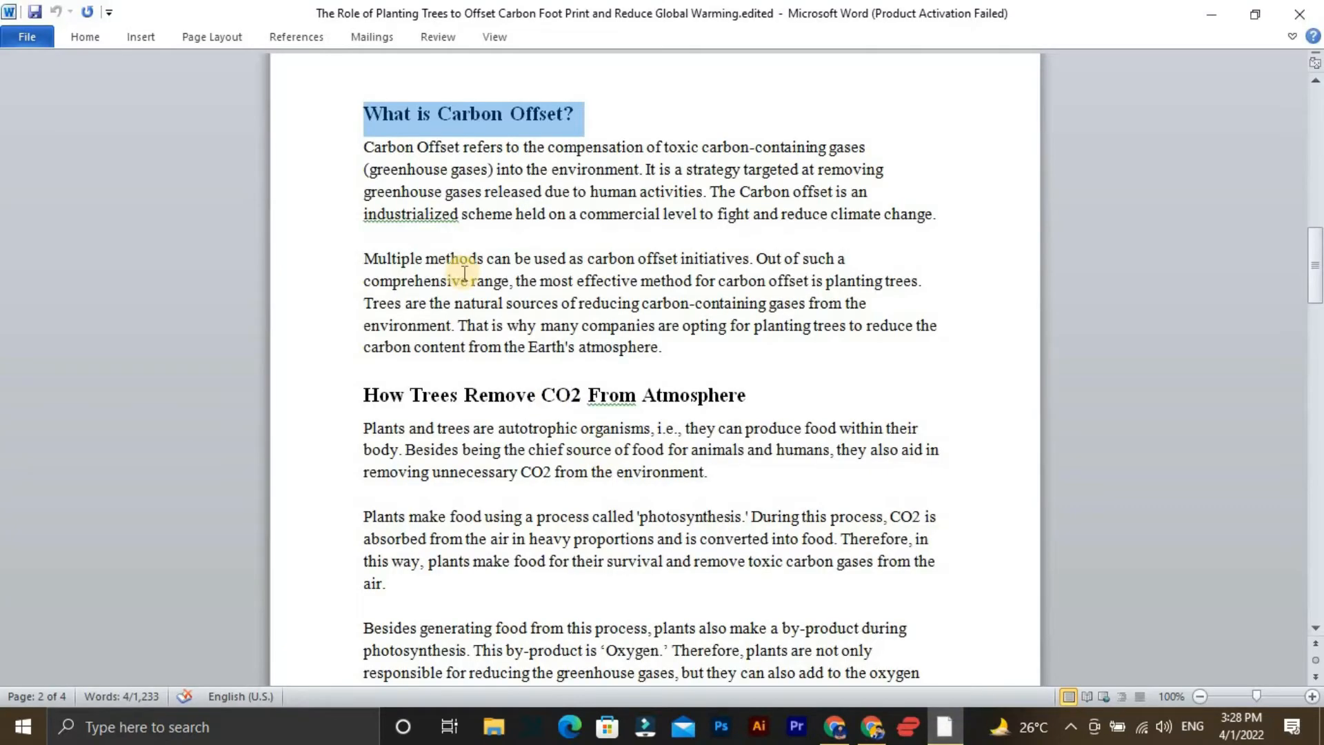
drag(364, 147, 767, 304)
drag(690, 361, 665, 343)
key(alt+Tab)
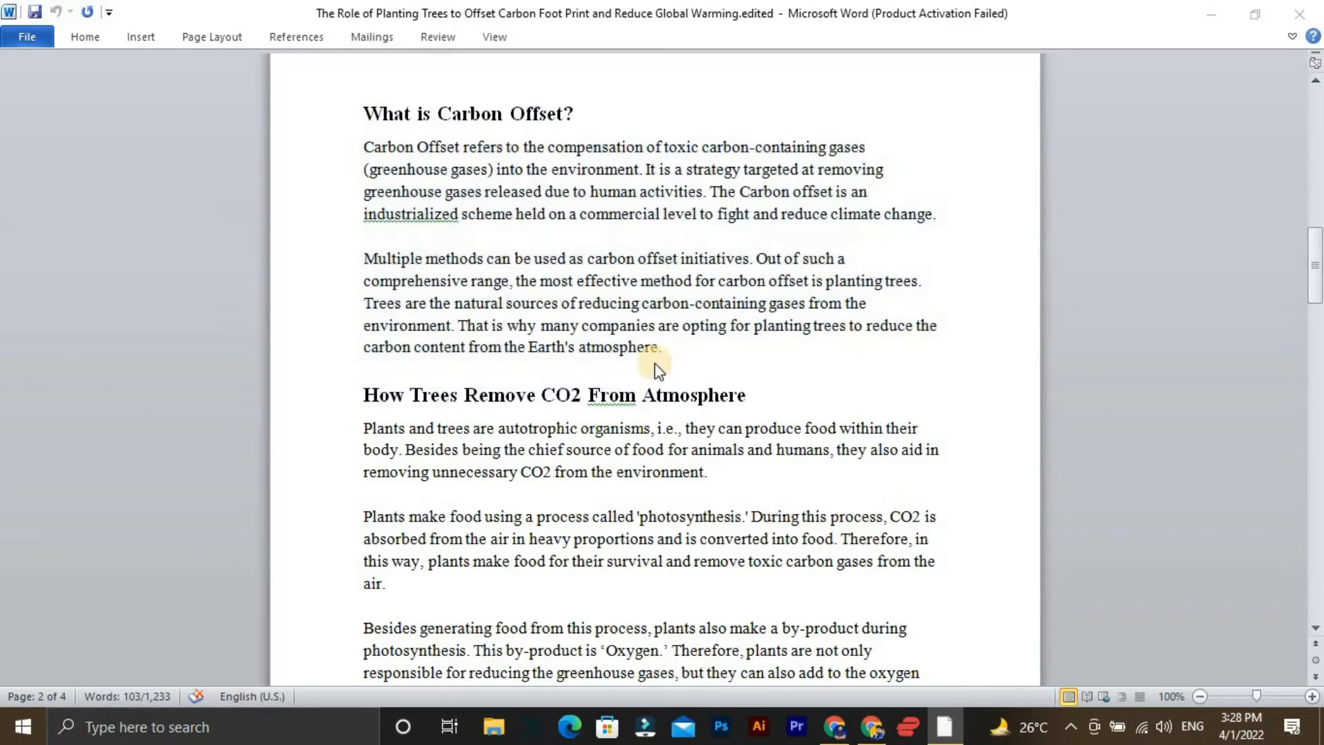
click(599, 517)
key(ctrl+a)
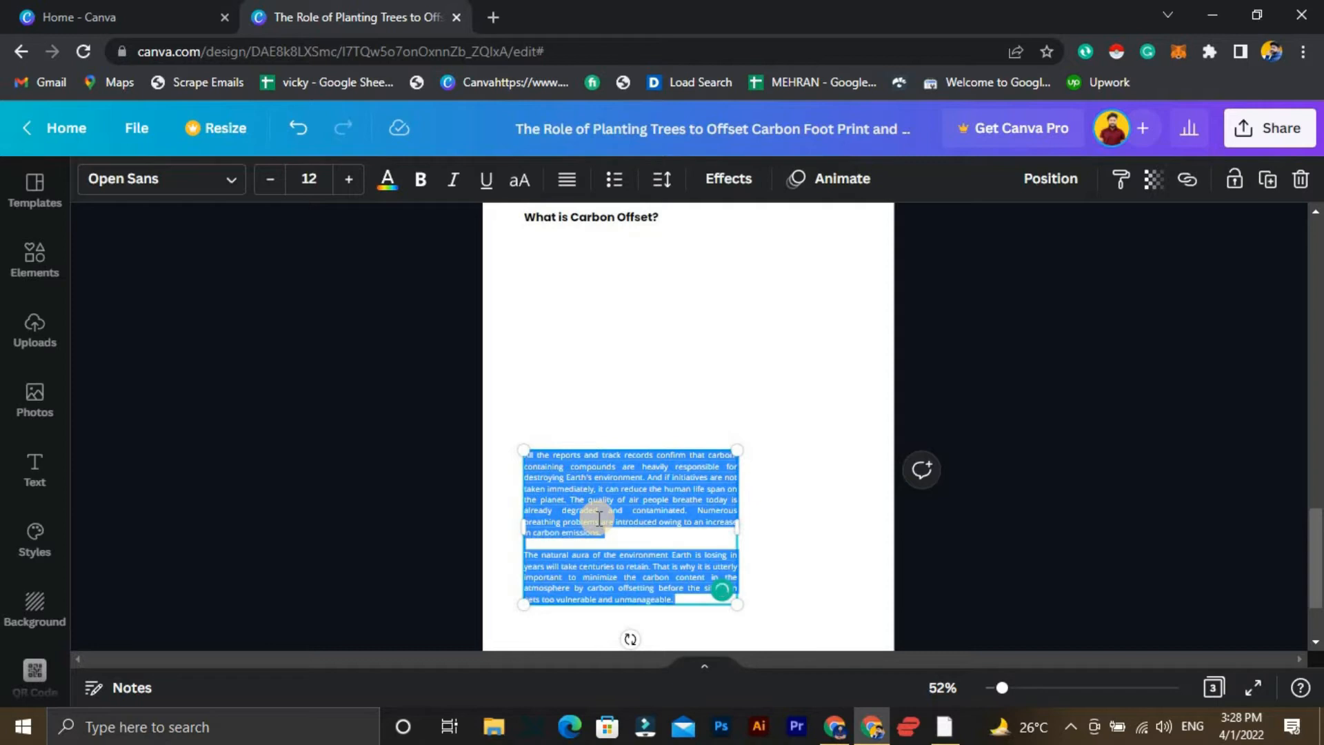
text(Carbon Offset refers to the compensation of toxic carbon-containing gases (greenhouse gases) into the environment. It is a strategy targeted at removing greenhouse gases released due to human activities. The Carbon offset is an industrialized scheme held on commercial level to fight and reduce climate change.  Multiple methods can be used as carbon offset initiatives. Out of such a comprehensive range, the most effective method for carbon offset is planting trees. Trees are the natural sources of reducing carbon-containing gases from the environment. That is why many companies are opting for planting trees to reduce the carbon content from the Earth's atmosphere.)
drag(745, 497, 862, 498)
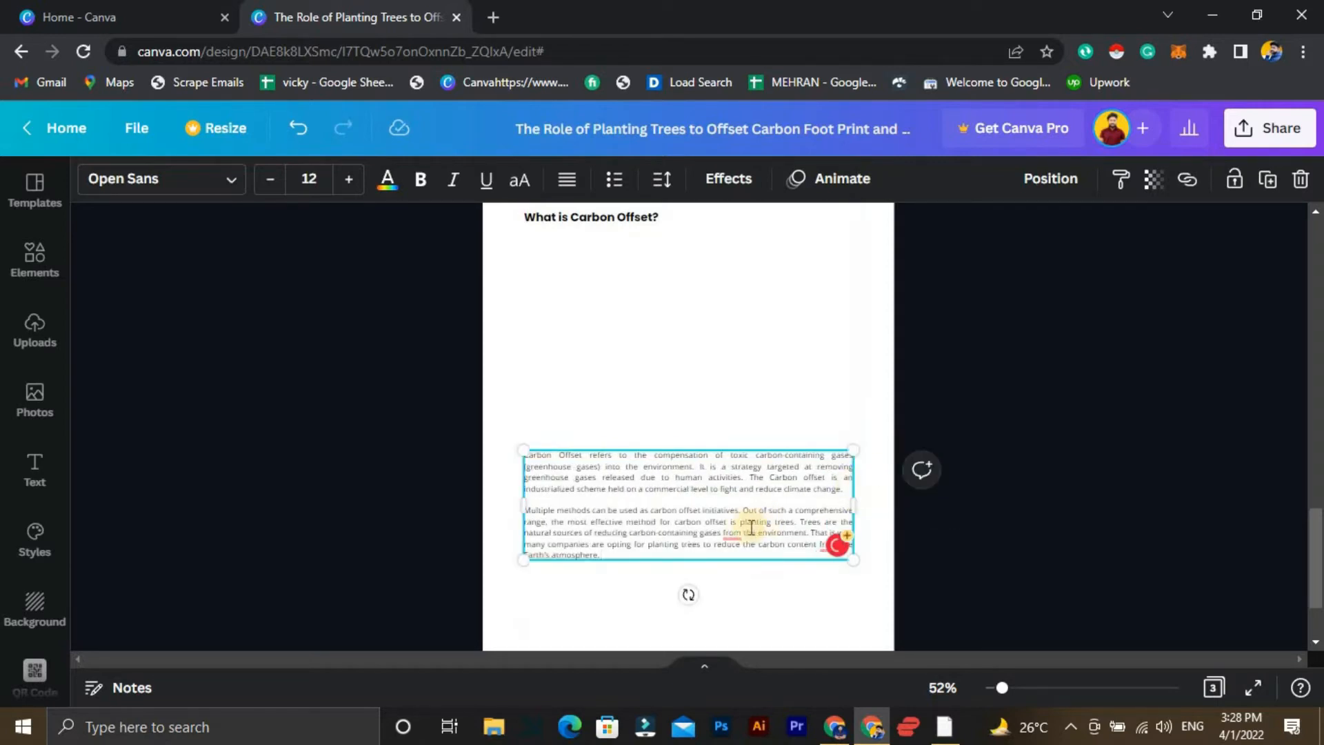
Accept the Grammarly preposition corrections in the second paragraph, giving "gases in the environment" and "carbon content of the Earth's atmosphere".
mouse_move(732, 532)
click(722, 579)
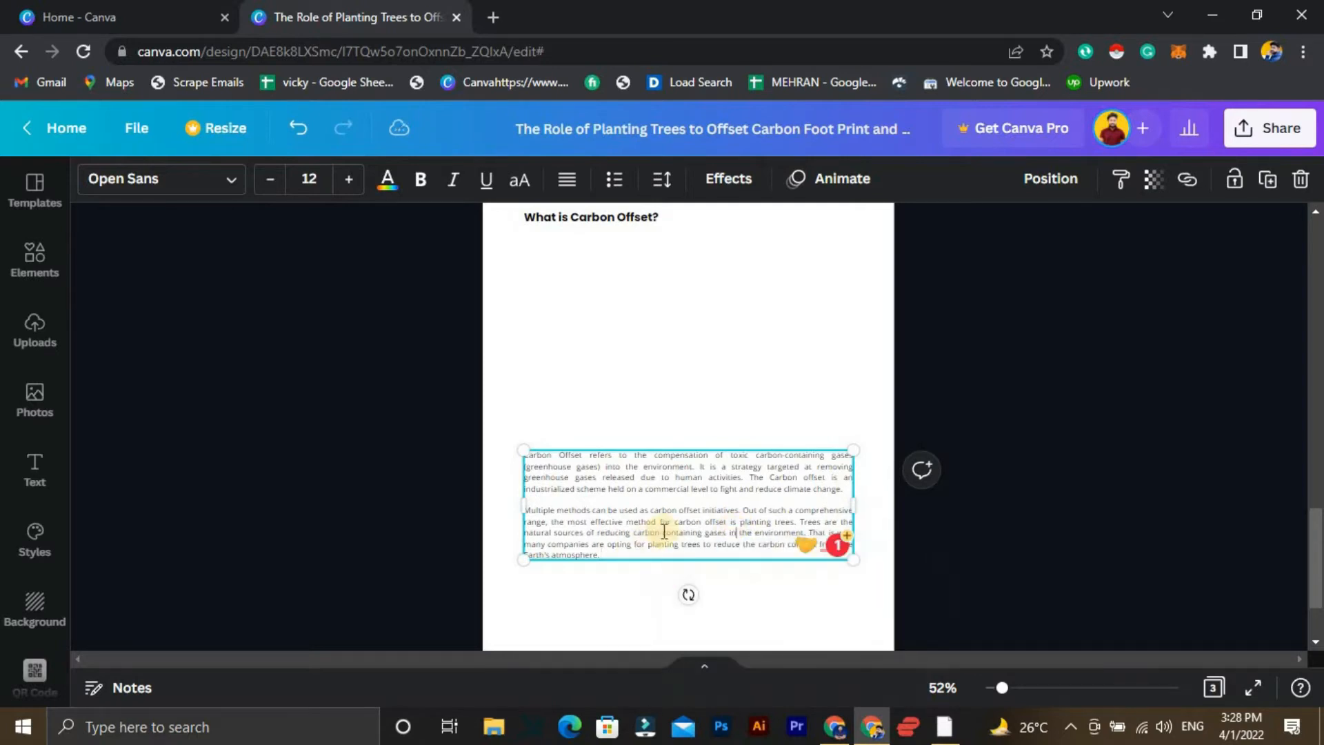
click(799, 403)
click(784, 516)
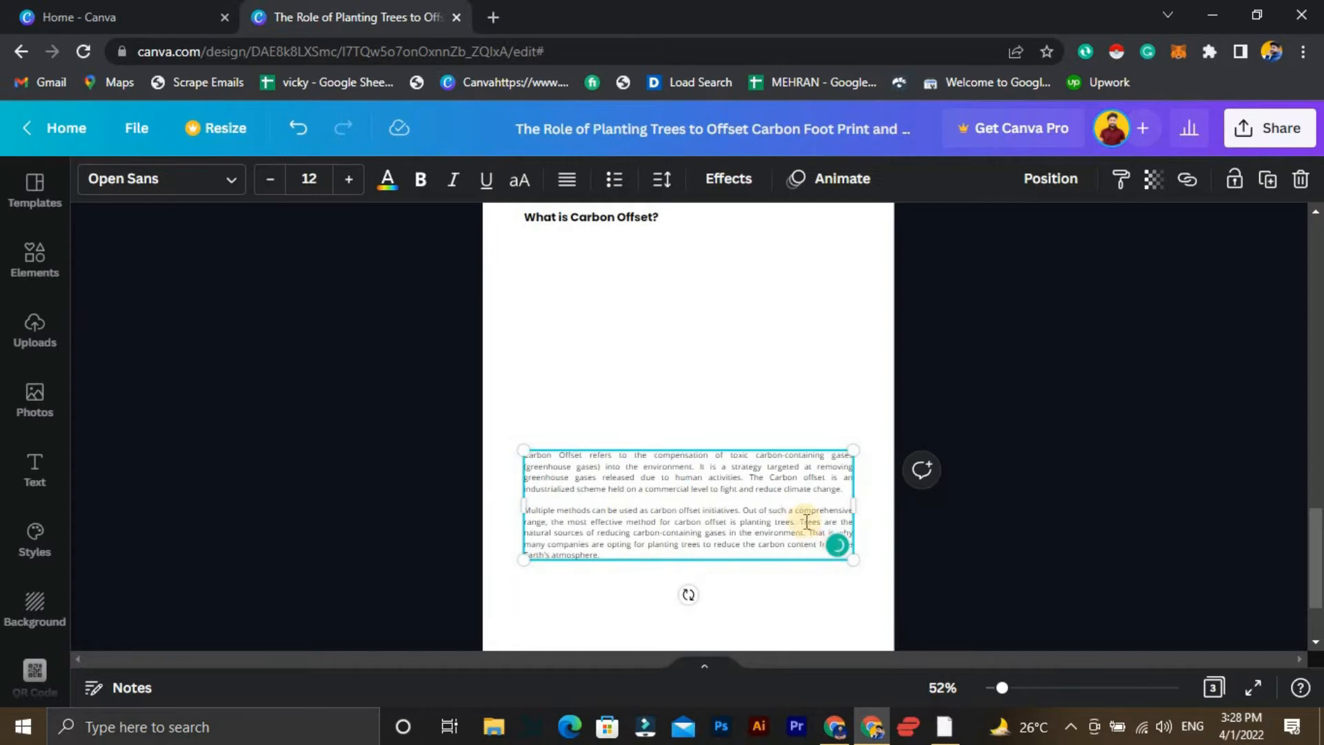
click(1035, 686)
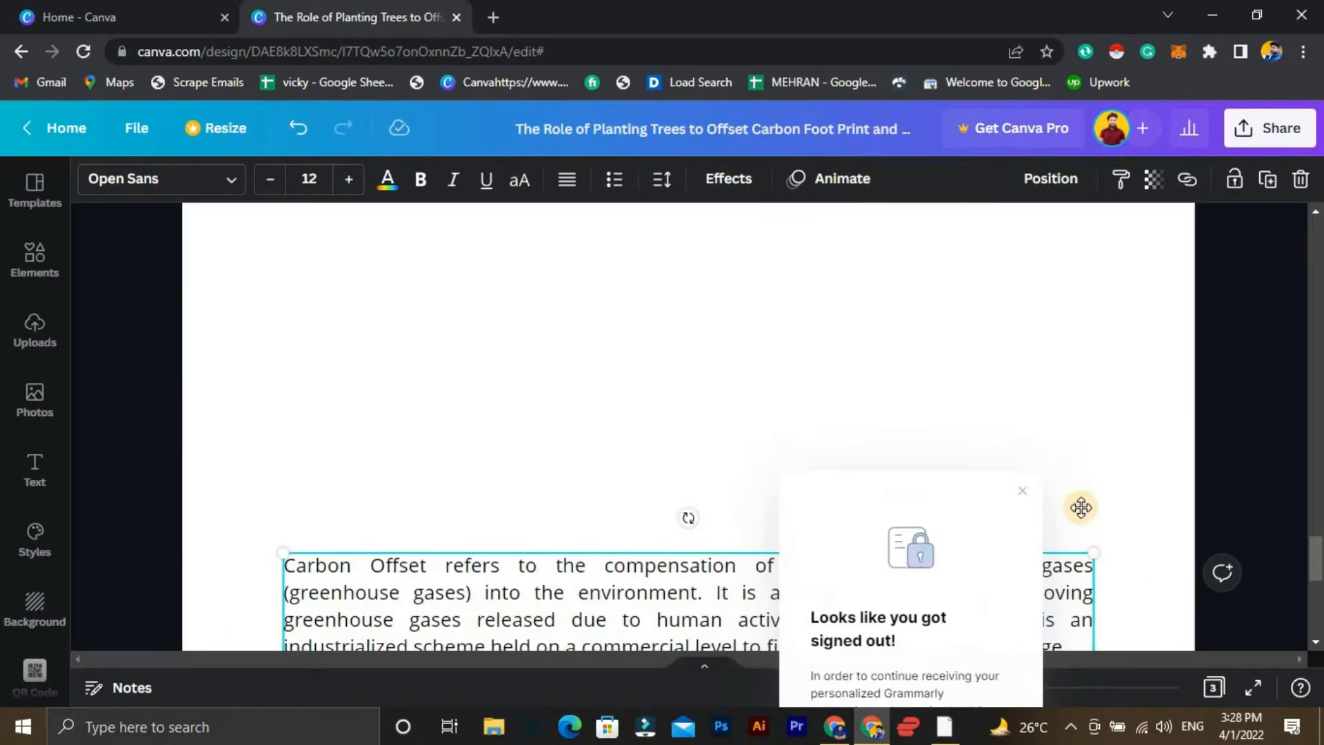
scroll(1076, 496, down, 5)
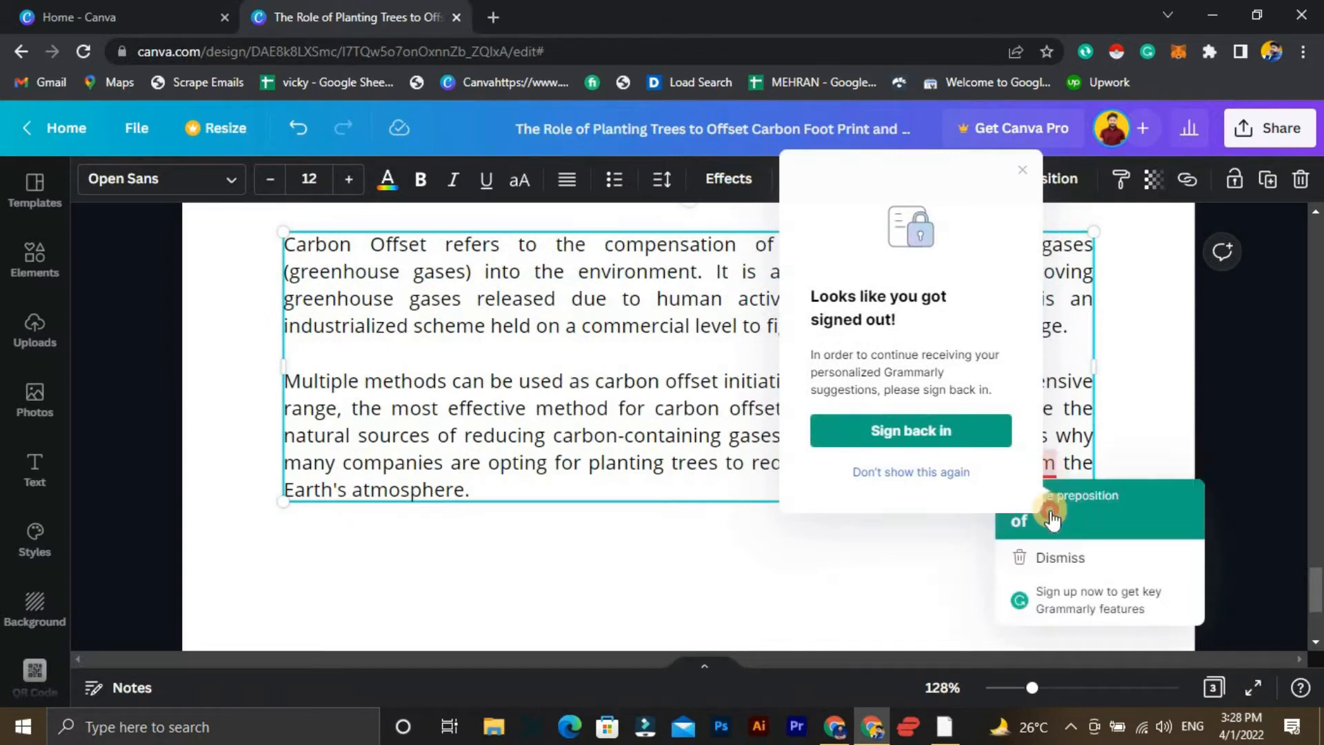
click(1130, 460)
Nudge the "What is Carbon Offset?" heading up closer to the top edge of page 3.
scroll(1076, 621, up, 3)
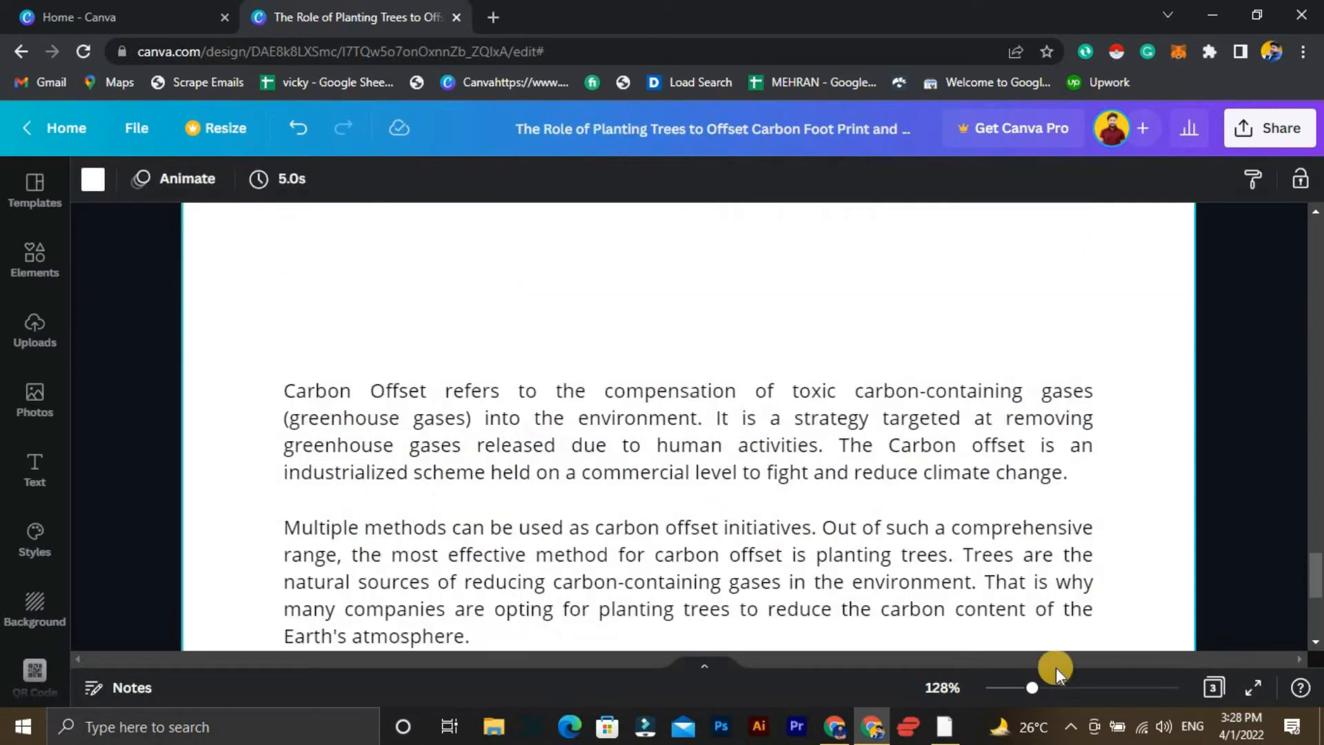
drag(1032, 687, 1002, 688)
scroll(814, 620, up, 3)
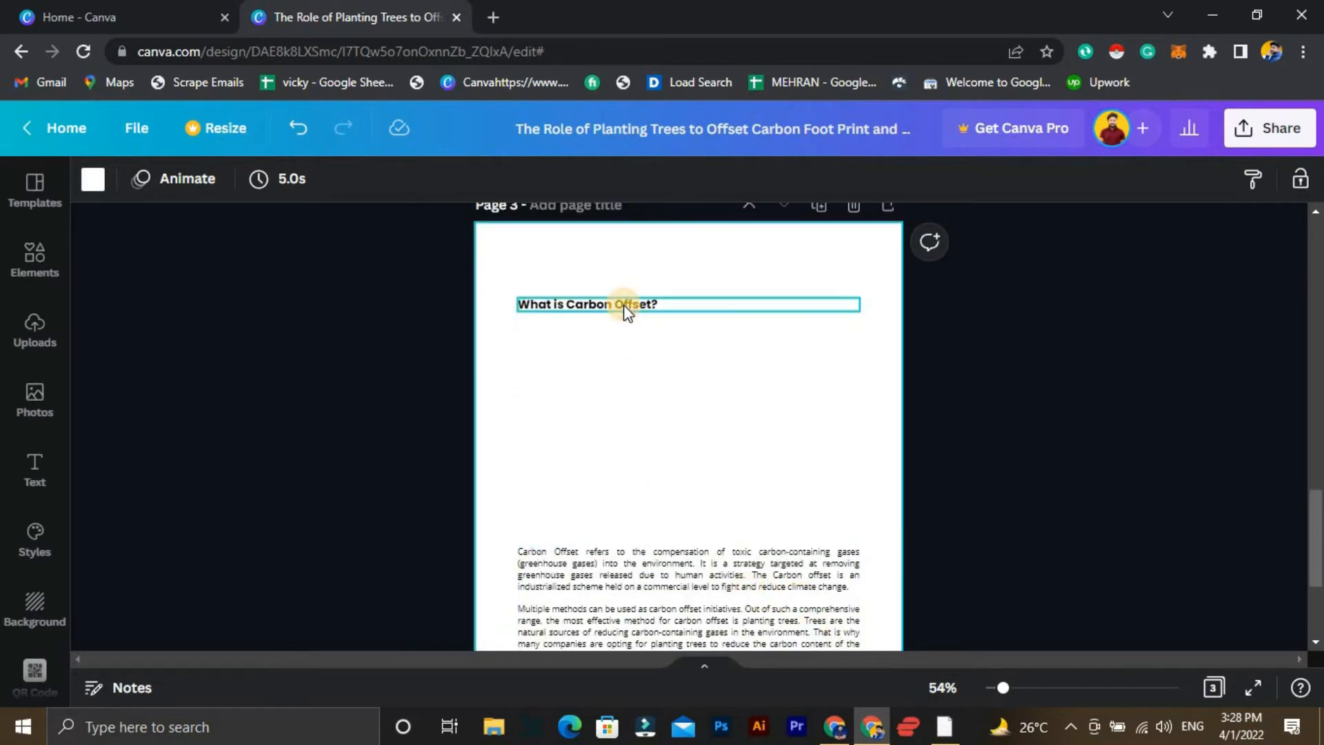
click(625, 309)
key(Up)
key(Up)
key(Up)
key(Up)
key(Up)
key(Up)
key(Up)
key(Up)
key(Up)
key(Up)
key(Up)
key(Up)
key(Up)
key(Up)
key(Up)
key(Up)
key(Up)
key(Up)
key(Up)
key(Up)
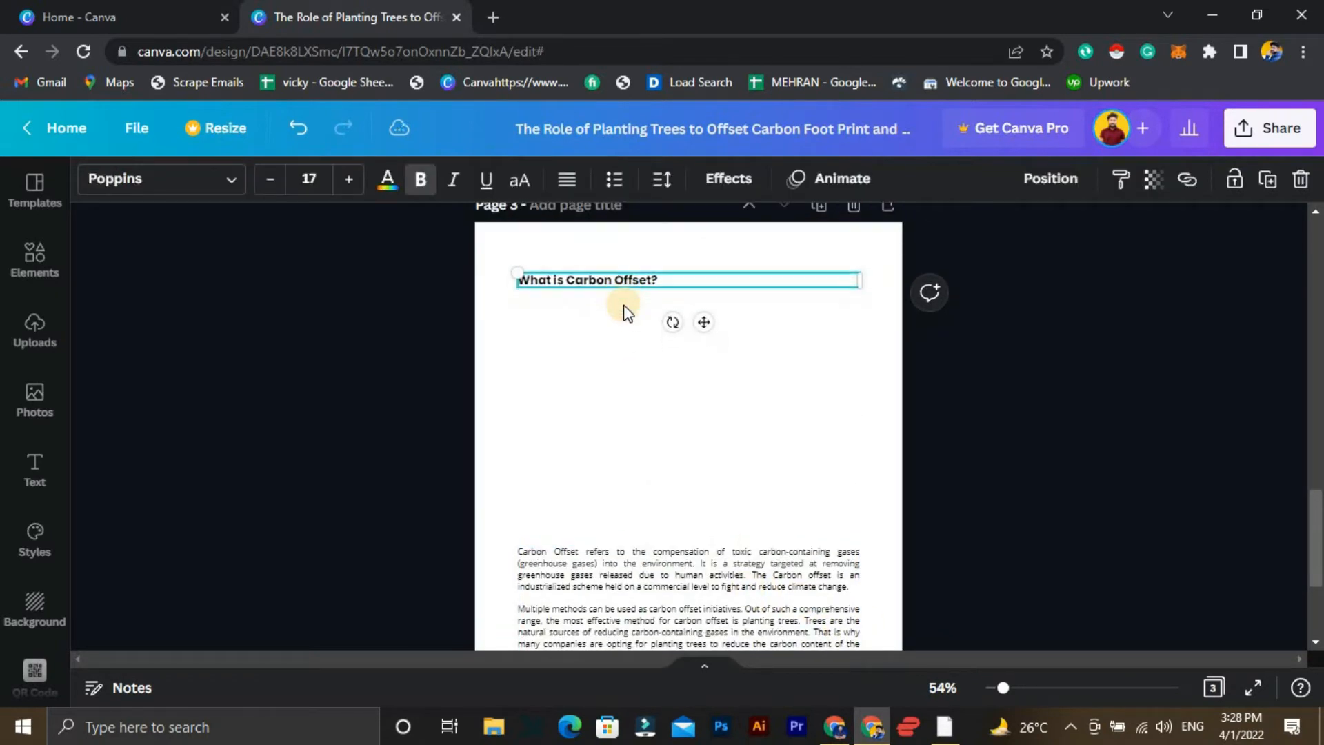
key(Down)
key(Down)
key(Down)
key(Up)
key(Up)
Move the two-paragraph body text up so it sits just beneath the "What is Carbon Offset?" heading.
click(650, 559)
key(Up)
key(Up)
key(Up)
key(Up)
key(Up)
key(Up)
key(Up)
key(Up)
key(Up)
key(Up)
key(Up)
key(Up)
key(Up)
key(Up)
key(Up)
key(Up)
key(Up)
key(Up)
key(Up)
key(Up)
key(Up)
key(Up)
key(Up)
key(Up)
key(Up)
key(Up)
key(Up)
key(Up)
key(Up)
key(Up)
key(Up)
key(Up)
key(Up)
key(Up)
key(Up)
key(Up)
key(Up)
key(Up)
key(Up)
key(Up)
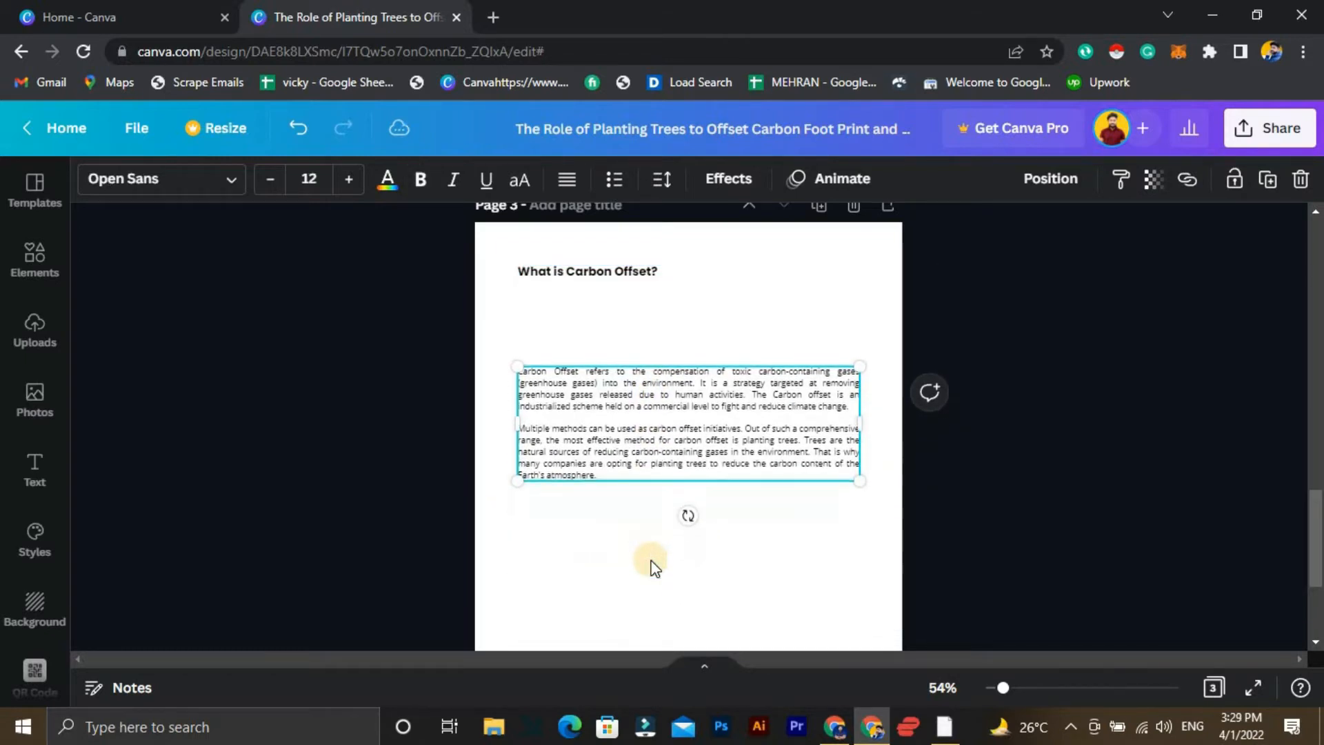
key(Up)
key(Up)
key(Up)
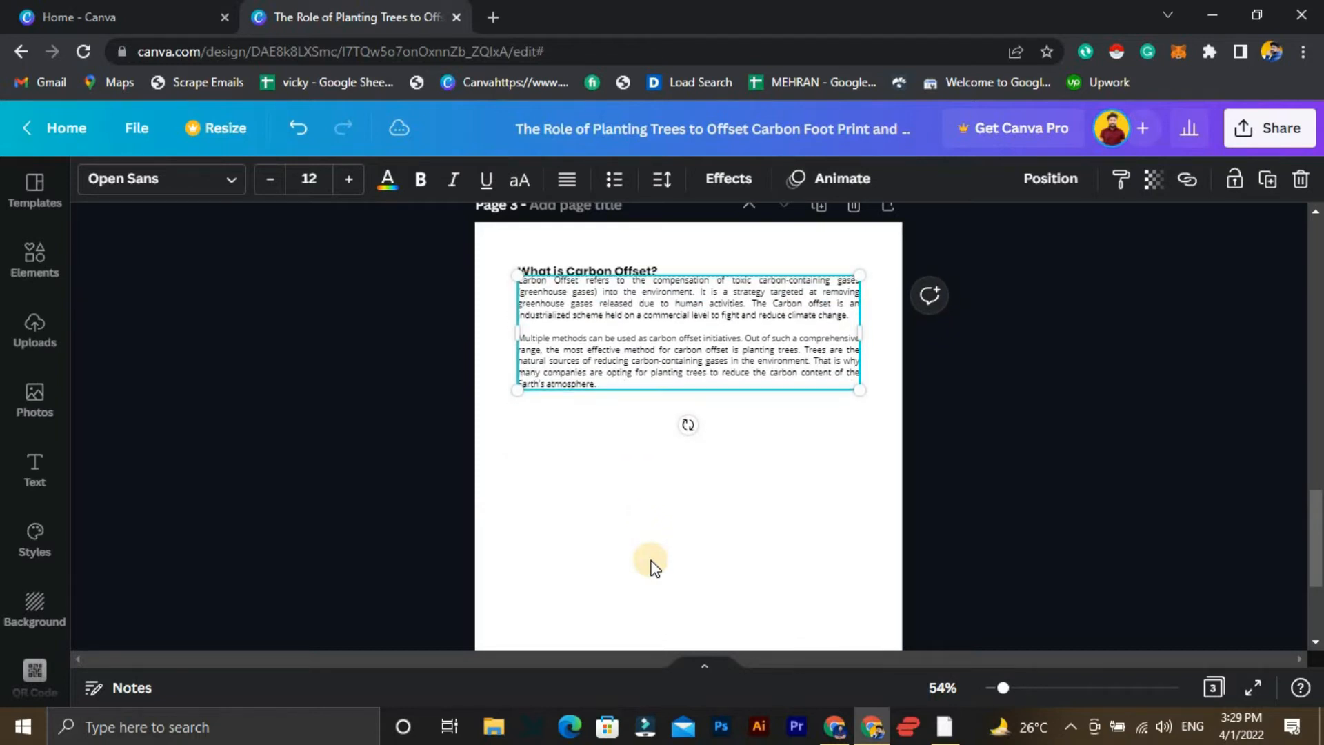
key(Down)
key(Down)
key(Down)
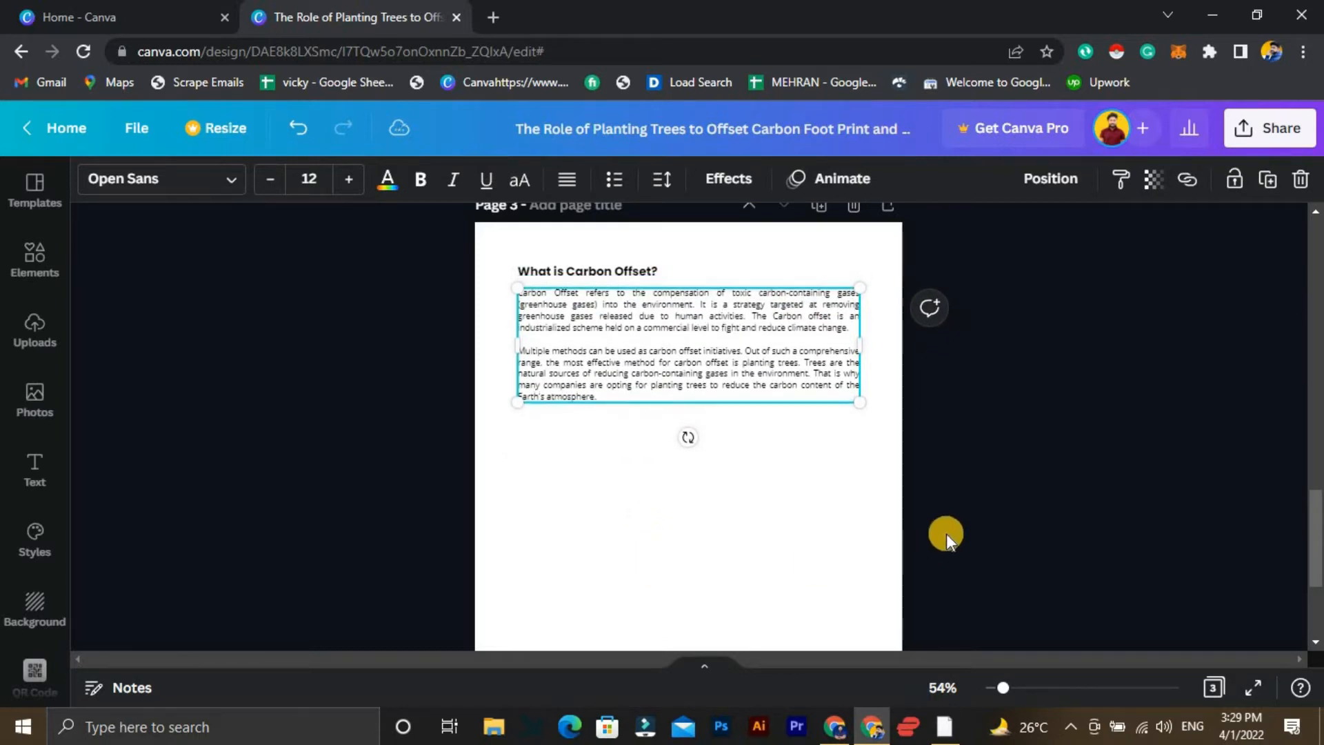
click(970, 478)
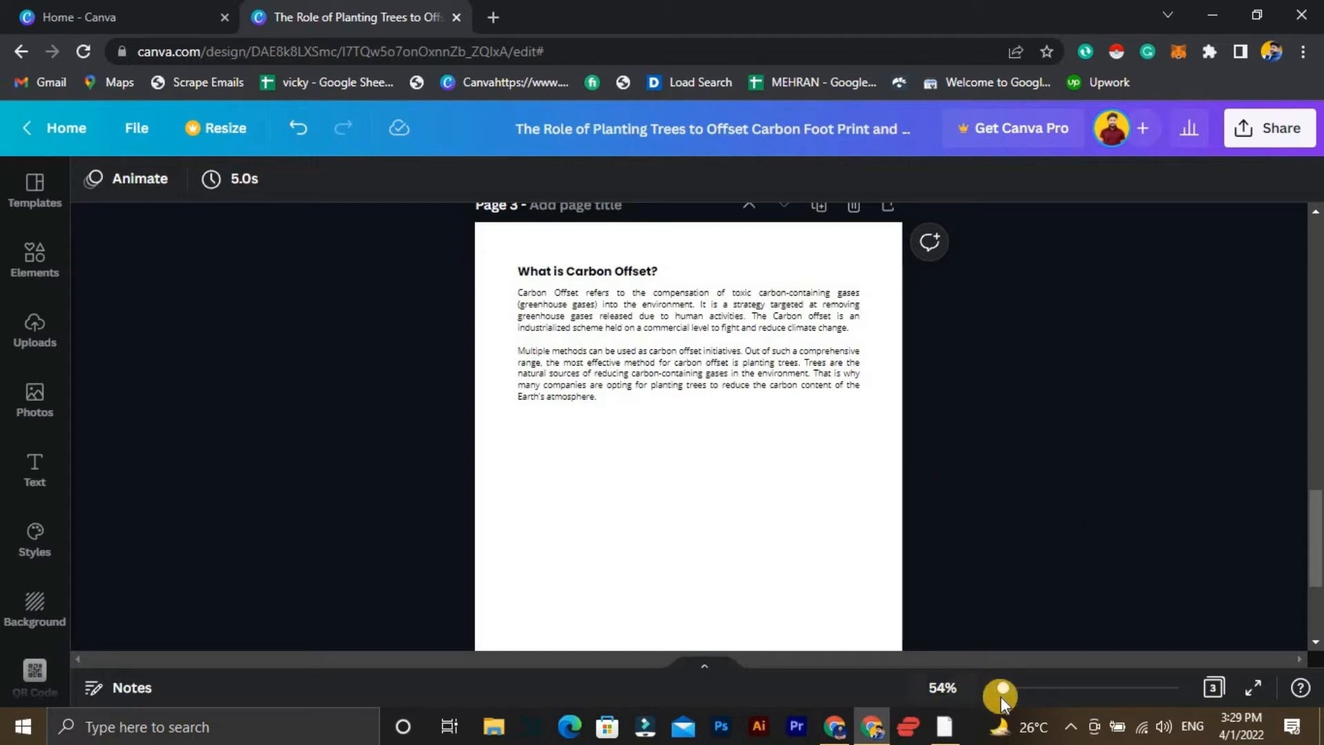
Add a red rectangle behind the "What is Carbon Offset?" heading, about 0.3 high and just wider than the heading's words.
drag(1012, 696, 1021, 696)
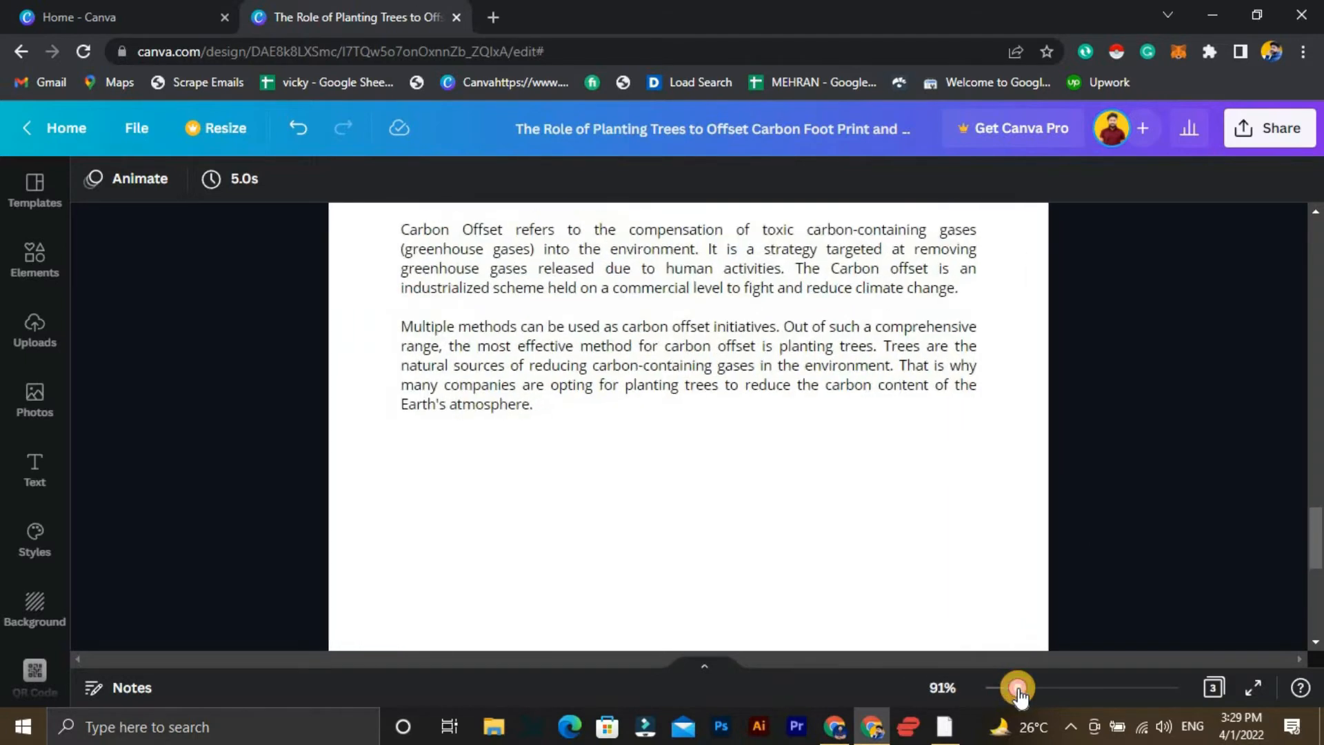
scroll(805, 521, up, 2)
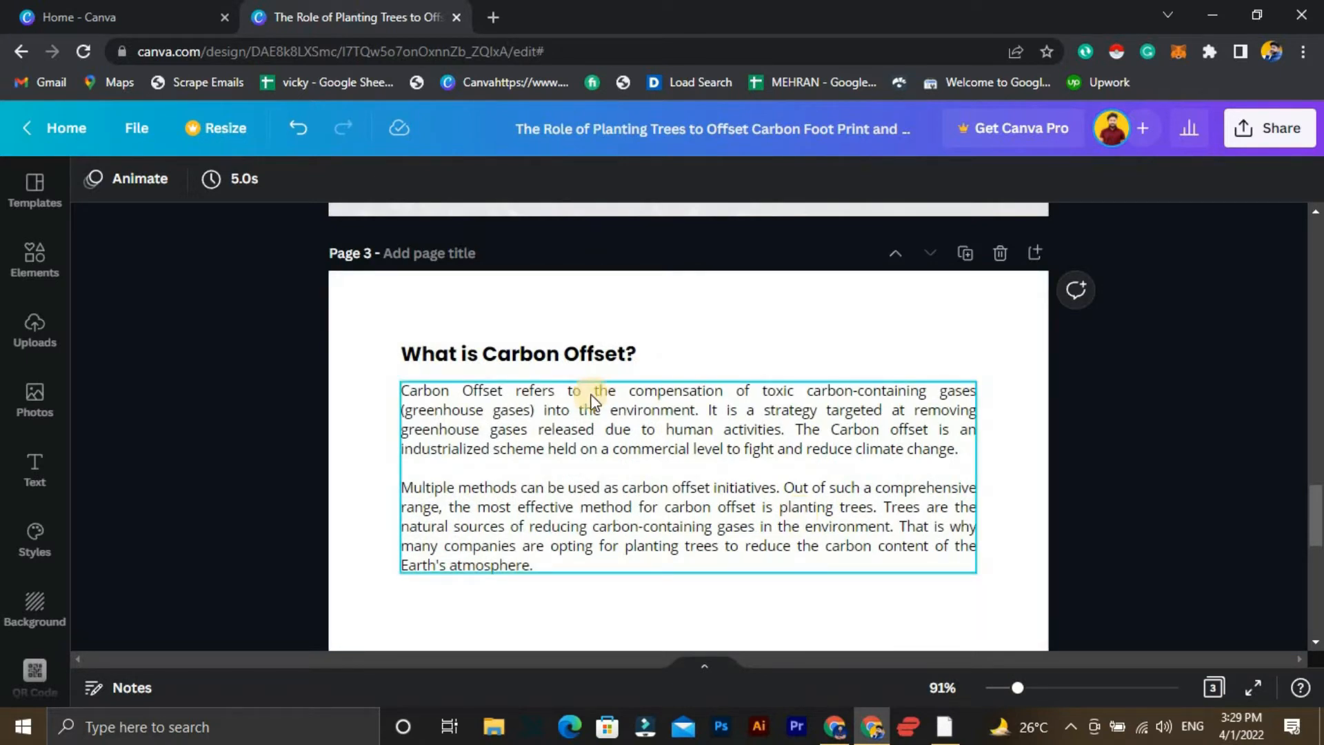
click(391, 370)
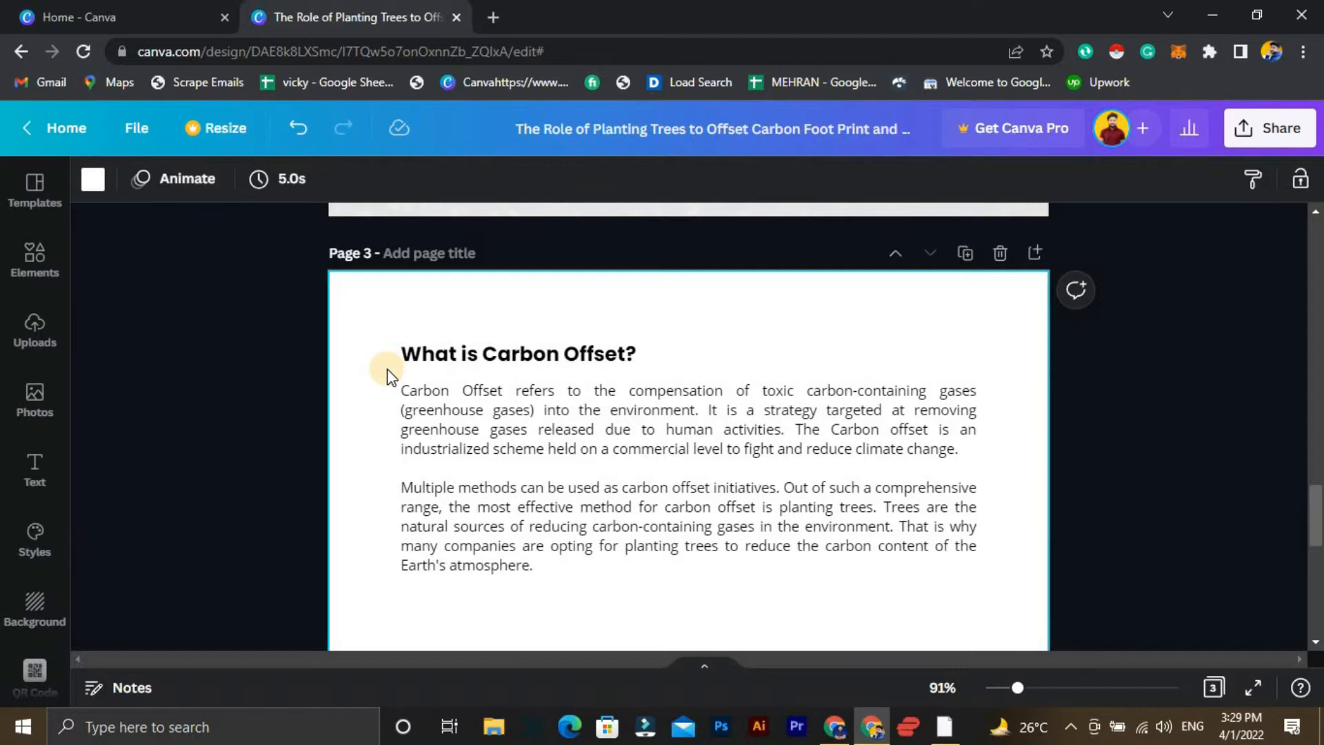
key(ctrl+v)
scroll(676, 434, down, 5)
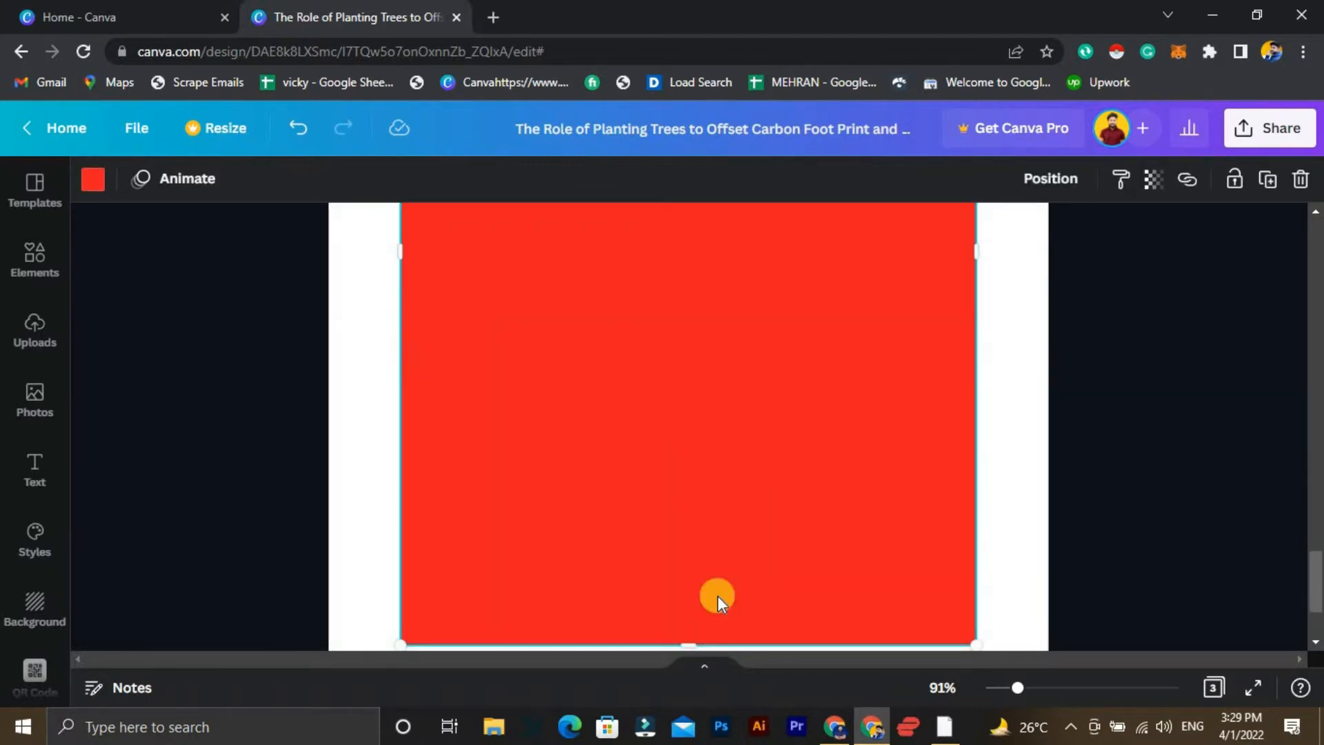
drag(712, 644, 673, 399)
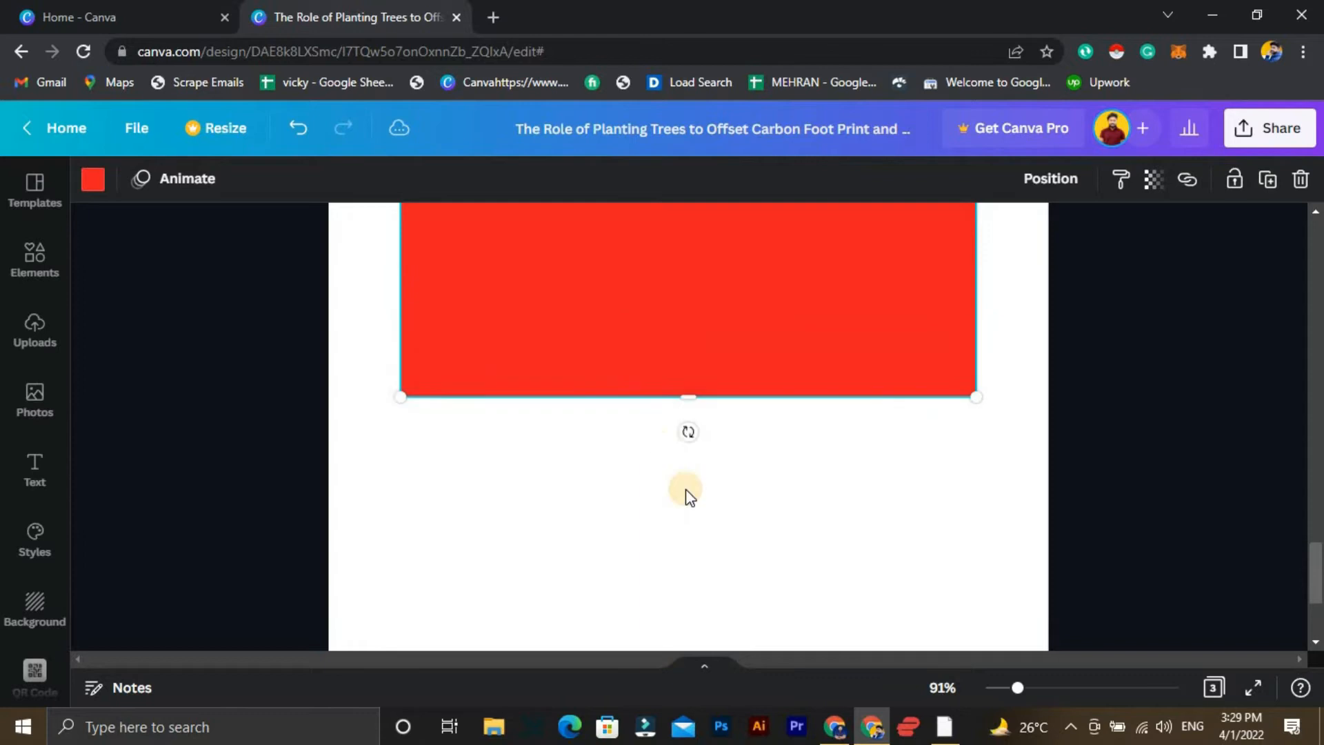
scroll(700, 542, up, 4)
scroll(710, 545, down, 3)
drag(702, 491, 647, 358)
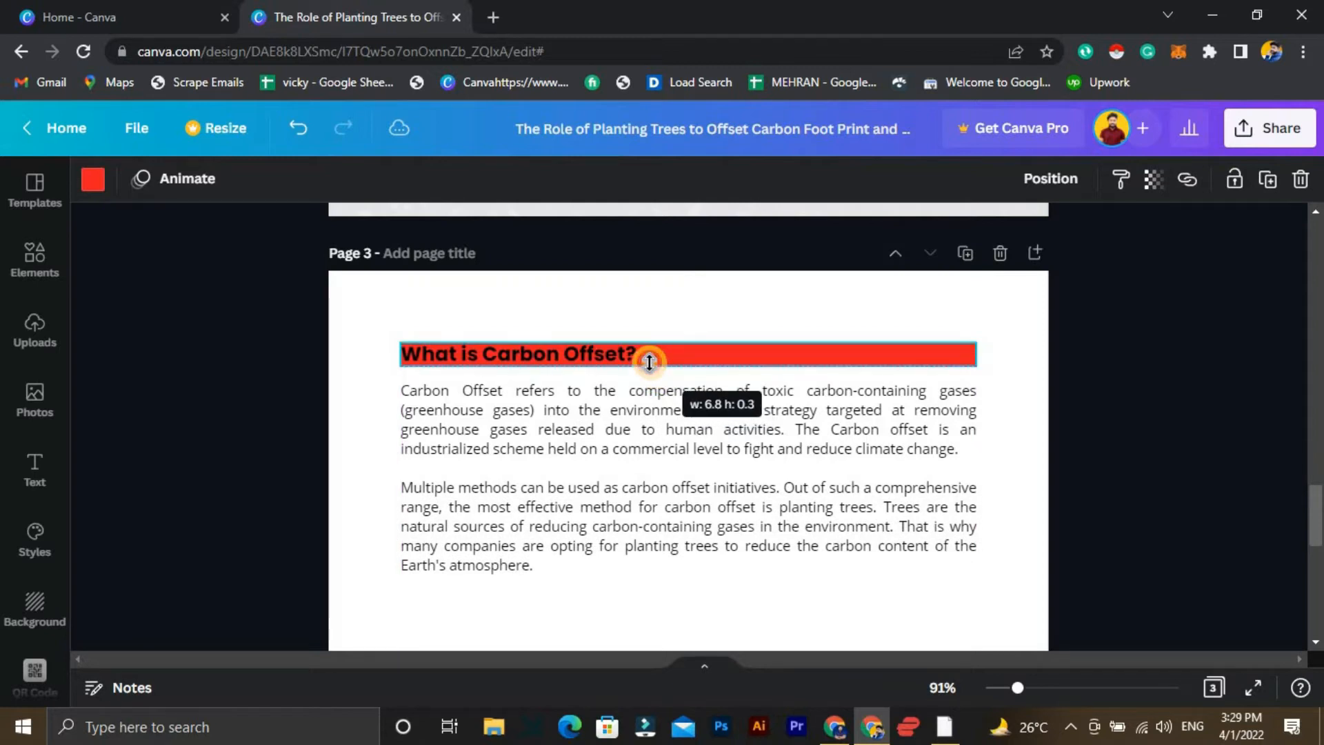
drag(830, 356, 652, 358)
click(683, 360)
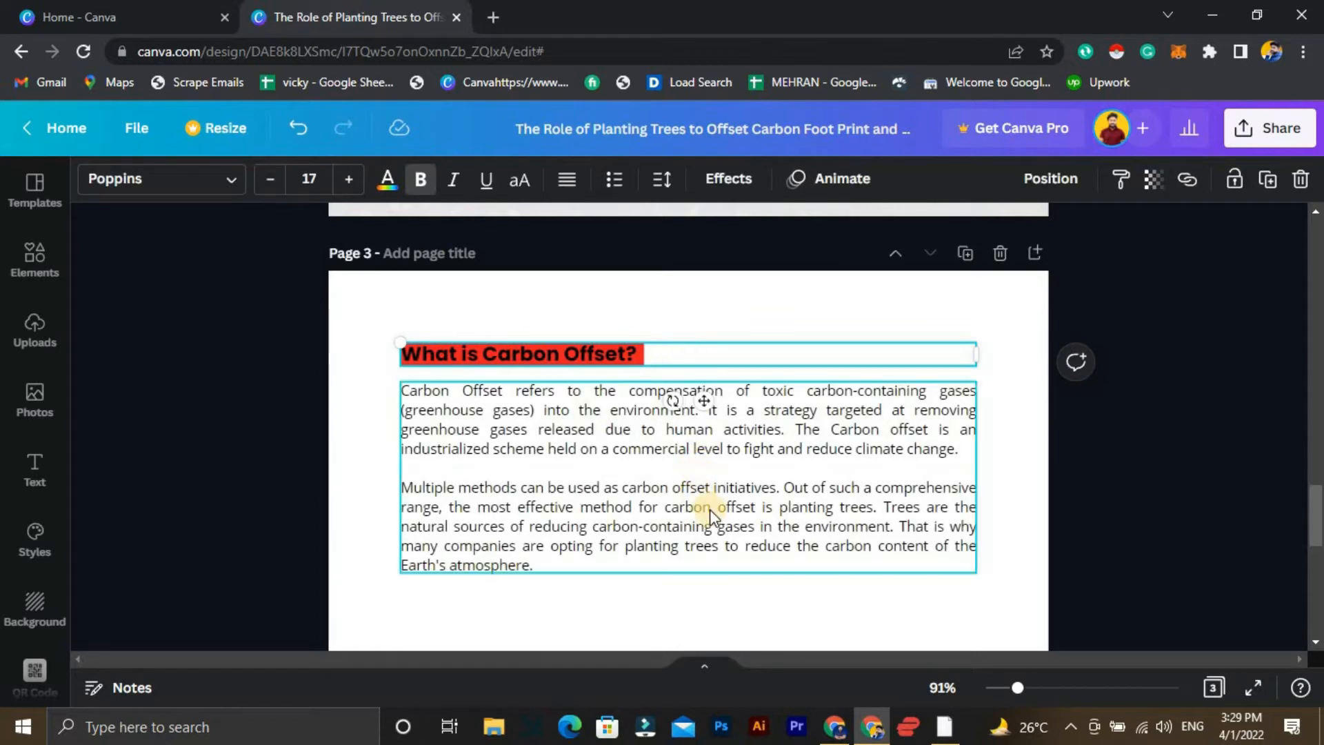
Add a gray circle to page 3 and shrink it to about 0.4 by 0.4.
click(746, 612)
key(c)
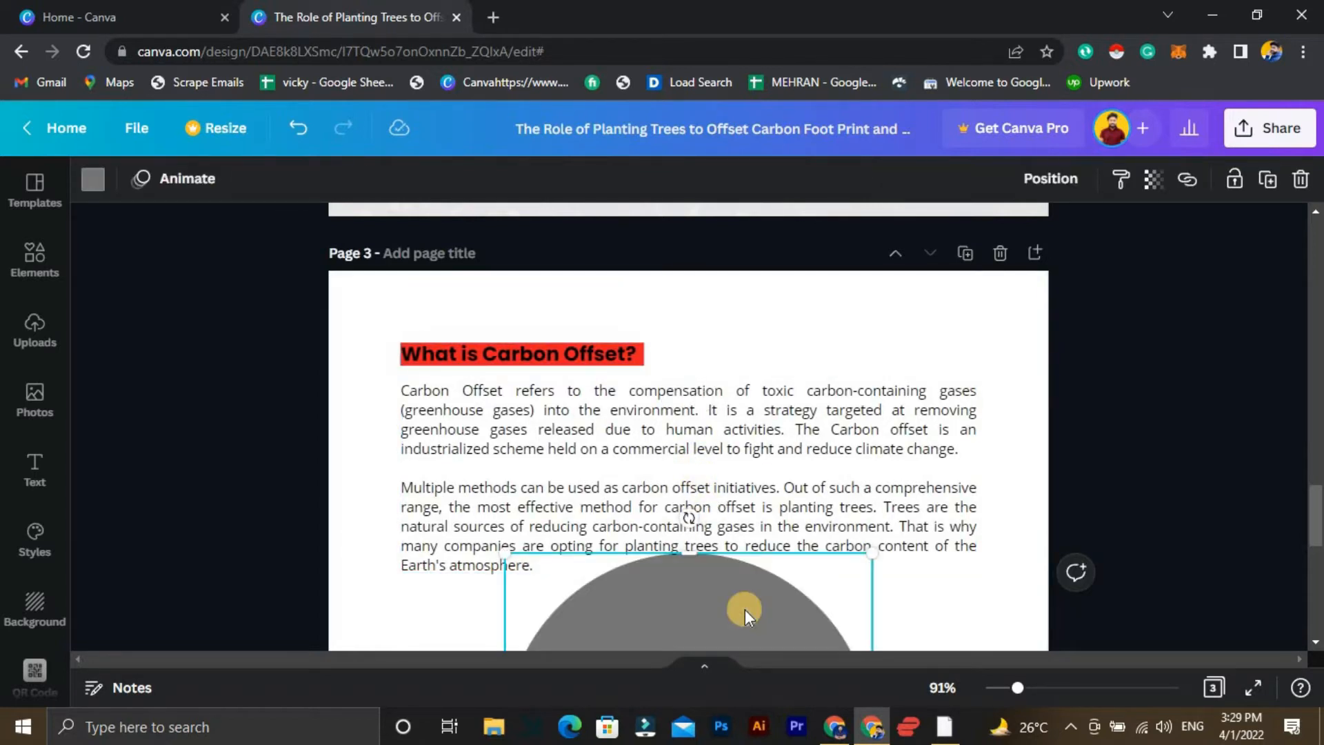
scroll(745, 610, down, 3)
drag(858, 600, 542, 262)
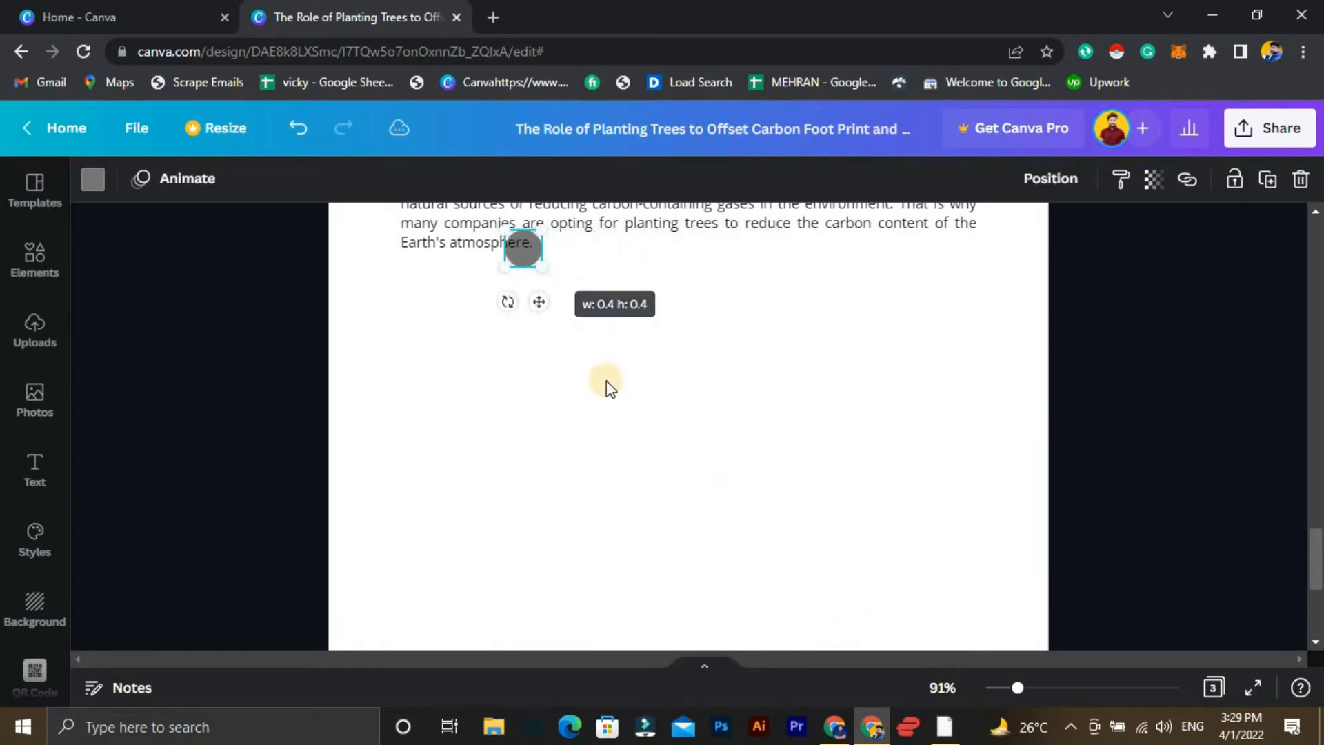
Move the gray circle up level with the heading and across to the right end of the red rectangle.
scroll(606, 381, up, 5)
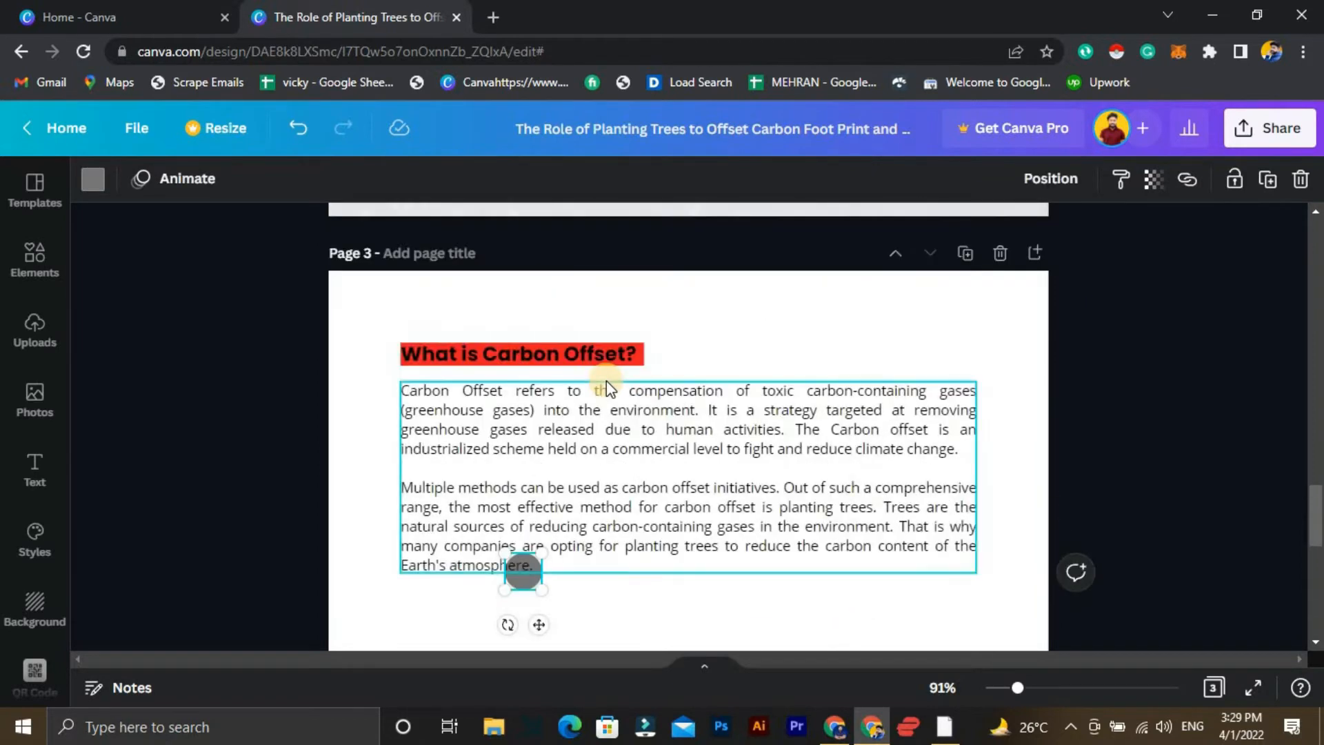
key(Up)
key(Up)
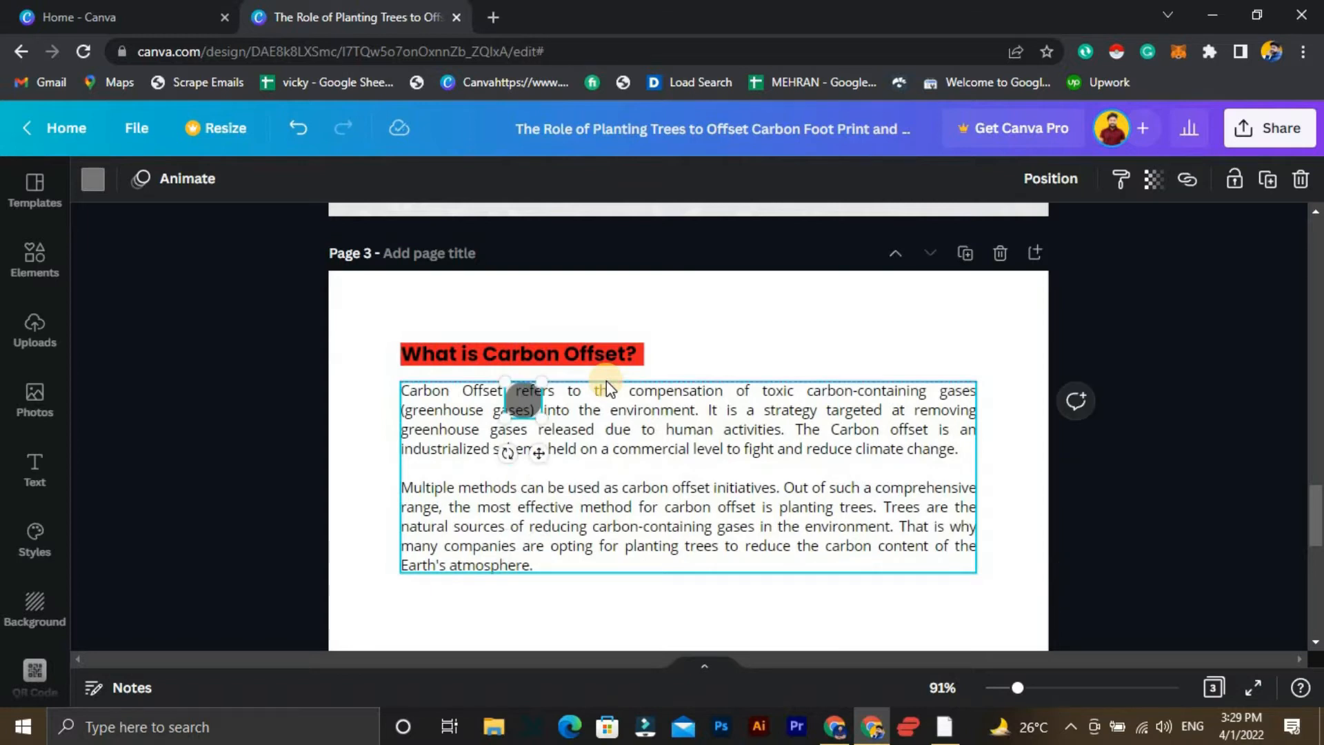
key(Up)
key(Down)
key(Down)
key(Down)
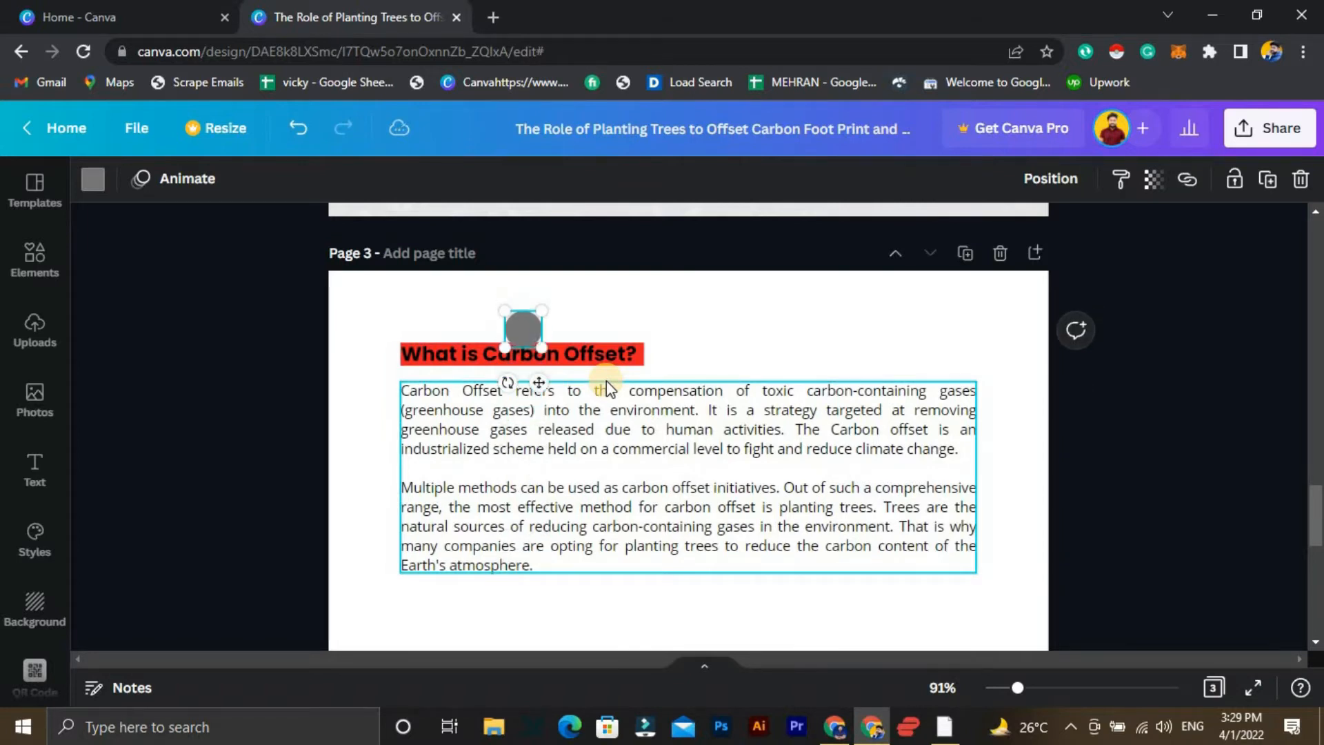
key(Right)
key(Right)
key(Right)
key(Right)
key(Right)
key(Right)
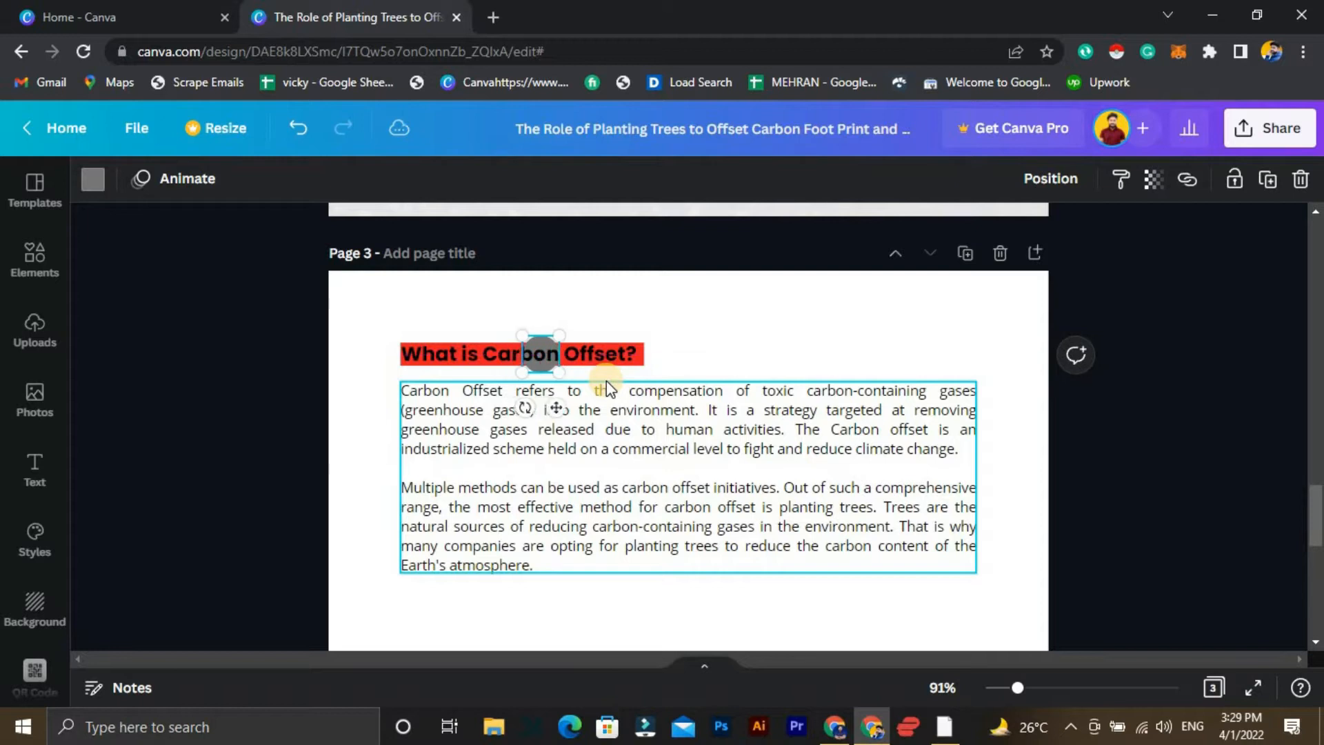
key(Right)
key(Right)
key(Right)
key(Right)
key(Right)
key(Right)
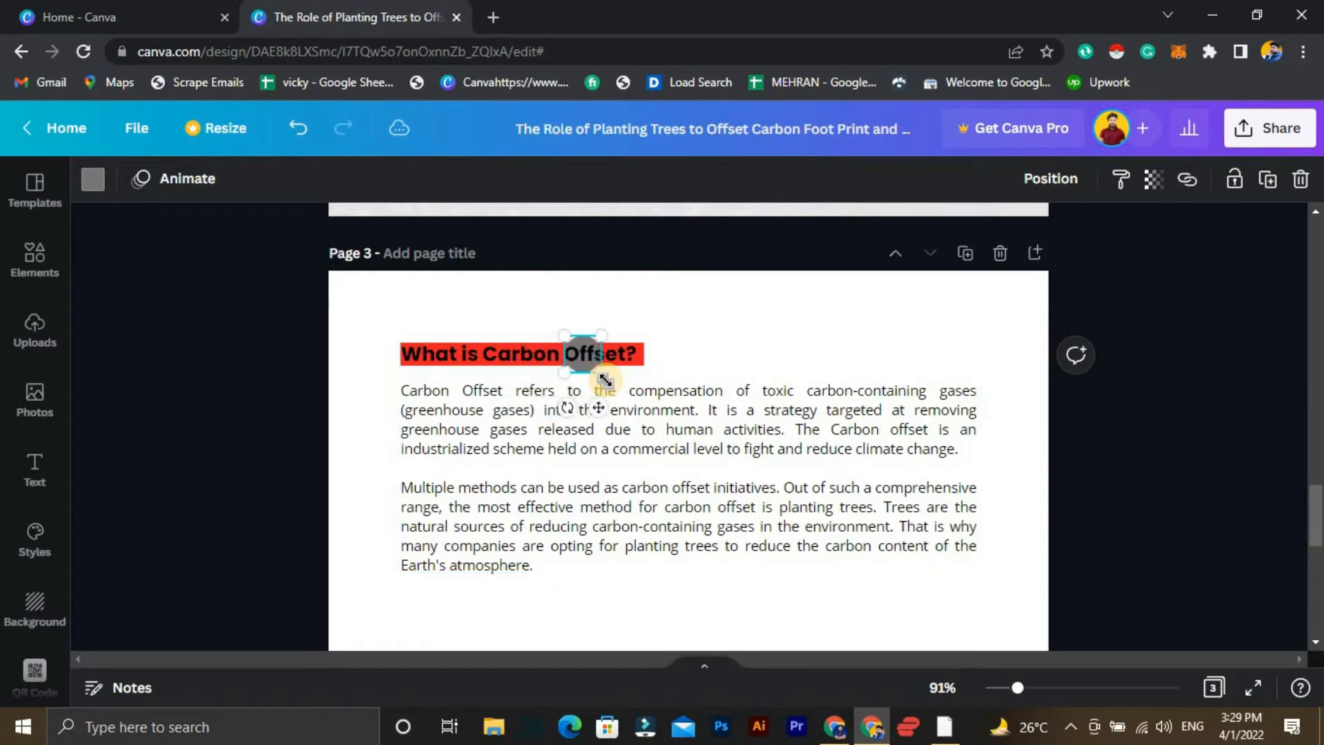
key(Right)
key(Right)
key(Right)
key(Right)
key(Right)
key(Right)
key(Right)
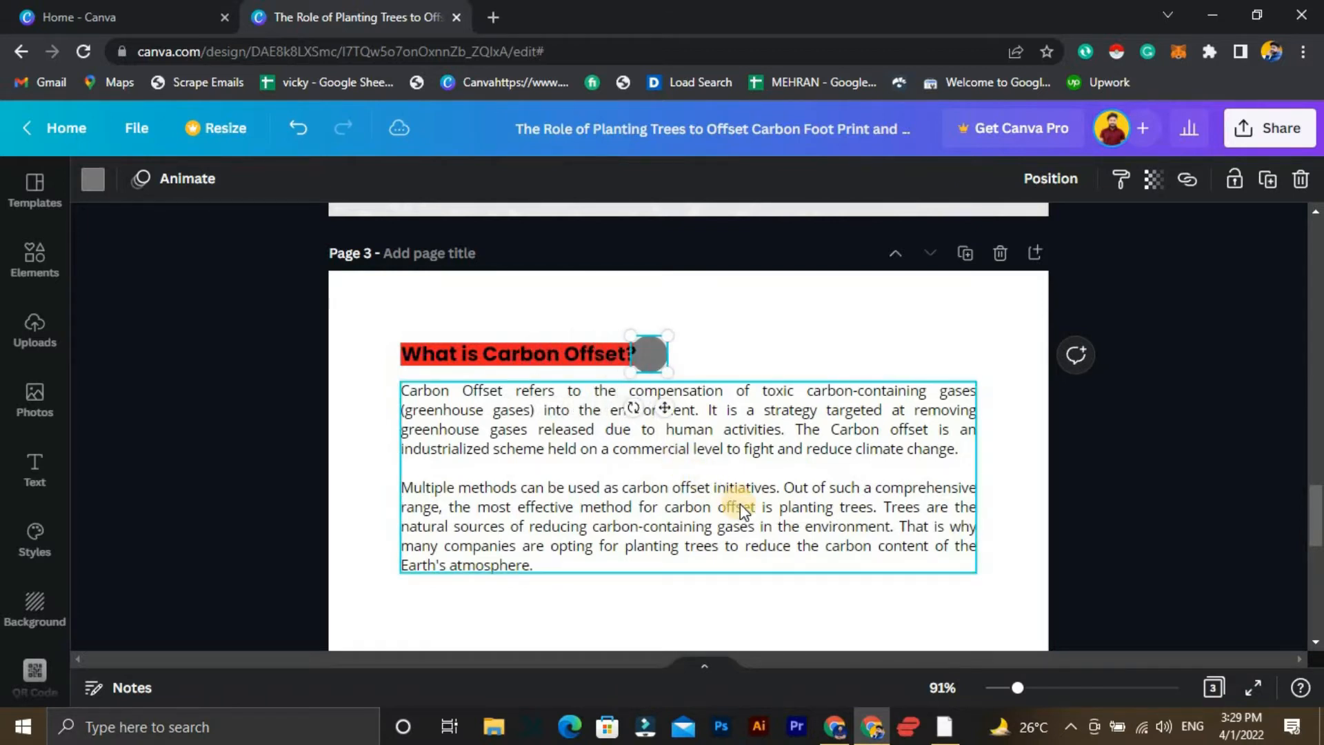
Shrink the gray circle to the red rectangle's height, leaving it just right of the rectangle and vertically aligned, and select the heading.
drag(1017, 688, 1079, 690)
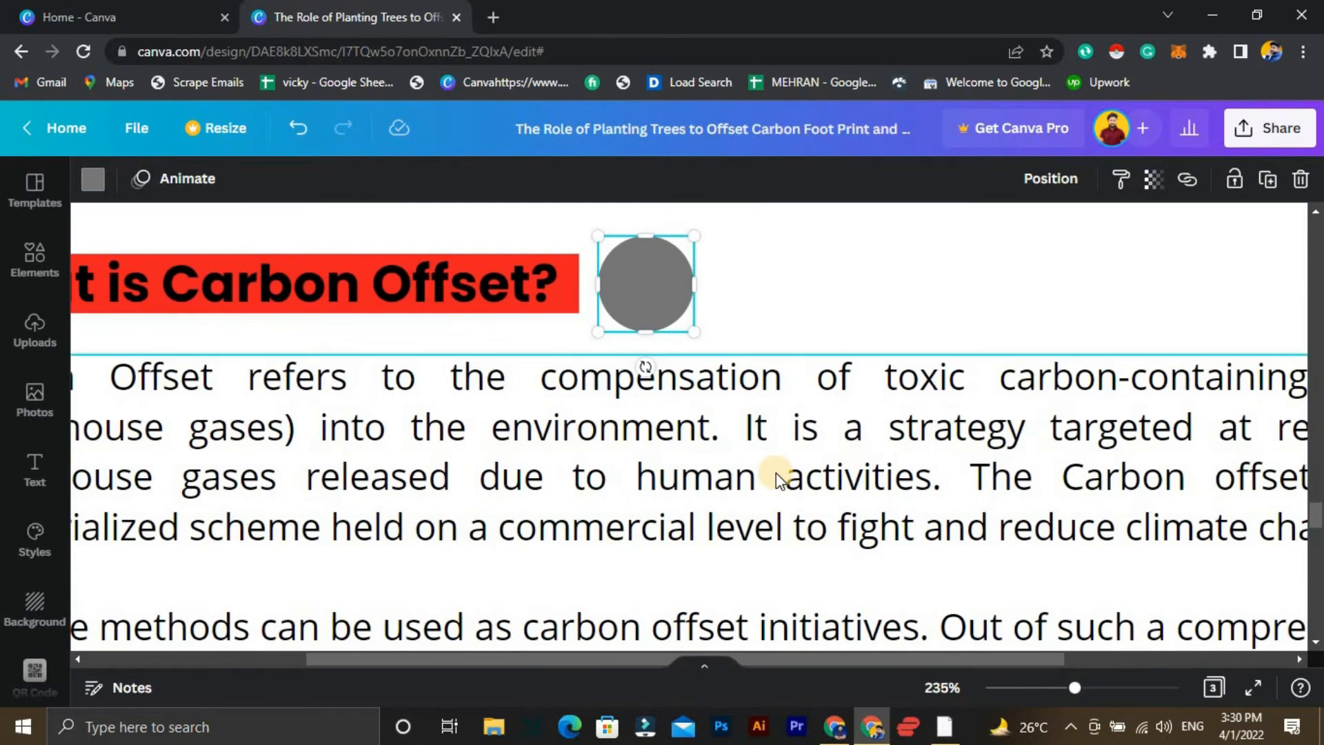
scroll(776, 474, up, 3)
drag(691, 502, 676, 476)
drag(675, 399, 650, 409)
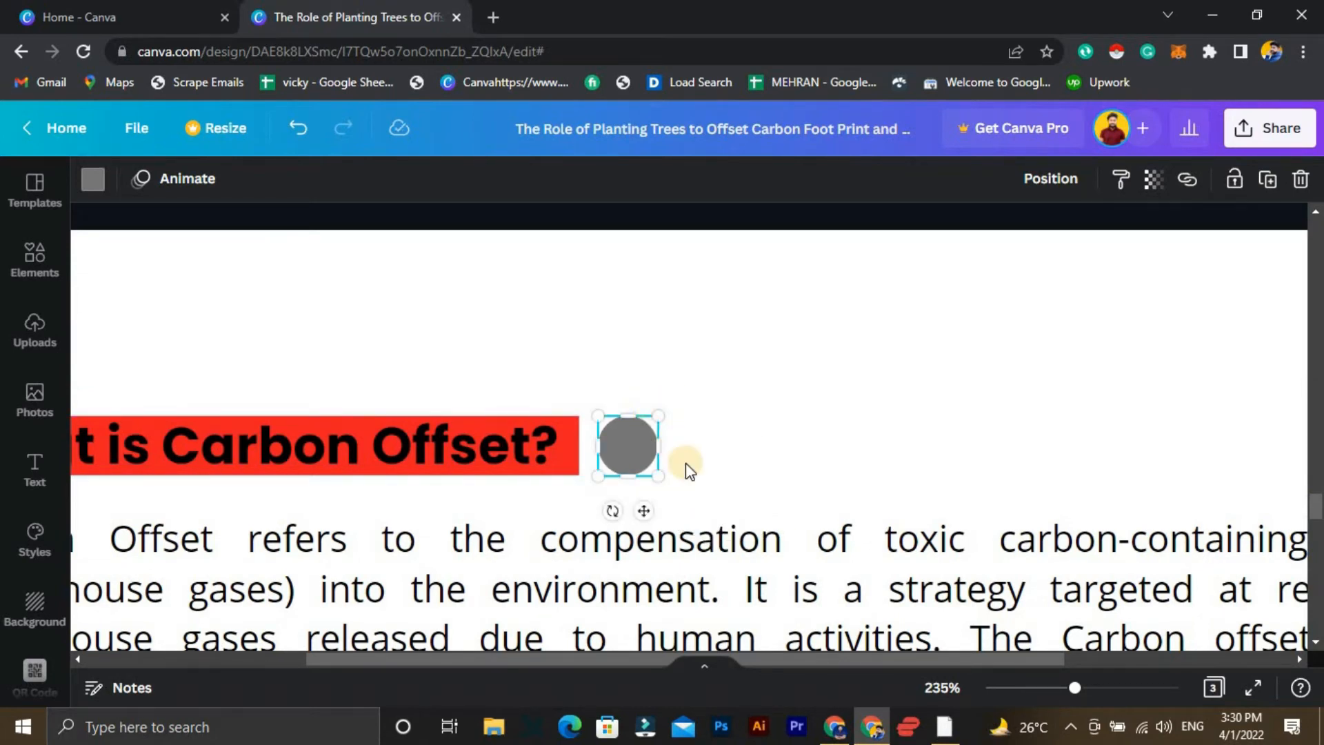
click(625, 432)
scroll(625, 431, left, 5)
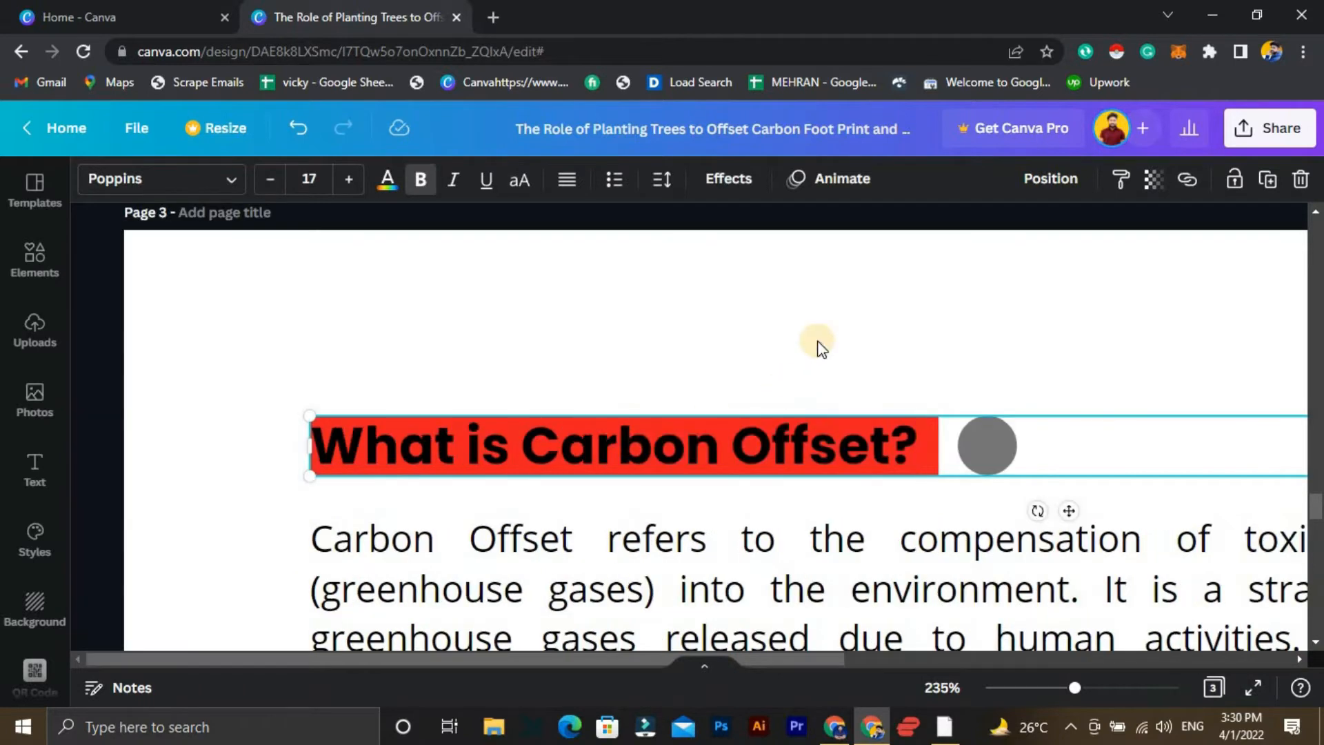
Move the gray circle left until it overlaps the red rectangle's end and forms a rounded cap.
ctrl+click(999, 454)
ctrl+click(999, 453)
ctrl+click(999, 454)
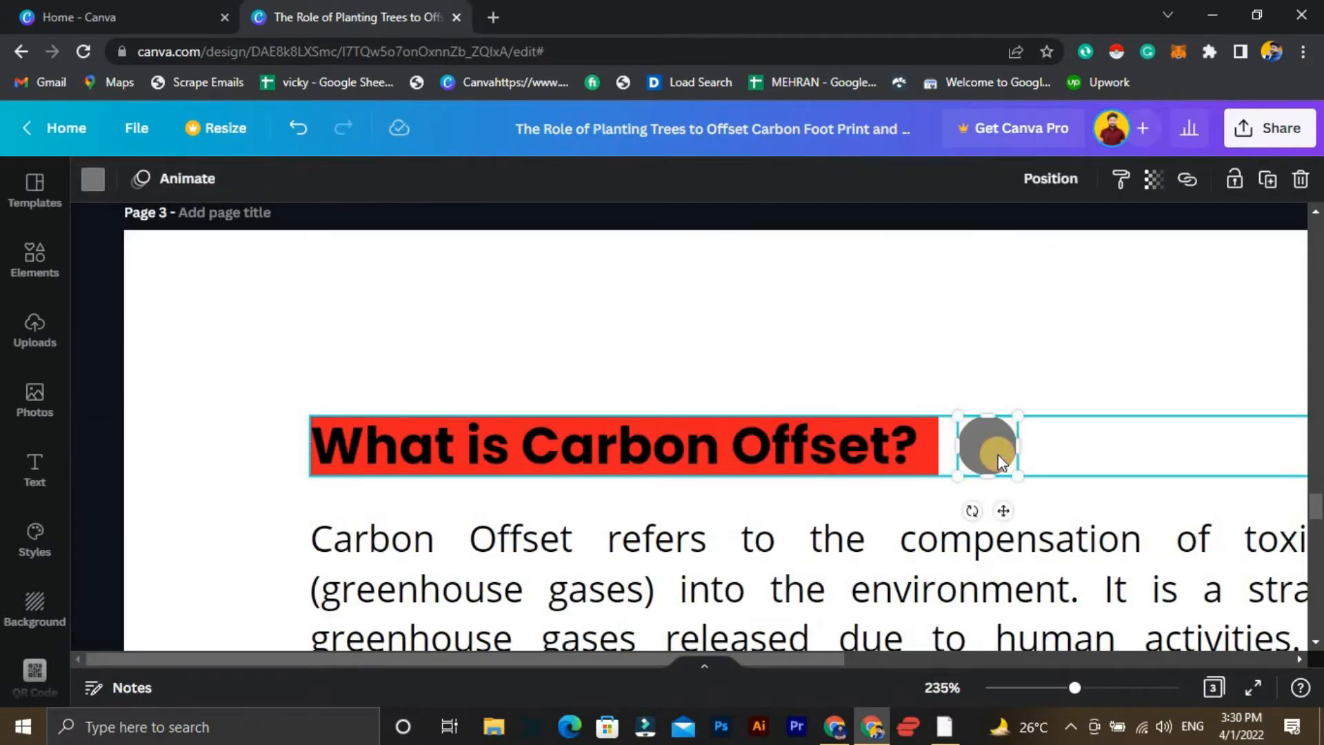
key(Left)
key(Left)
key(Left)
key(Left)
key(Left)
key(Left)
key(Left)
key(Left)
key(Left)
key(Left)
key(Left)
key(Left)
key(Left)
key(Left)
key(Left)
key(Left)
key(Left)
key(Left)
key(Left)
key(Left)
click(935, 362)
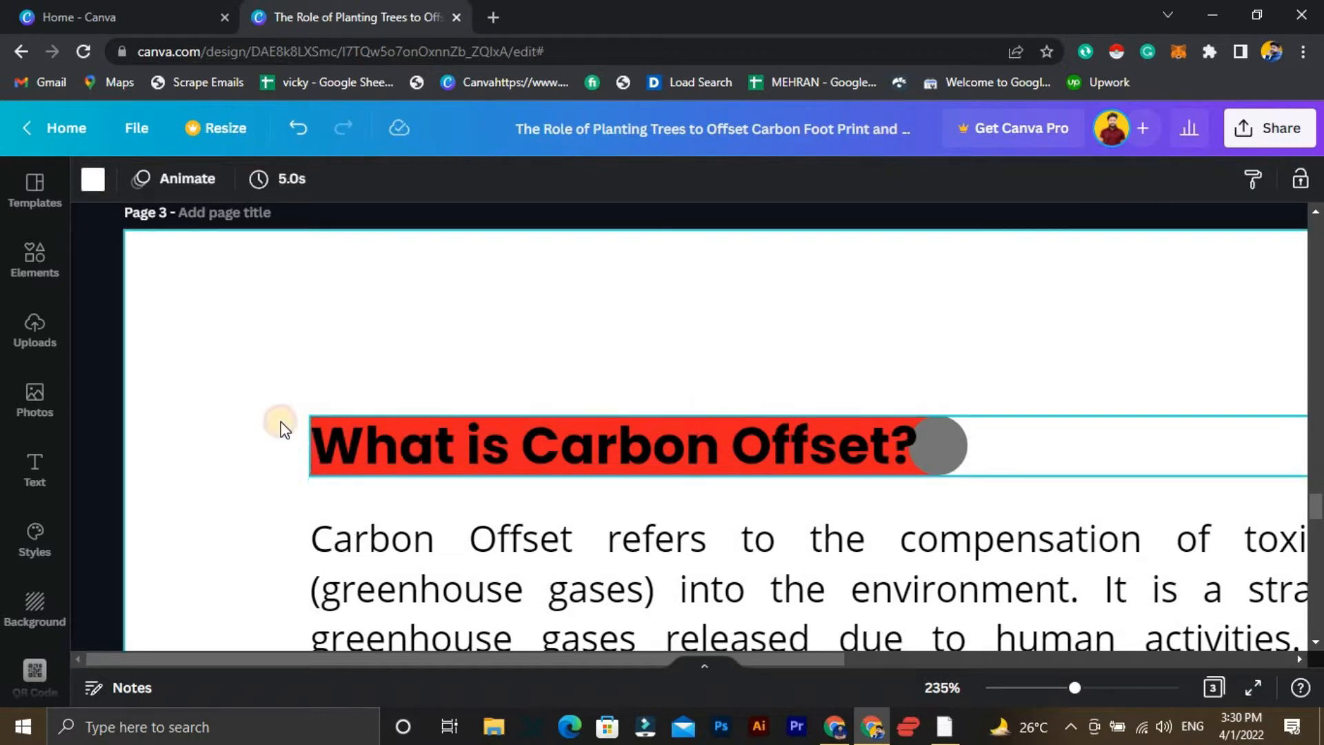
Try coloring the "What is Carbon Offset?" heading text orange, and undo the change.
click(314, 442)
click(387, 181)
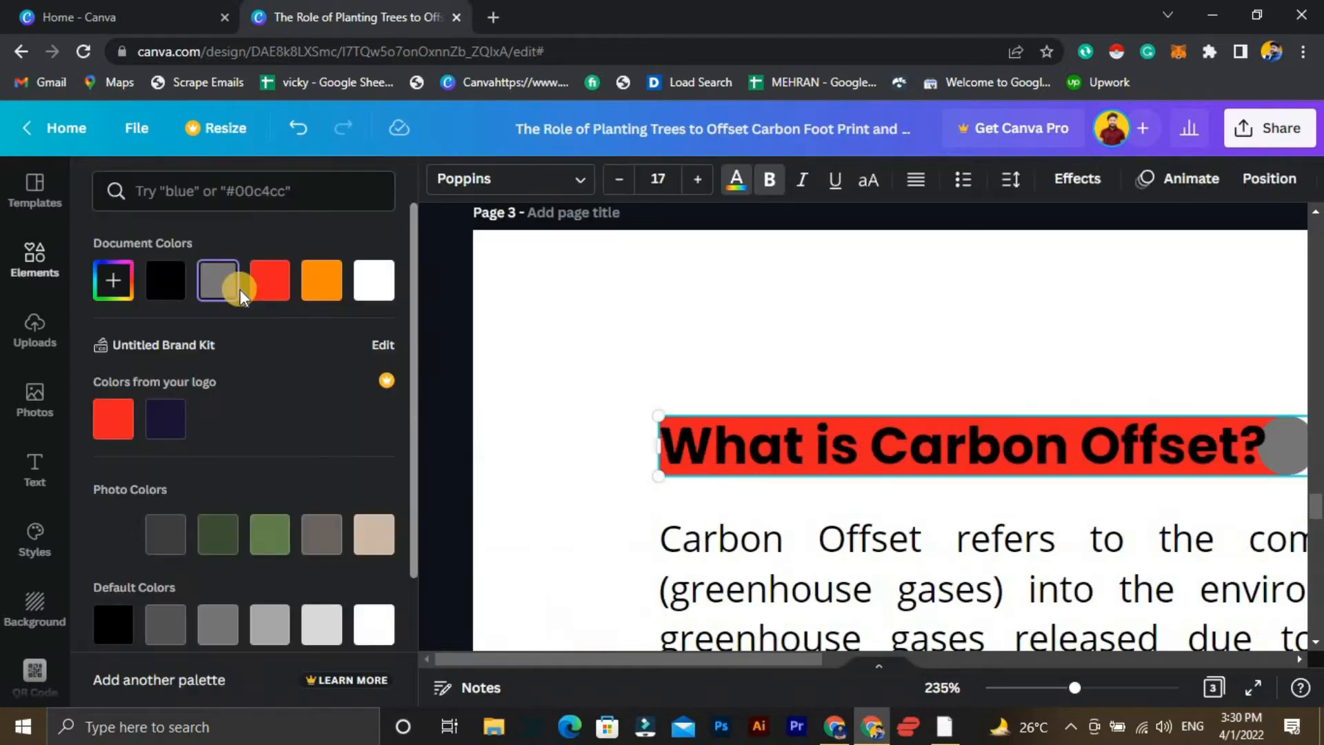
click(315, 299)
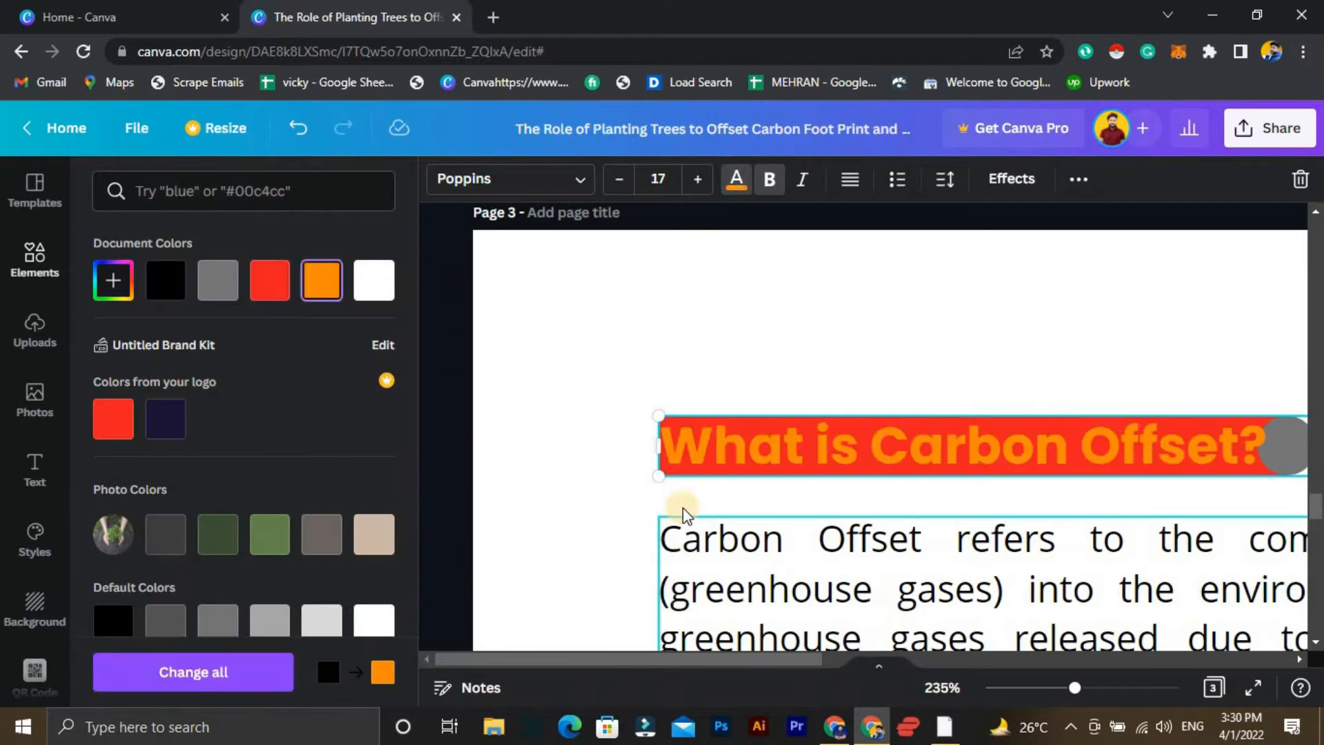
click(597, 449)
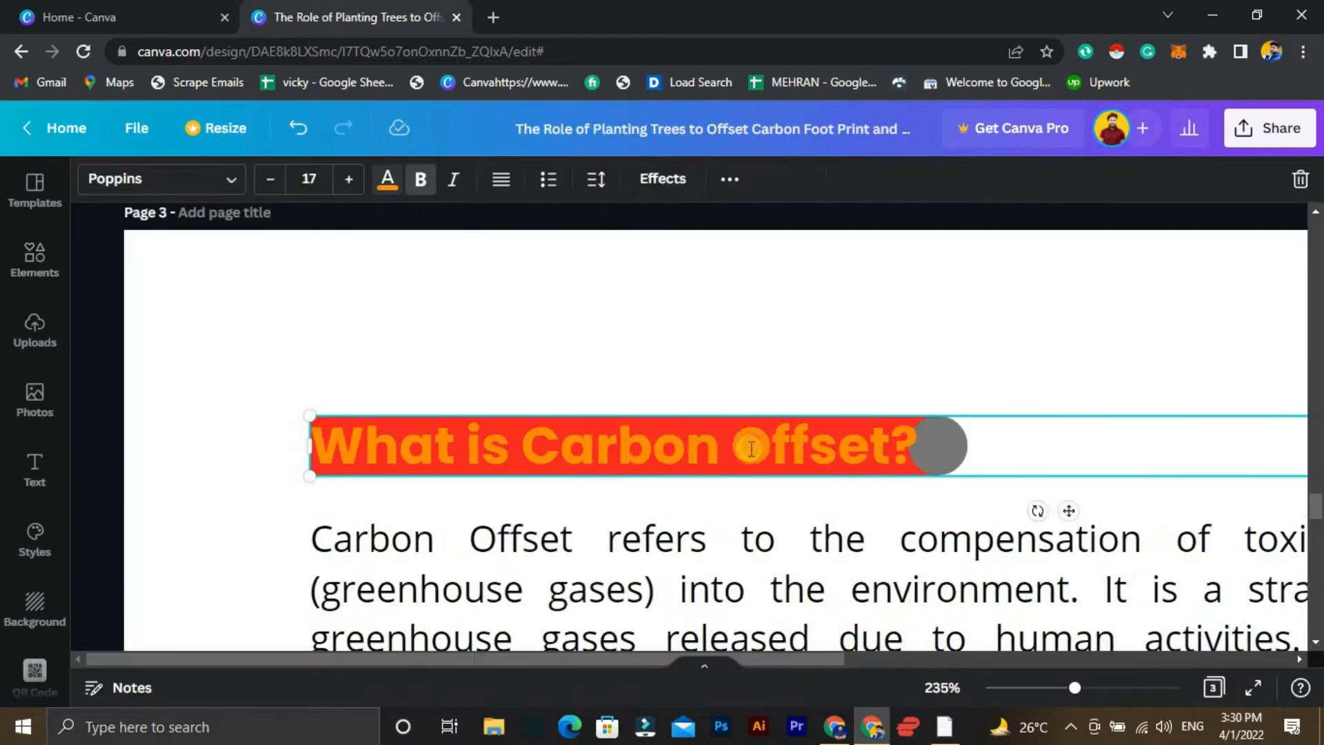
click(309, 367)
click(382, 445)
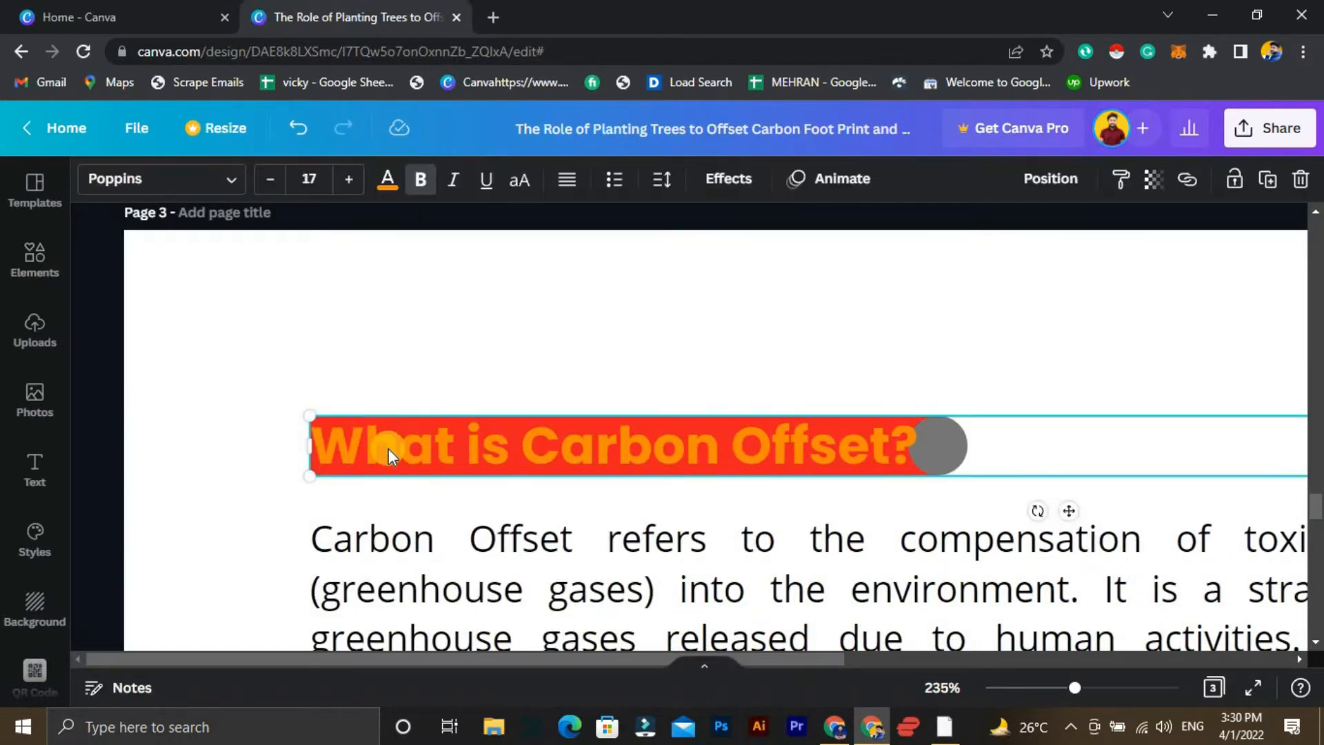
key(ctrl+z)
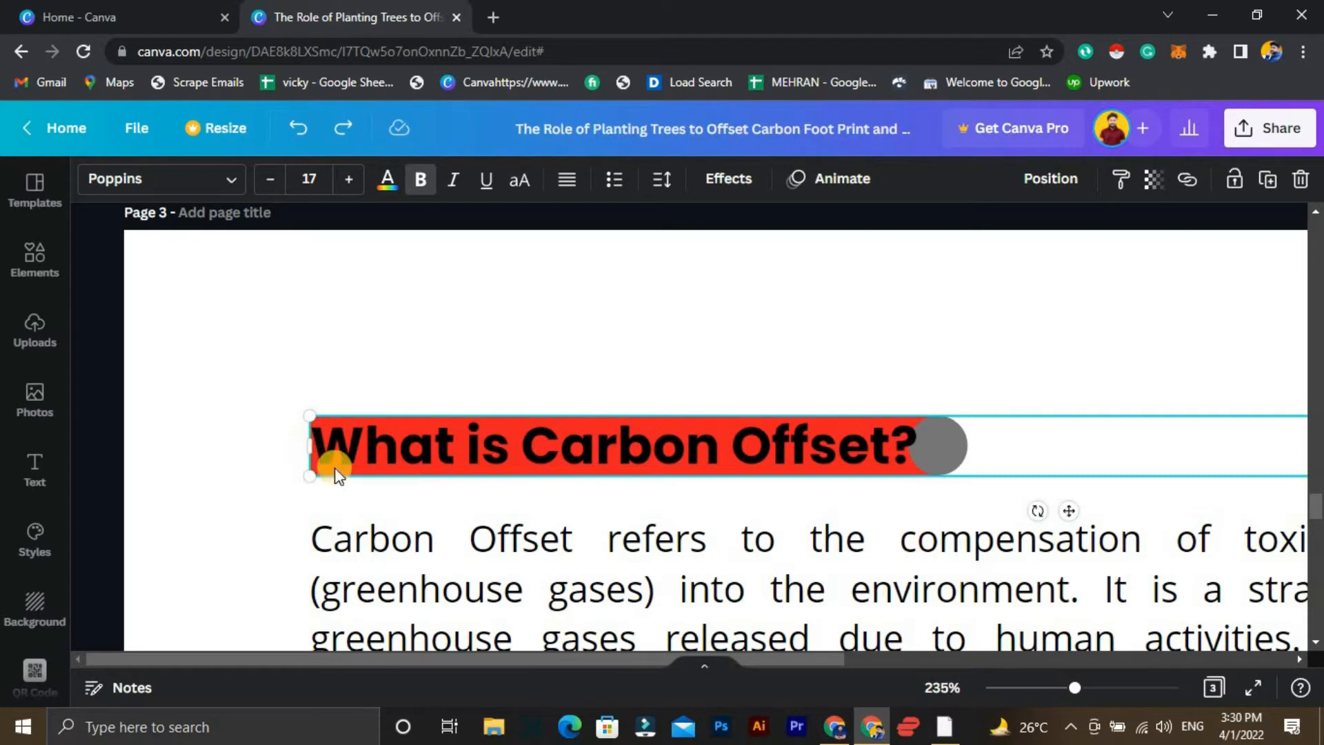
Recolor the red rectangle behind the "What is Carbon Offset?" heading to the document's orange.
click(365, 383)
click(387, 460)
click(387, 458)
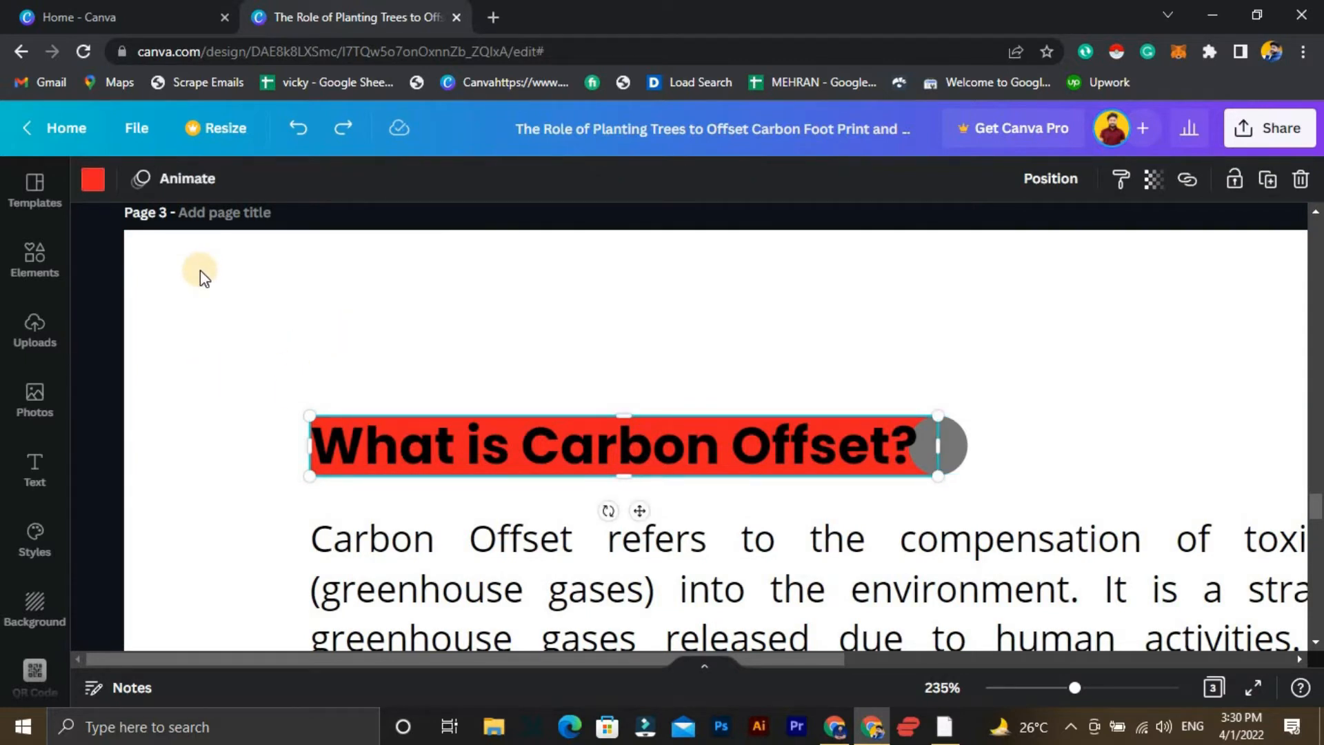
click(90, 180)
click(319, 296)
click(561, 334)
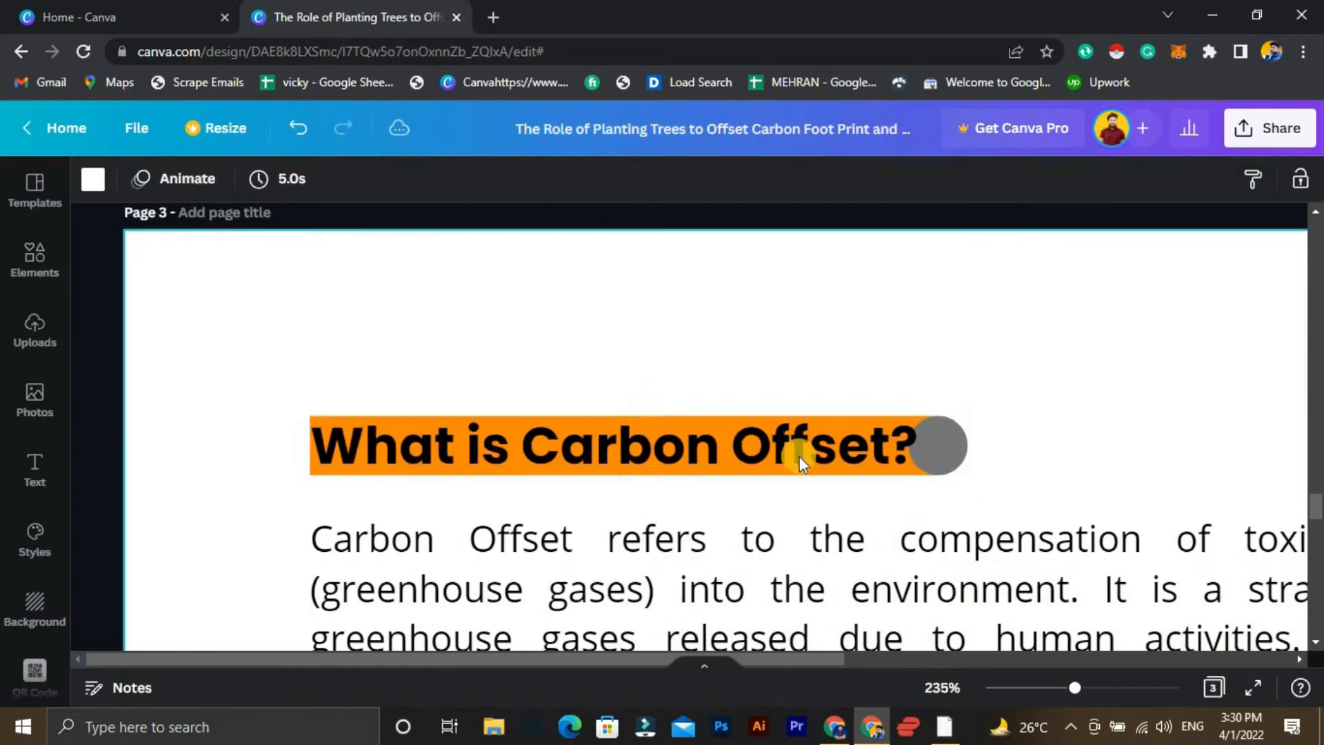
Recolor the gray circle at the rectangle's right end to the same orange.
click(961, 436)
click(960, 444)
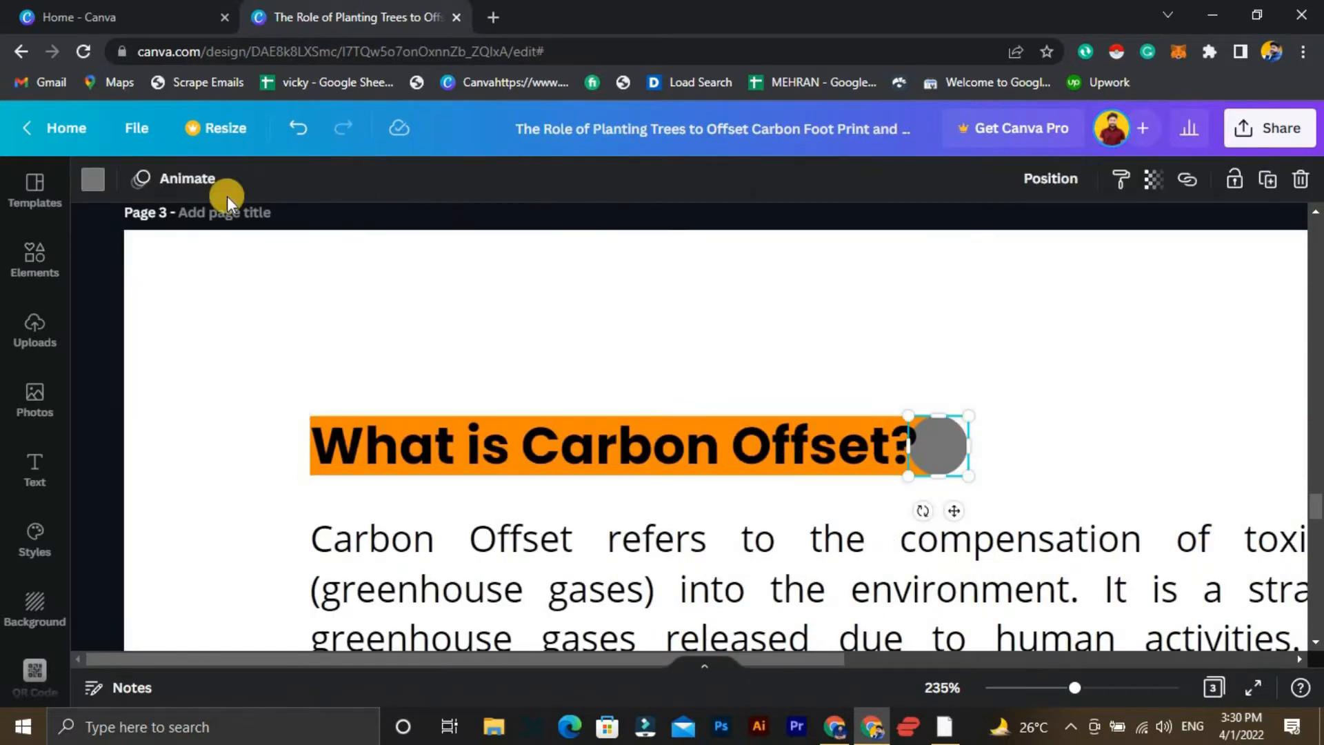
click(92, 180)
click(269, 279)
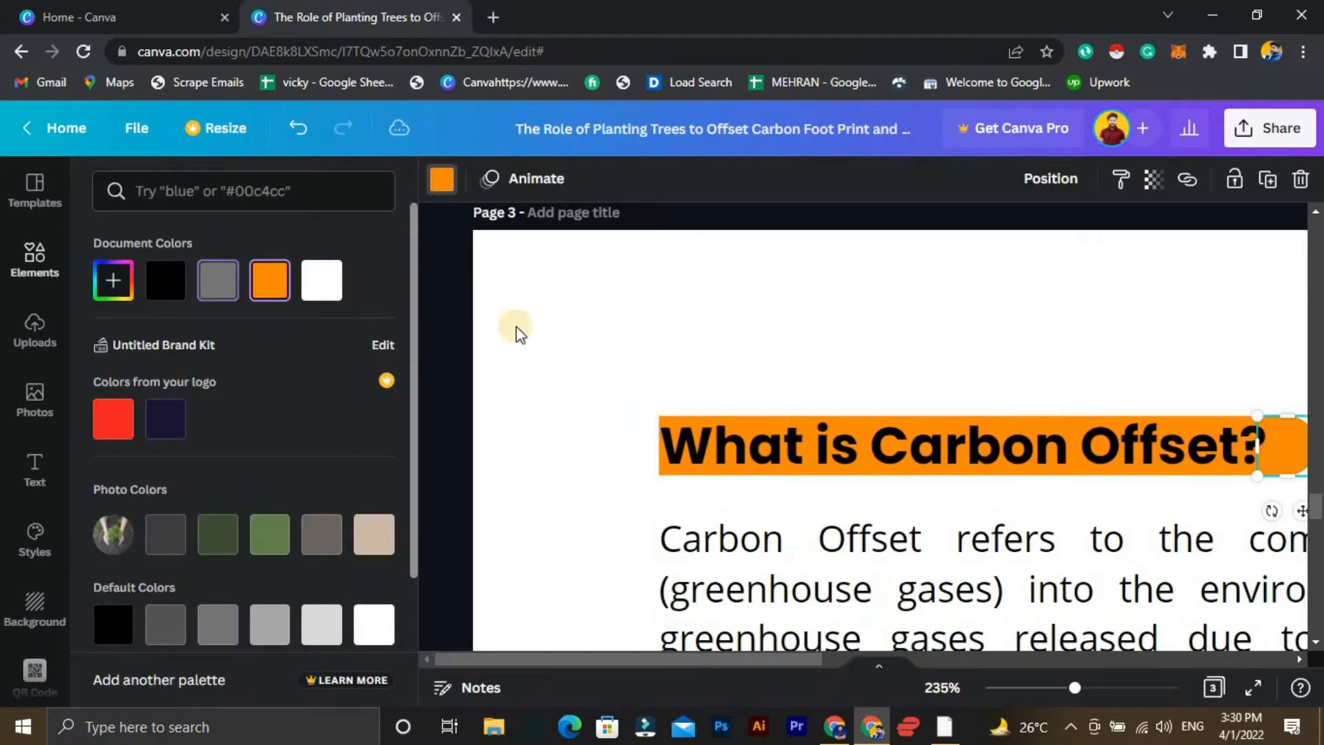
click(621, 396)
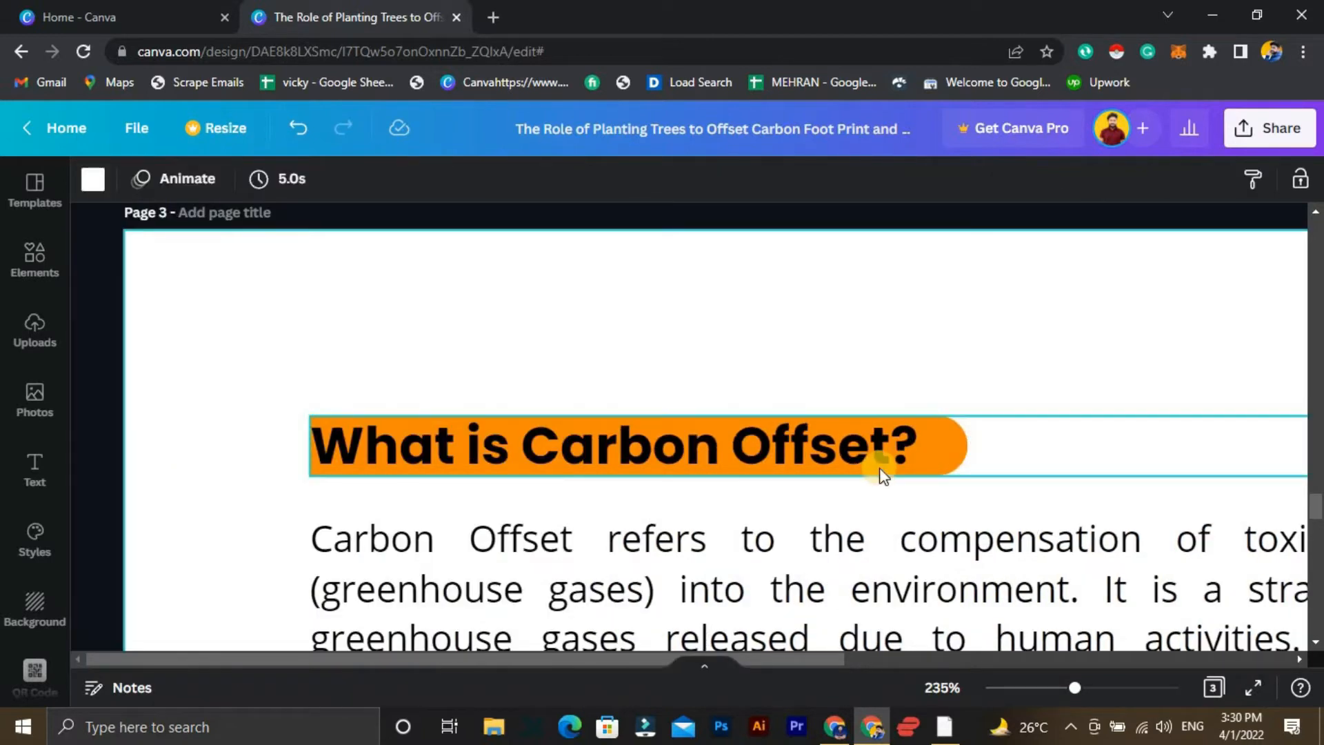
Shift the heading text up off the orange shapes and return it to its place over the rectangle.
click(937, 449)
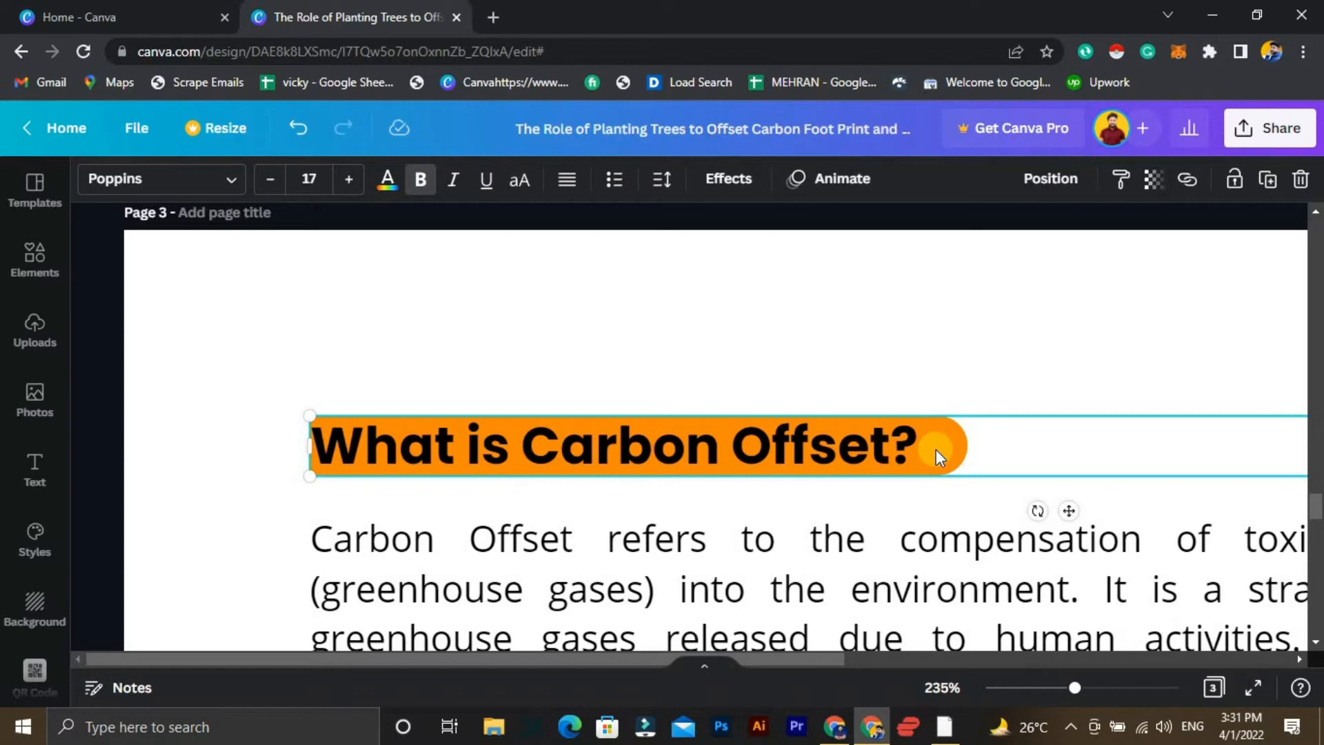
key(Up)
key(Up)
key(Up)
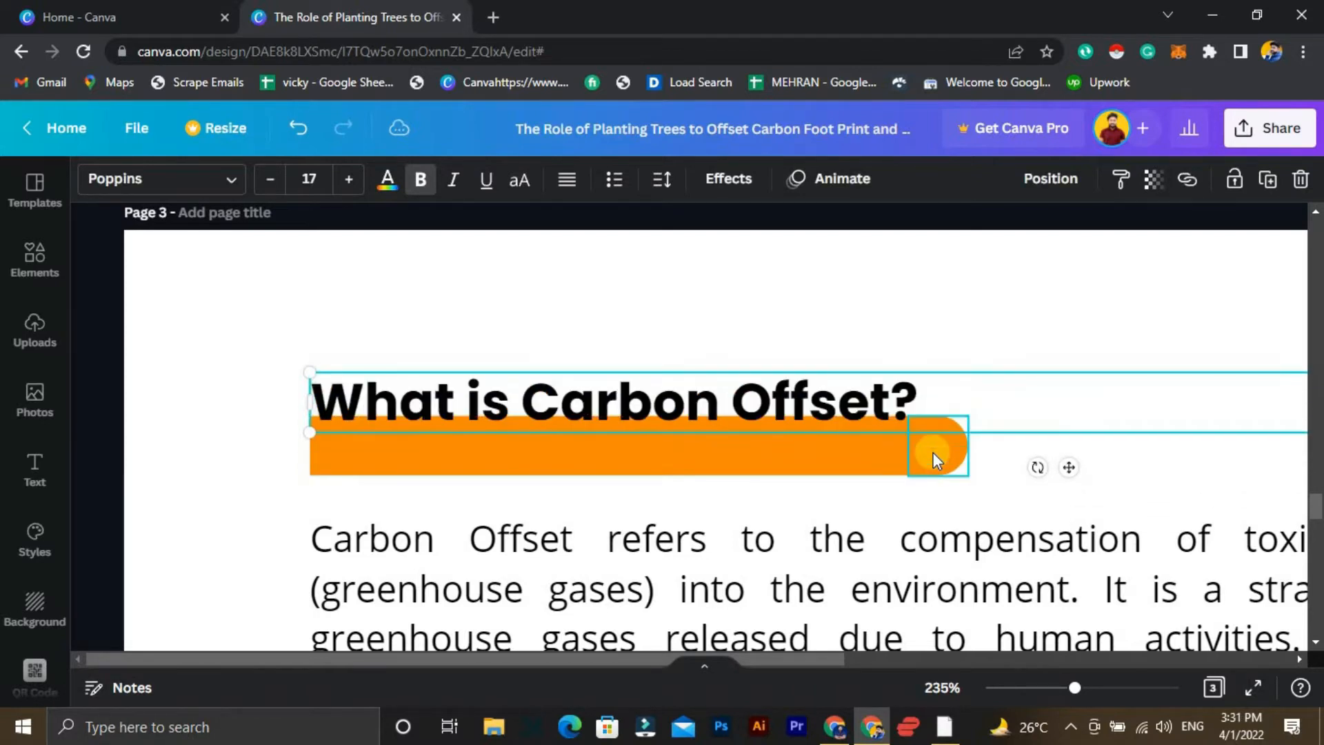
click(933, 453)
click(877, 403)
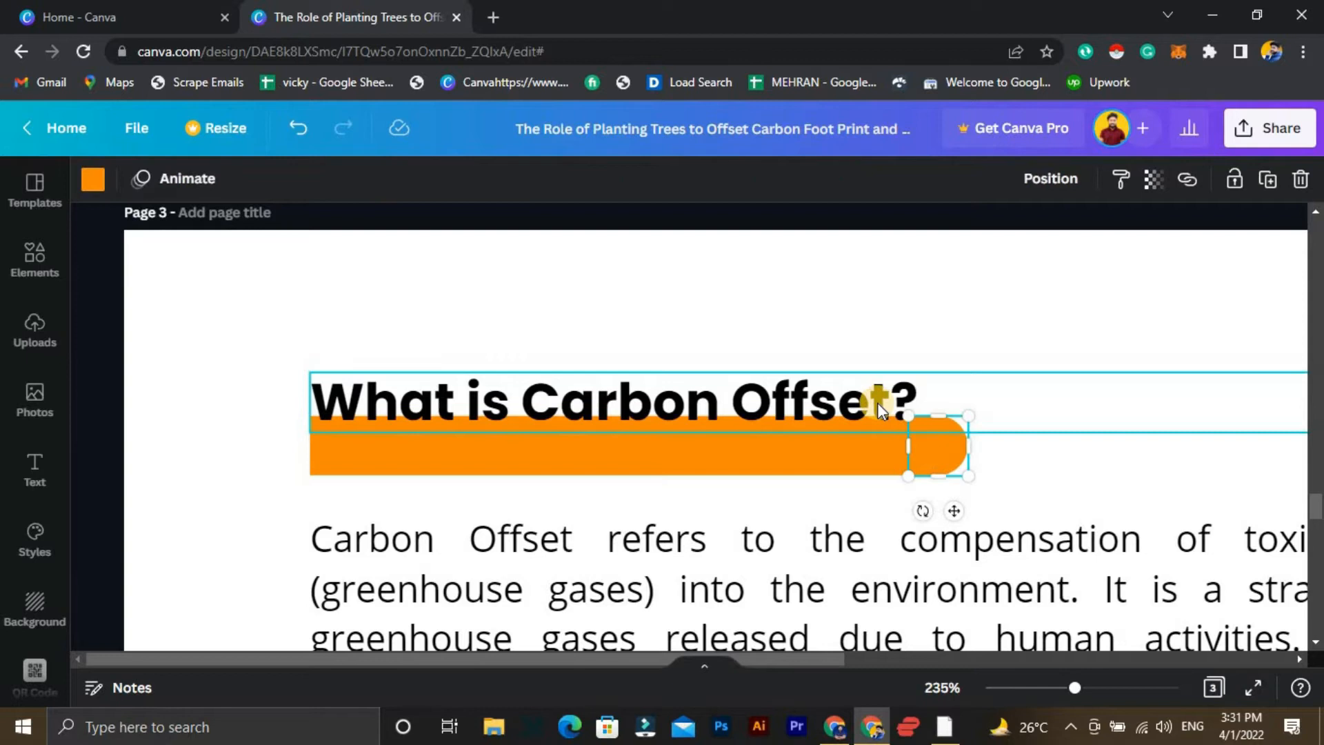
key(shift+Down)
key(shift+Down)
key(shift+Down)
click(889, 346)
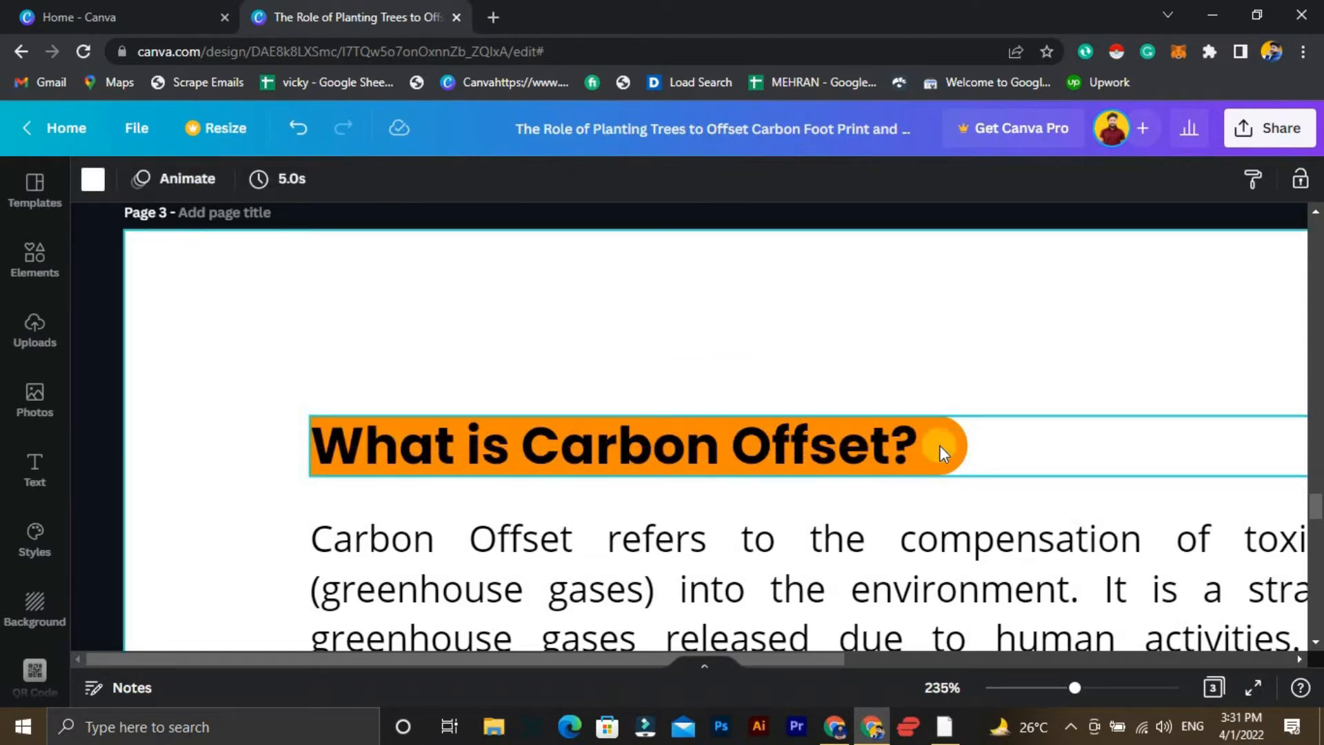
click(560, 453)
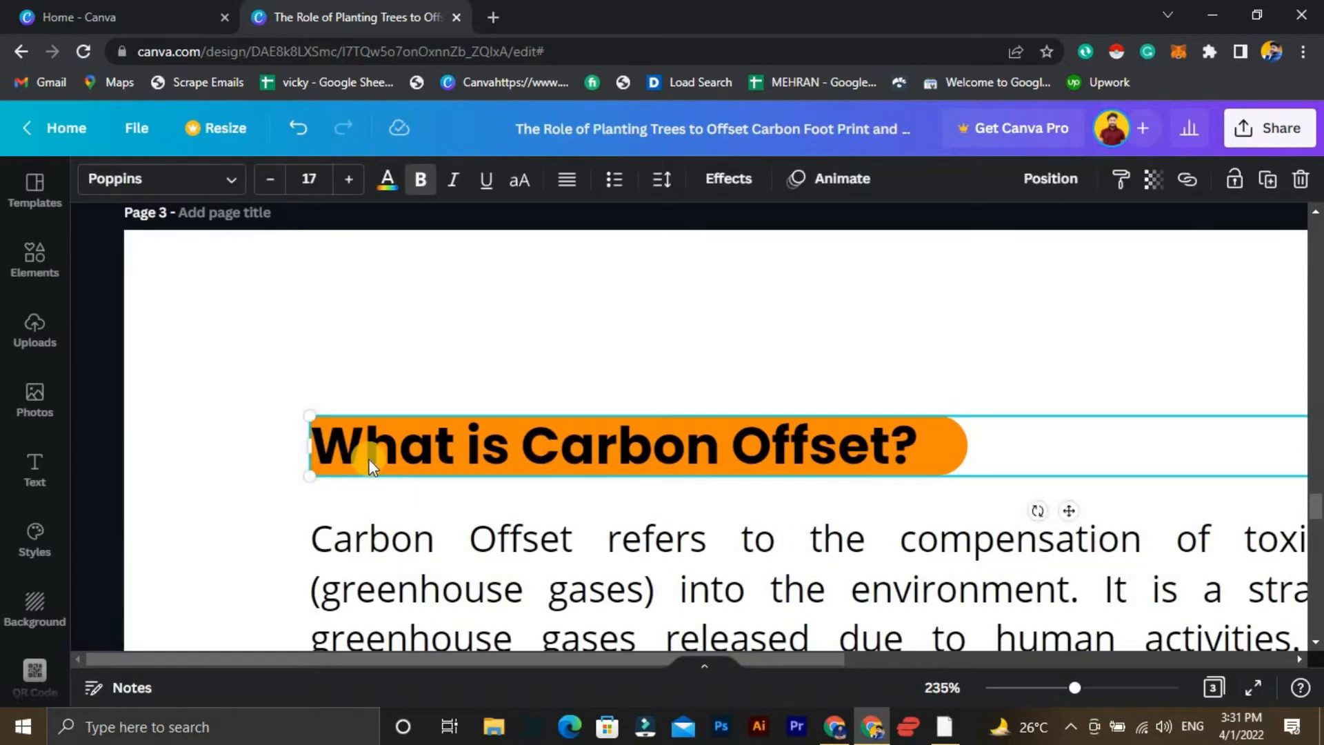
key(shift+Left)
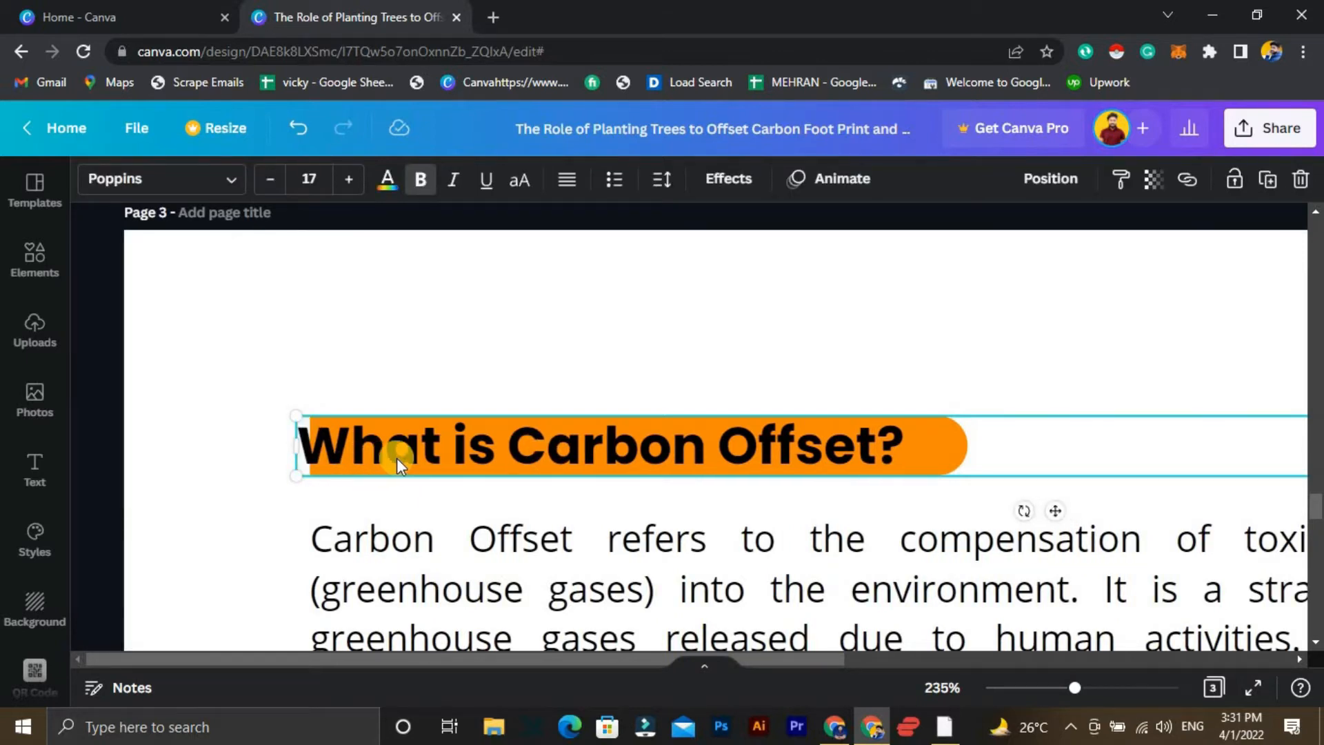
key(shift+Right)
Nudge the orange rectangle and its end circle slightly left so the rectangle extends just past the heading's first letter.
ctrl+click(399, 458)
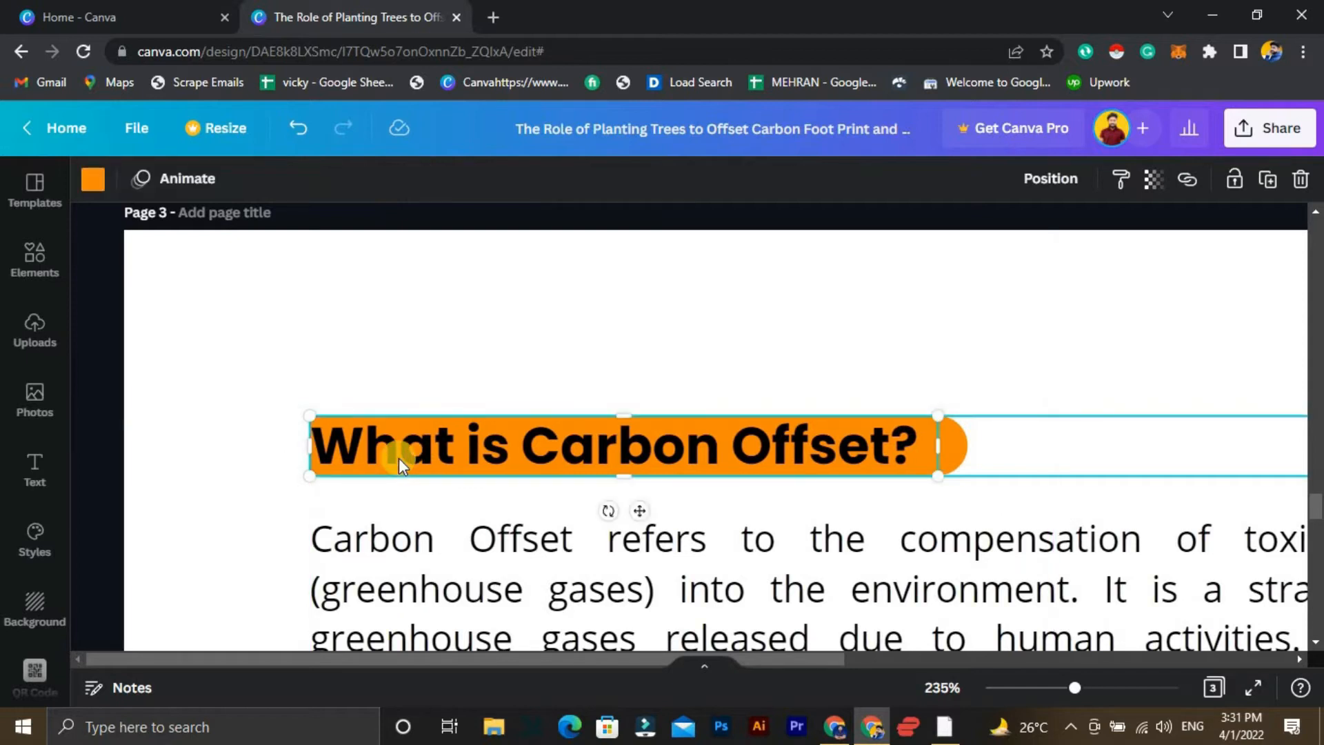
key(shift+Left)
key(Escape)
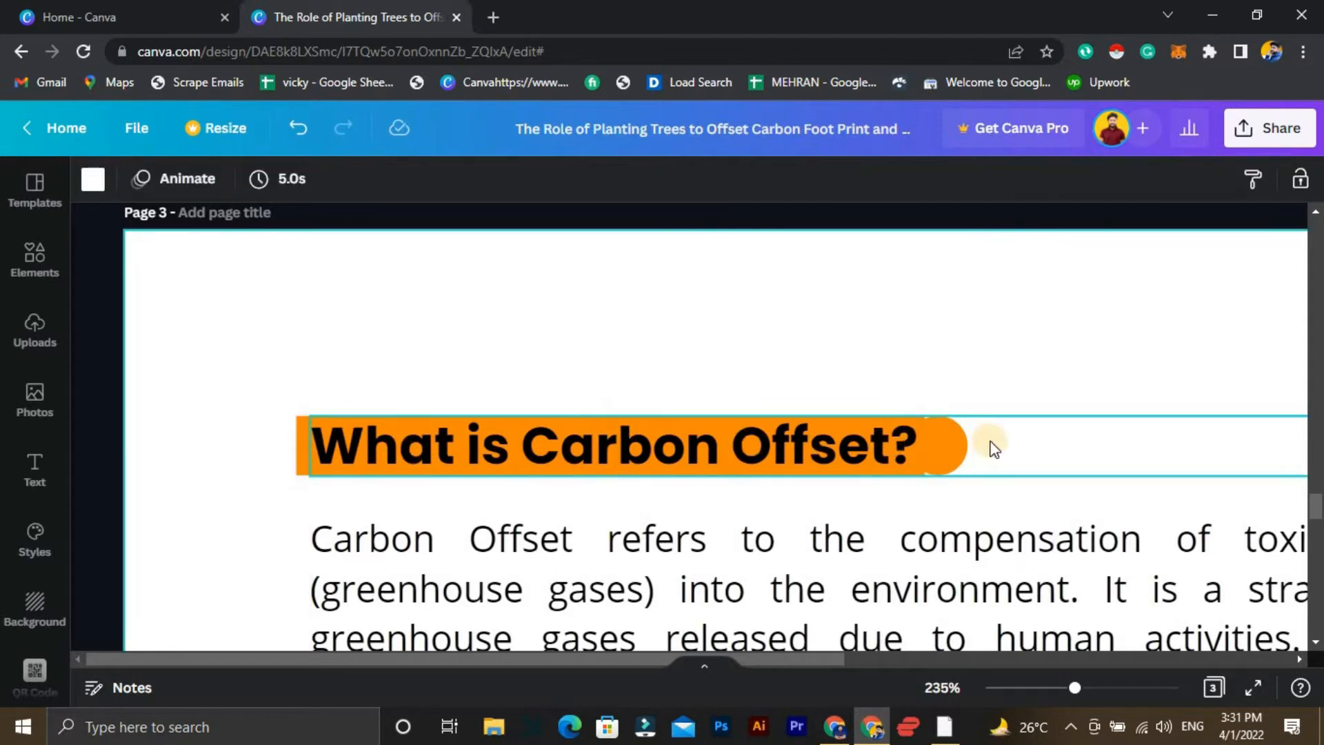
click(939, 444)
ctrl+click(940, 443)
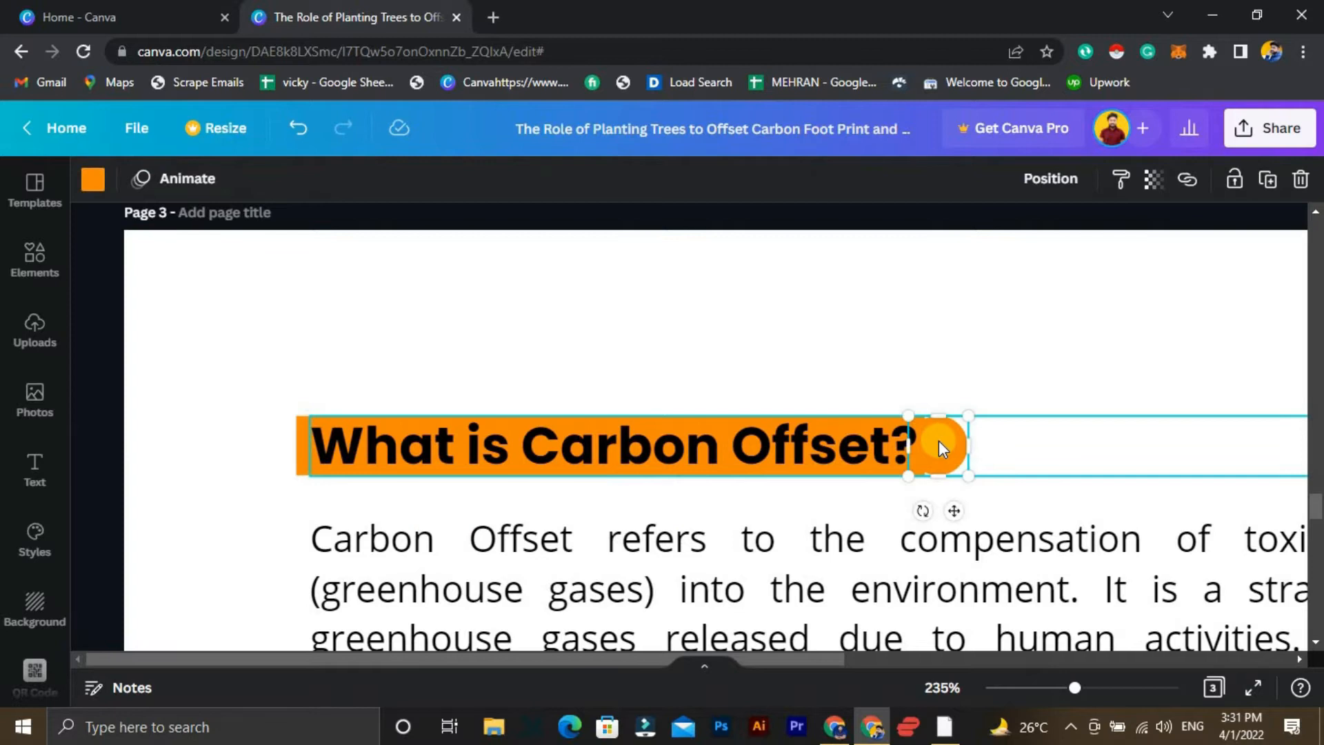
click(903, 373)
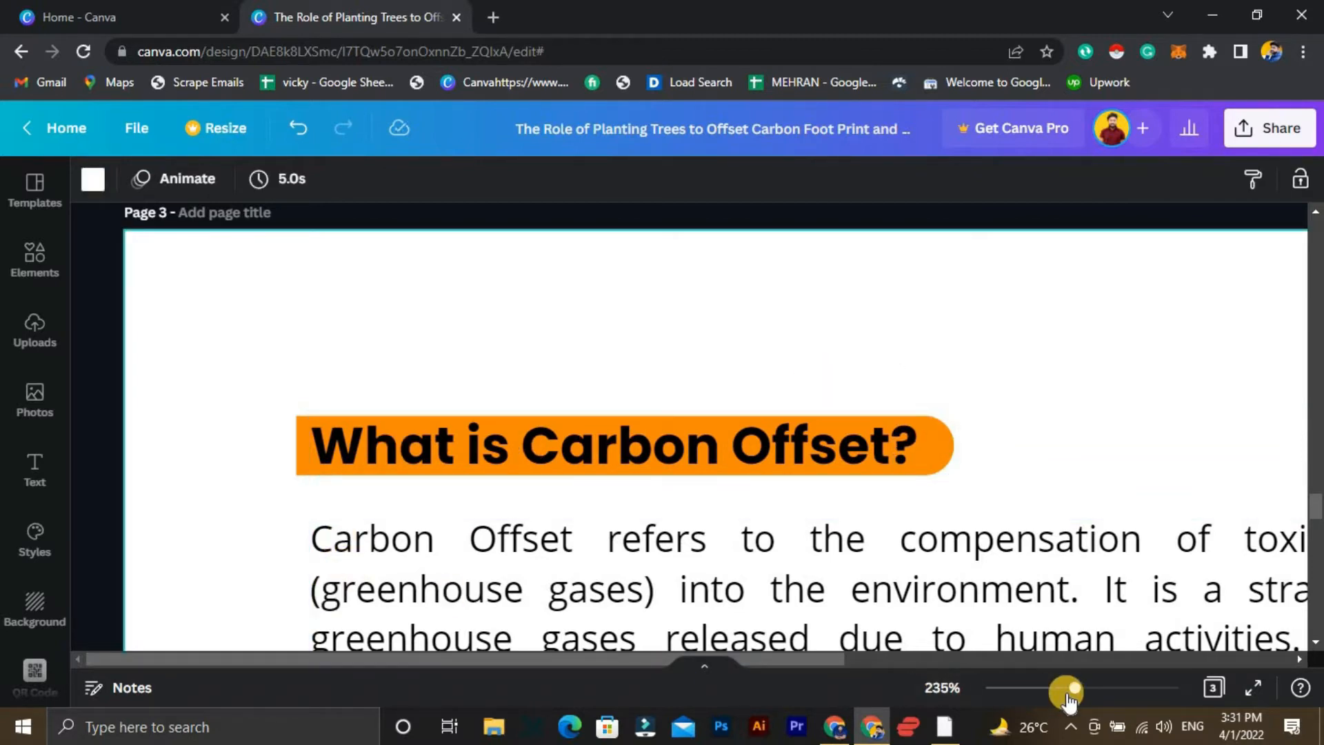
Add a large circle to page 3 and color it with the document's orange.
drag(1065, 701, 1019, 689)
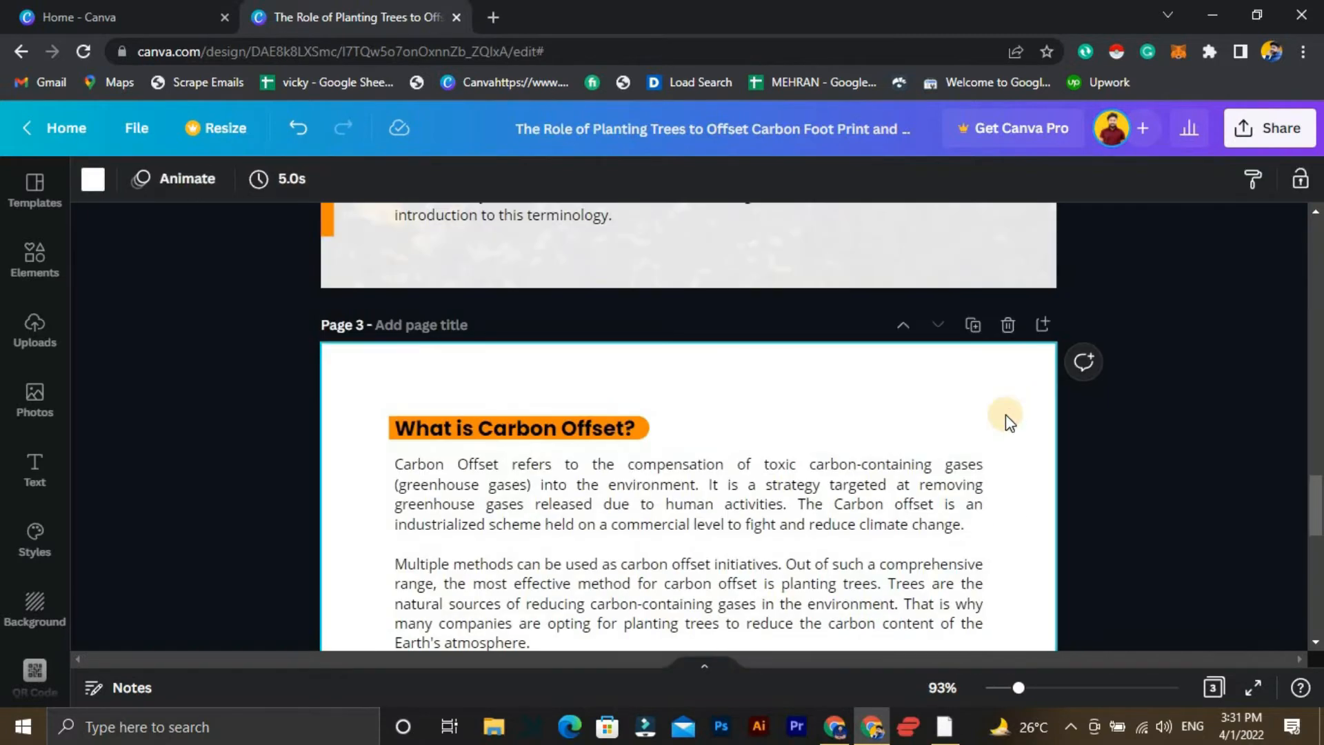
key(c)
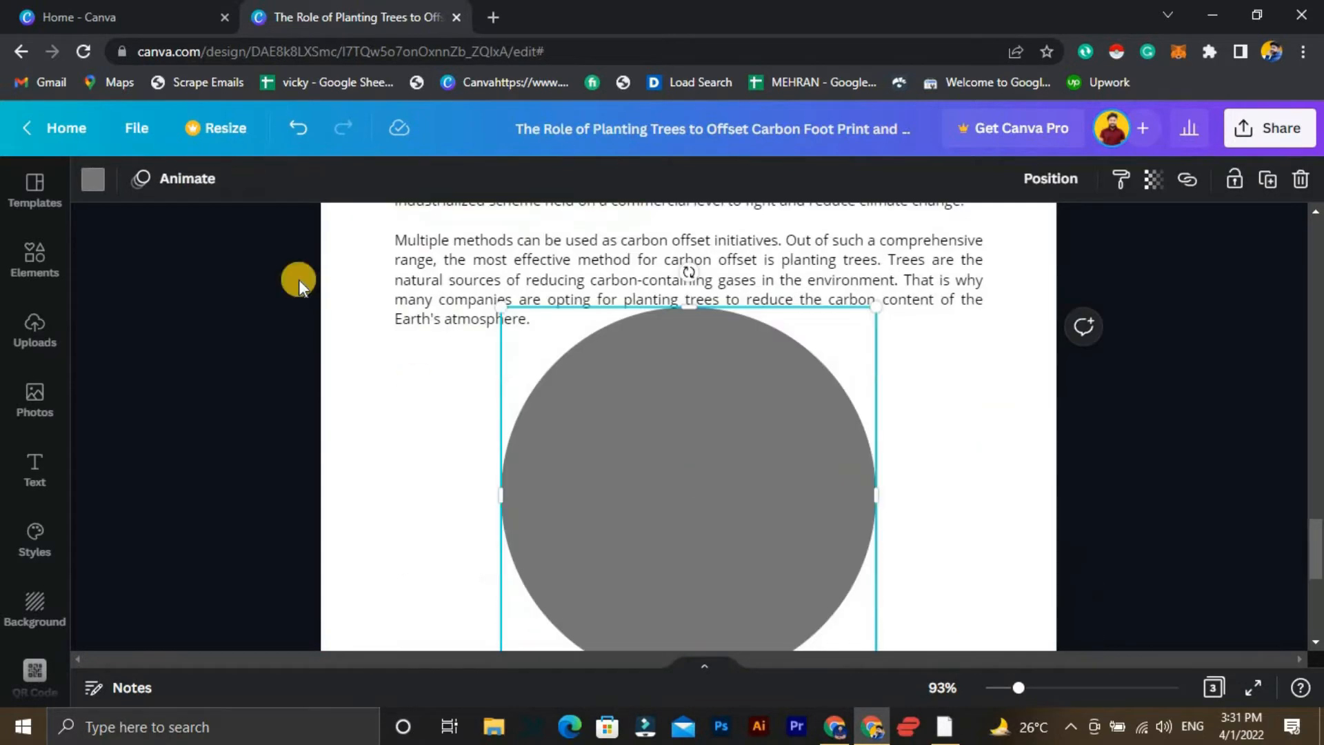
click(92, 179)
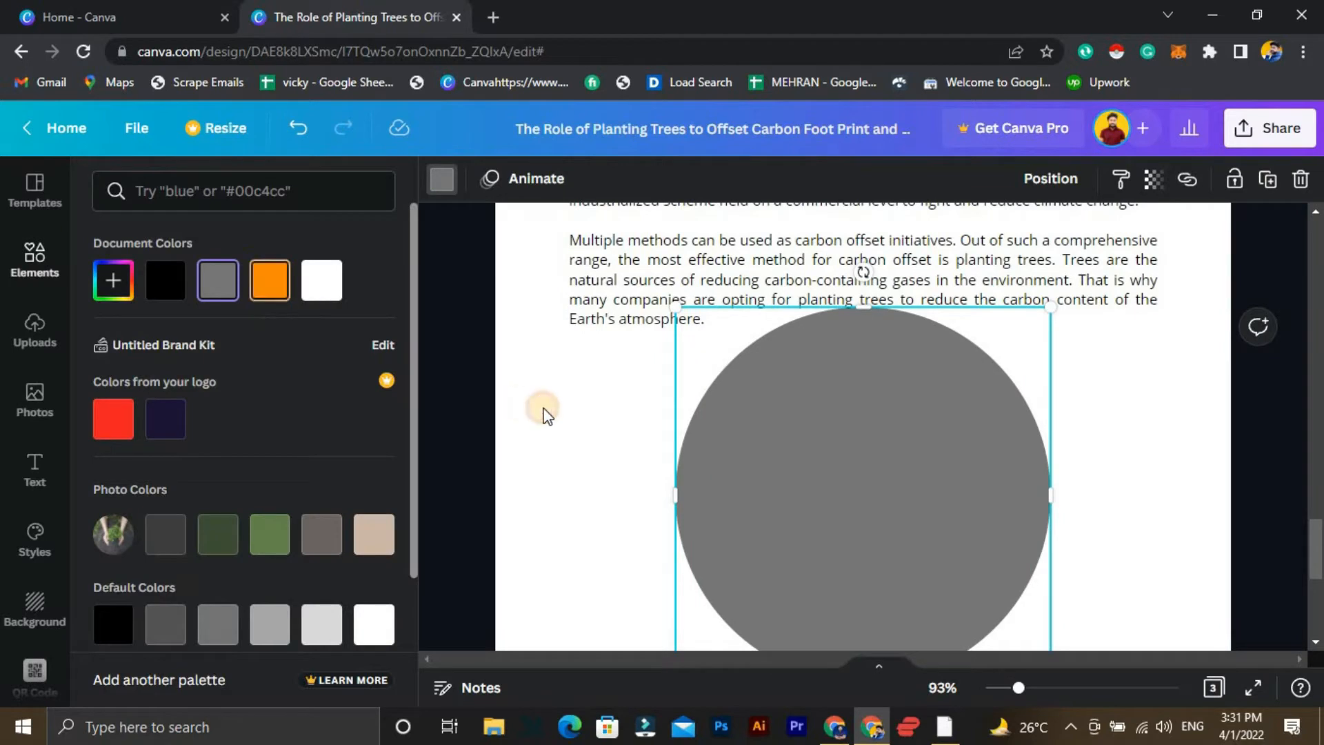
scroll(546, 418, up, 2)
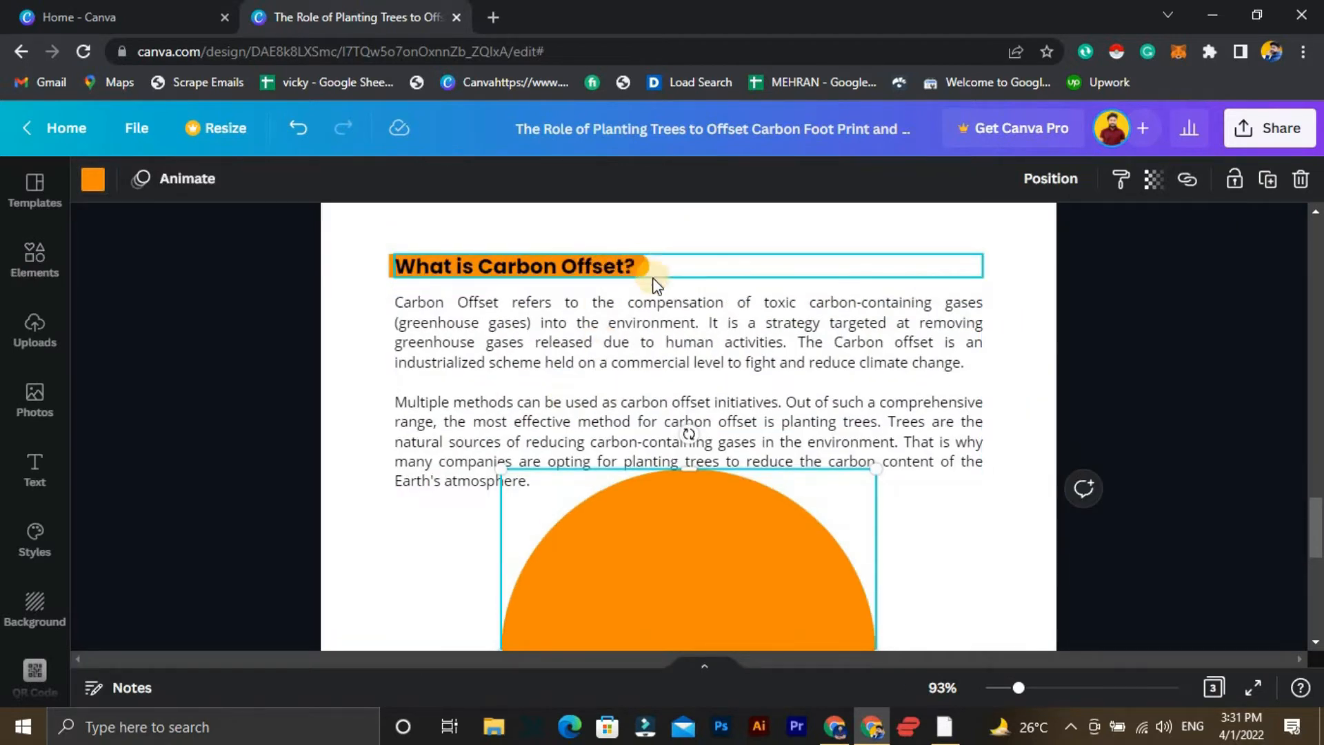
Position the large orange circle over page 3's top-right corner so only its lower-left part shows on the page.
drag(676, 603, 1044, 278)
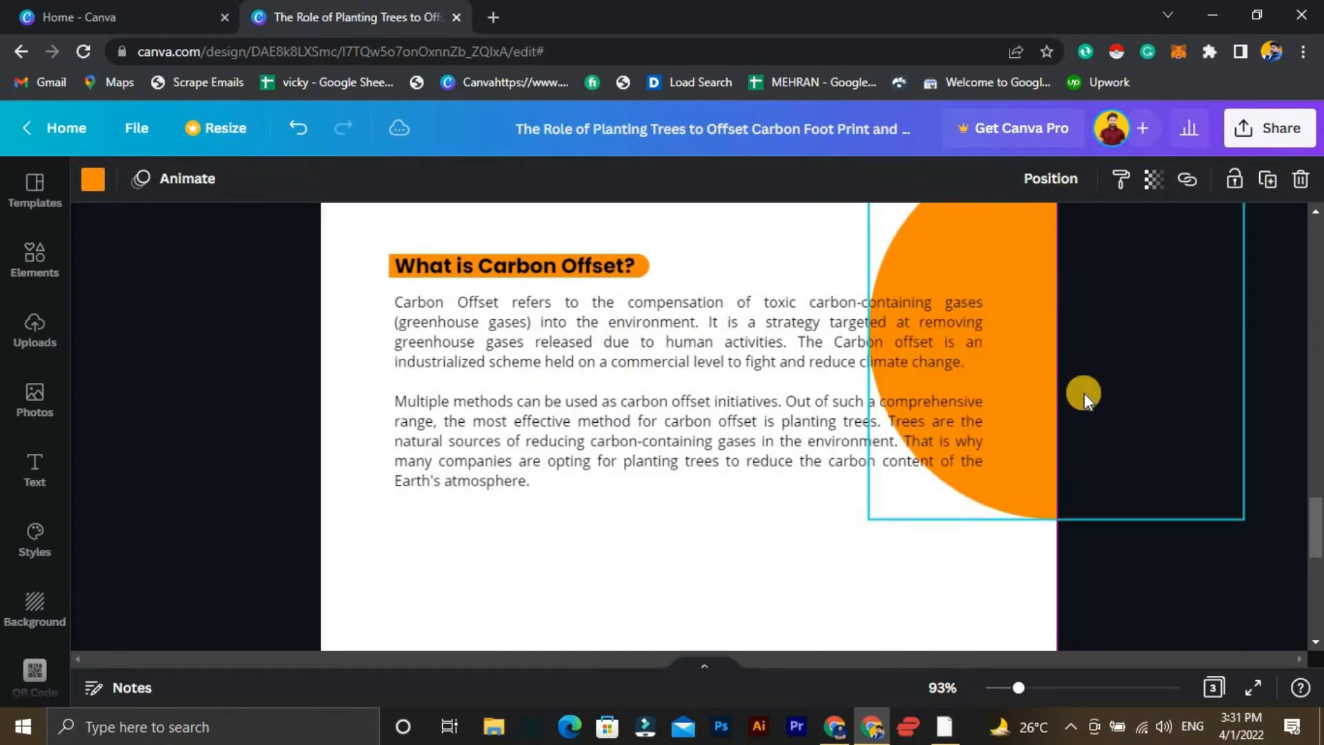
scroll(1062, 511, up, 3)
drag(1018, 549, 1065, 581)
click(1188, 308)
scroll(1033, 408, down, 2)
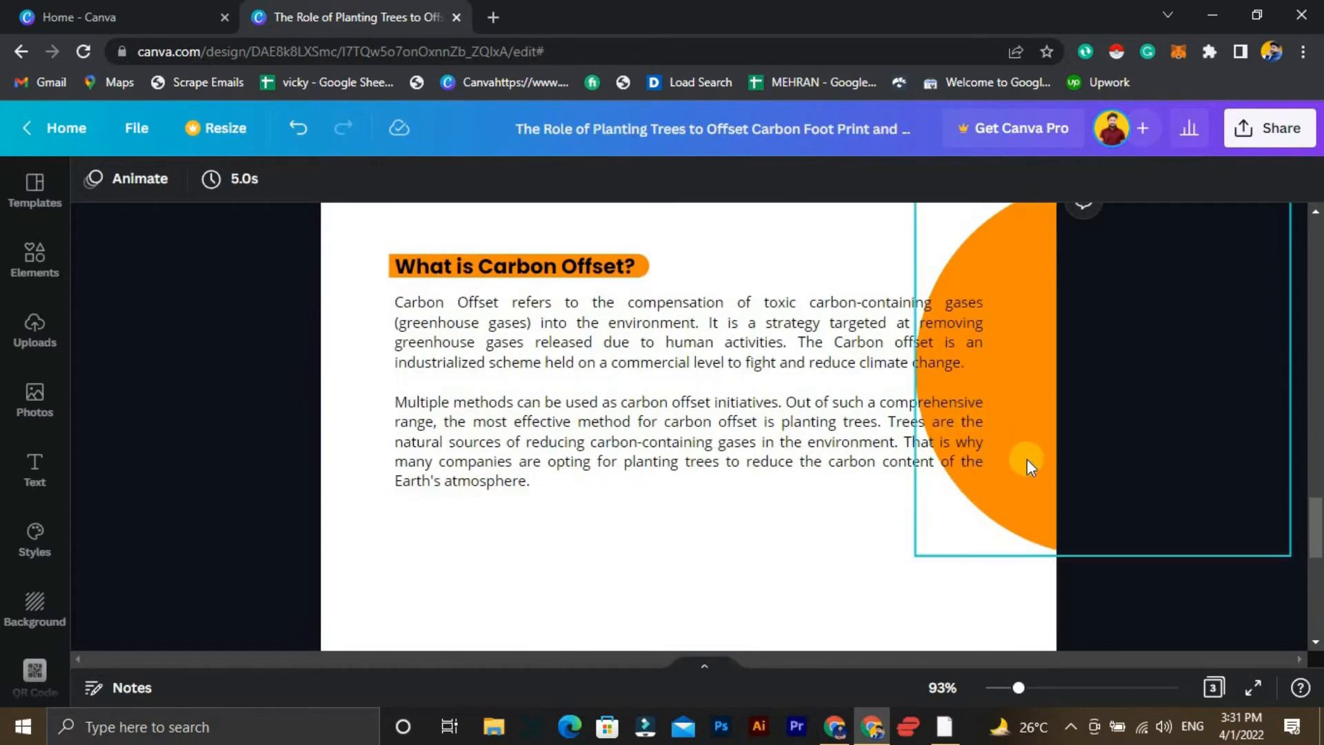
scroll(1035, 538, up, 2)
drag(1036, 560, 1014, 324)
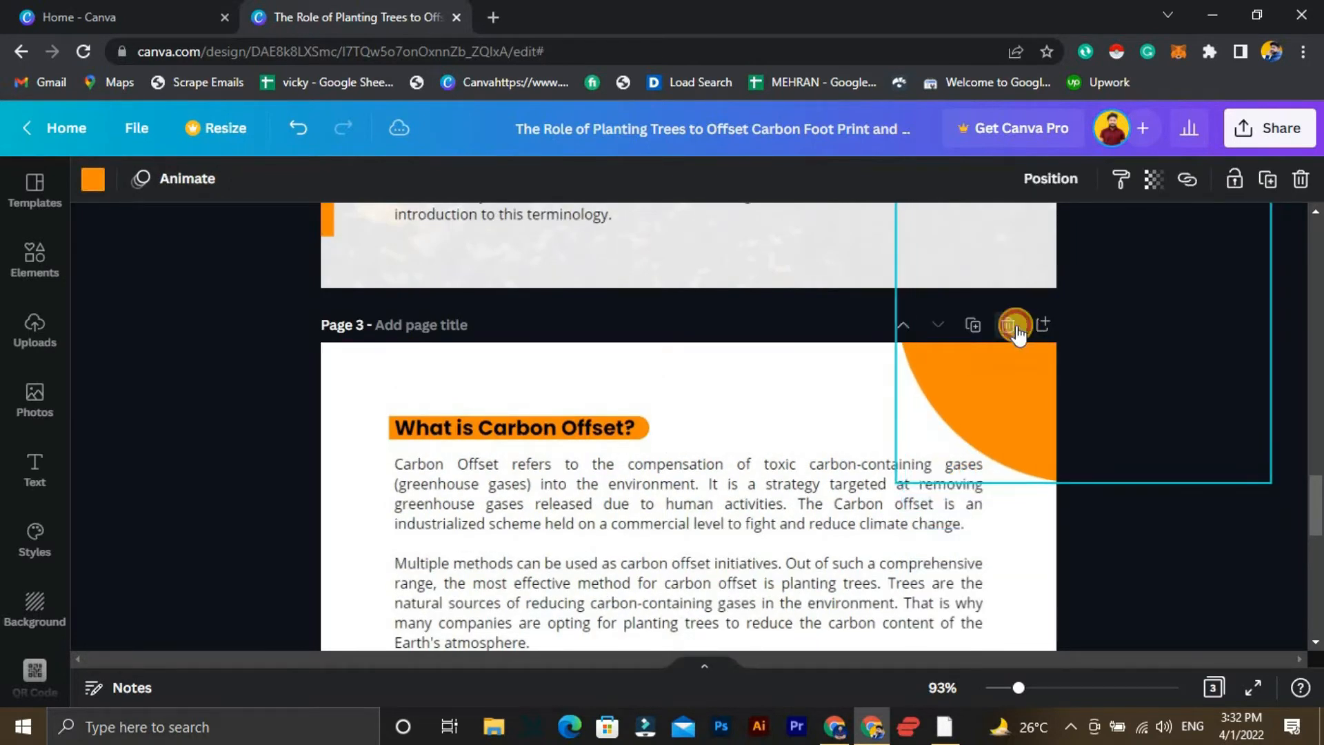
click(1158, 534)
Try to duplicate the heading, its orange background and the body text lower on page 3, and undo it.
scroll(1158, 532, down, 2)
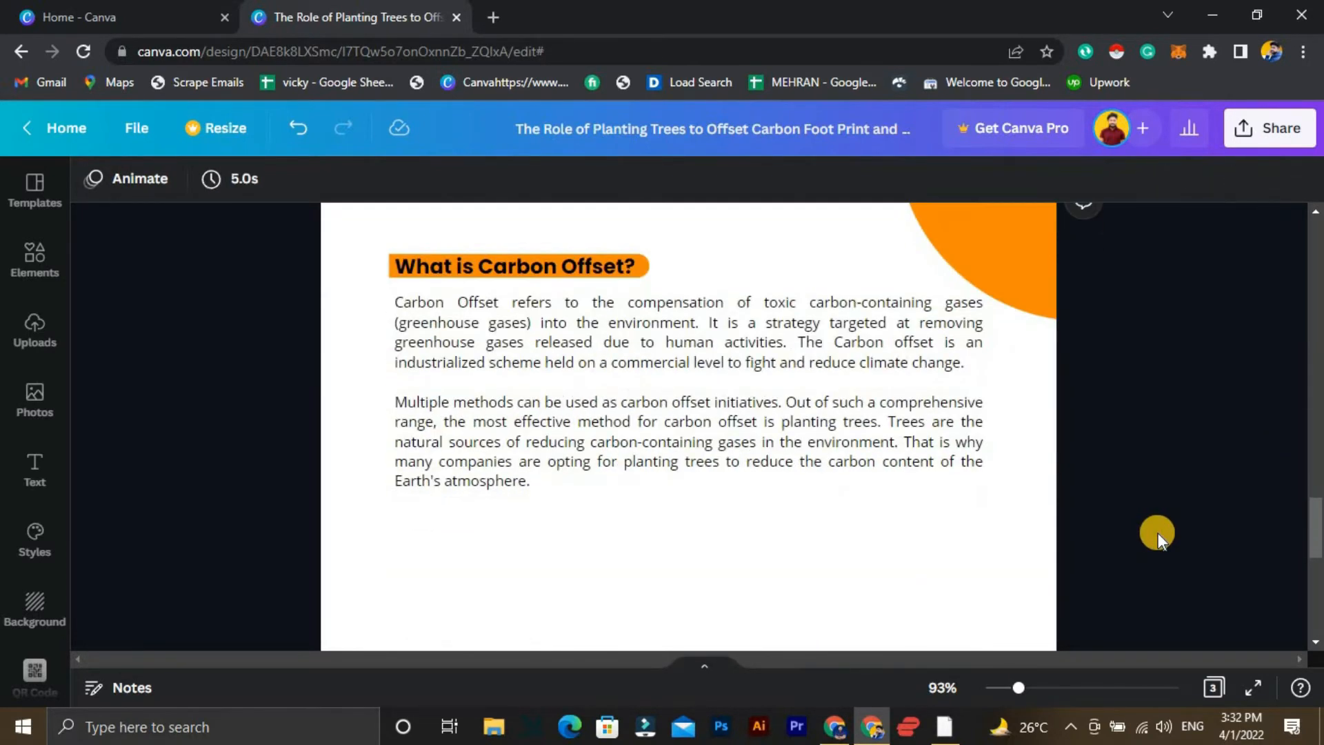
scroll(451, 504, down, 3)
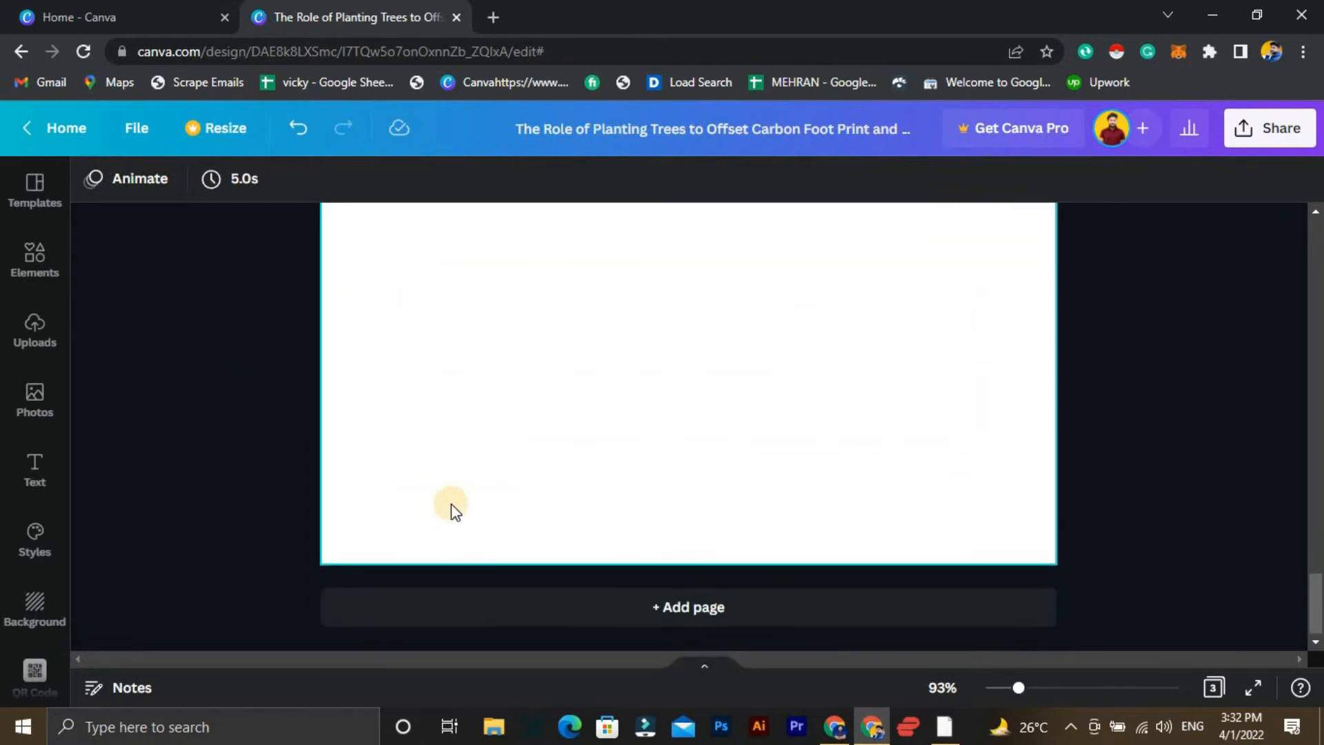
scroll(647, 568, down, 2)
scroll(647, 569, up, 5)
drag(356, 317, 546, 548)
scroll(457, 382, down, 2)
drag(469, 336, 490, 591)
key(alt+shift)
key(alt+shift)
key(alt+shift)
key(ctrl+z)
Duplicate the heading, orange rectangle and body text below the originals on page 3, and nudge the copy up close beneath the first section.
scroll(439, 480, up, 3)
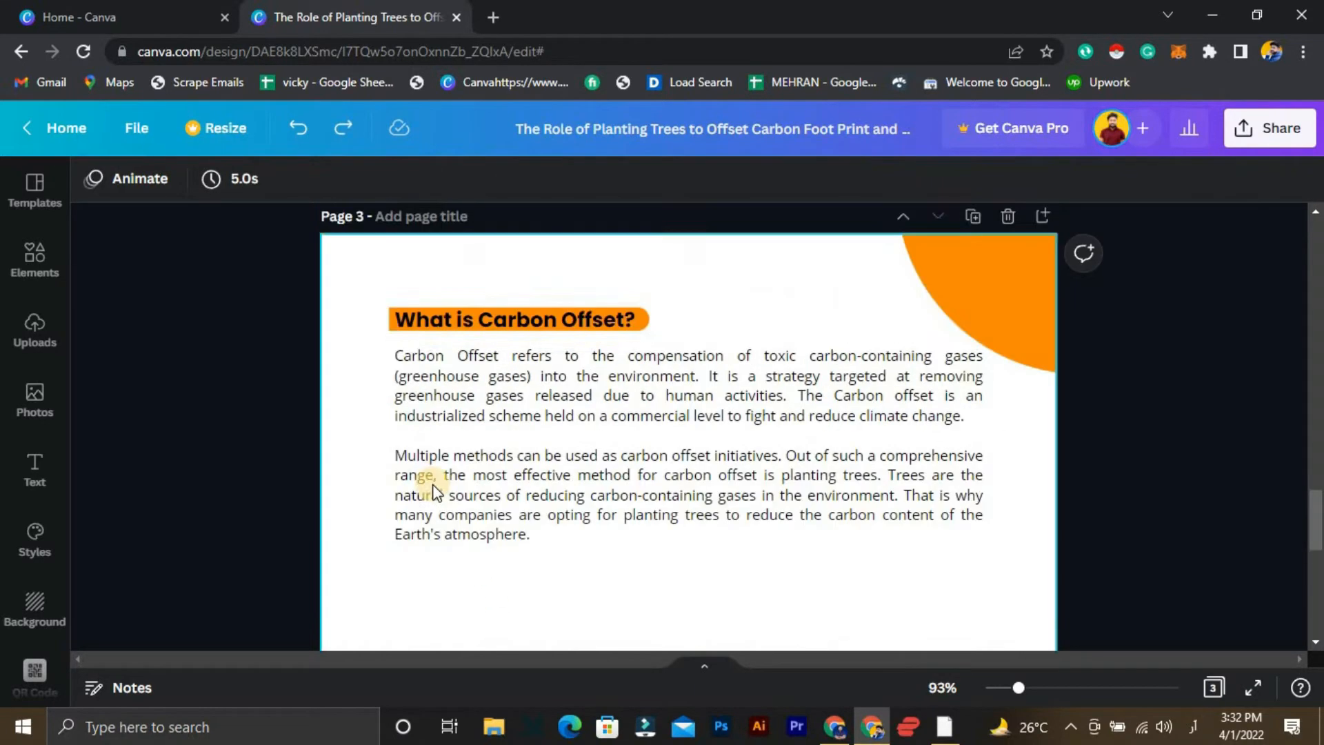
drag(360, 333, 502, 410)
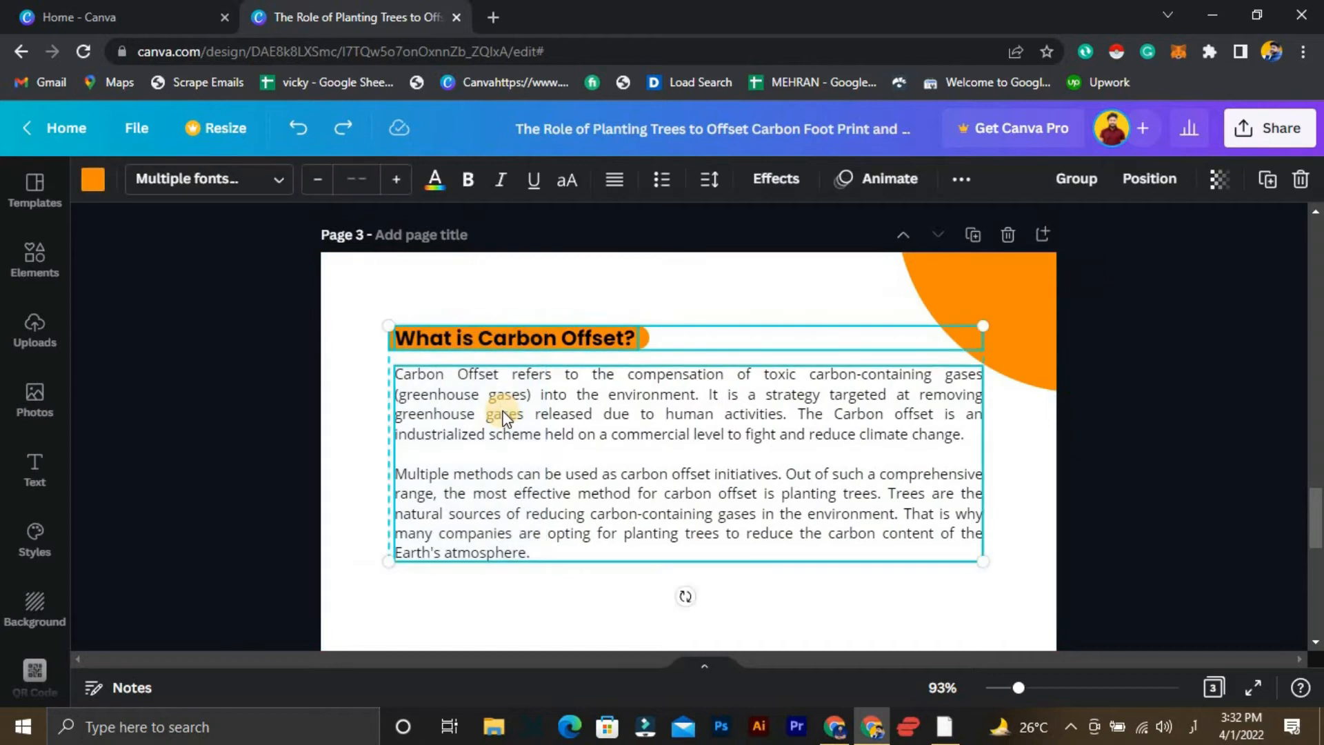
drag(503, 473, 513, 510)
scroll(502, 540, down, 2)
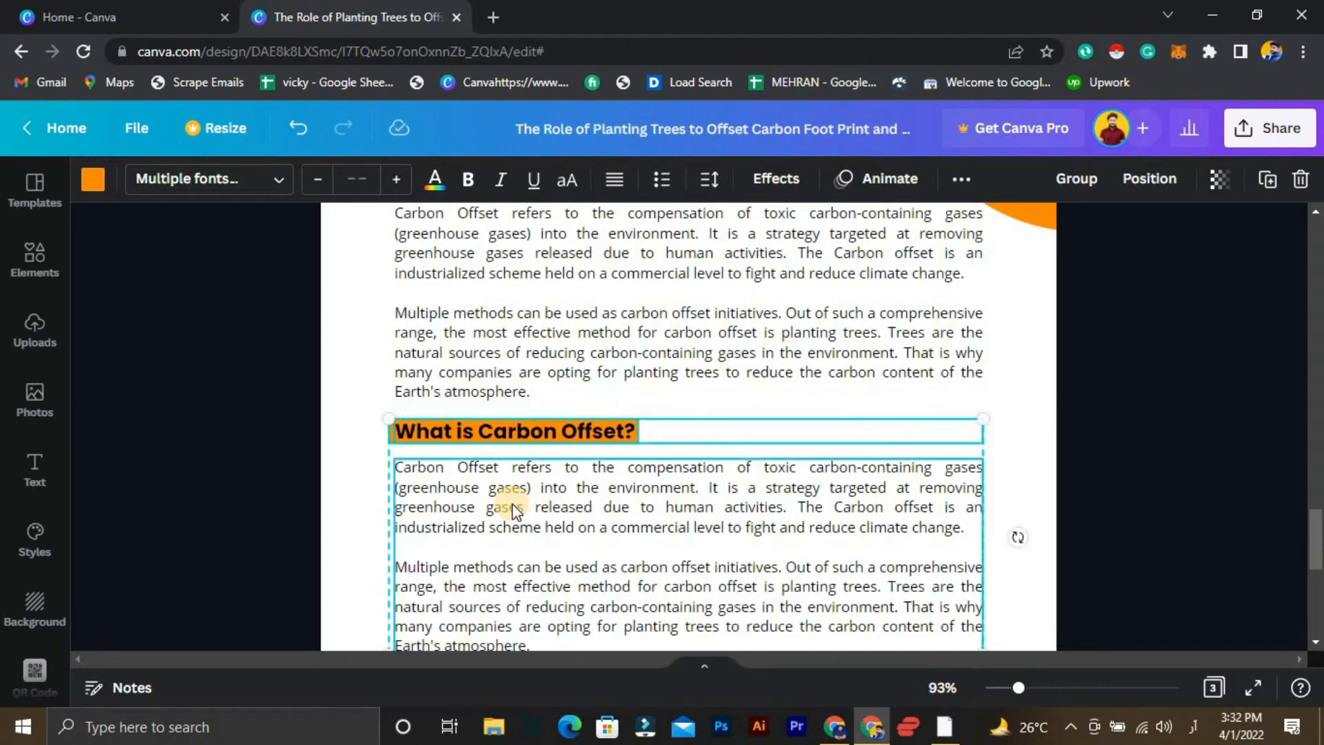
key(shift+Up)
key(shift+Up)
key(shift+Up)
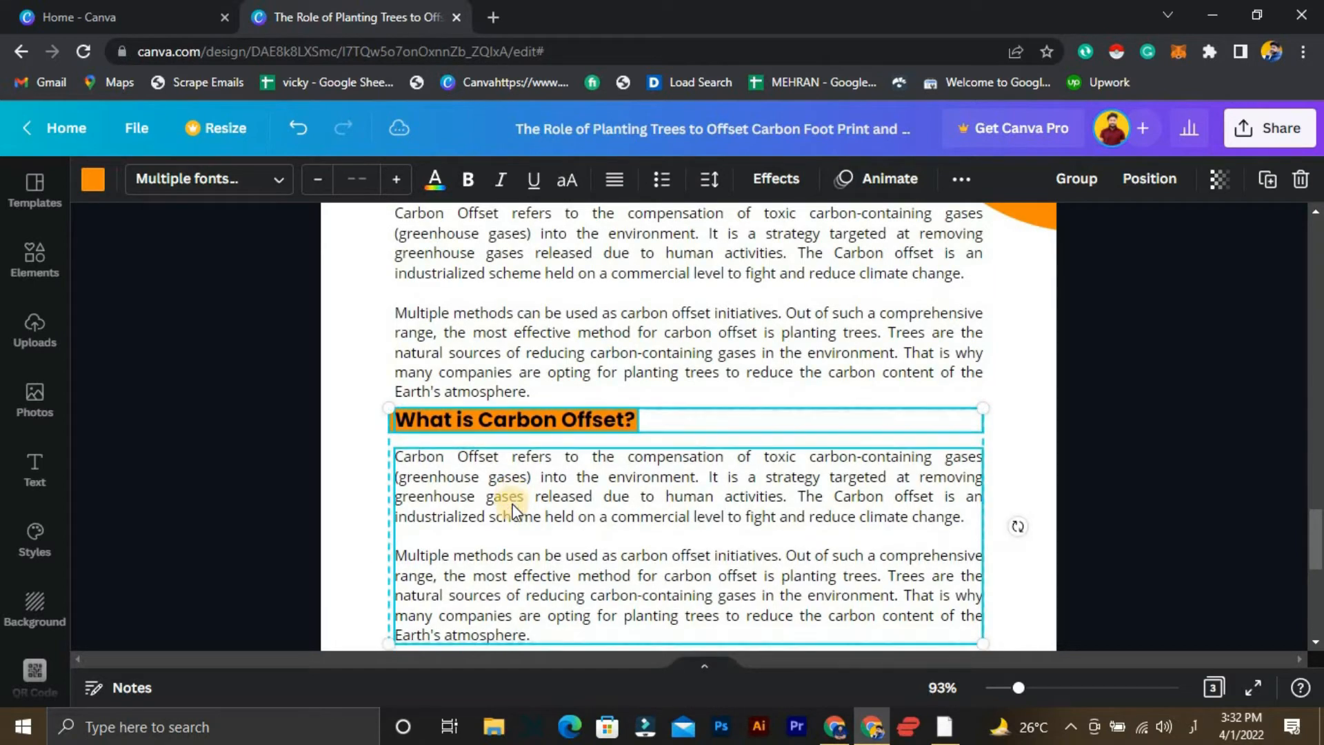
Nudge the duplicated heading, orange rectangle and body text slightly down, away from the first section's text on page 3.
key(shift+Down)
key(shift+Down)
key(shift+Down)
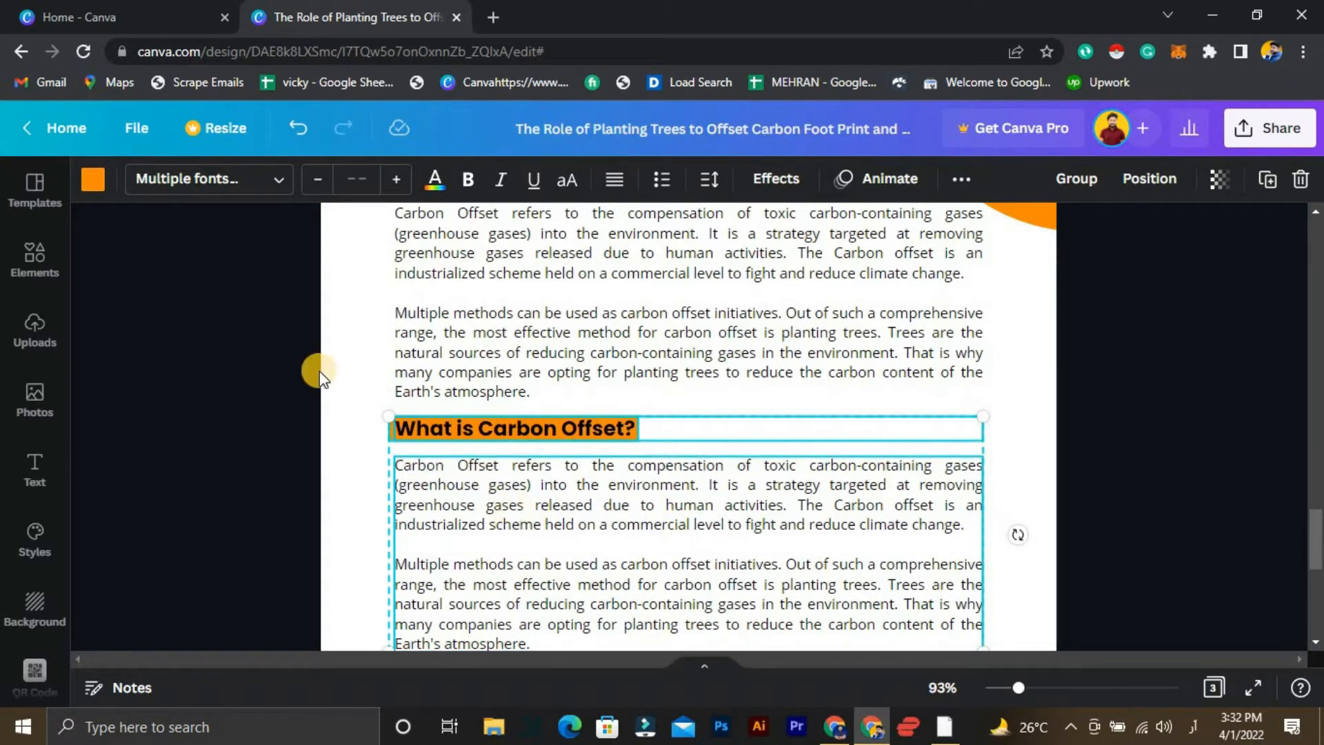
click(355, 416)
Replace the duplicated heading on page 3 with "How Trees Remove CO2 From Atmosphere" from the Word document.
scroll(355, 416, down, 8)
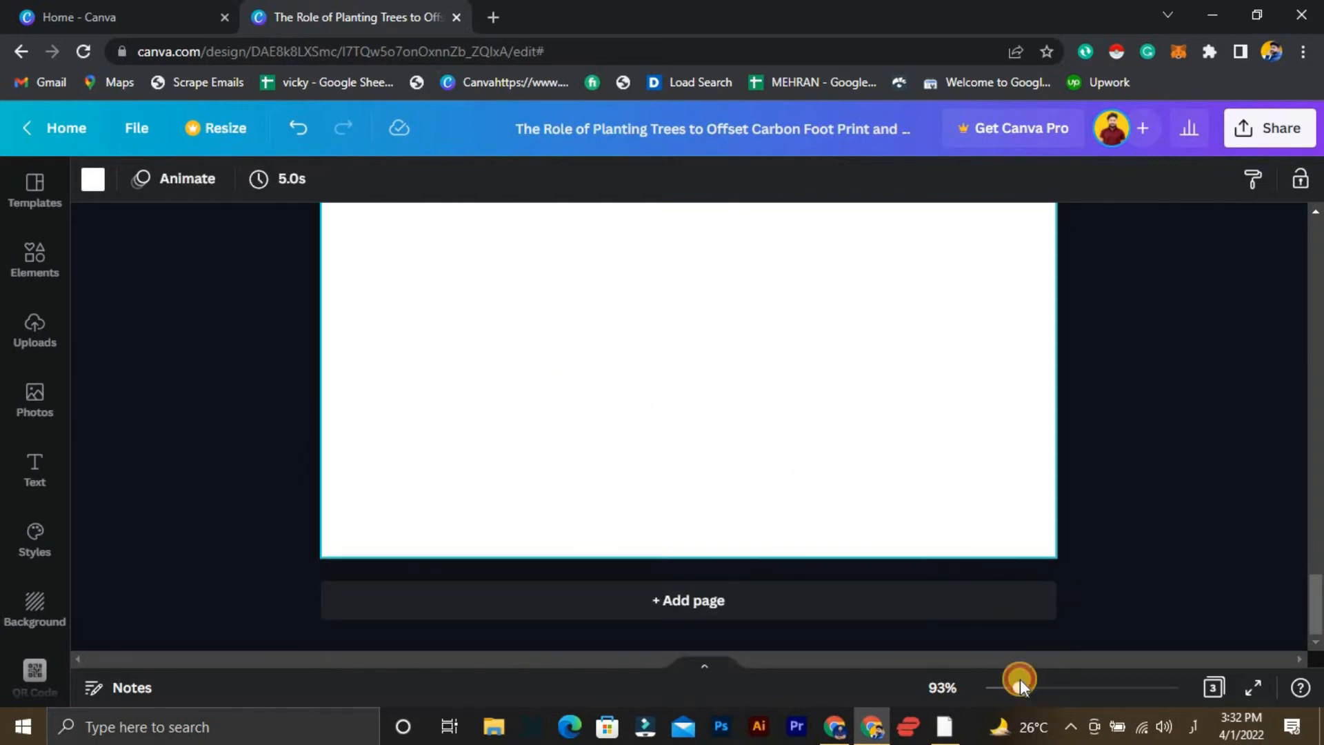
drag(1021, 679, 1007, 681)
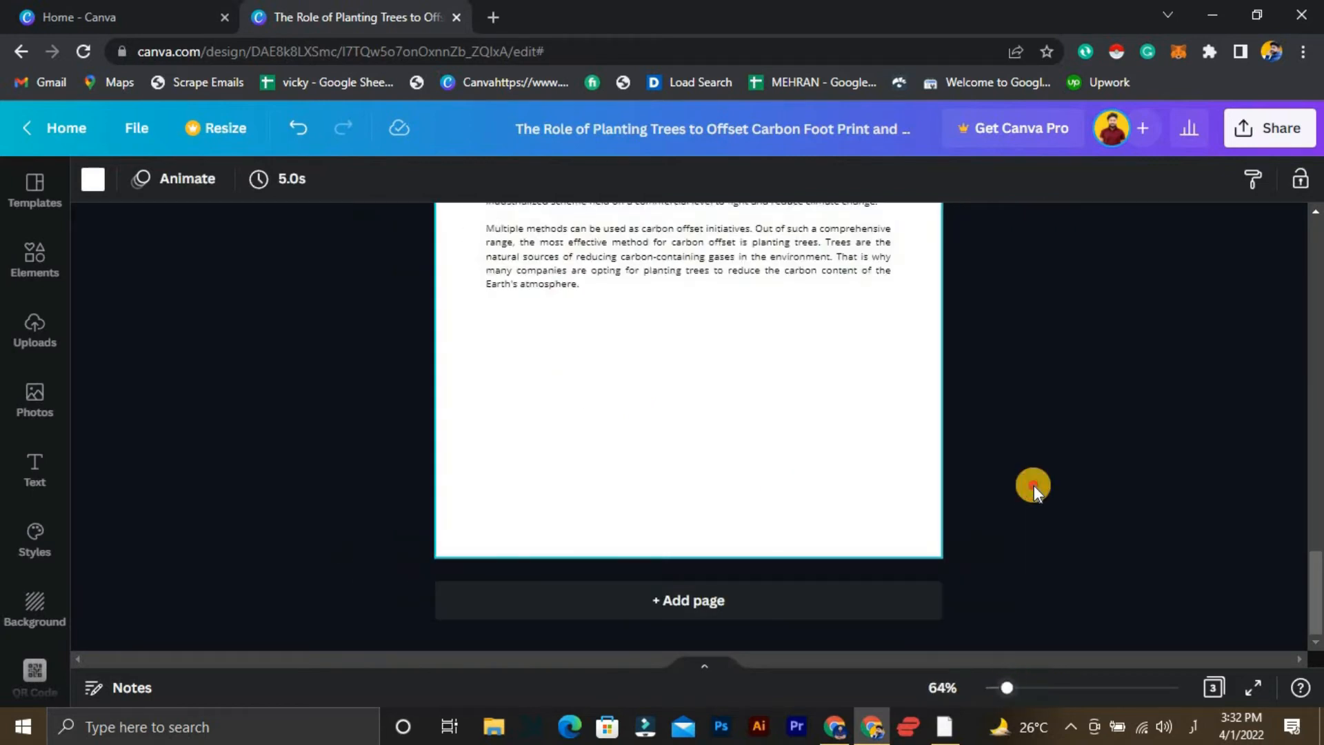
click(1033, 486)
scroll(604, 348, up, 3)
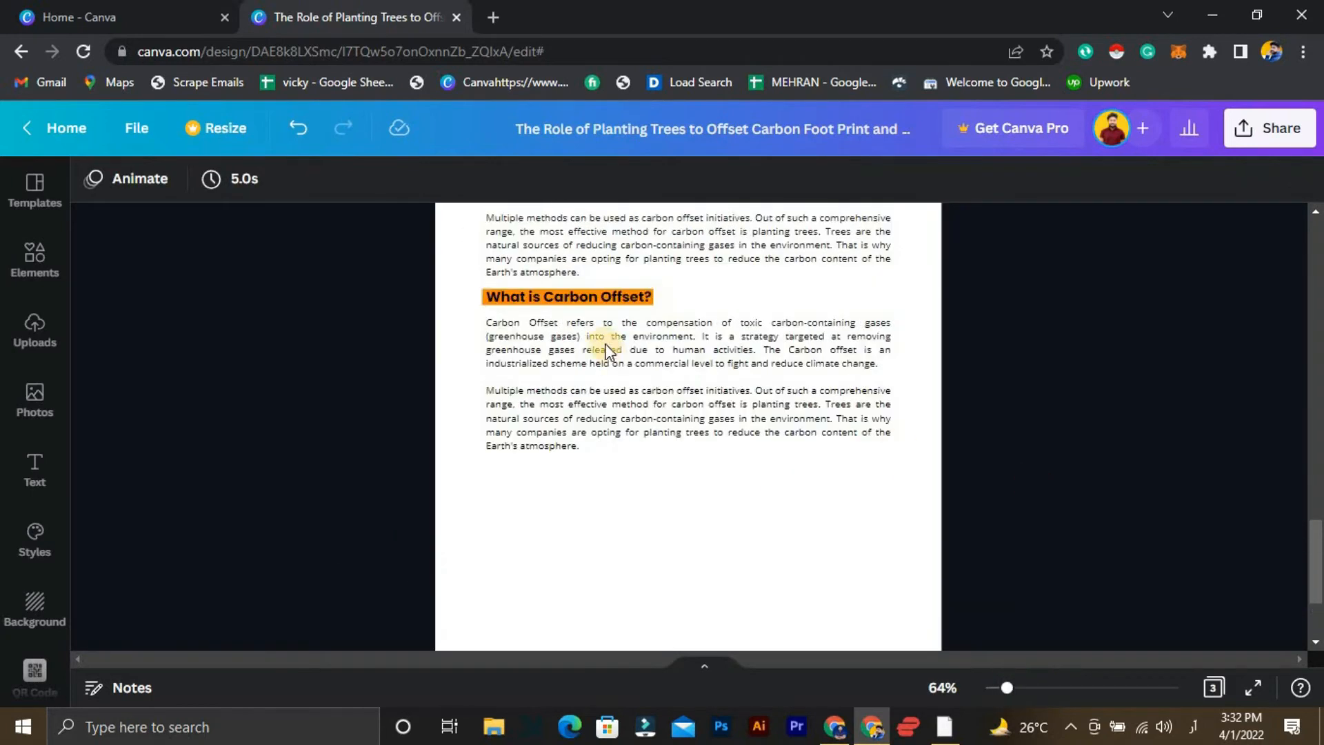
click(939, 733)
key(alt+Tab)
click(564, 296)
click(564, 296)
text(How Trees Remove CO2 From Atmosphere)
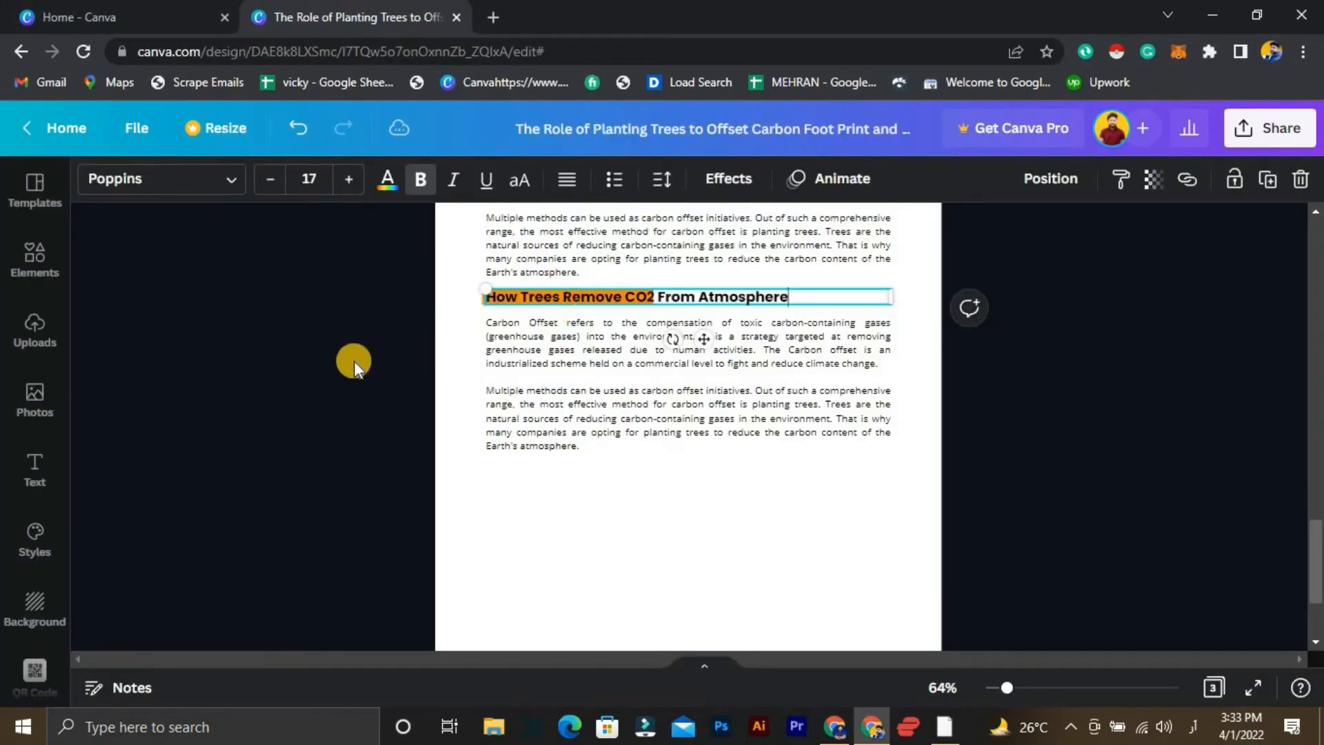
Replace the duplicated body text with the three paragraphs under "How Trees Remove CO2 From Atmosphere" copied from the Word document.
click(542, 416)
key(alt+Tab)
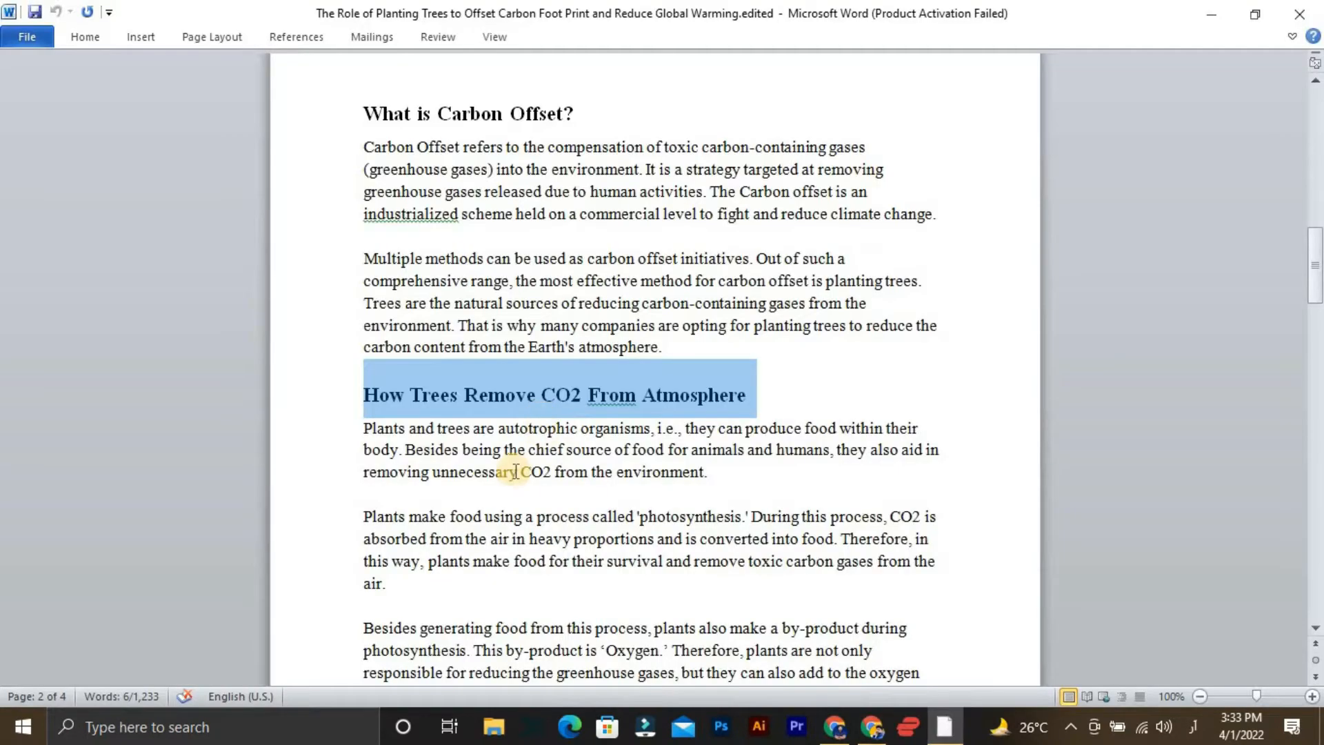
drag(363, 429, 546, 625)
key(ctrl+c)
scroll(417, 450, down, 1)
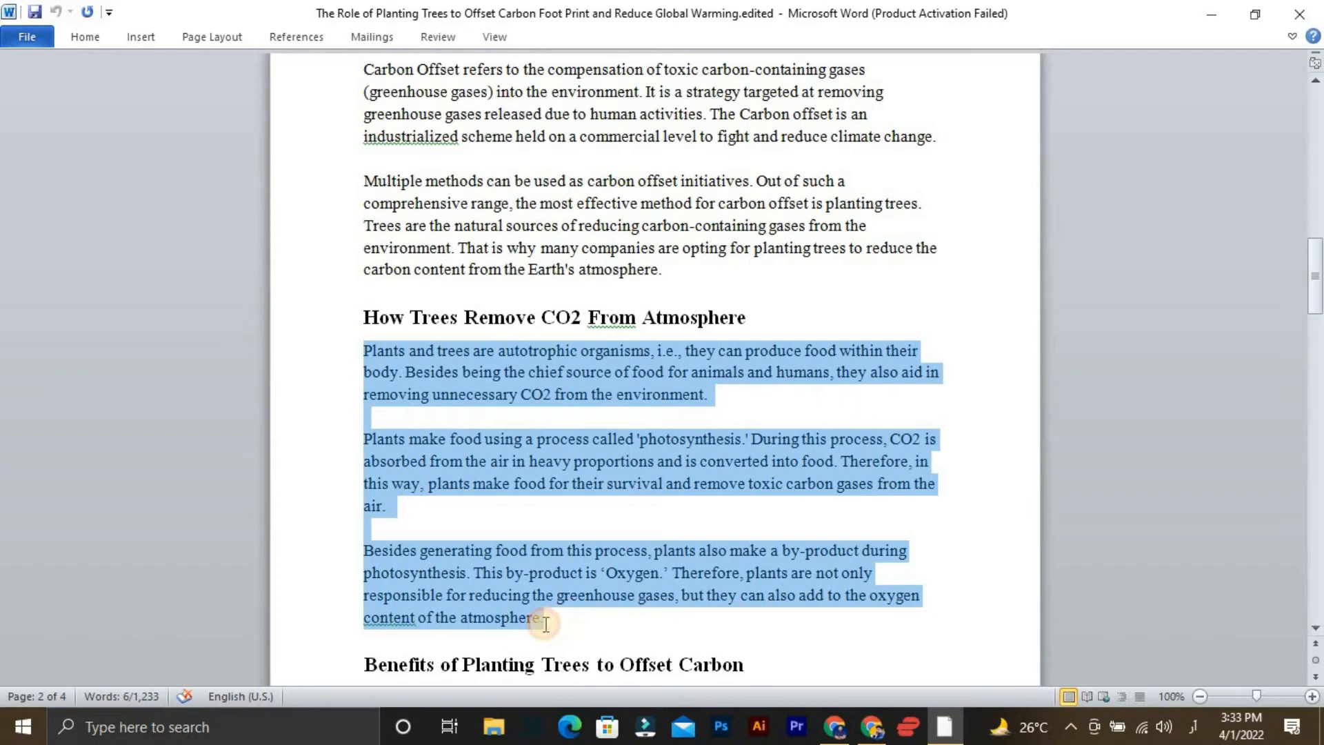
click(570, 585)
key(alt+Tab)
triple_click(584, 436)
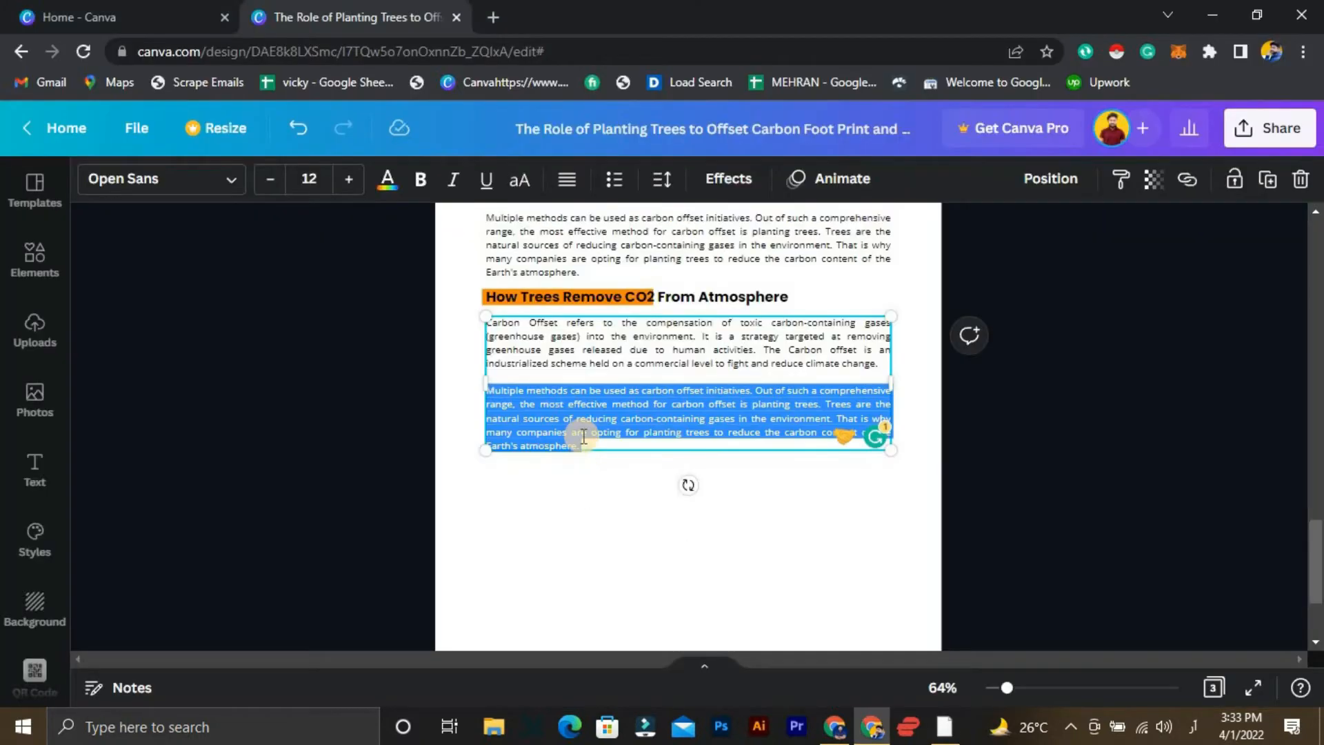
key(ctrl+a)
key(ctrl+v)
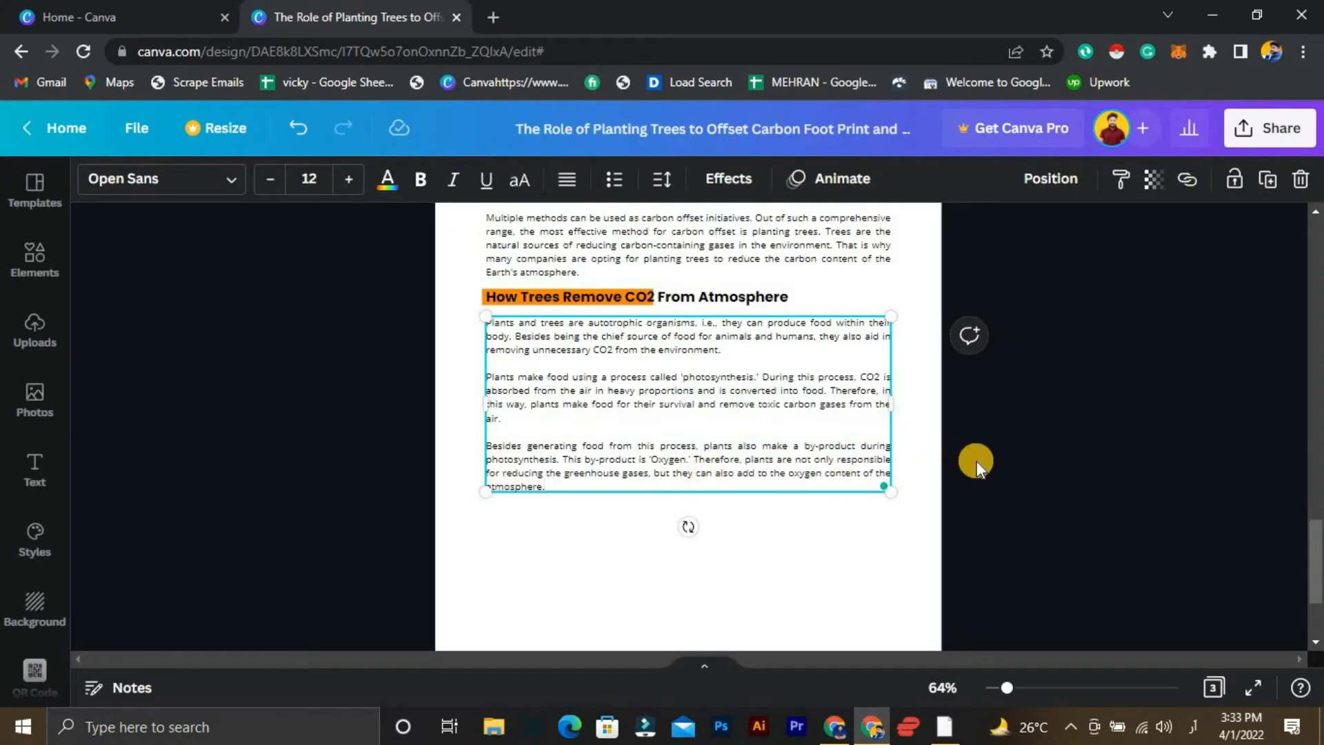
Stretch the orange rectangle behind the "How Trees Remove CO2 From Atmosphere" heading so it covers the whole heading.
click(977, 461)
scroll(978, 473, down, 2)
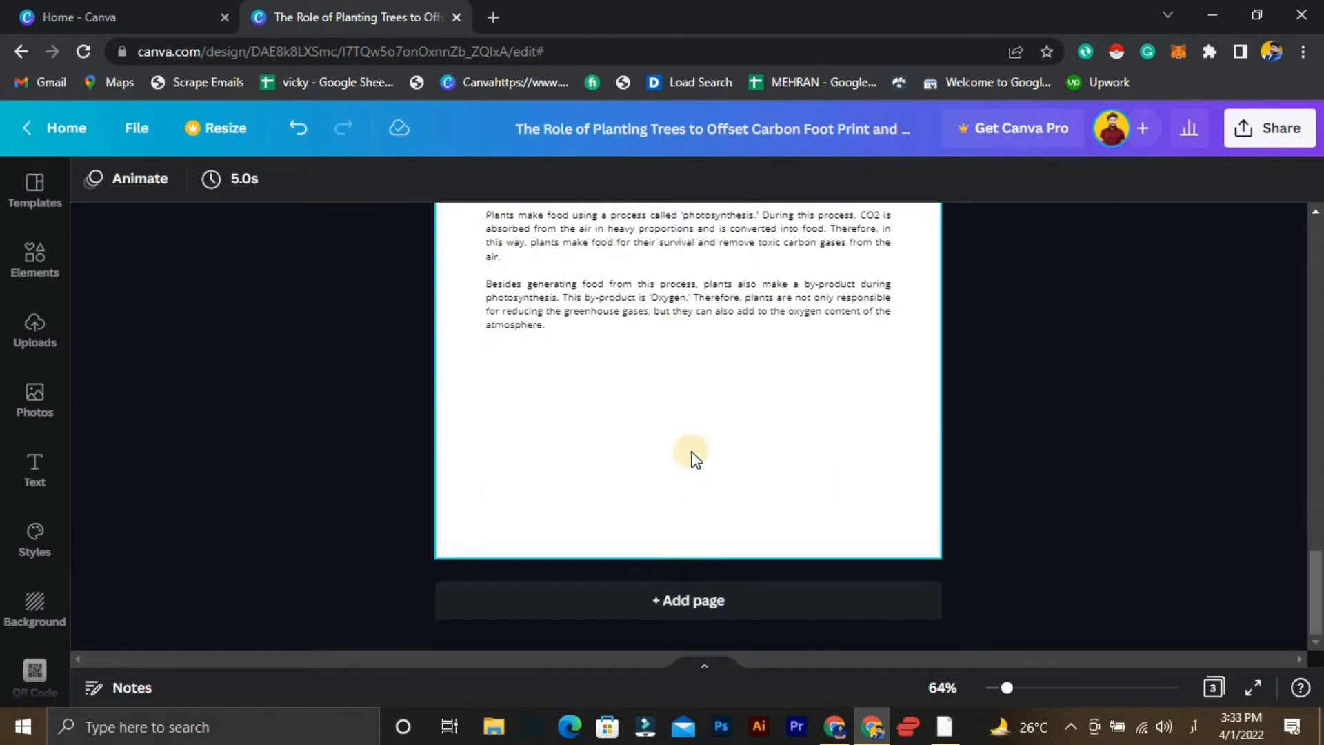
scroll(787, 467, up, 2)
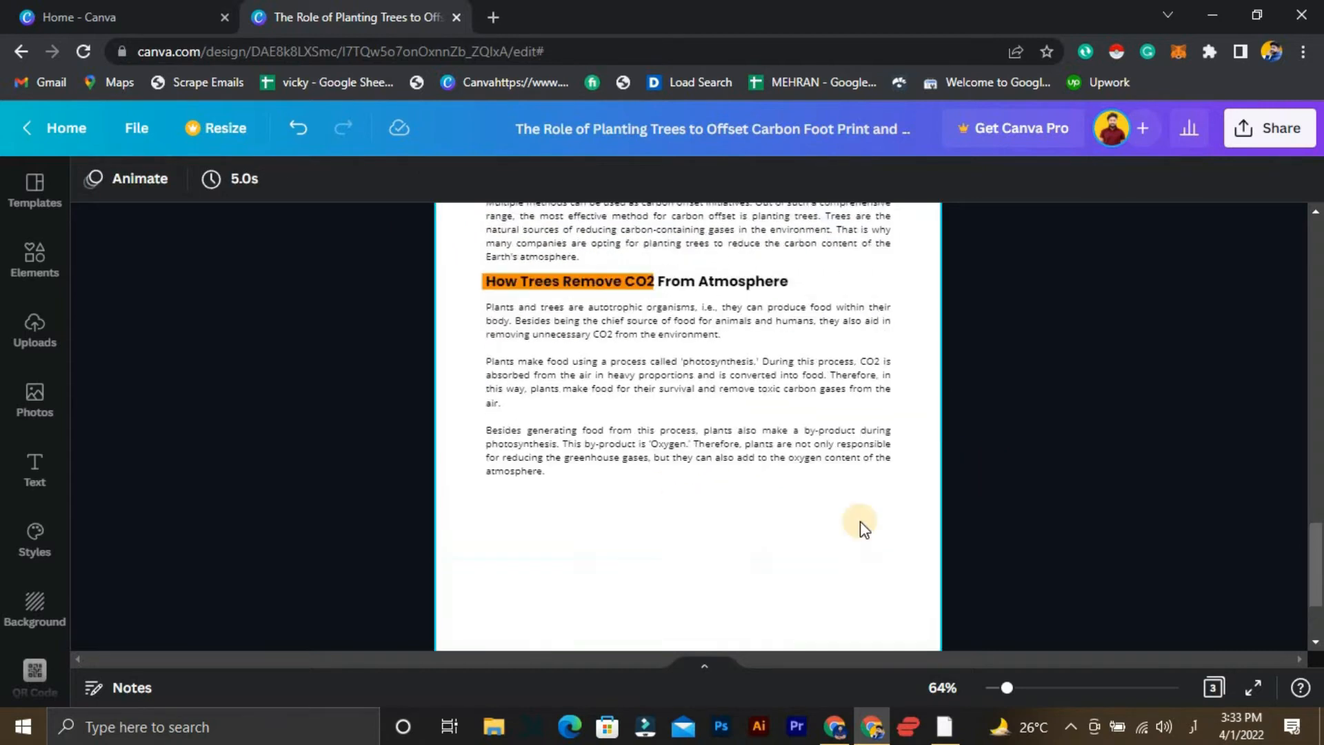
click(1032, 688)
scroll(504, 493, up, 2)
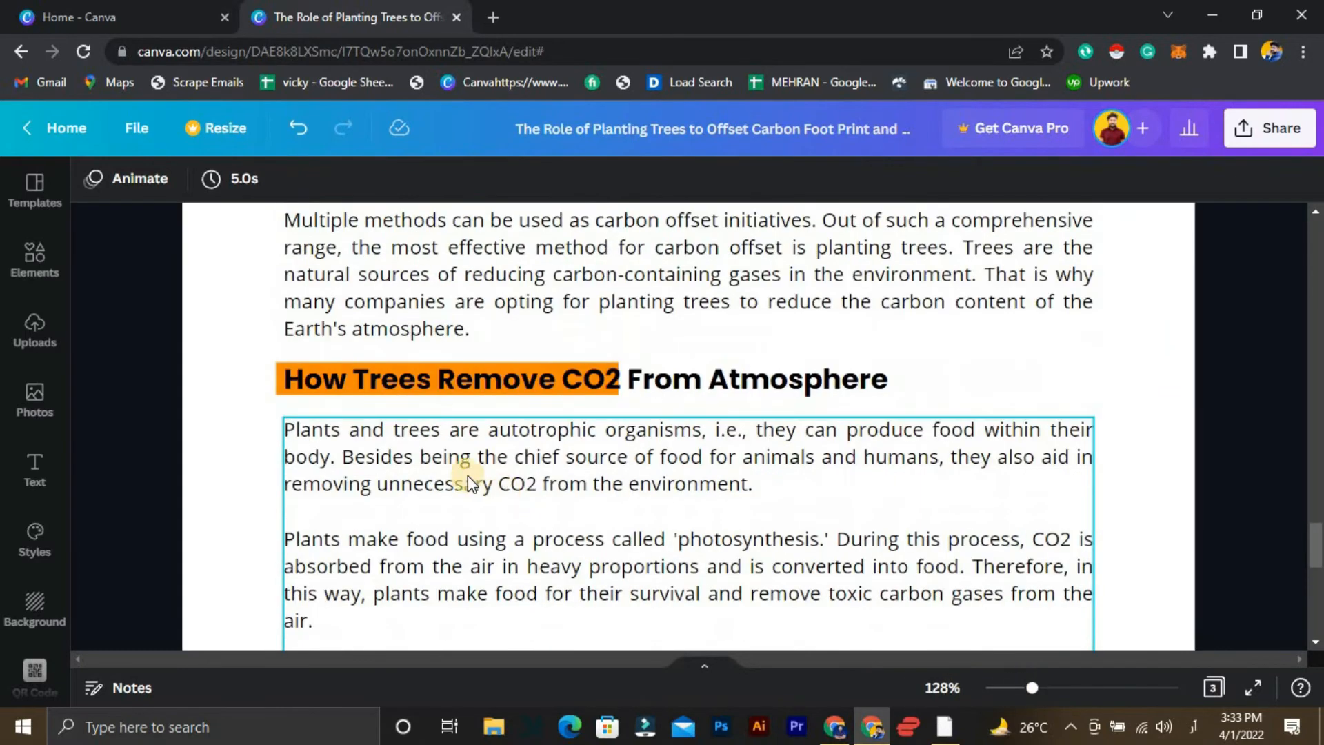
click(279, 376)
drag(619, 396, 742, 407)
drag(851, 401, 894, 395)
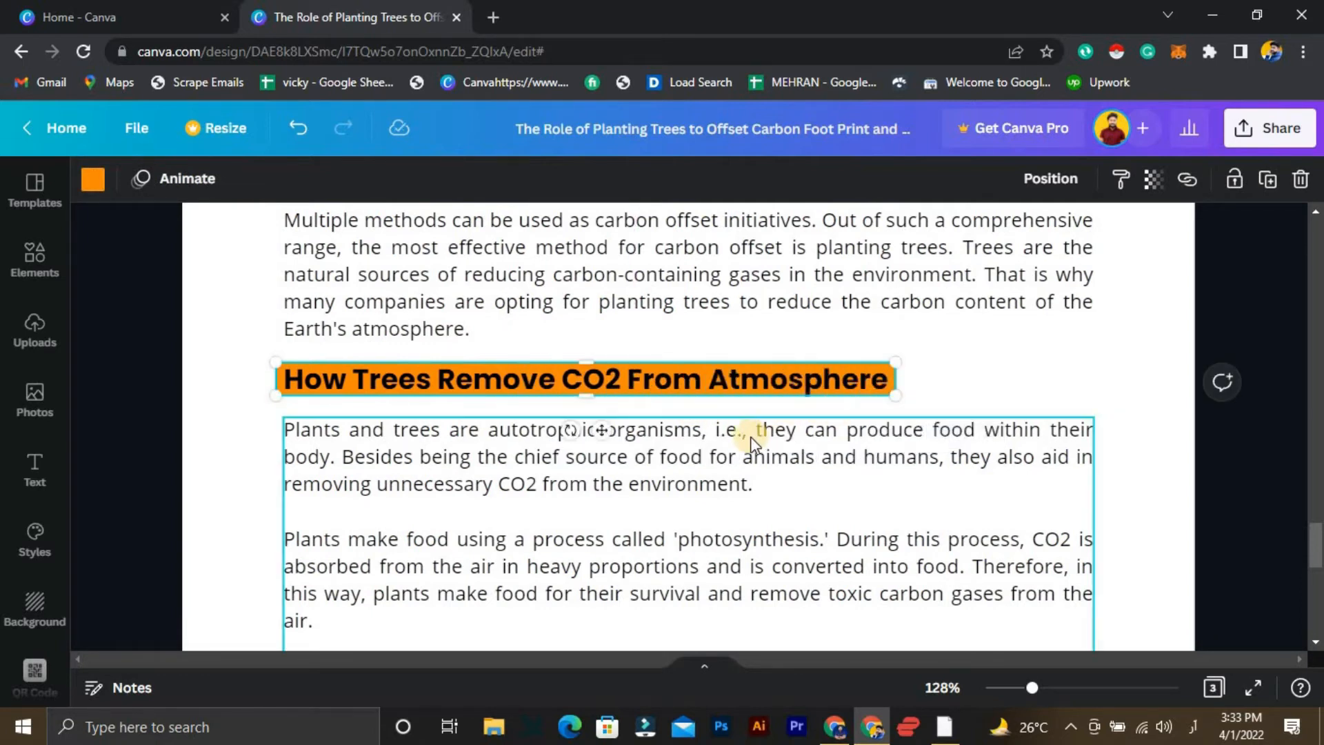
Copy the small orange circle from the end of the "What is Carbon Offset?" highlight to round off the second heading's highlight.
scroll(578, 349, up, 5)
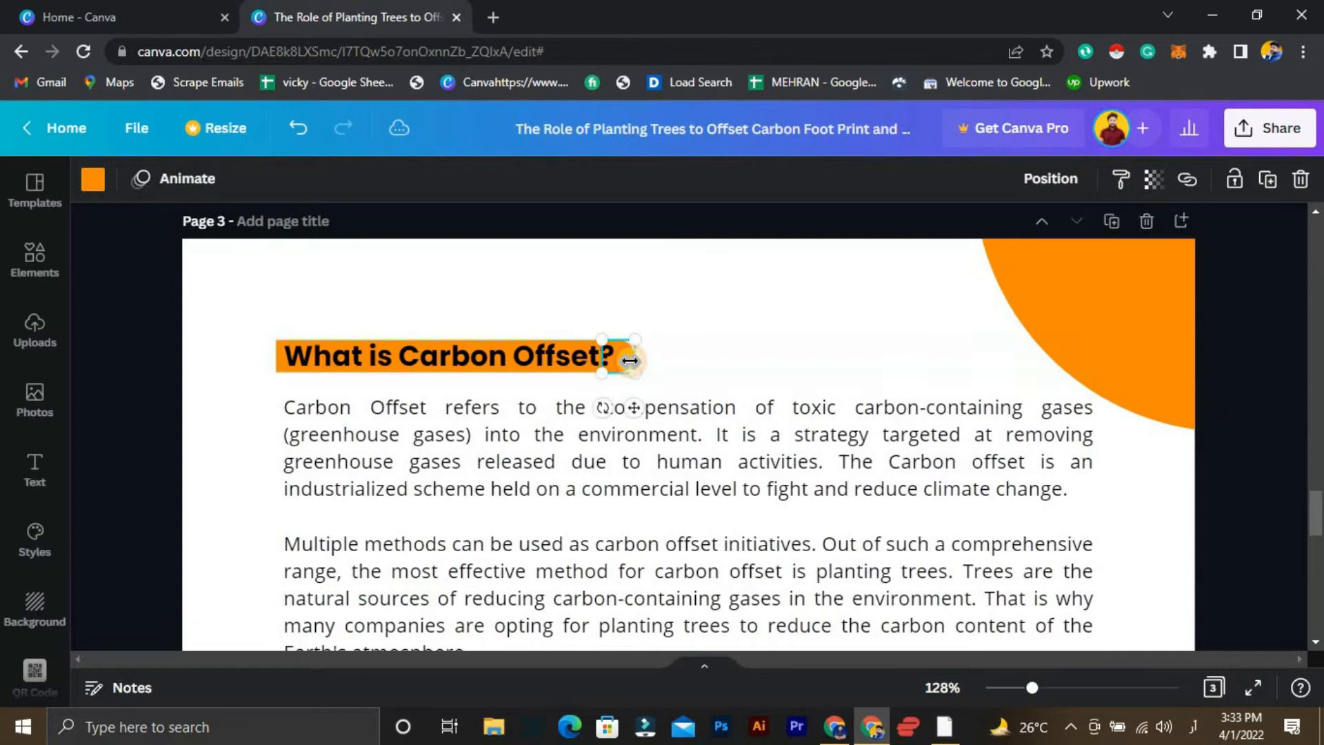
click(627, 359)
drag(633, 400, 911, 433)
scroll(680, 501, down, 5)
click(1214, 467)
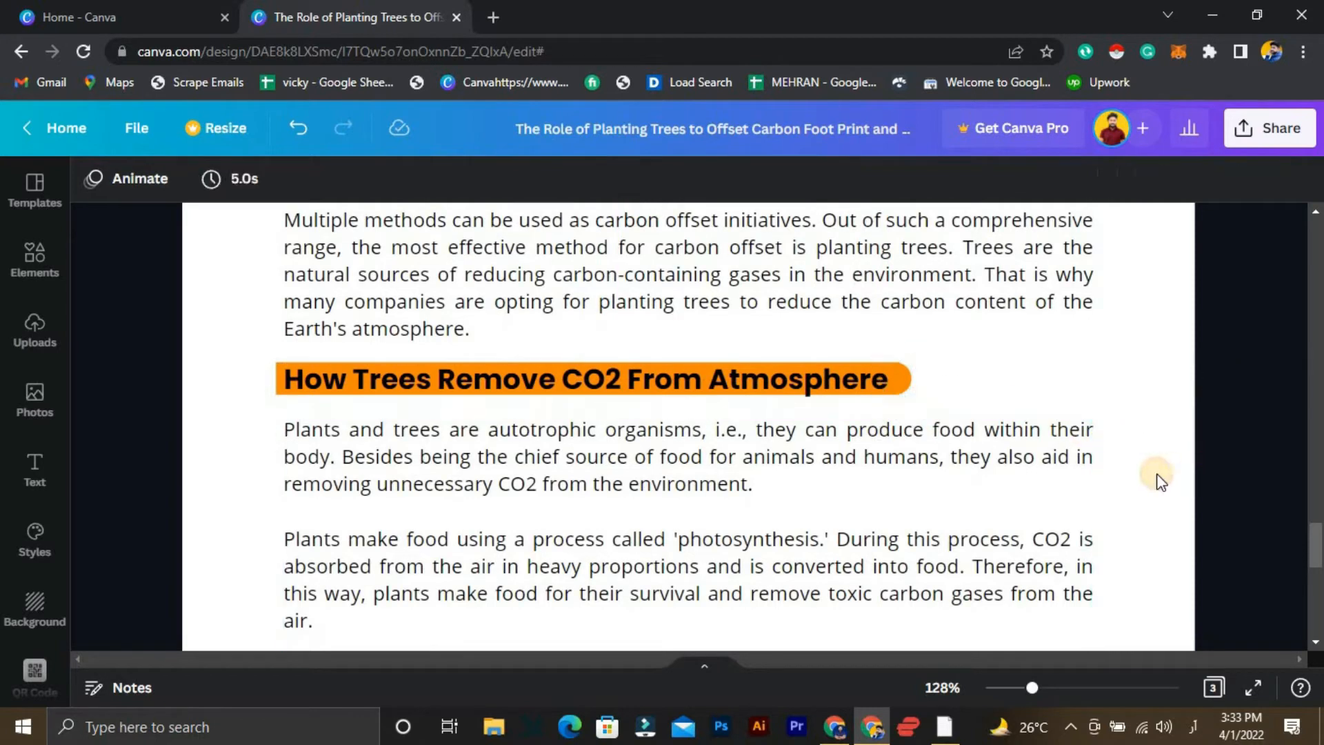
Move the second heading, its orange rectangle and body text toward the bottom of page 3, leaving a gap between the sections.
drag(1023, 690, 1001, 688)
scroll(1004, 585, down, 3)
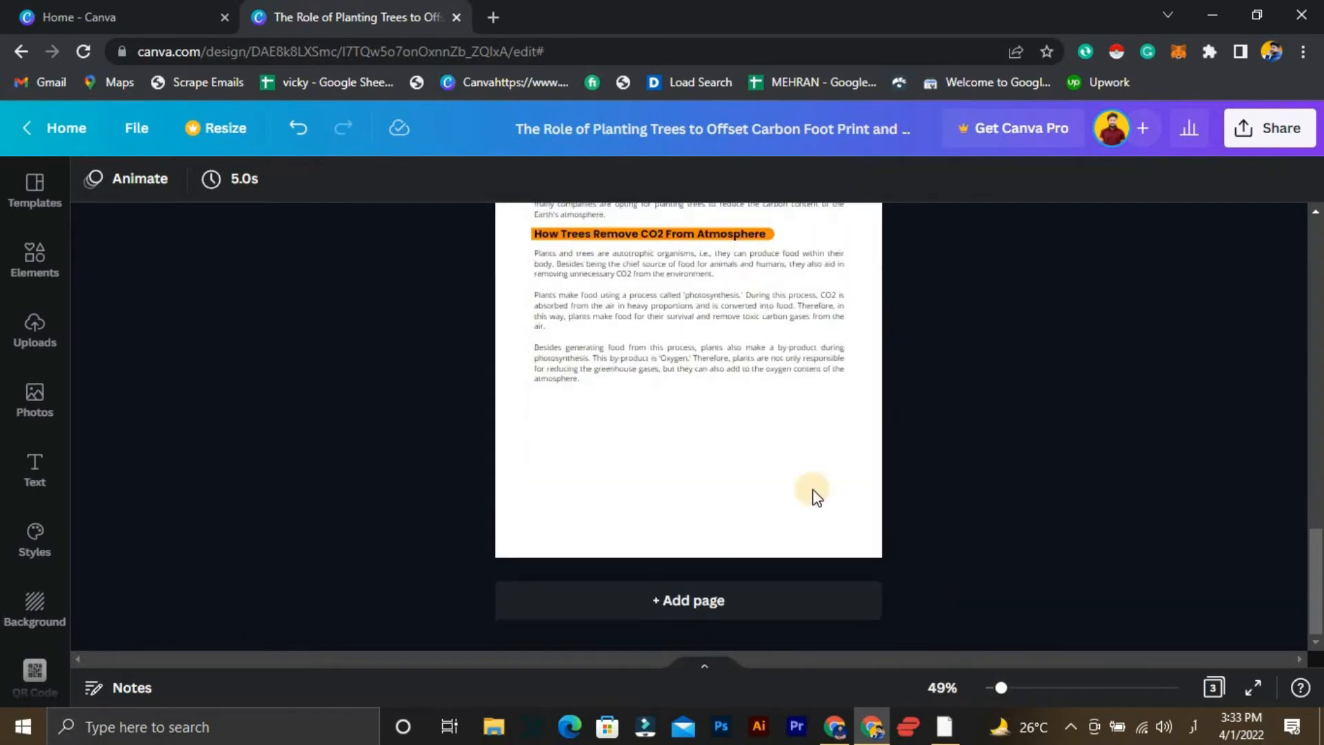
drag(466, 219, 632, 278)
drag(616, 368, 633, 413)
click(836, 435)
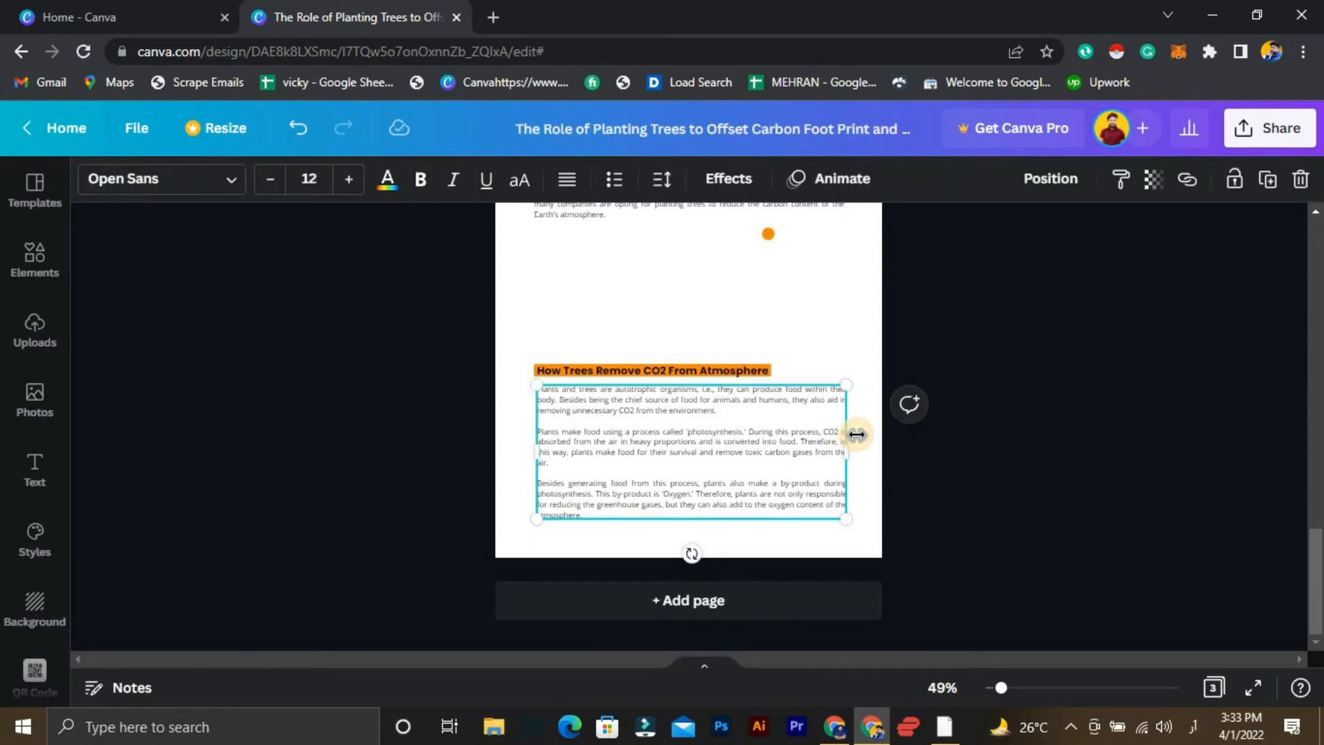
Slightly adjust the widths of the two body text boxes on page 3 so their right edges line up.
drag(856, 434, 848, 434)
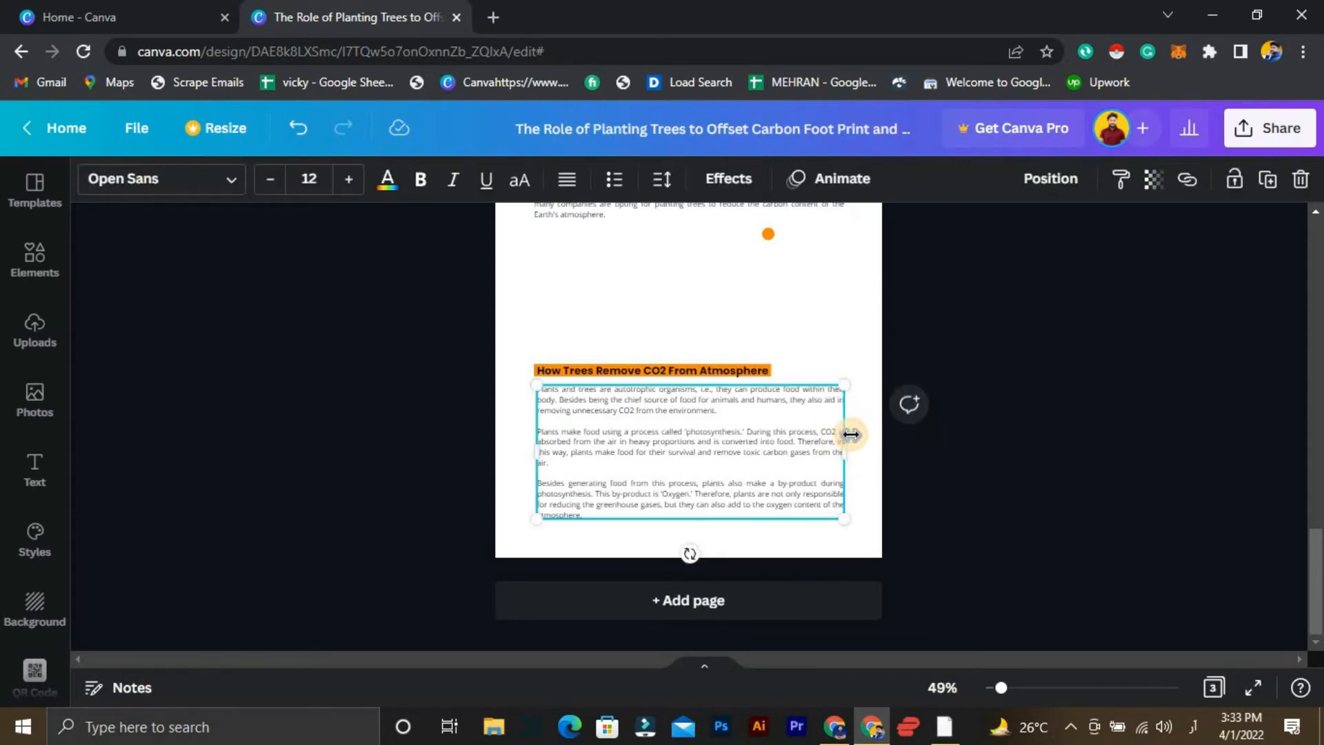
scroll(848, 414, up, 3)
click(835, 340)
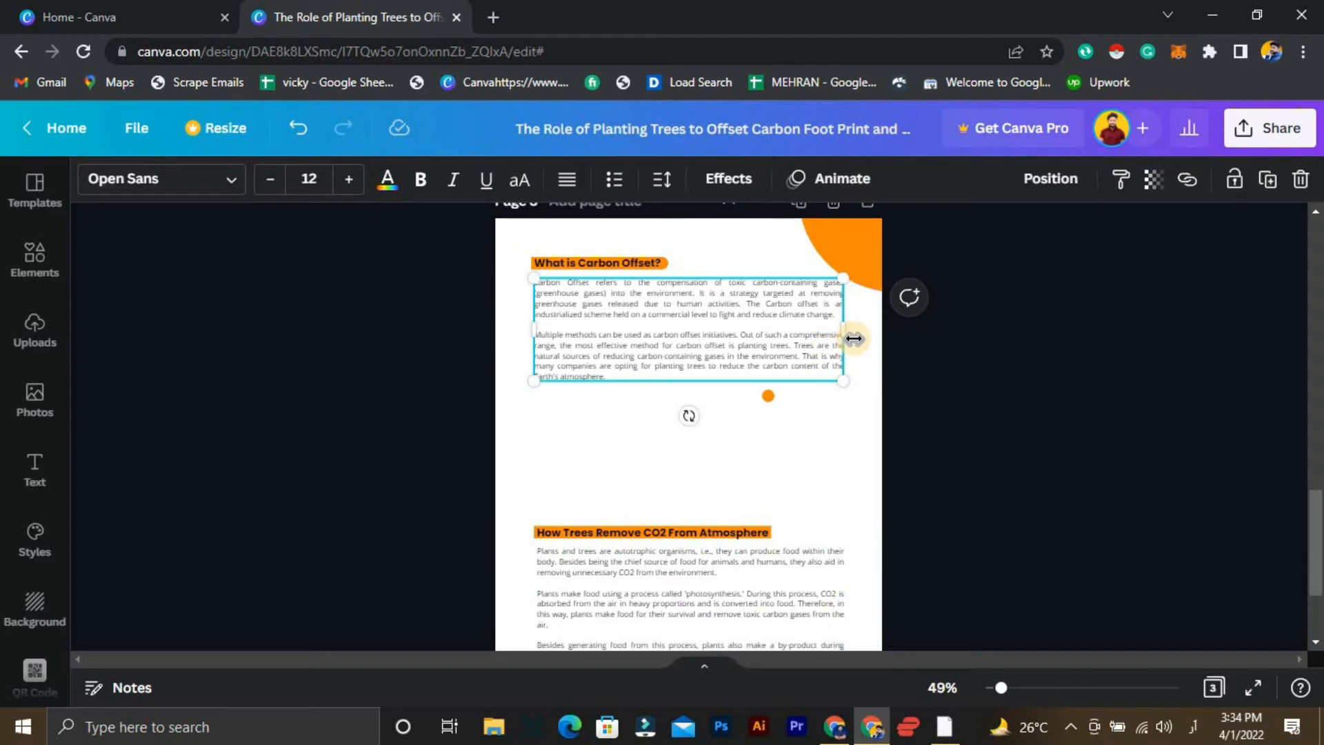
drag(850, 339, 849, 343)
Move the stray small orange circle down to the right end of the "How Trees Remove CO2 From Atmosphere" highlight and align it.
click(973, 429)
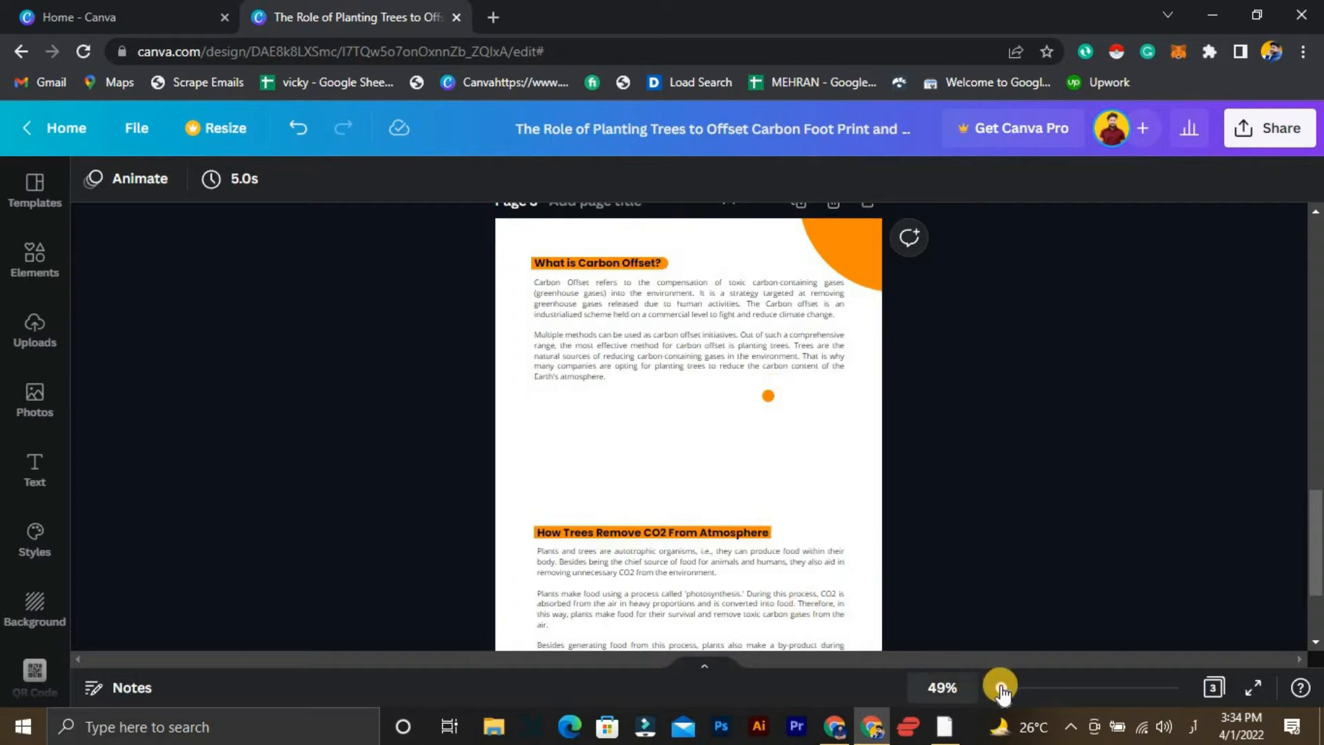
click(1038, 688)
scroll(956, 502, down, 2)
click(924, 255)
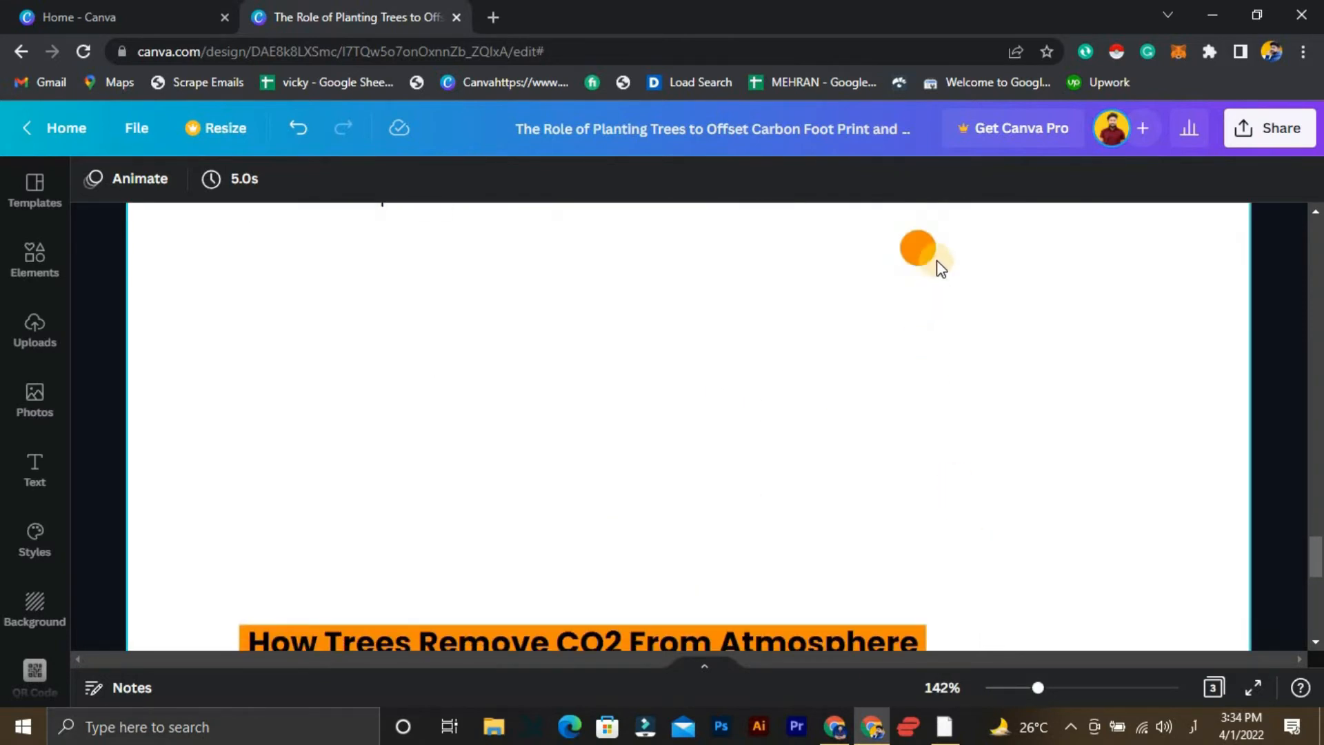
drag(926, 305, 966, 588)
scroll(966, 588, down, 2)
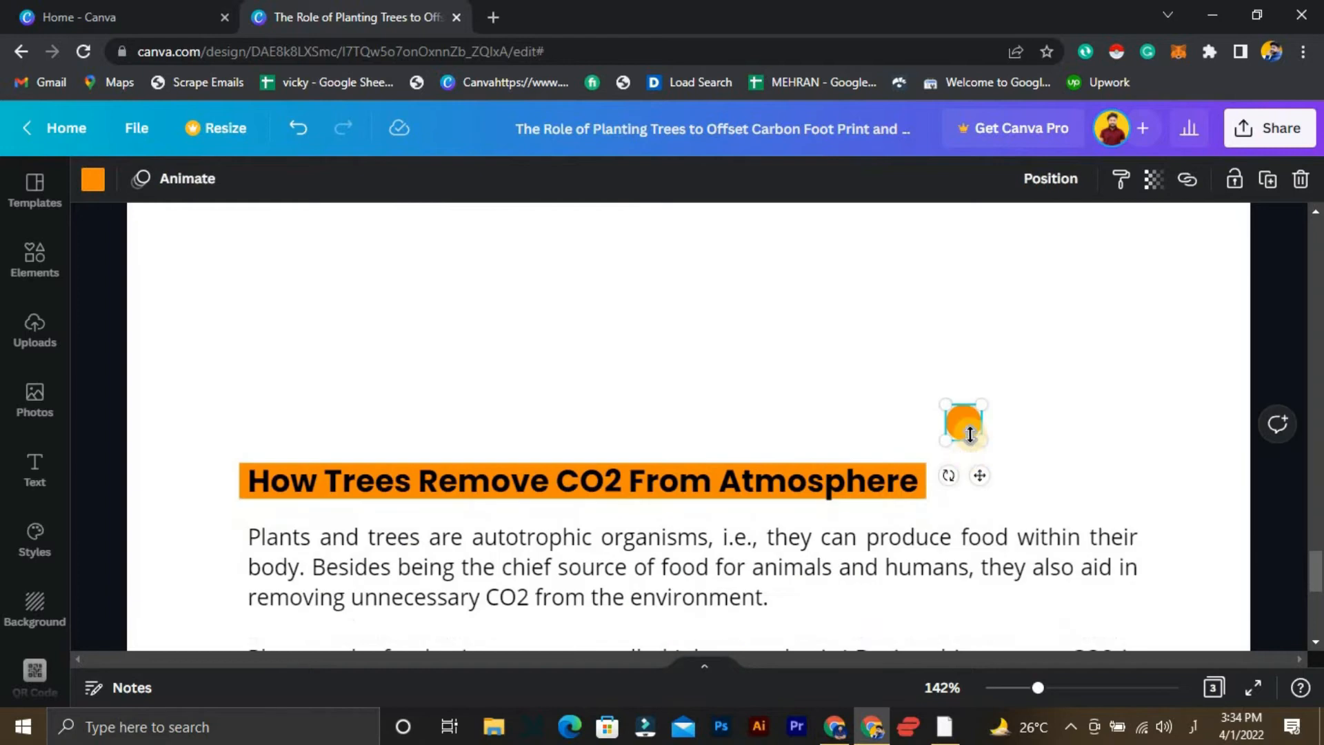
drag(965, 424, 928, 482)
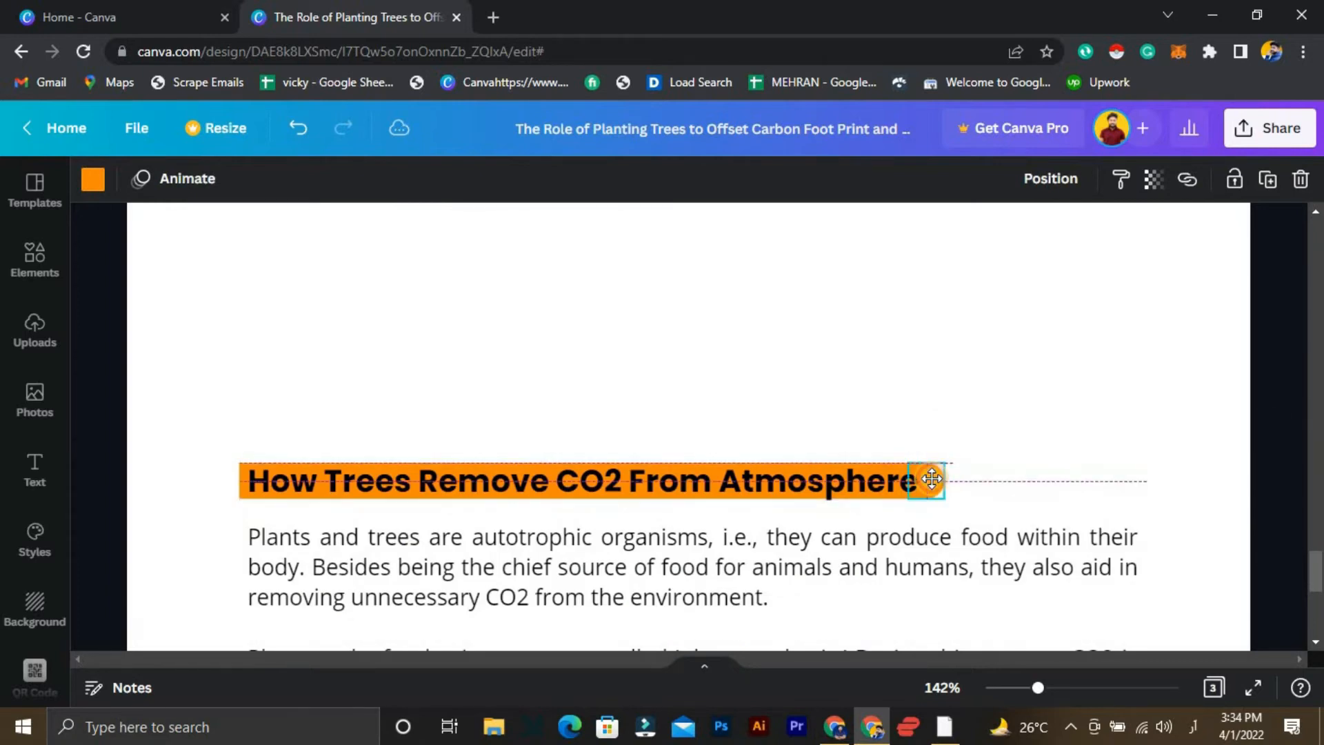
click(960, 416)
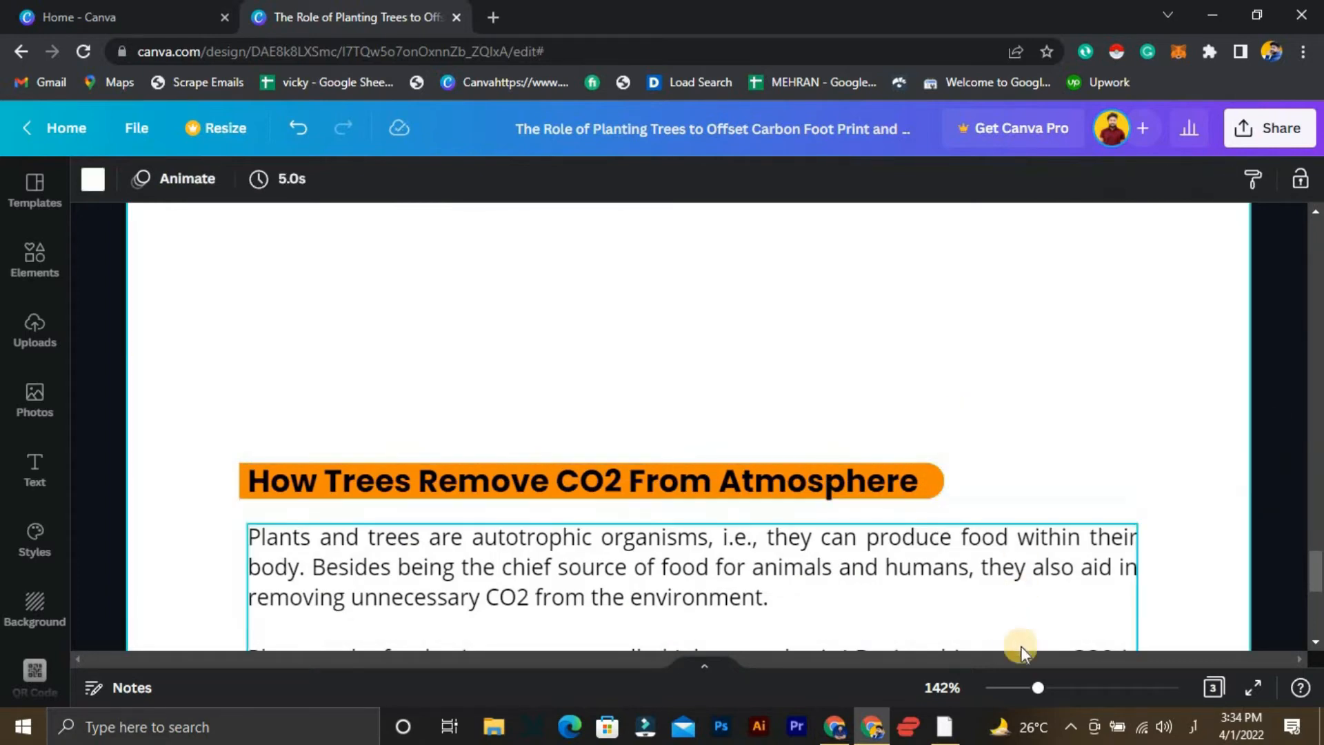
drag(1034, 697, 1022, 699)
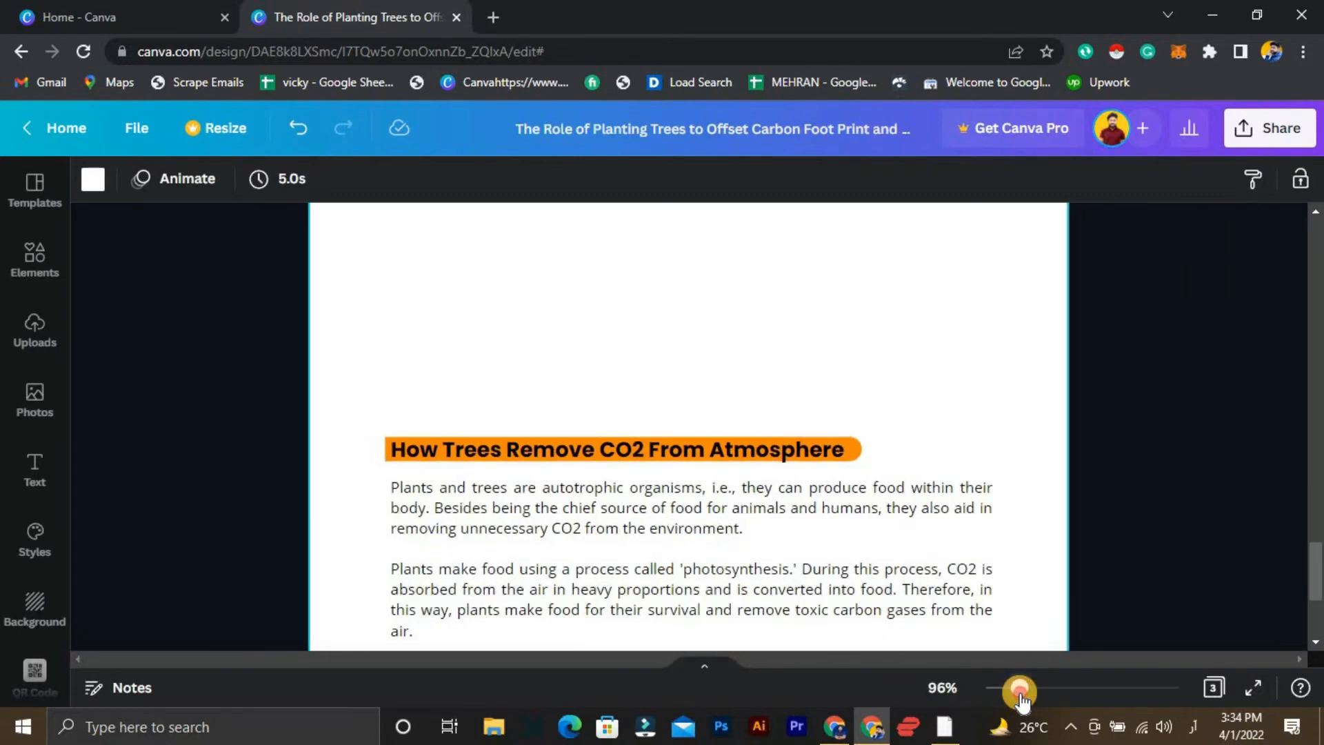
scroll(1173, 540, up, 3)
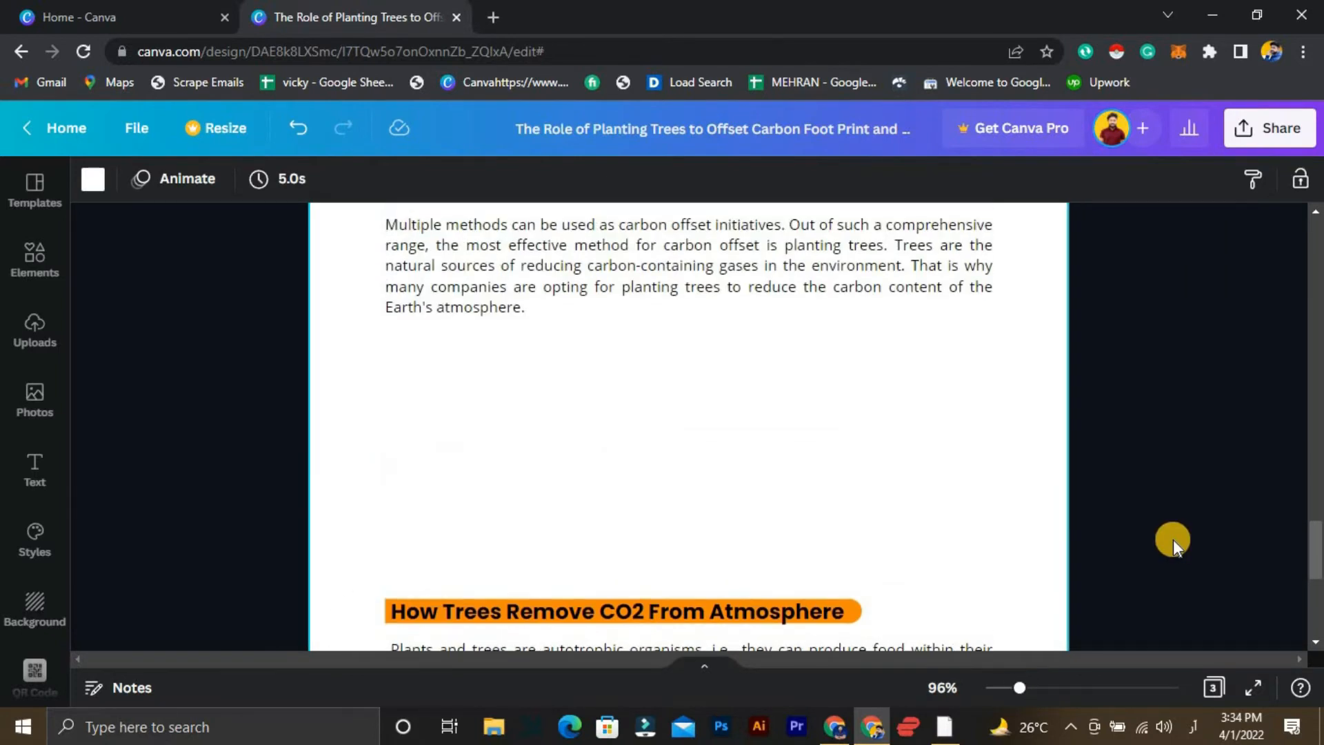
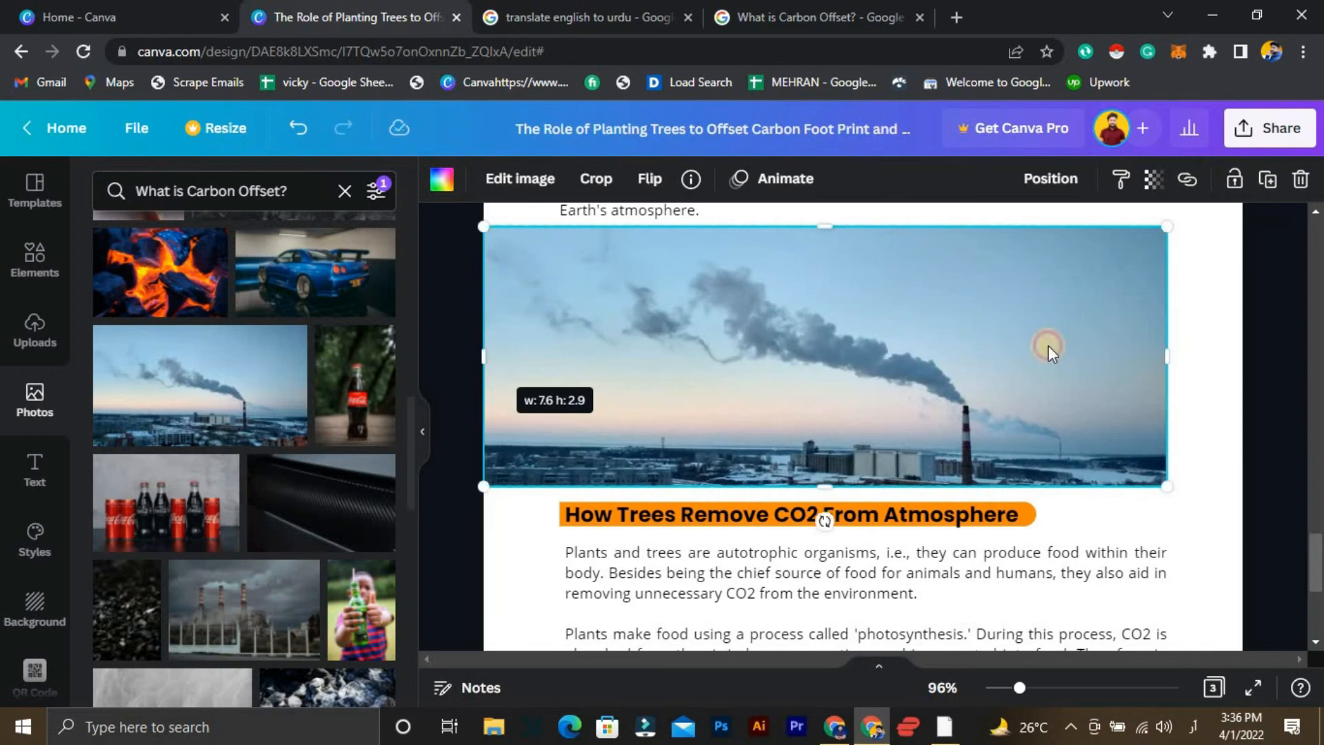
Resize the factory smoke photo between the two sections from its sides, ending at the full page width of 8.5.
drag(1168, 354, 1243, 334)
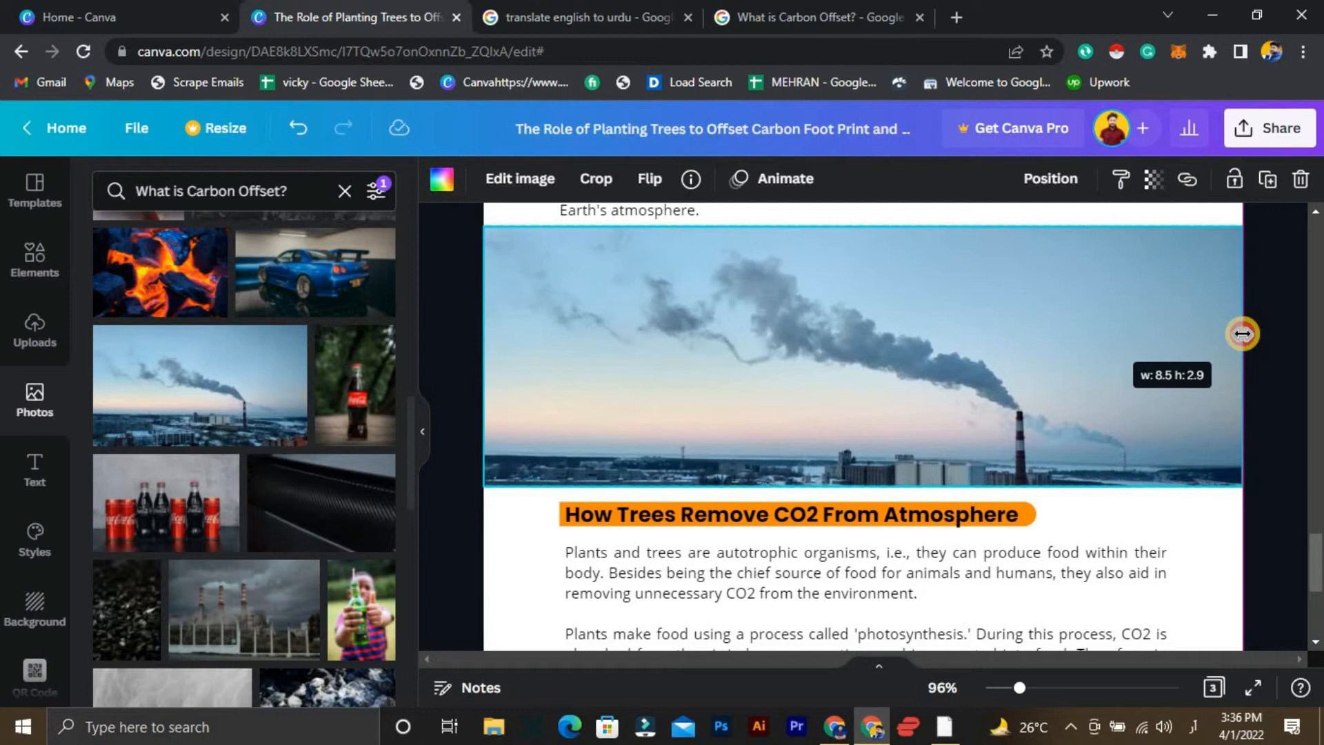
drag(1243, 334, 789, 340)
drag(622, 339, 623, 339)
drag(471, 300, 558, 264)
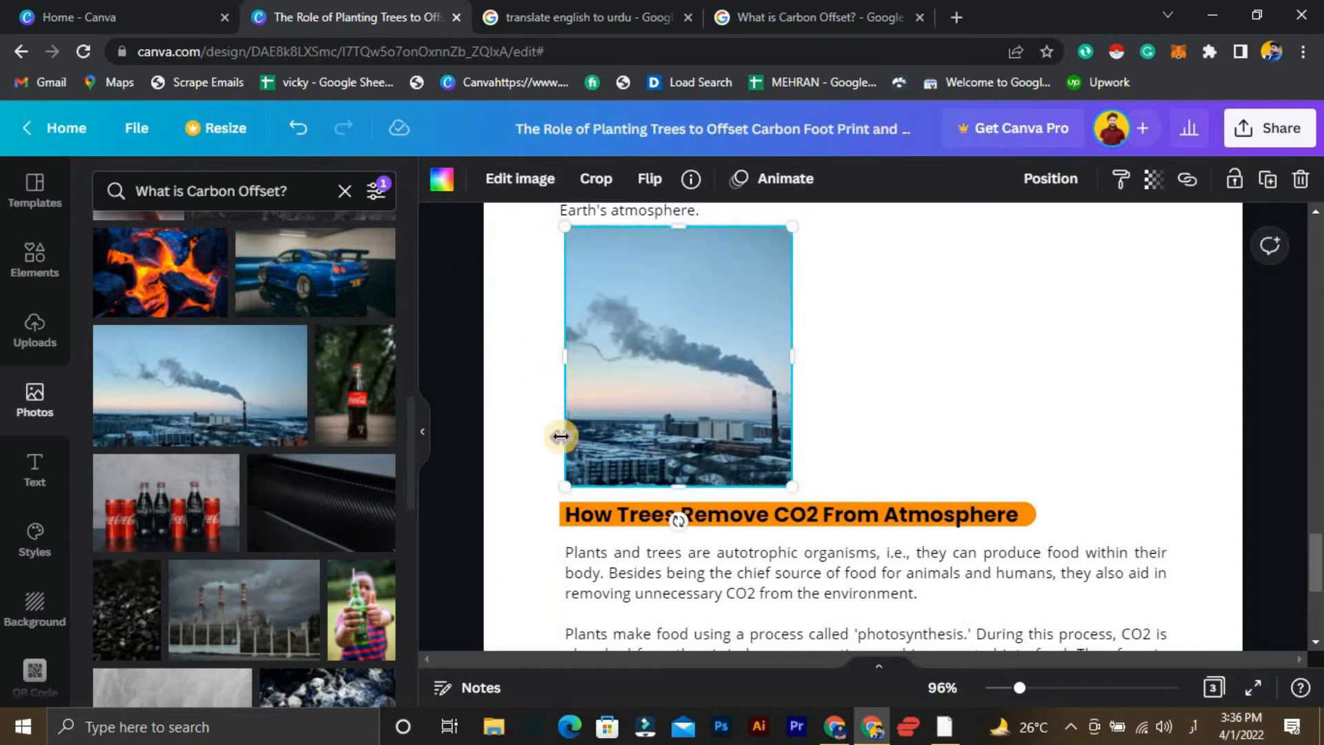
drag(788, 354, 1240, 358)
drag(566, 357, 484, 362)
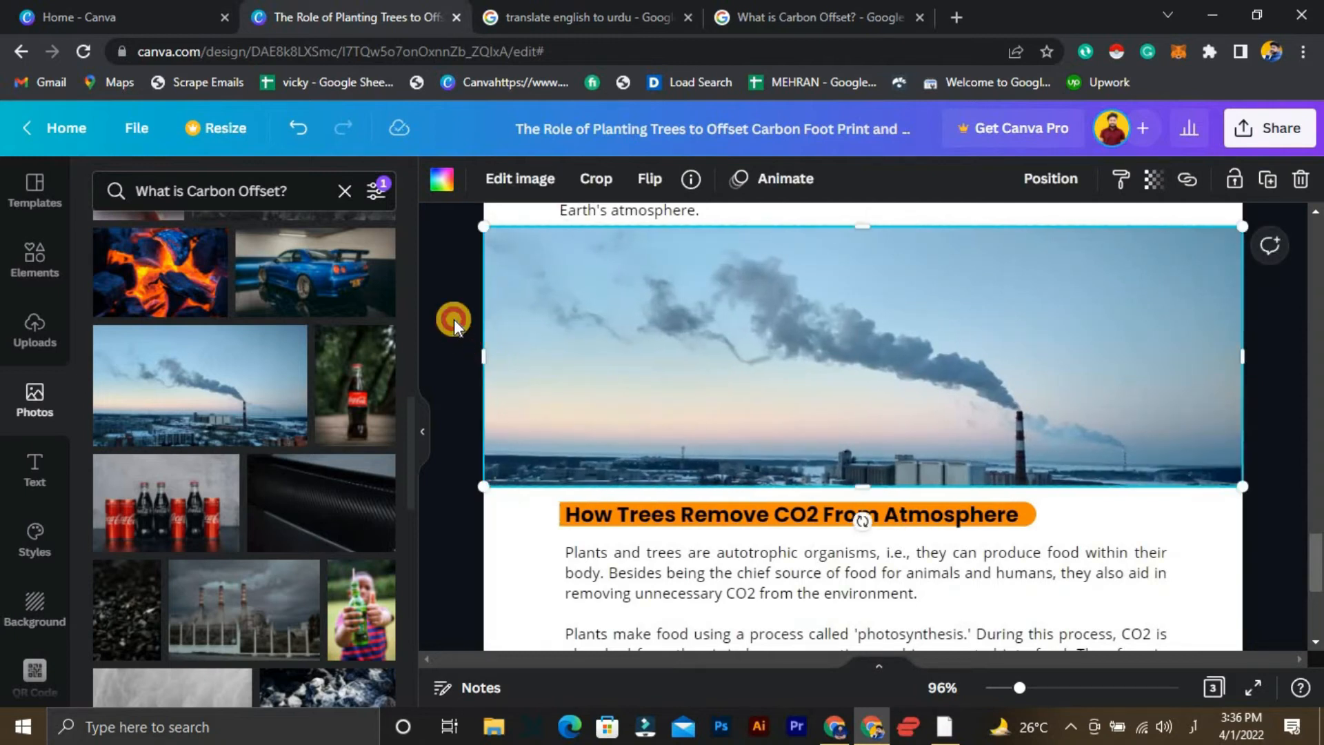
Review page 3 from top to bottom, checking the headings, the photo and both body texts.
click(454, 320)
scroll(455, 325, up, 5)
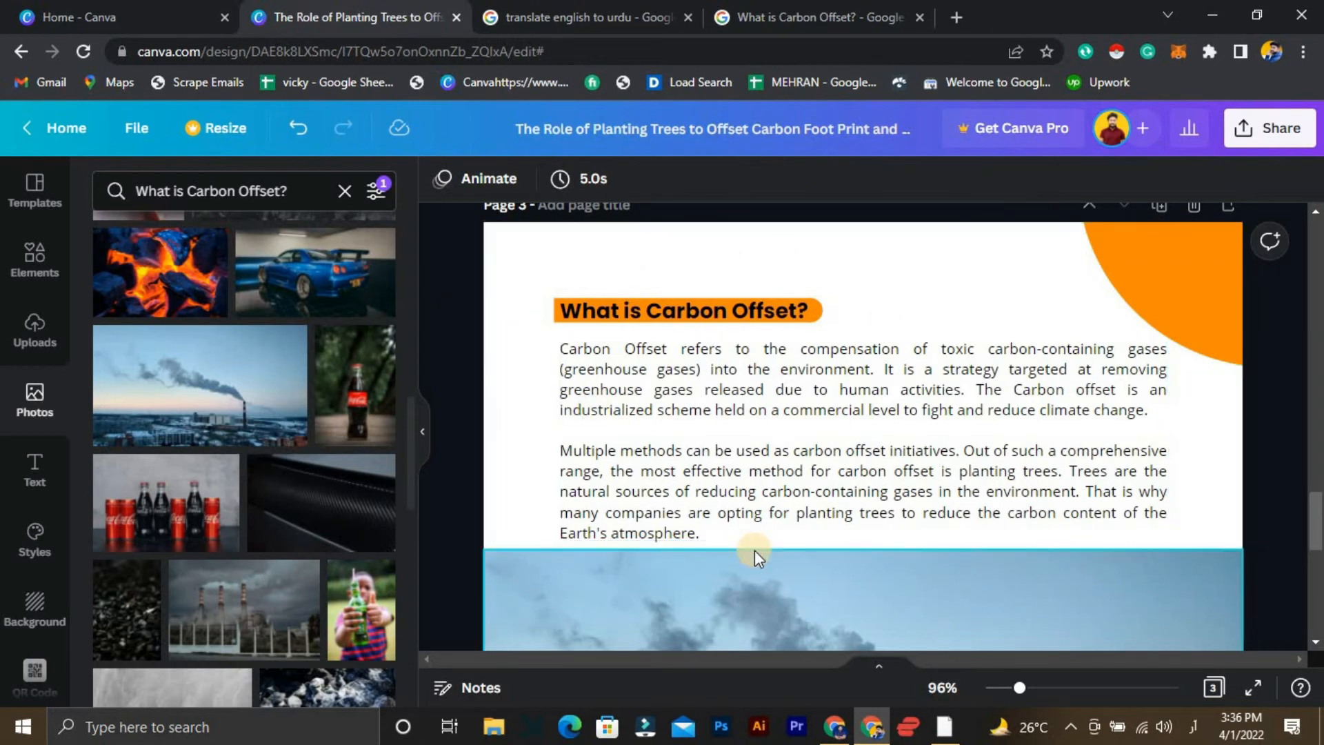
scroll(754, 549, down, 9)
scroll(759, 555, up, 10)
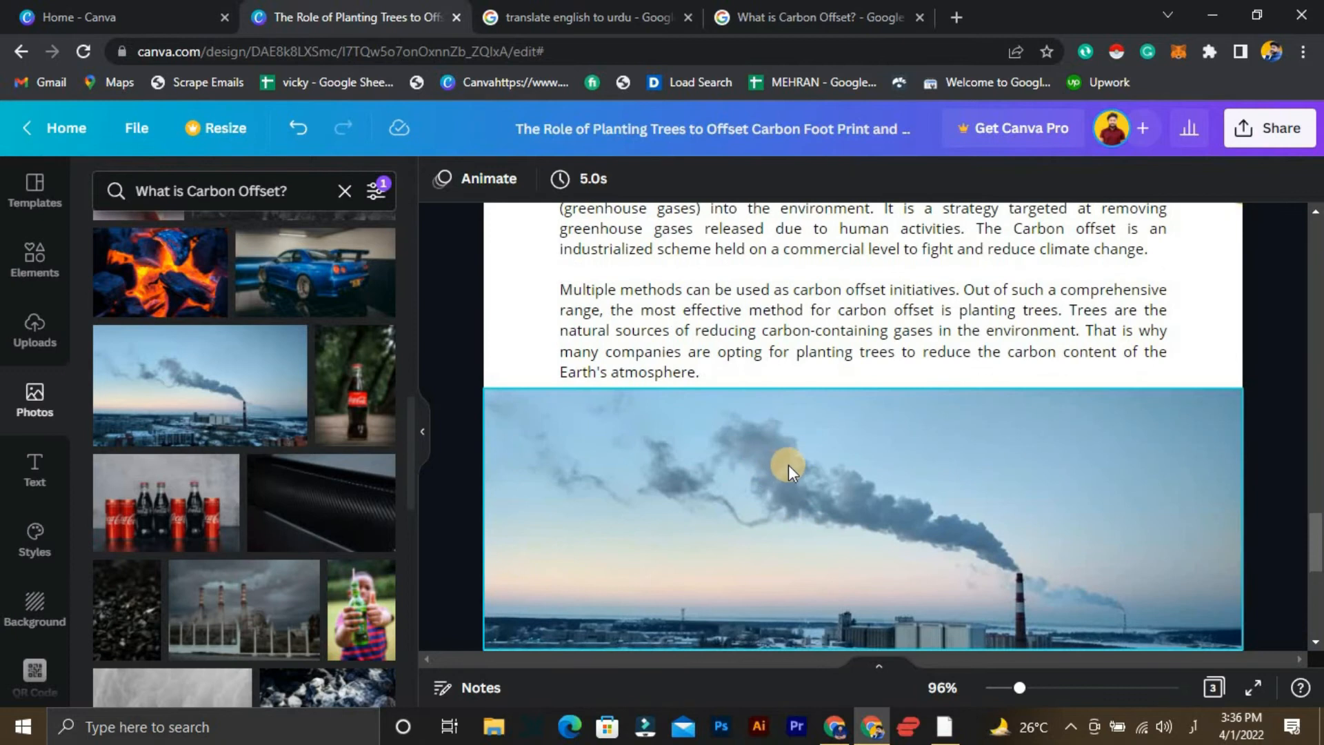
scroll(788, 465, down, 10)
click(815, 431)
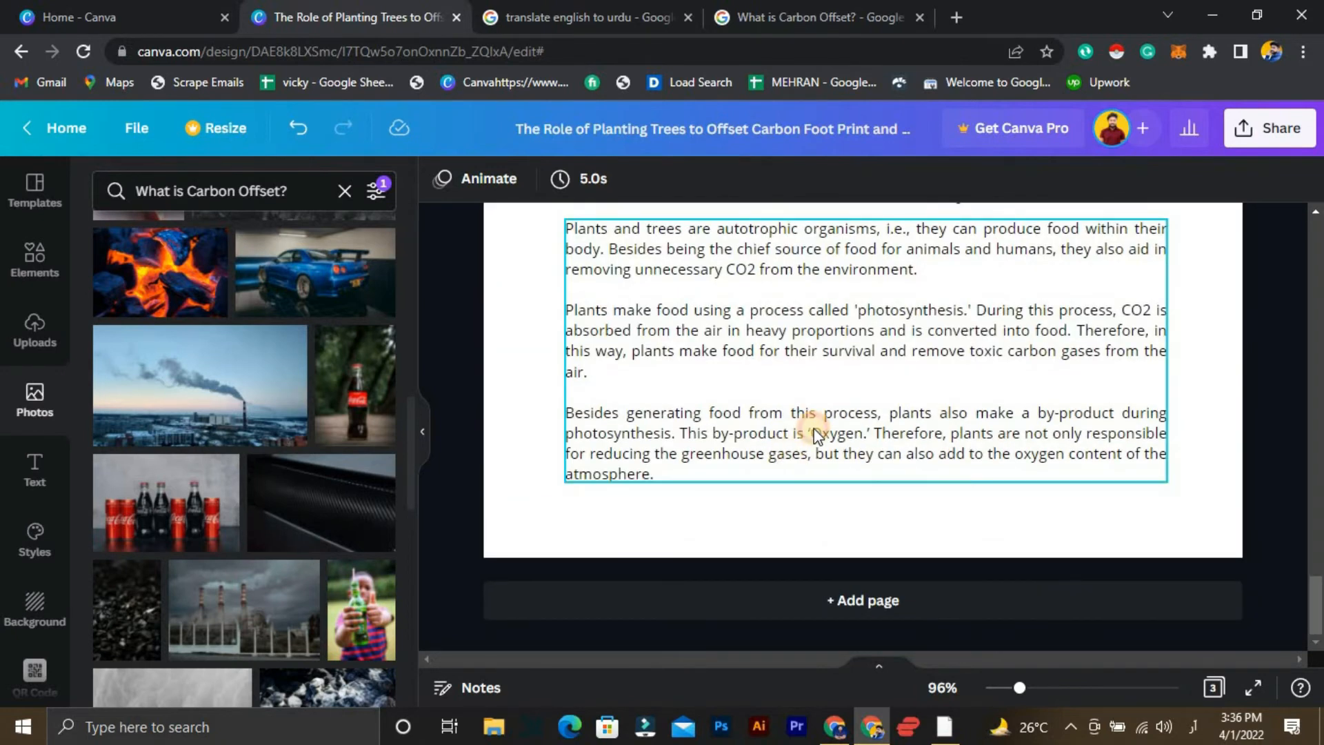
click(1197, 436)
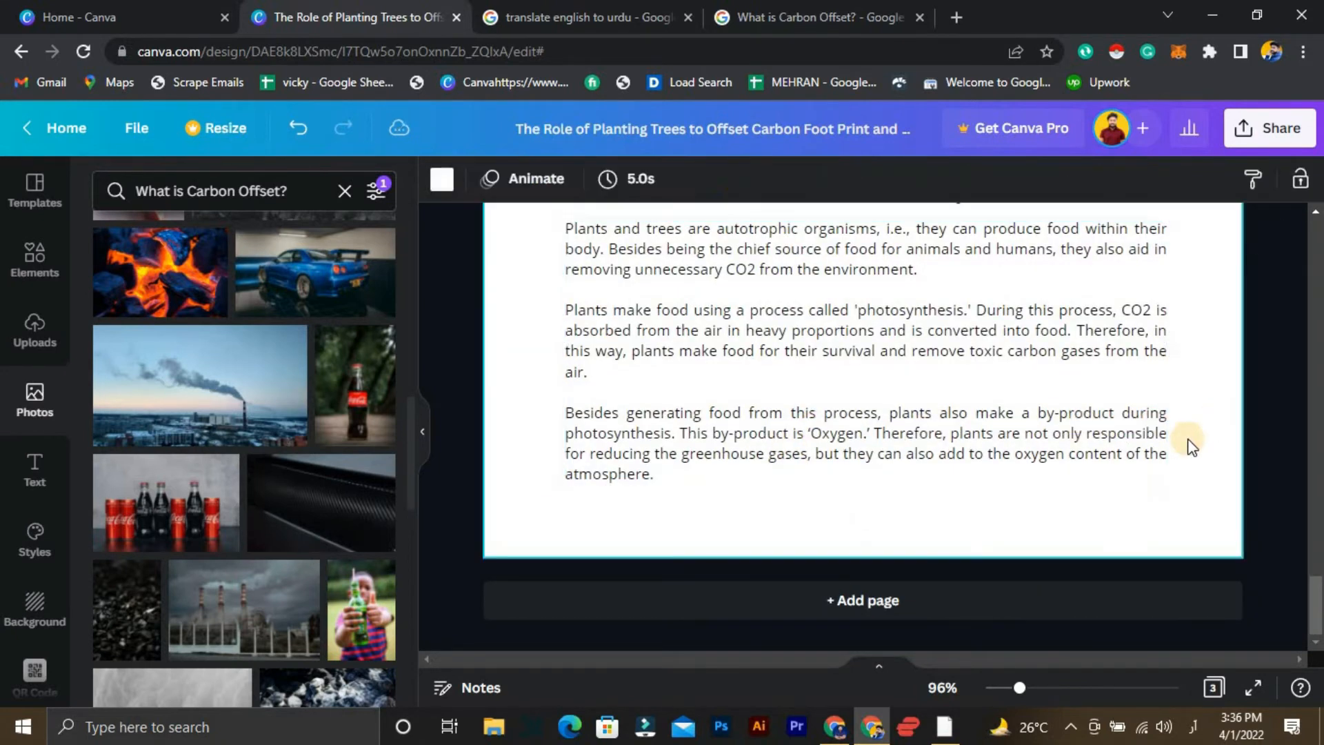
Switch to the Word document and review the "How Trees Remove CO2 From Atmosphere" section and the "Benefits of Planting Trees to Offset Carbon" heading.
click(945, 735)
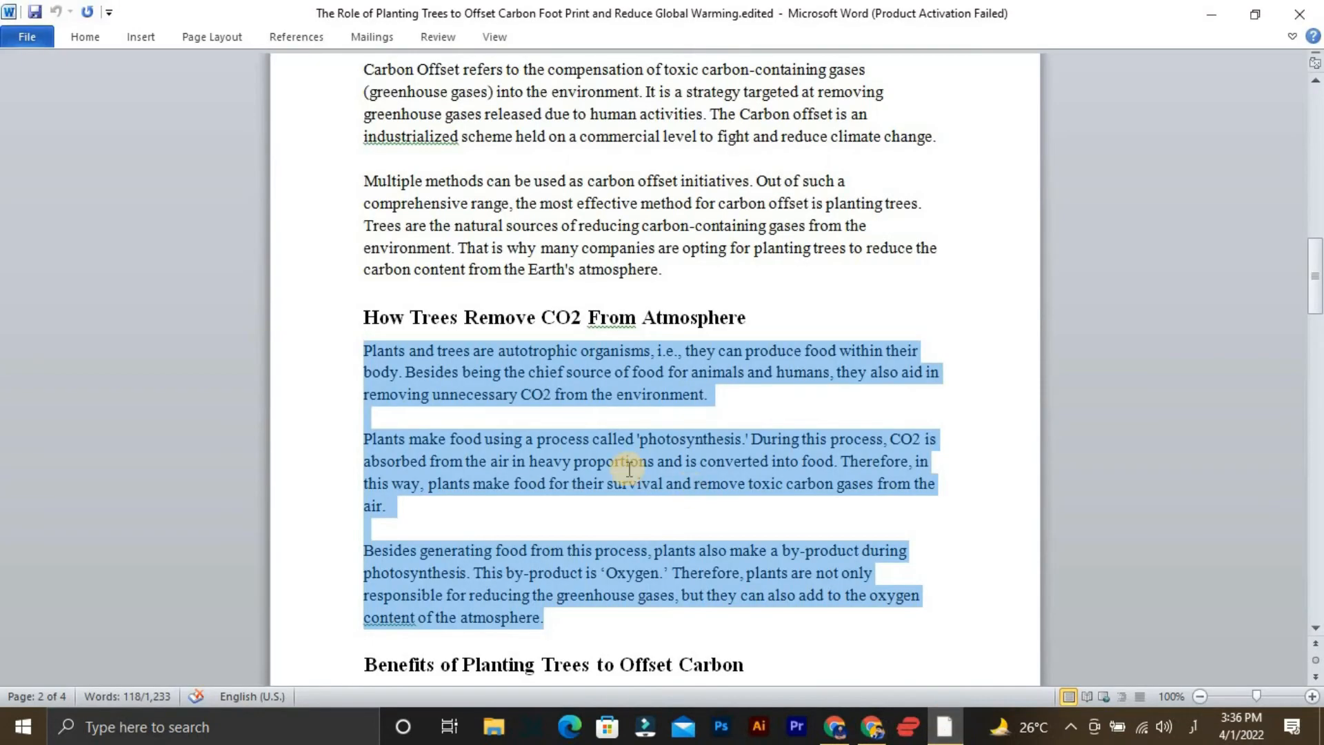
scroll(627, 469, down, 7)
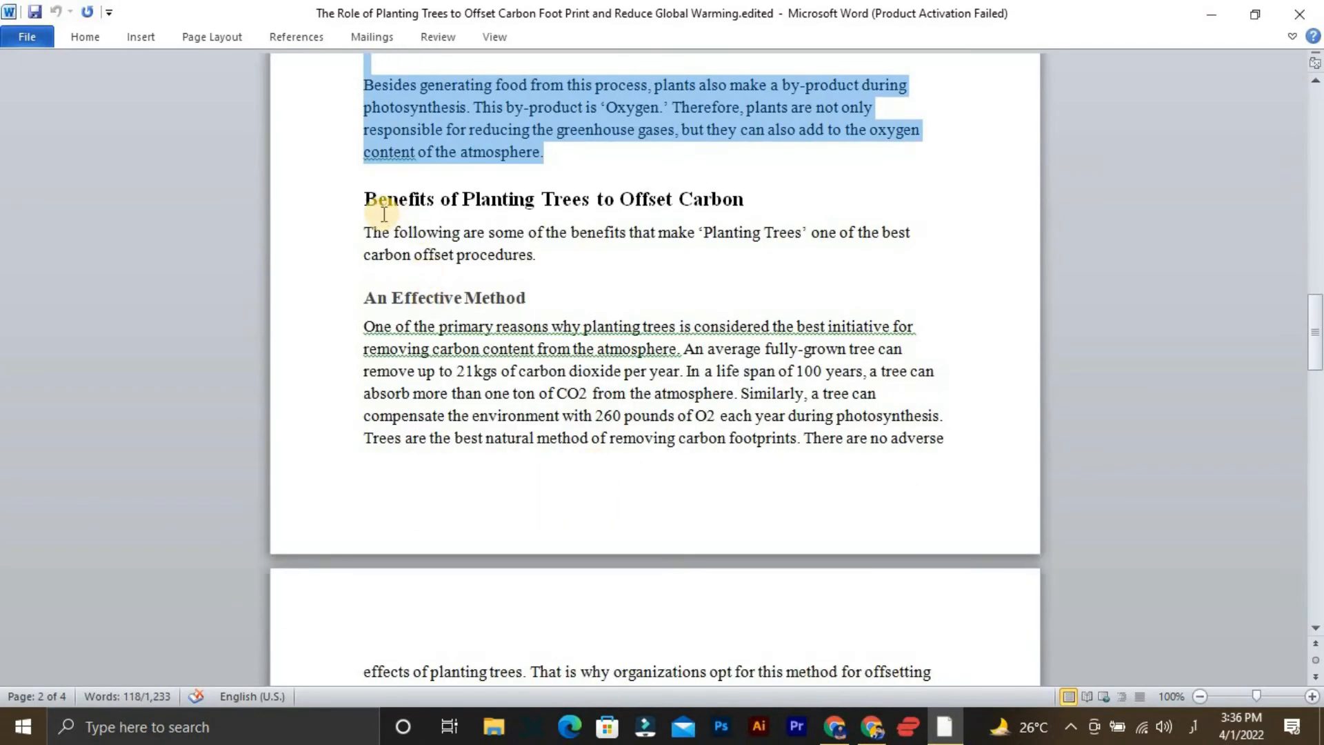
drag(365, 199, 759, 200)
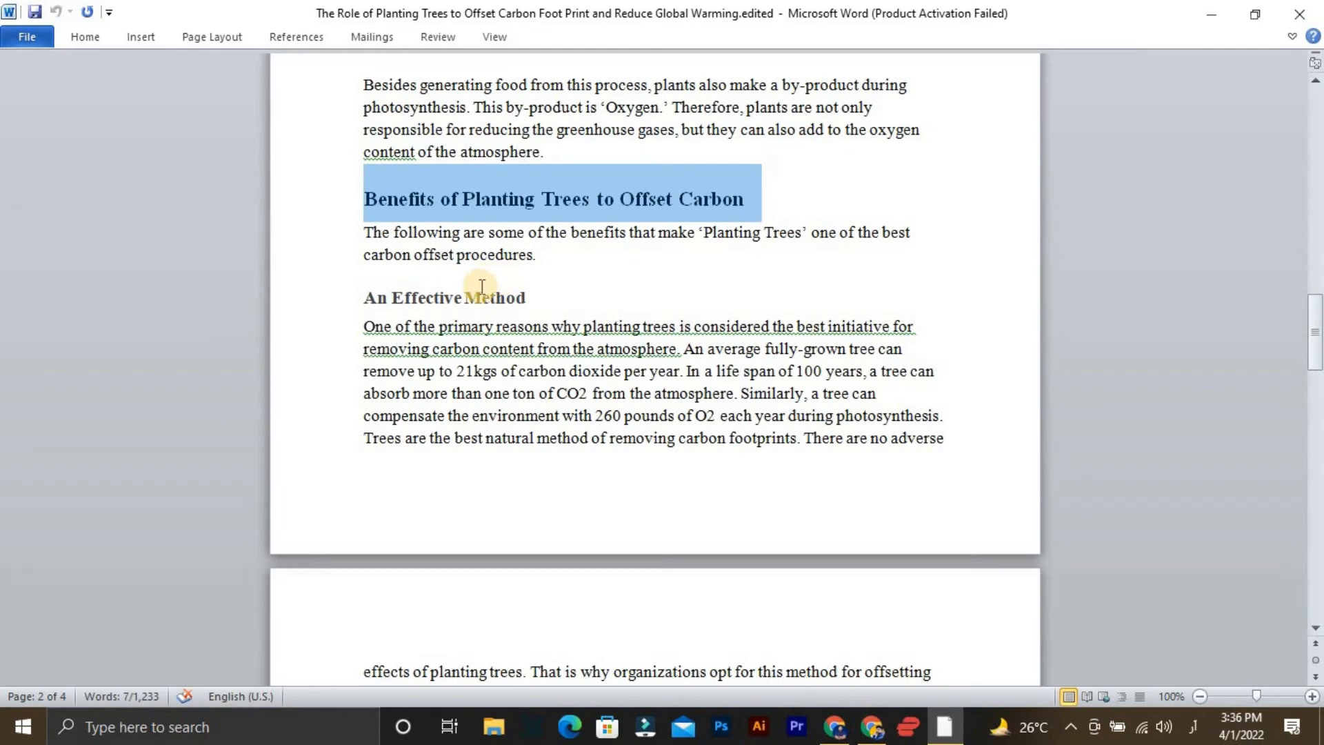
scroll(473, 295, down, 5)
scroll(573, 435, up, 5)
scroll(576, 433, up, 5)
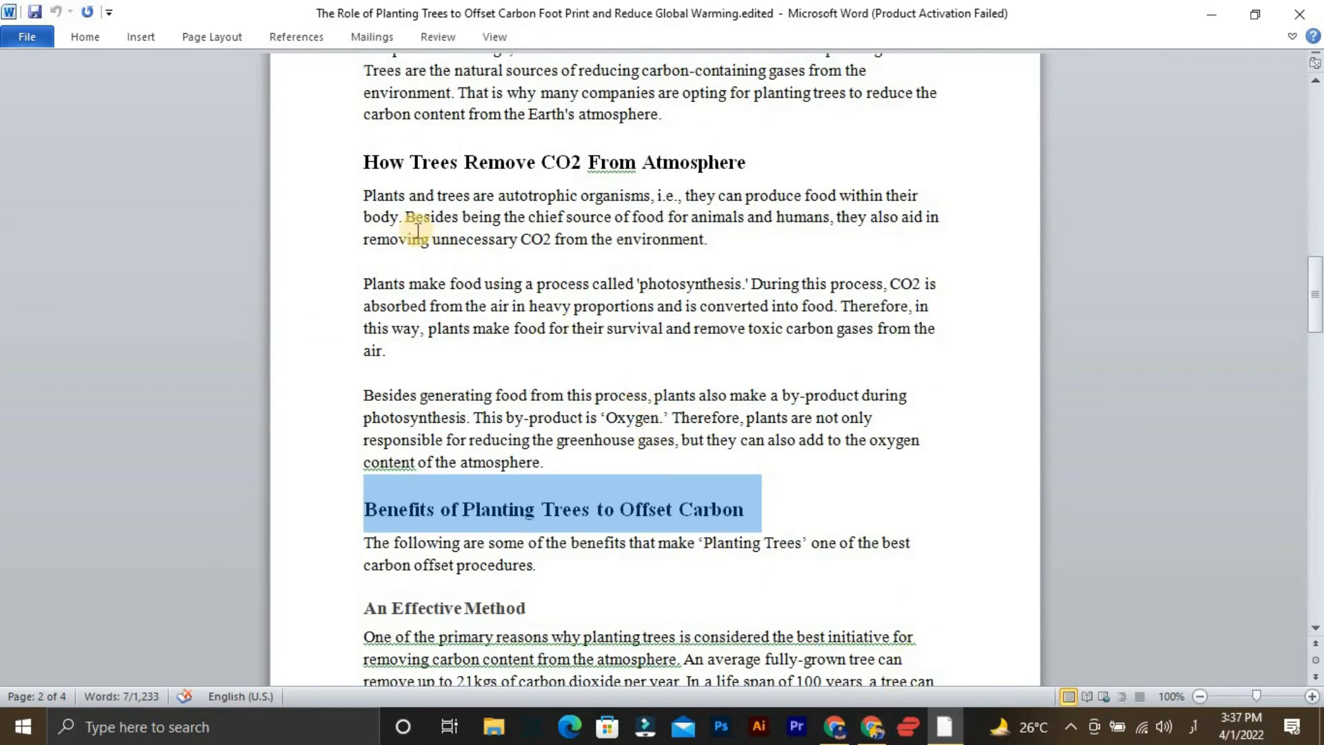
drag(360, 164, 548, 461)
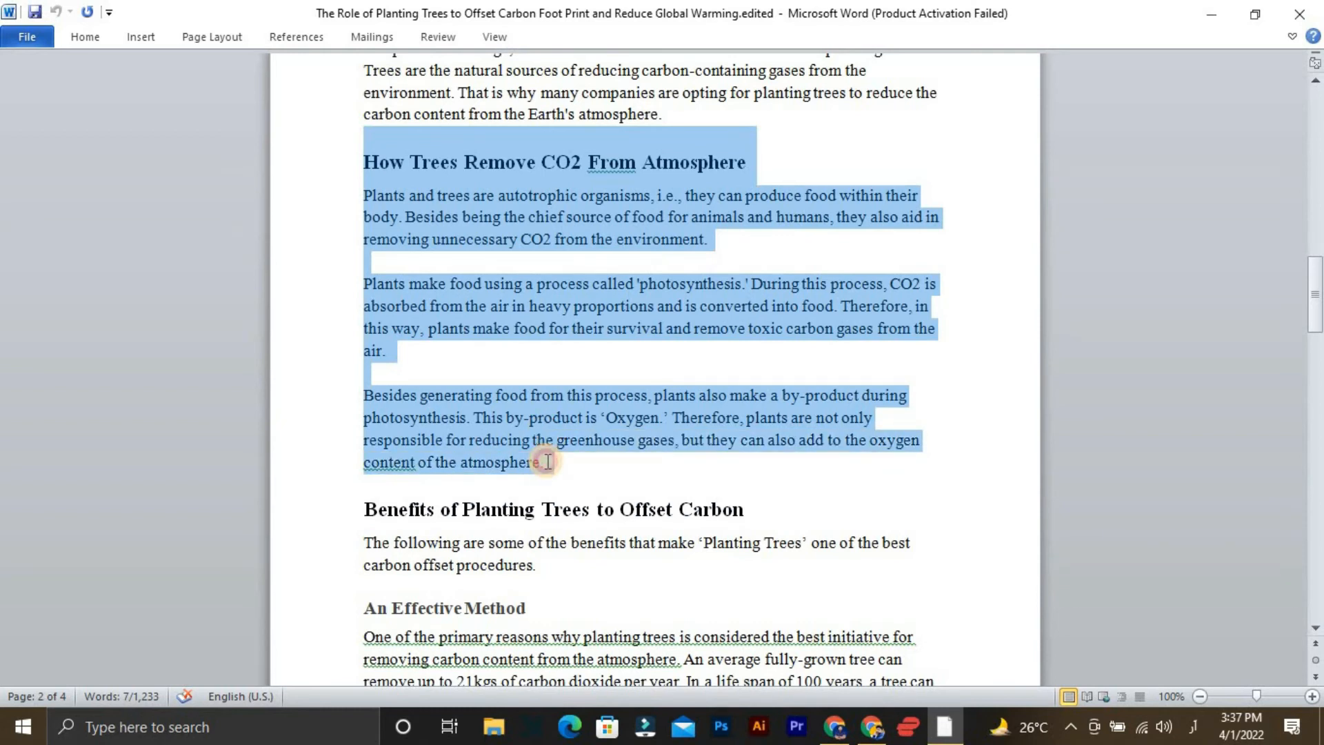
drag(365, 163, 551, 475)
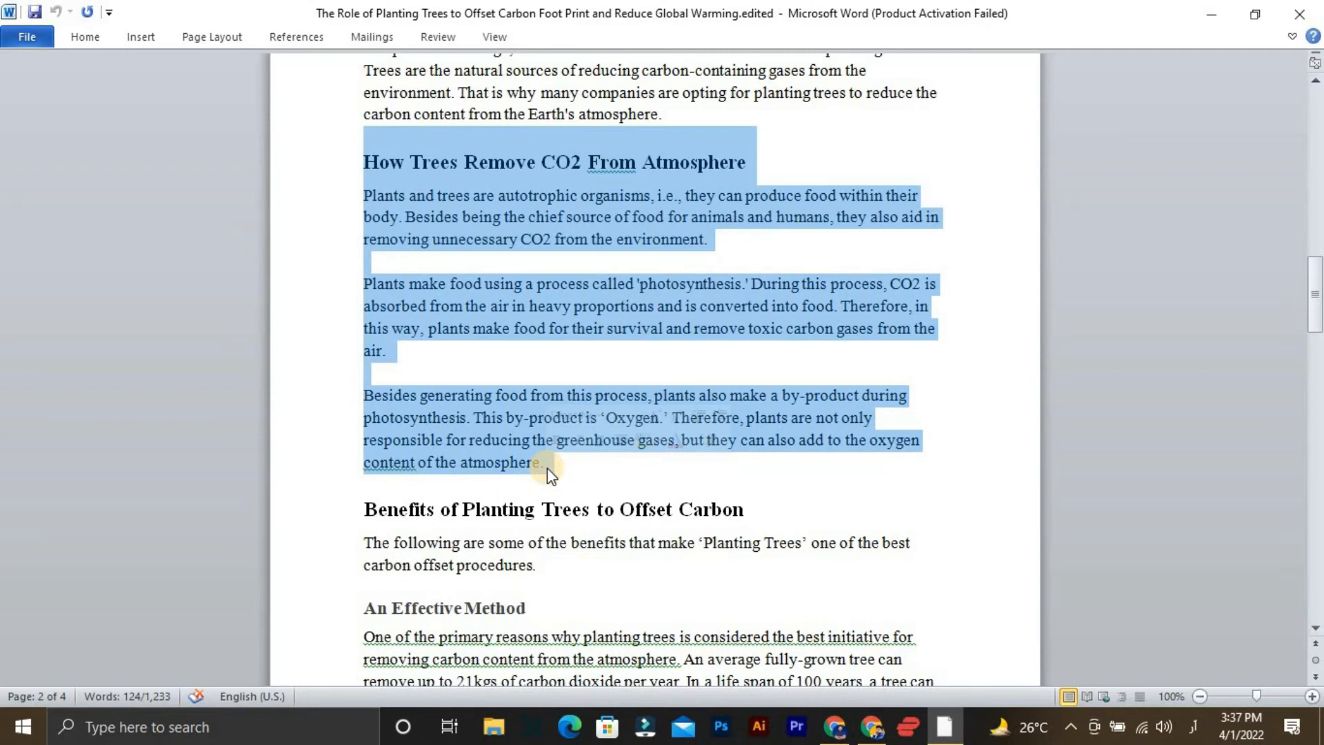
click(544, 466)
drag(366, 163, 545, 467)
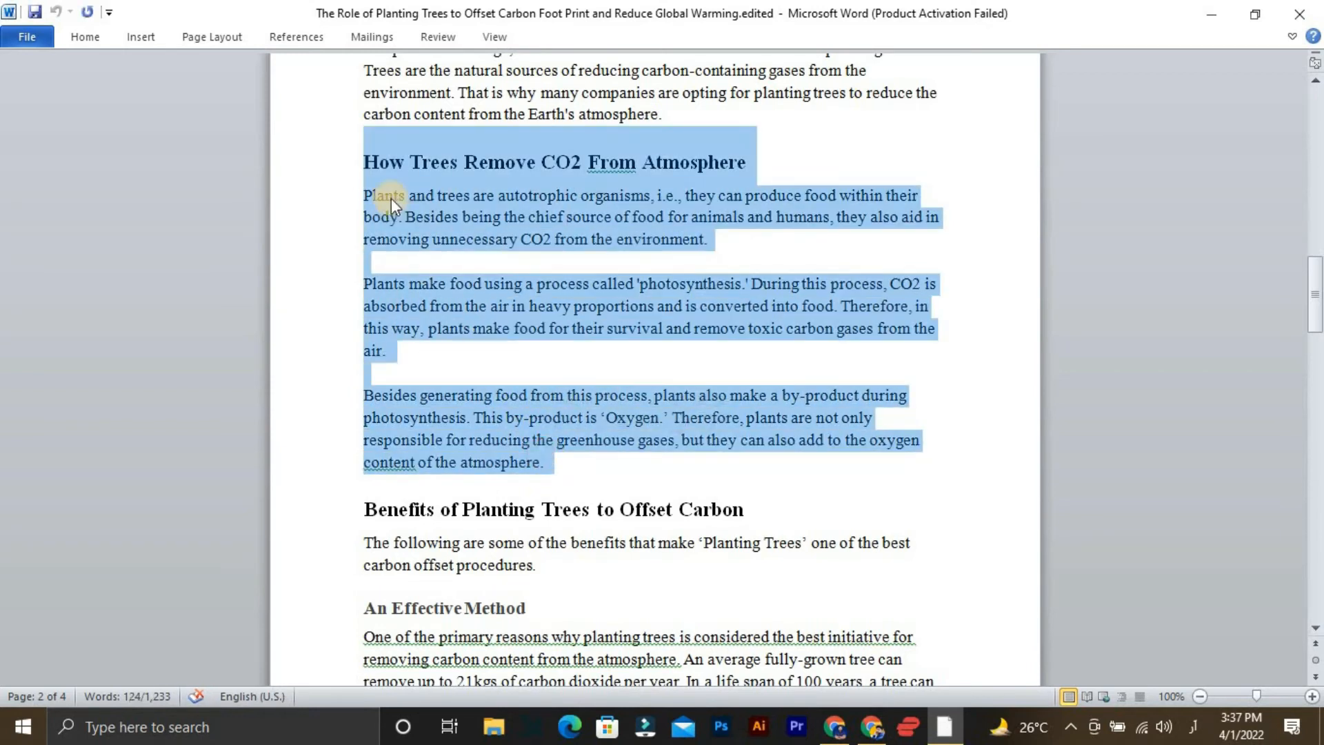
click(391, 198)
drag(368, 165, 542, 469)
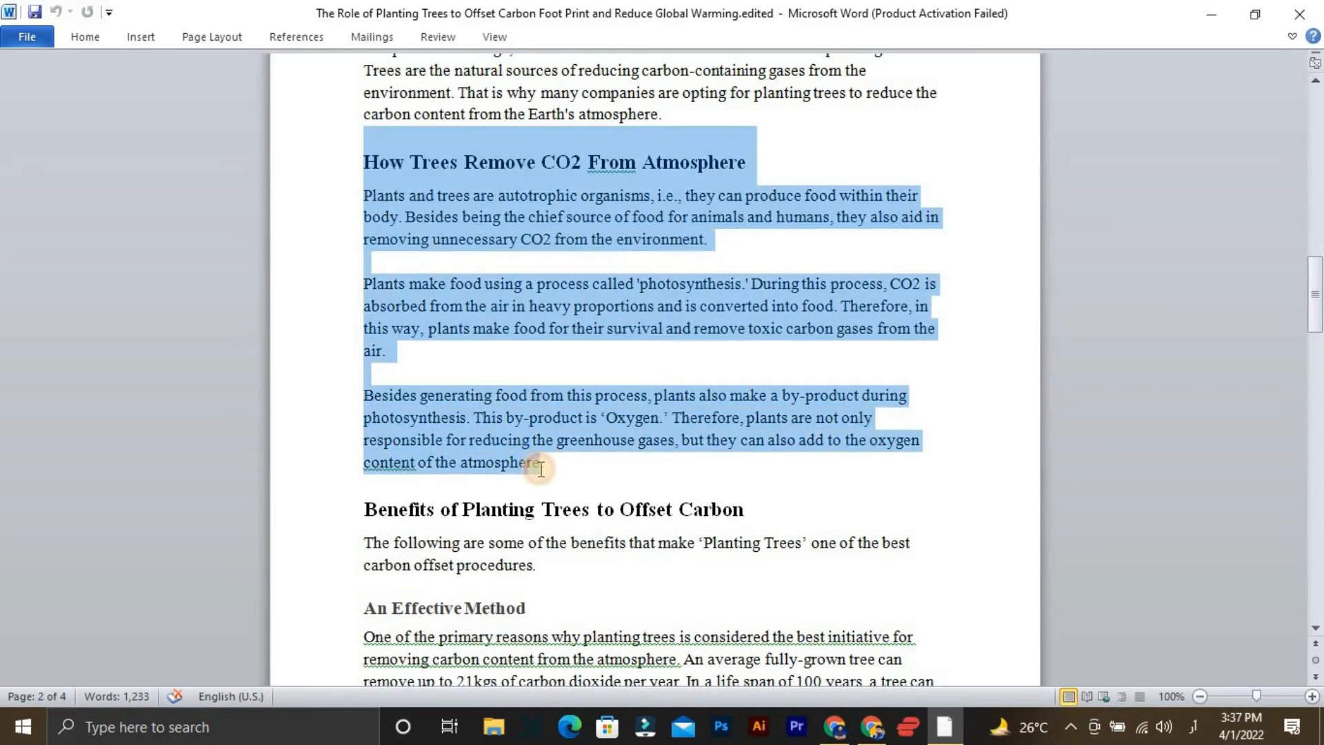
Switch back to Canva and inspect the body text under "How Trees Remove CO2 From Atmosphere" on page 3.
click(873, 727)
click(659, 436)
scroll(660, 436, up, 3)
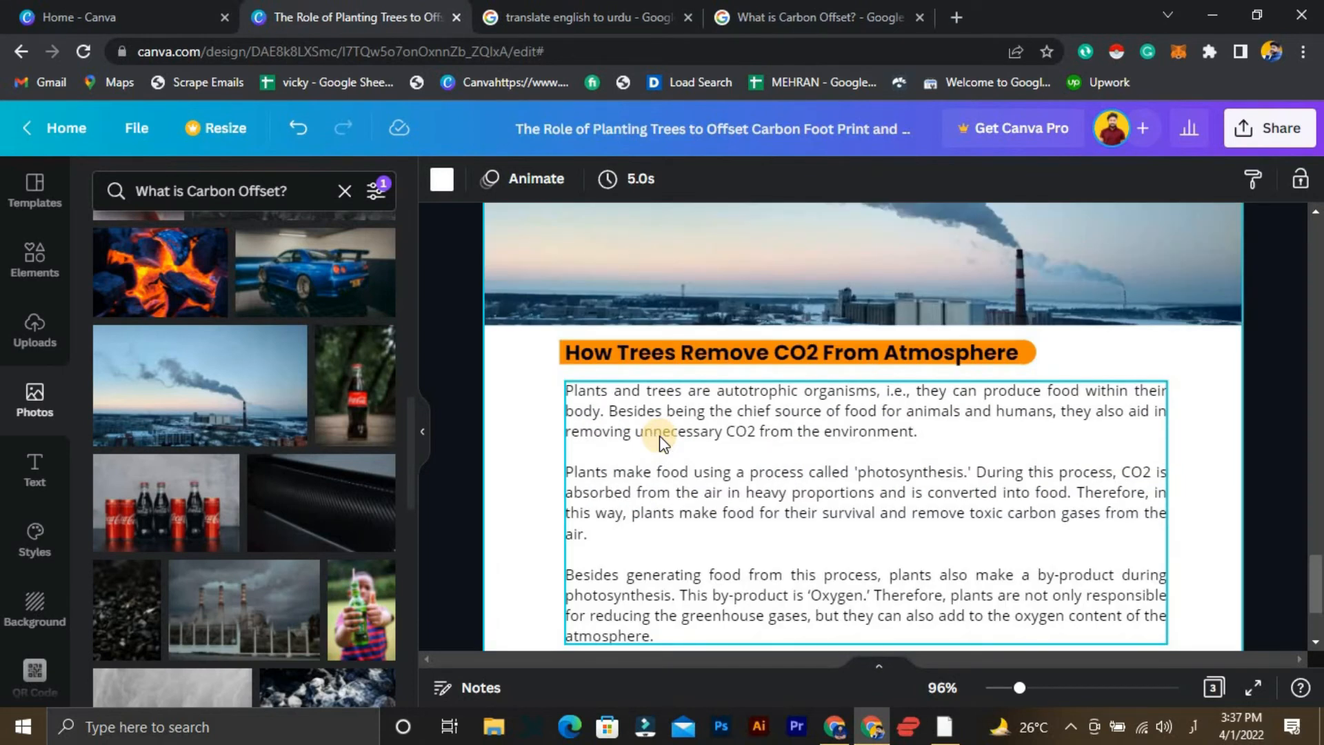
scroll(660, 439, down, 3)
click(849, 437)
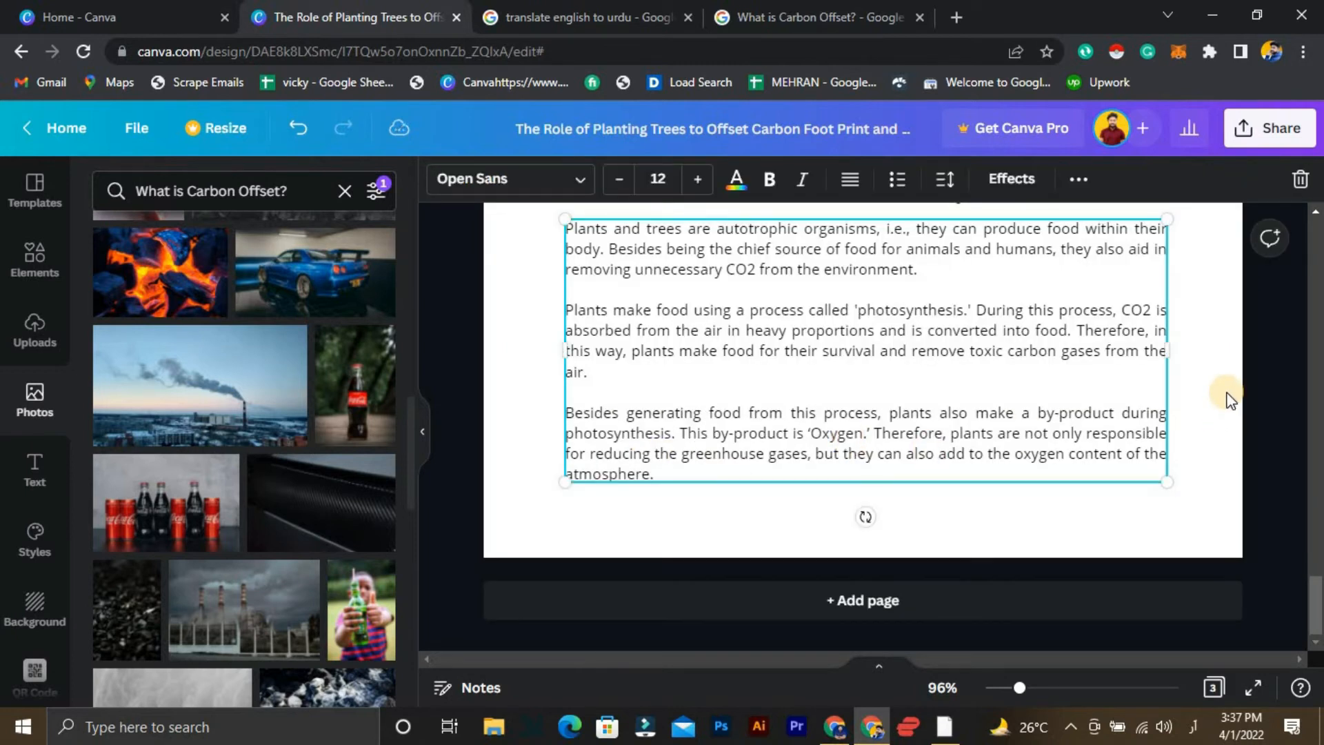
click(1232, 400)
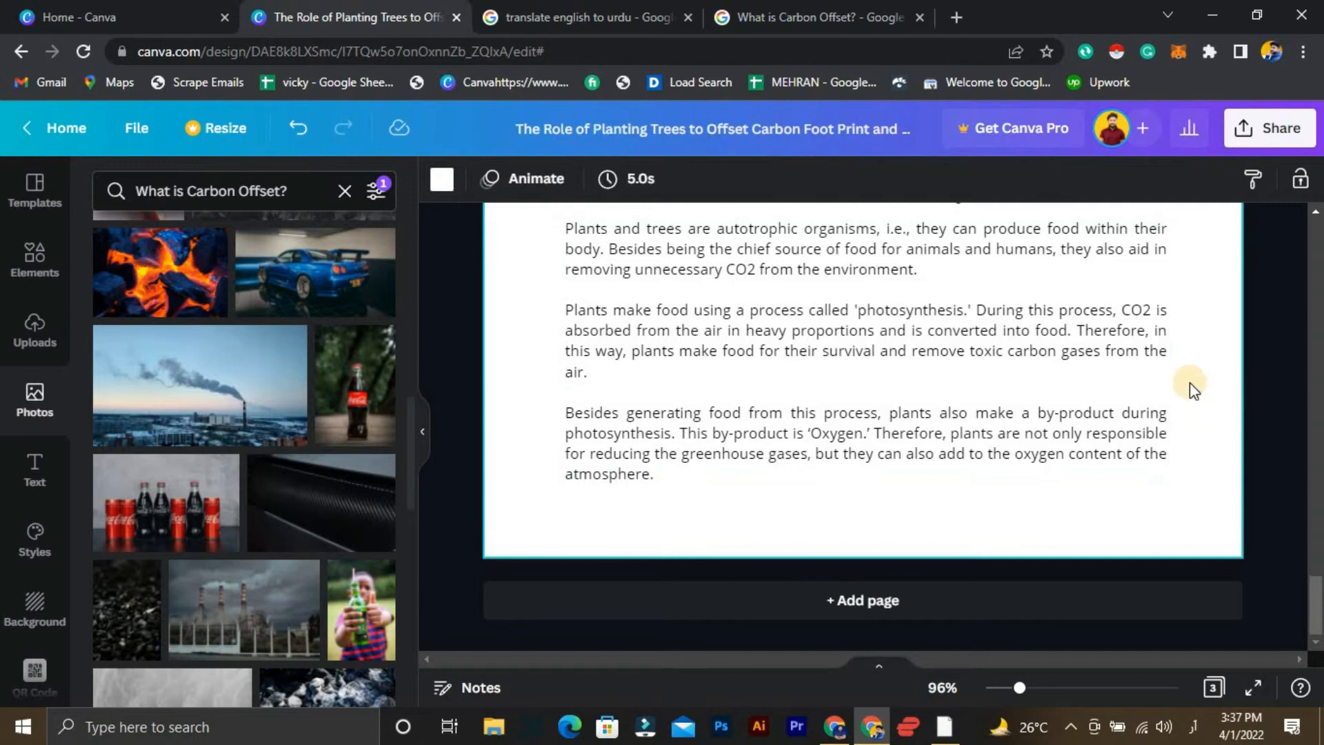
Narrow the "How Trees Remove CO2" body text box to about three fifths of its width and place a duplicate to its right.
click(1115, 364)
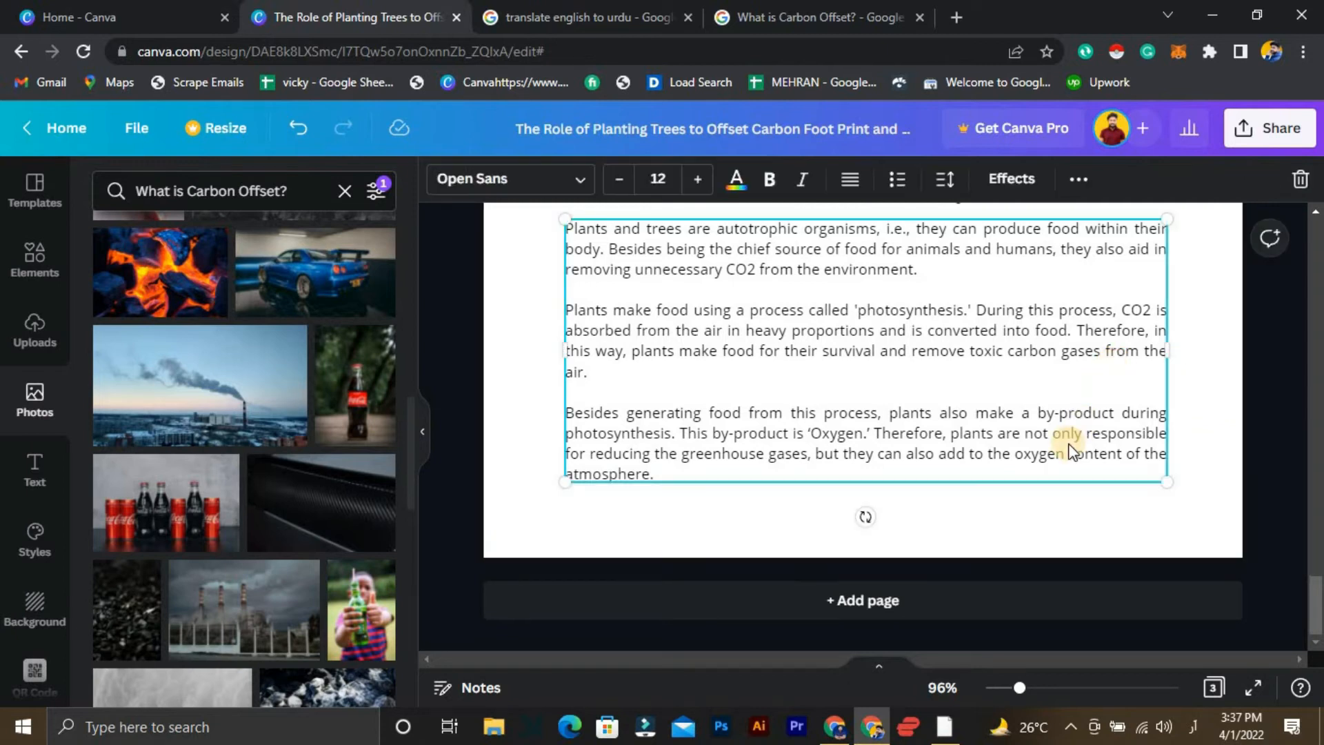
drag(1068, 345, 937, 334)
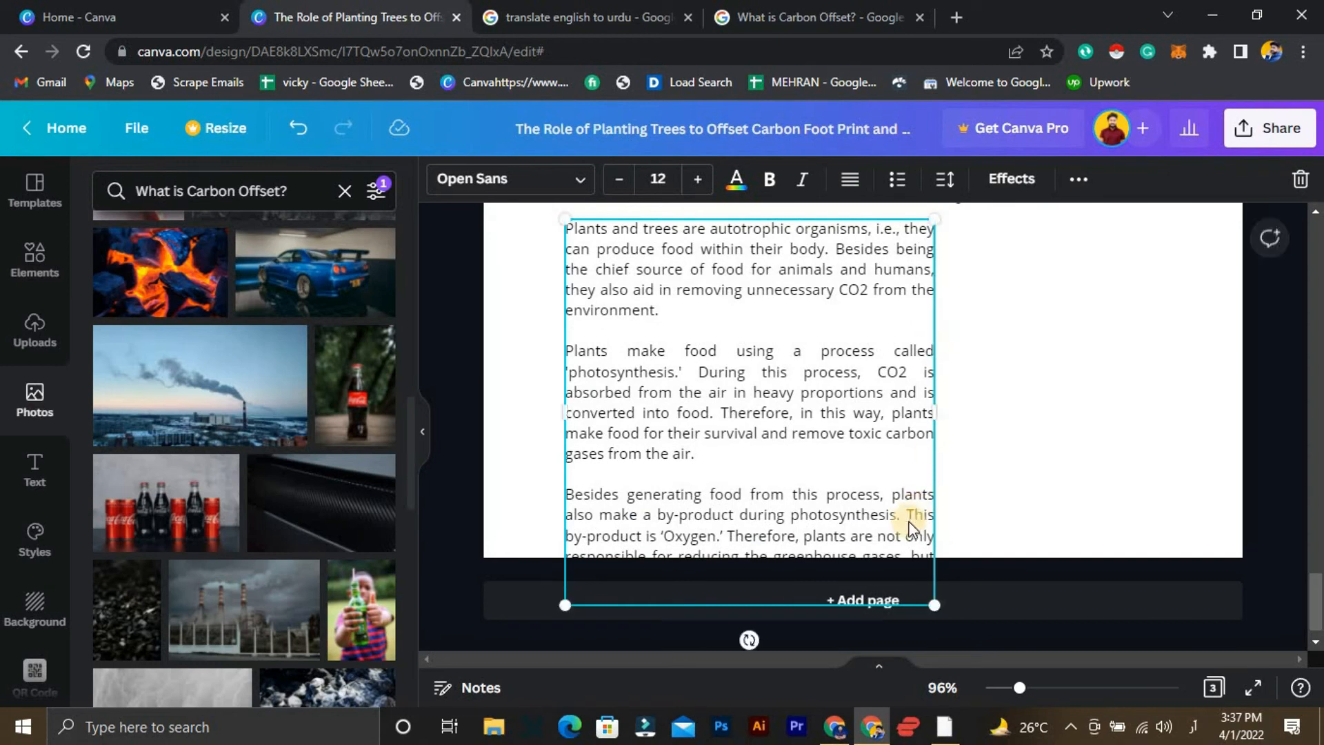
click(1041, 460)
drag(839, 395, 1235, 362)
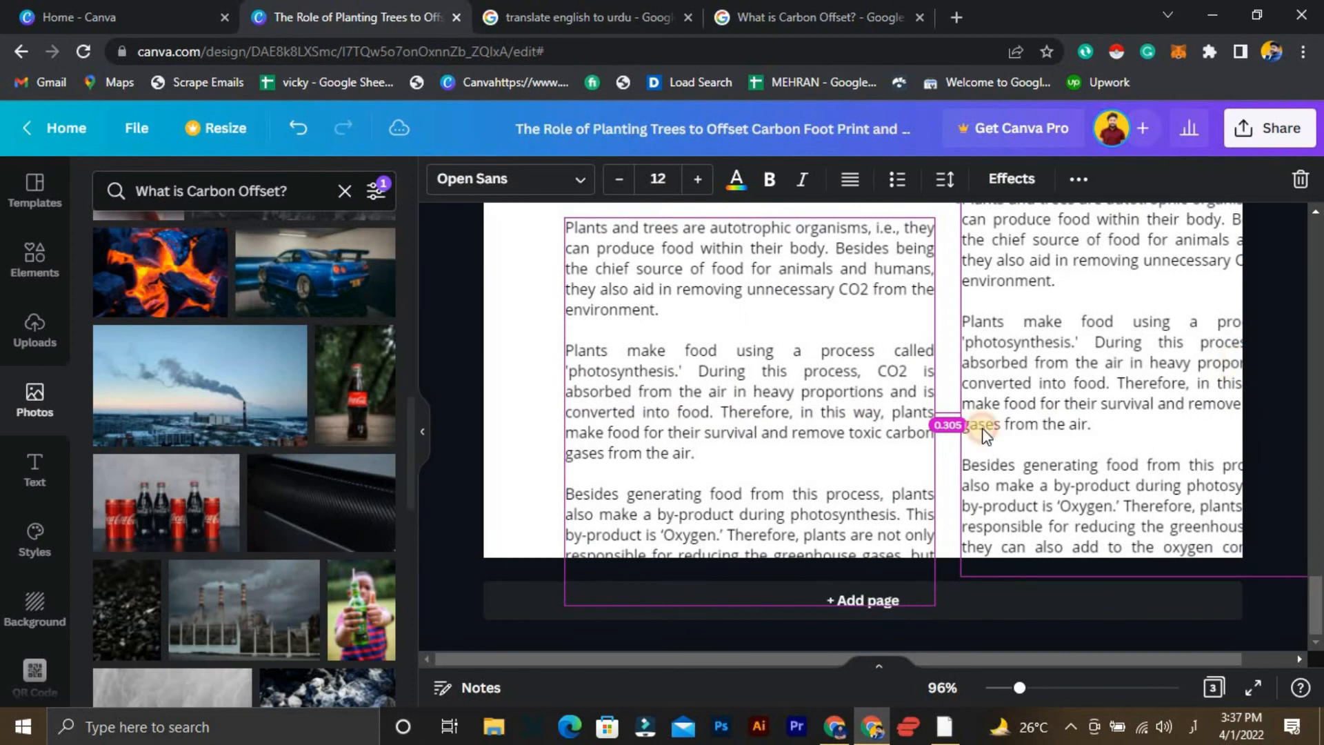
drag(983, 435, 983, 435)
Delete the last paragraph, "Besides generating food from this process", from the original narrowed text box.
click(858, 462)
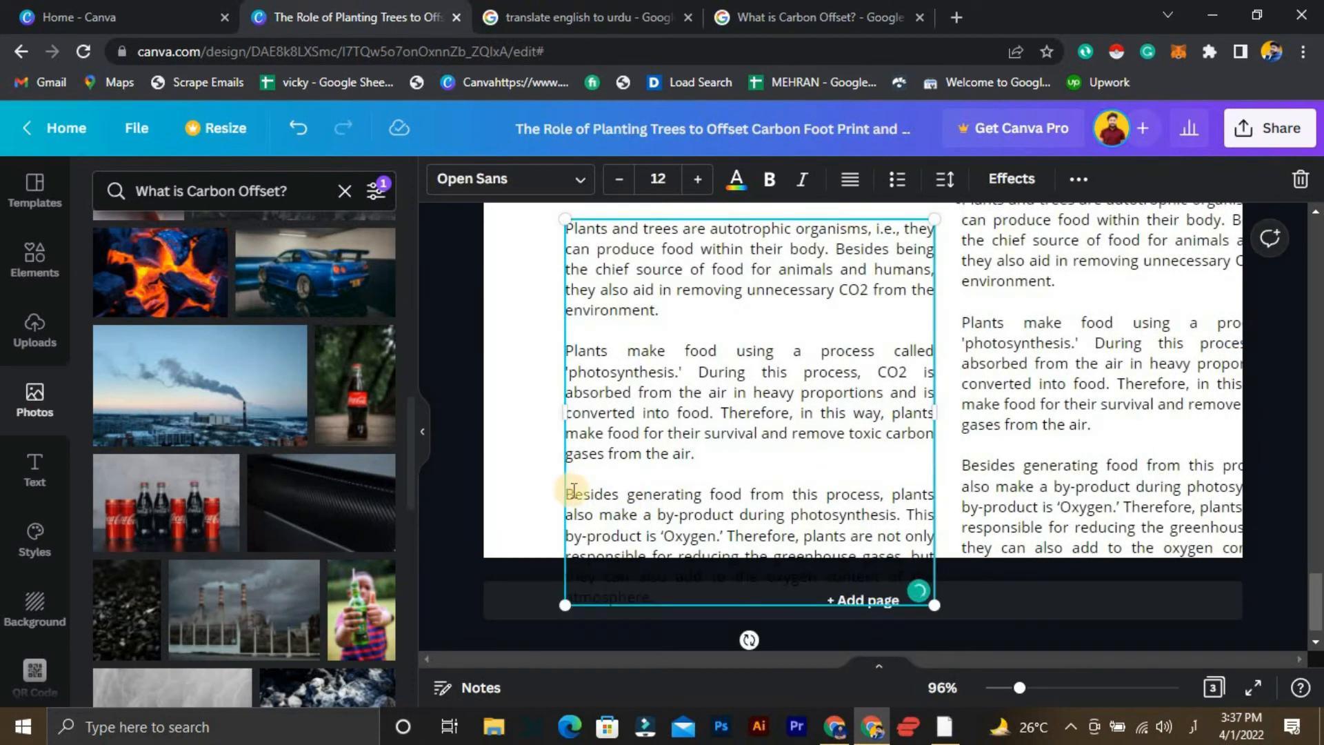
drag(570, 491, 662, 600)
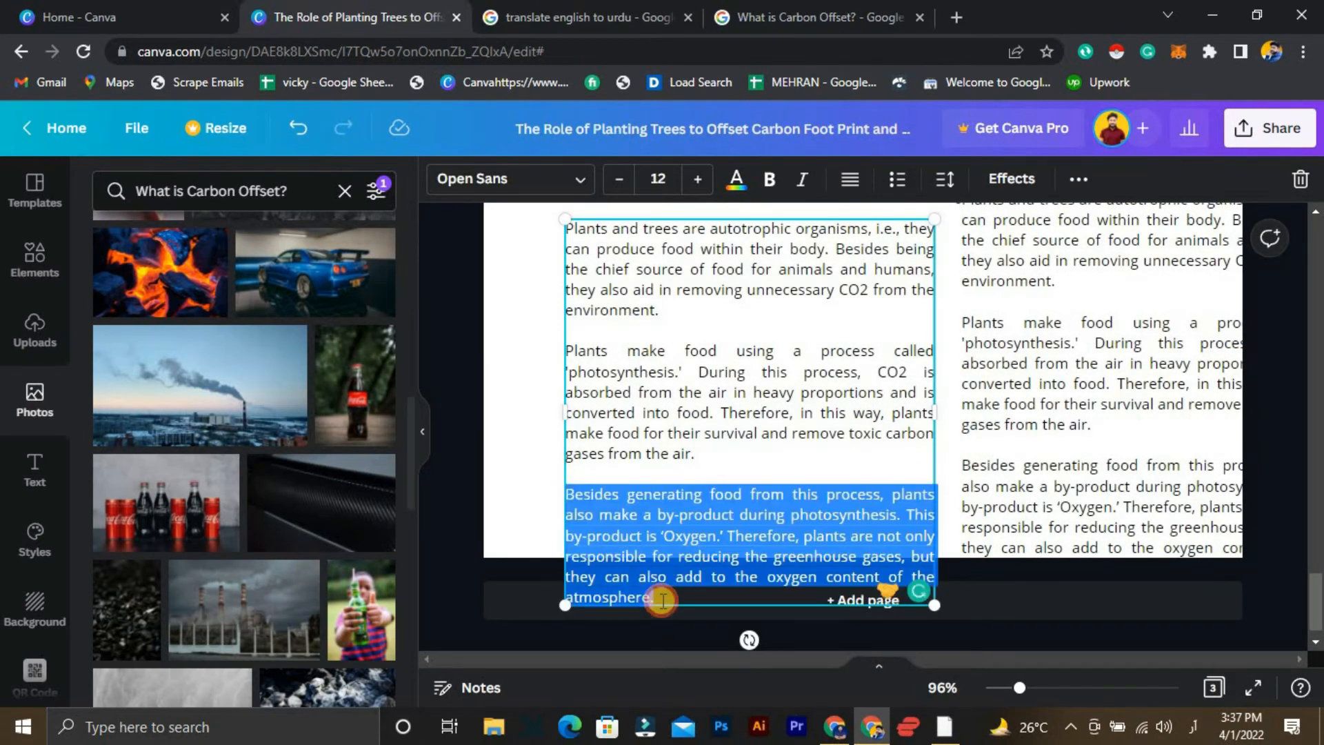
key(BackSpace)
key(BackSpace)
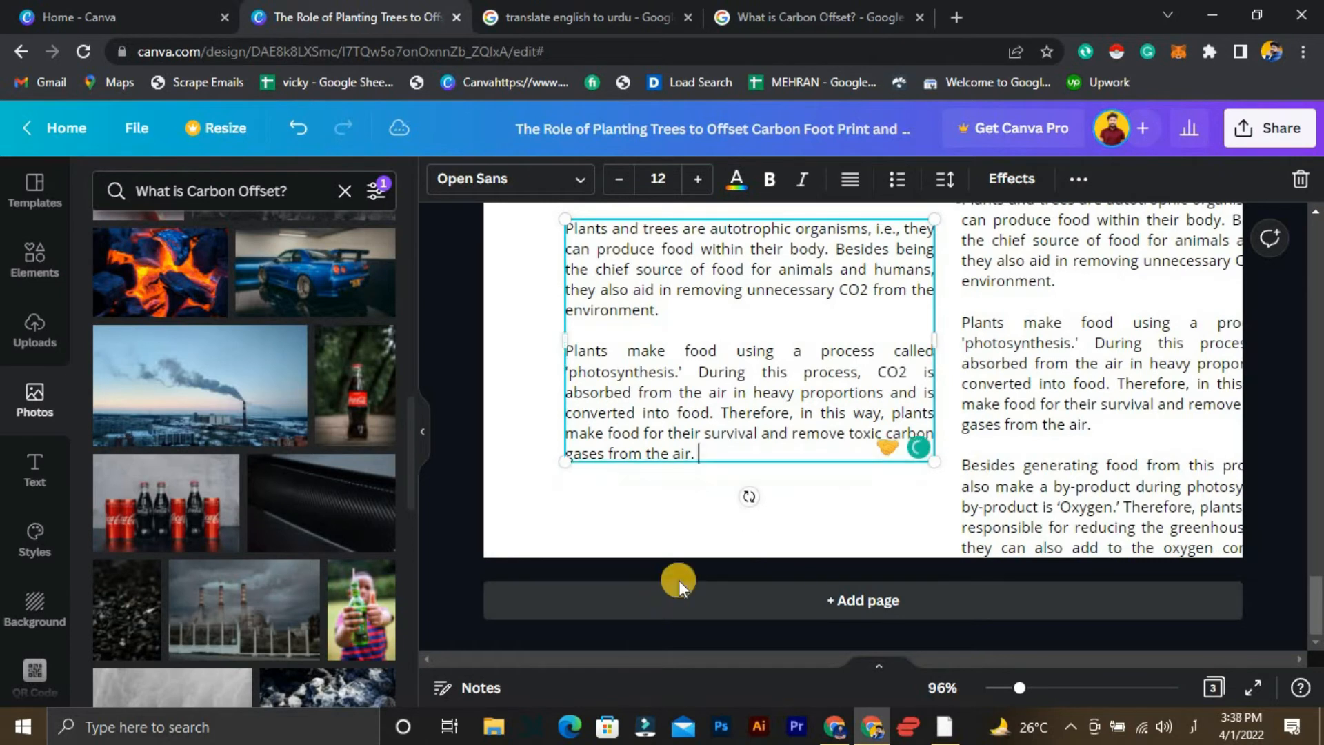
Delete the first two paragraphs from the duplicate text box, keeping only the "Besides generating food" paragraph.
double_click(1116, 436)
drag(1093, 445, 965, 221)
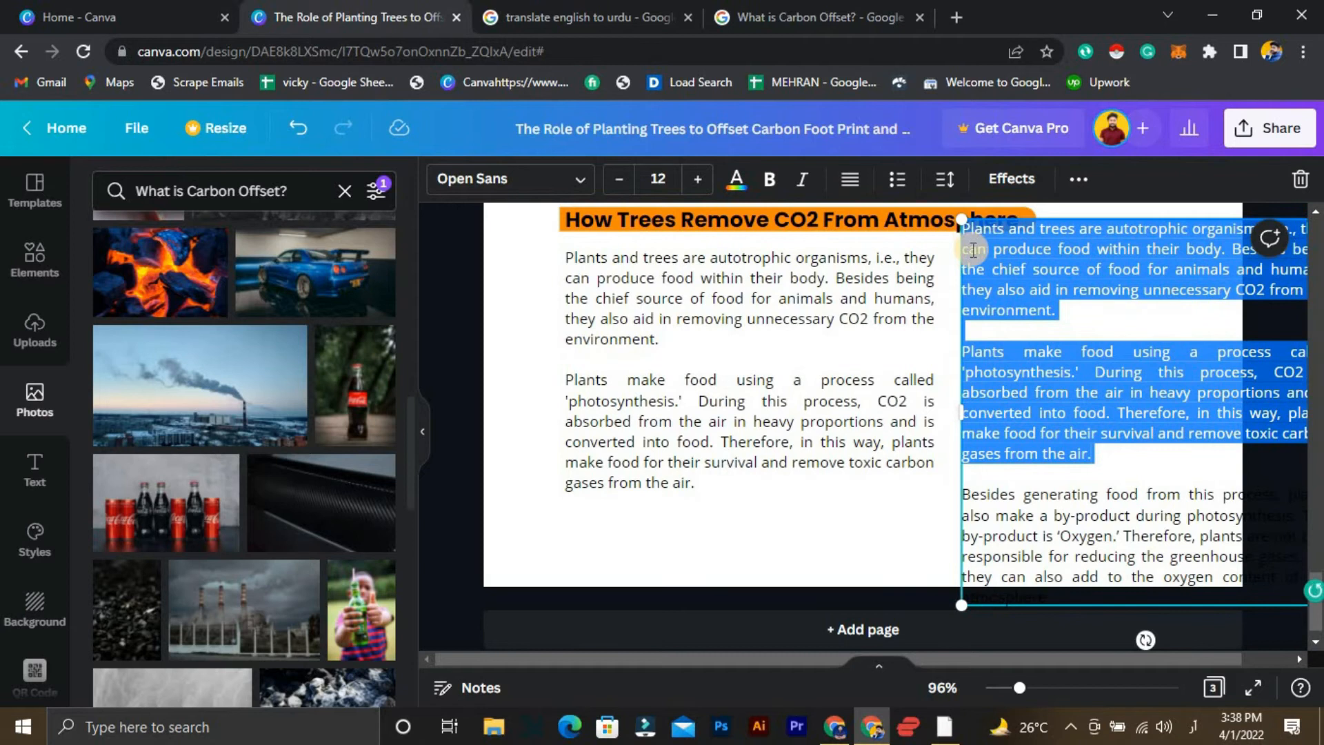
key(BackSpace)
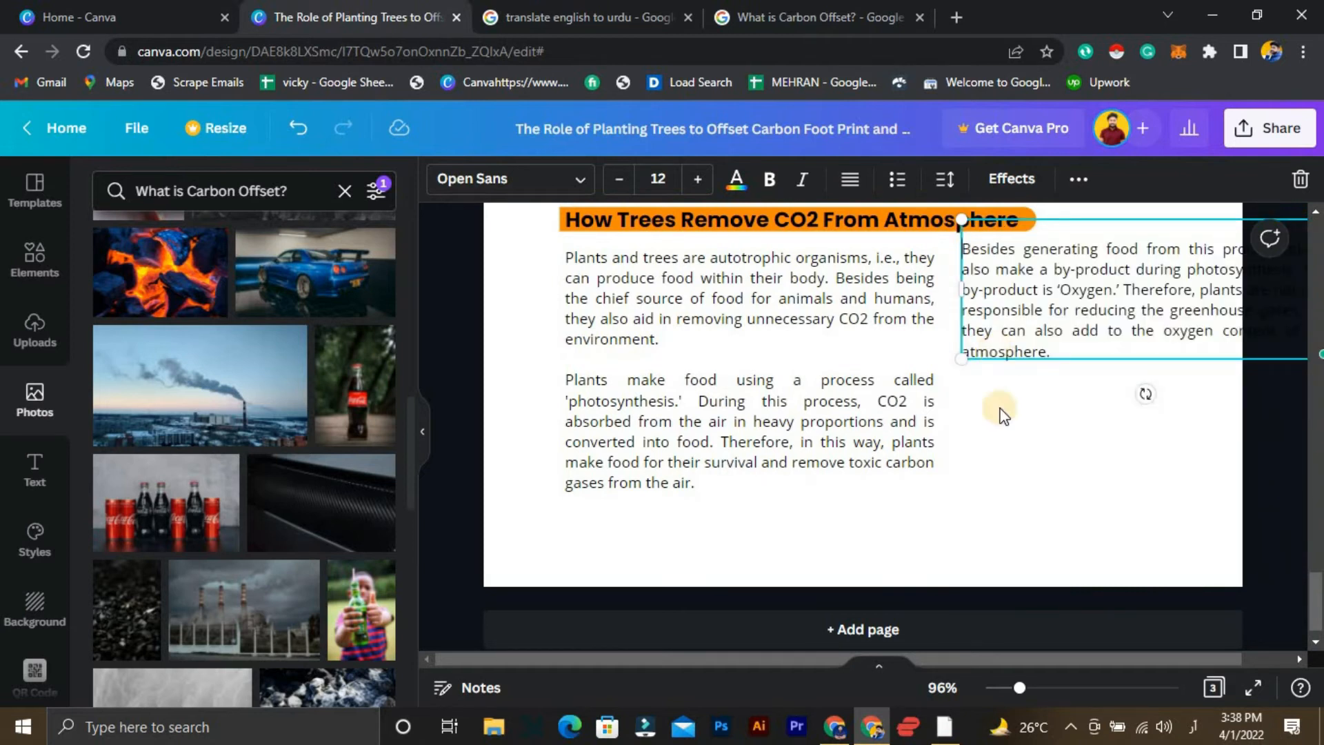
Move the "Besides generating food" text box to the left margin, widen it to the right text margin and nudge it down.
drag(1039, 271, 682, 439)
drag(929, 450, 1167, 466)
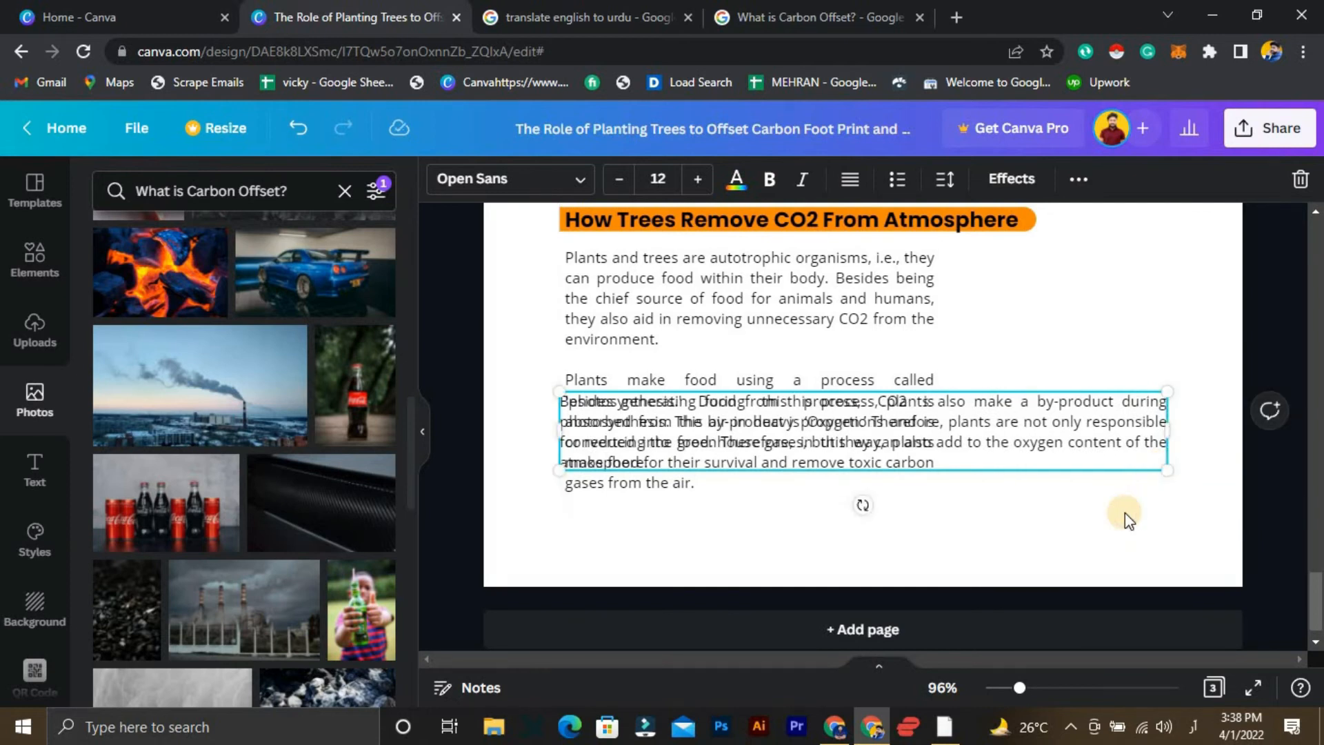
key(Down)
key(Down)
key(Down)
key(Down)
key(Down)
key(Down)
key(Down)
key(Down)
key(Down)
key(Down)
key(Down)
key(Down)
key(Down)
key(Down)
key(Down)
key(Down)
key(Down)
key(Down)
key(Down)
key(Down)
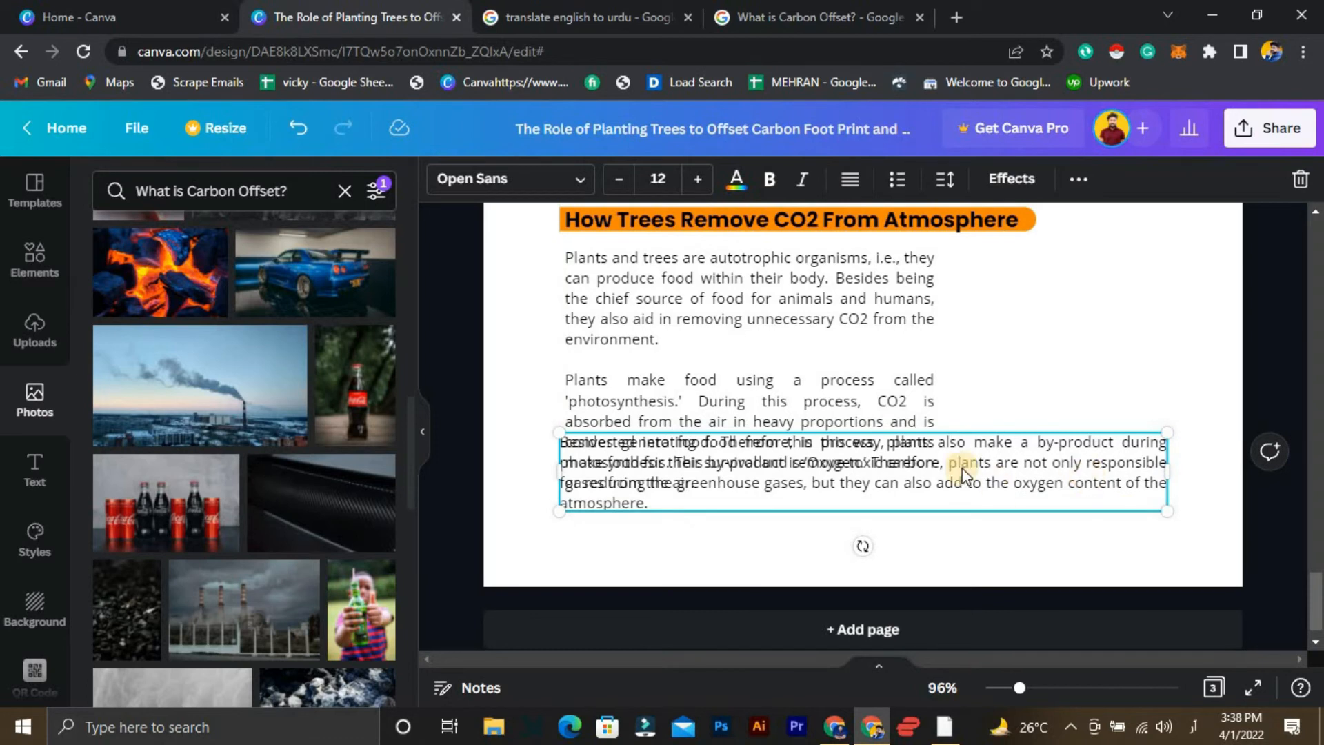
Join the "Plants make food" paragraph to the first paragraph by removing the blank line between them.
click(831, 388)
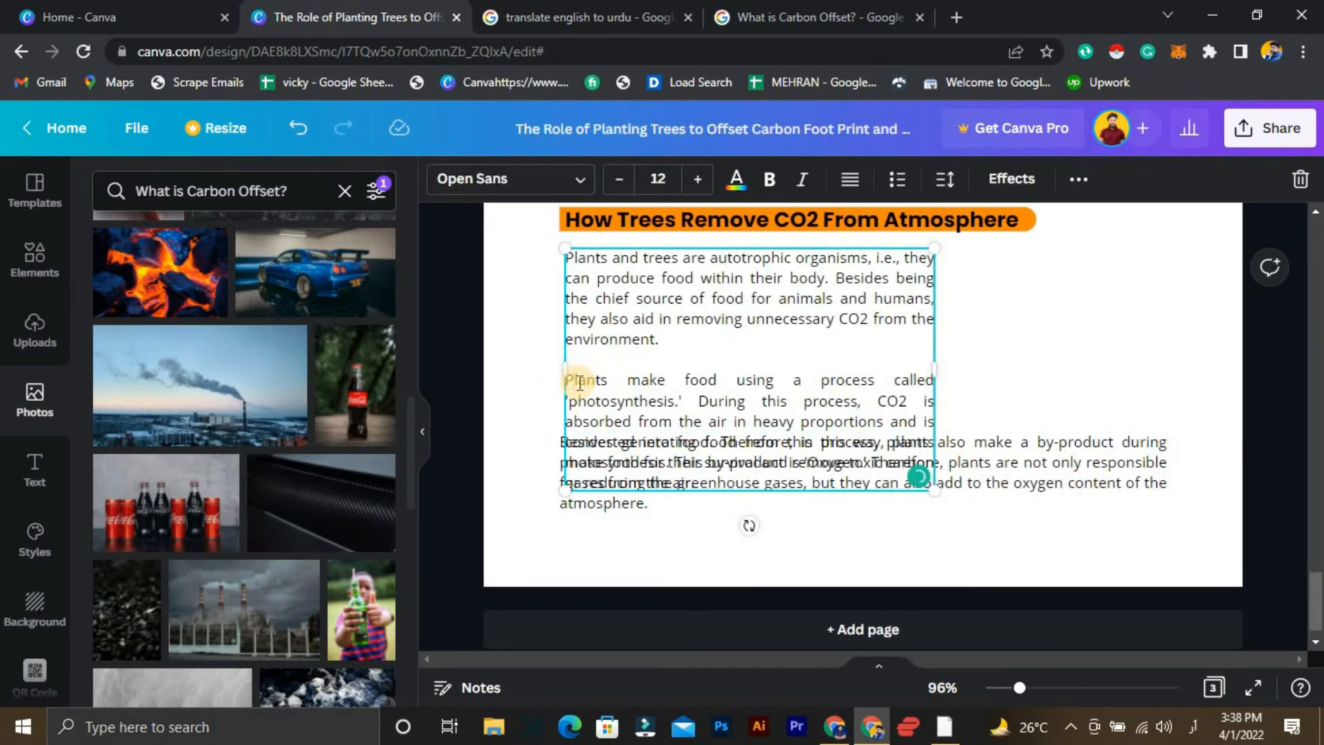
click(579, 382)
key(BackSpace)
key(BackSpace)
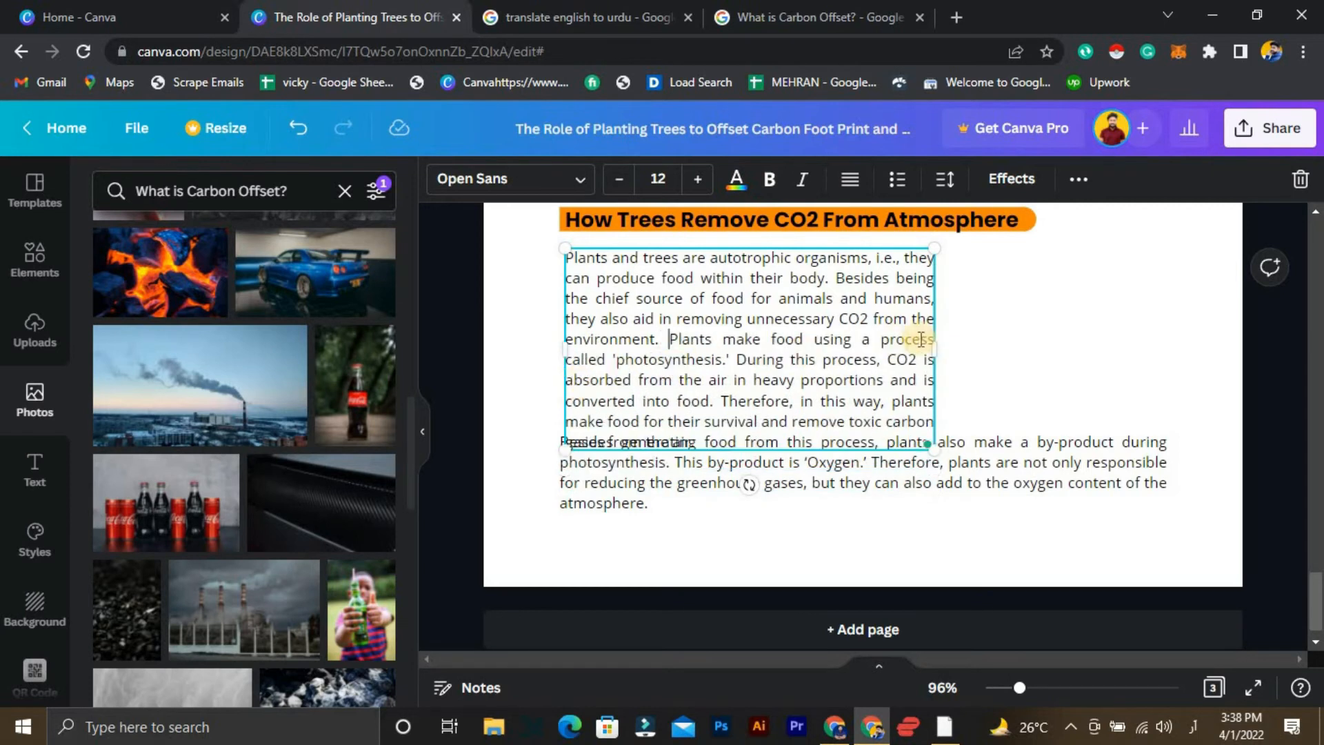
Nudge the "Besides generating food" text box down until it sits directly beneath the narrowed upper text.
click(987, 459)
key(Down)
key(Down)
key(Down)
key(Down)
key(Down)
key(Down)
key(Down)
key(Down)
key(Down)
key(Down)
key(Down)
key(Down)
key(Down)
key(Down)
key(Down)
key(Down)
key(Down)
key(Down)
key(Down)
key(Down)
key(Down)
key(Down)
key(Down)
key(Down)
key(Down)
key(Down)
key(Down)
key(Down)
key(Down)
key(Down)
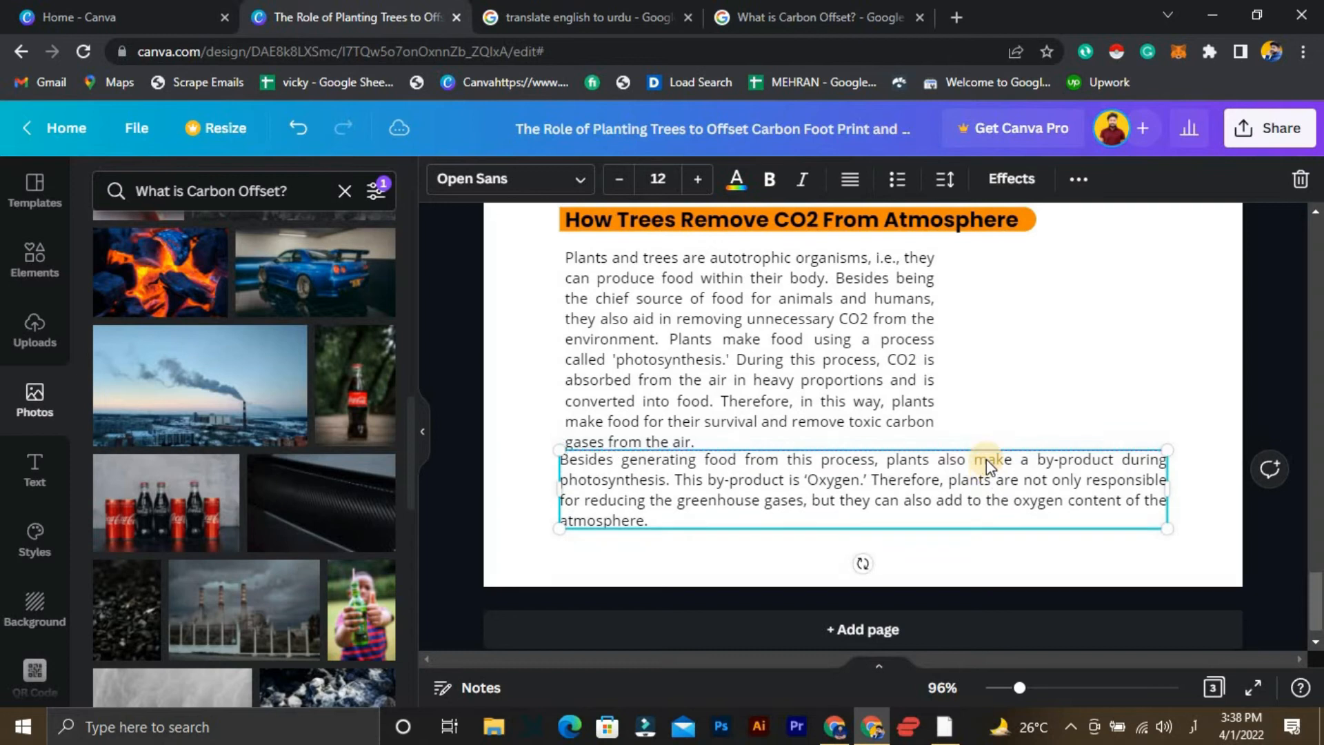
click(1049, 376)
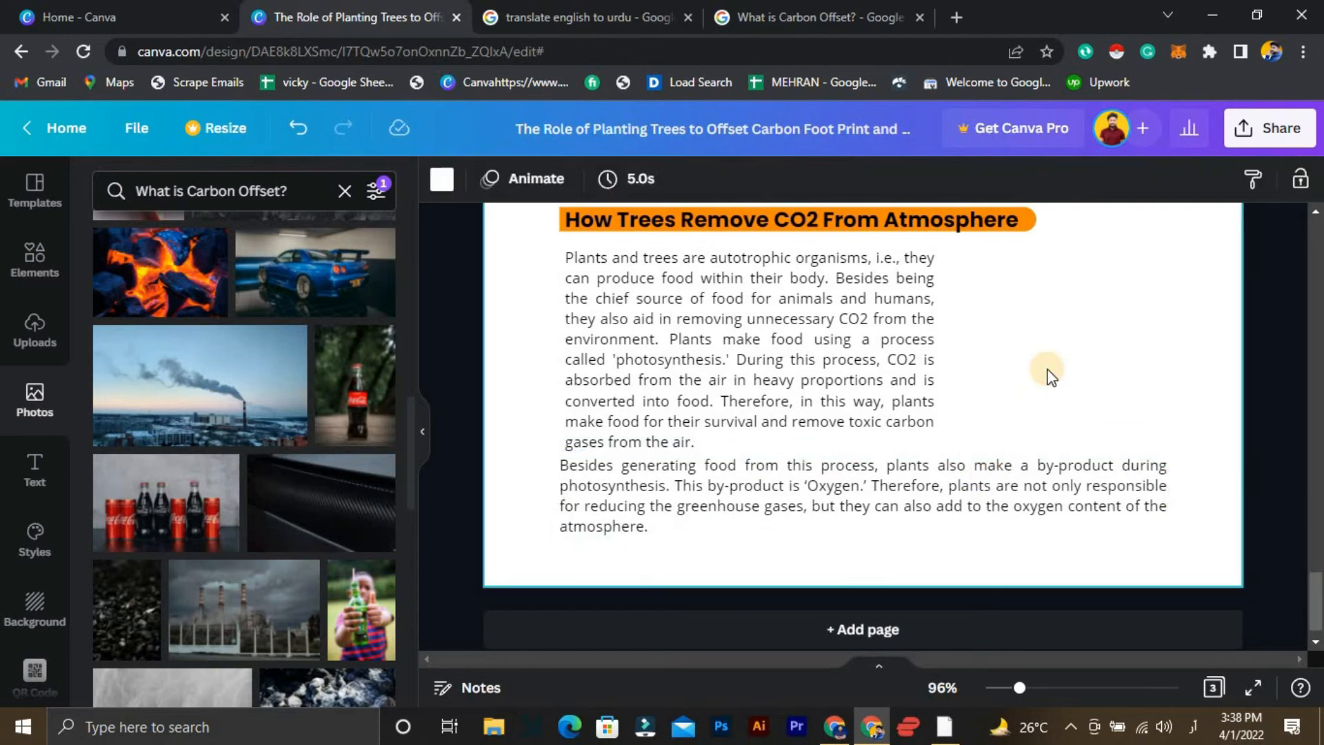
Adjust the left edge of the "Besides generating food" text box to line up with the text above it.
click(633, 509)
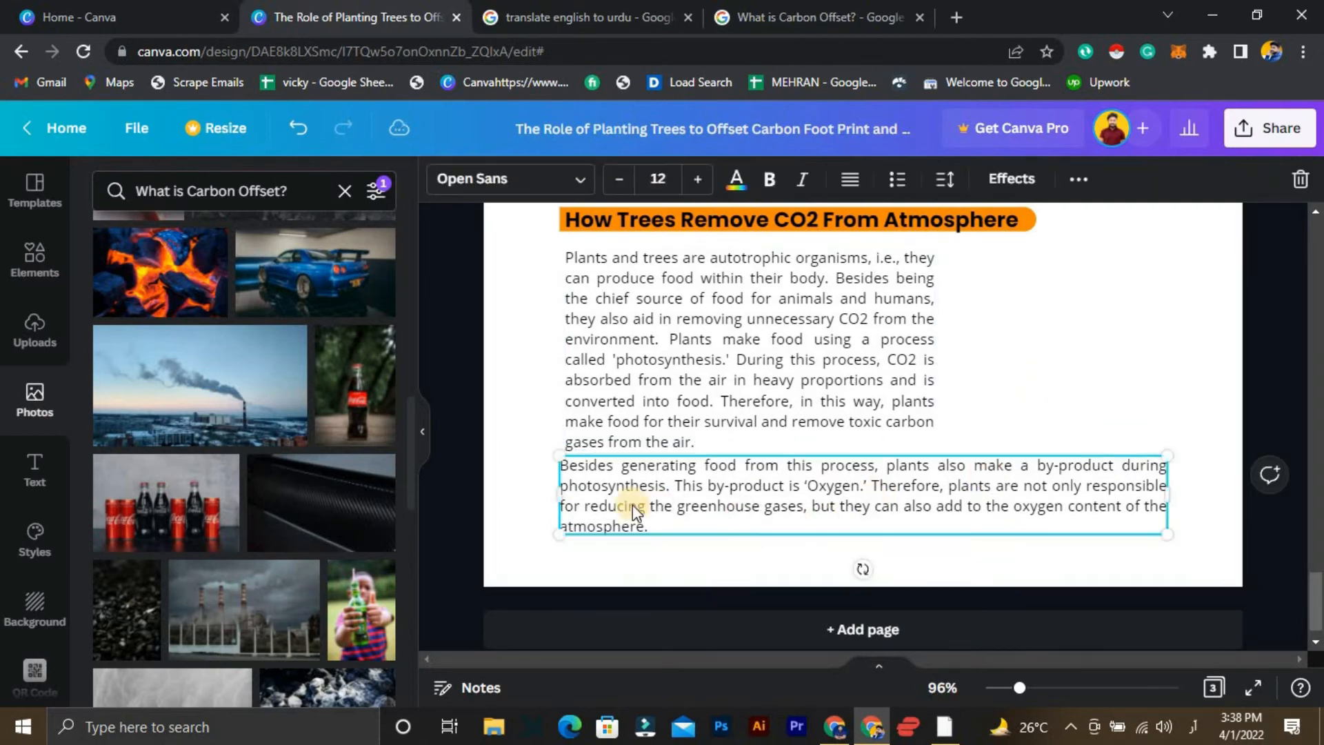
drag(554, 493, 565, 494)
click(515, 458)
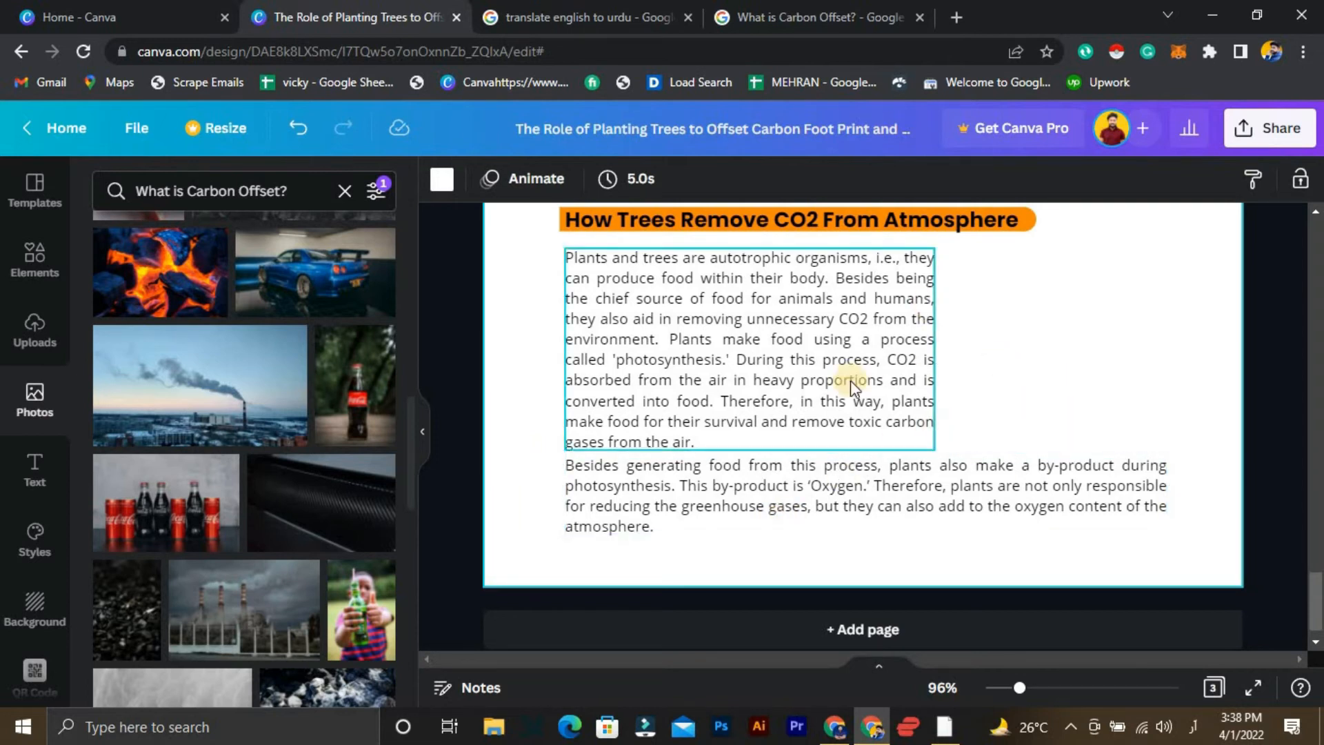
Open the design elements library and fine-tune the factory smoke photo's right edge to meet the page edge.
click(20, 259)
scroll(1021, 447, up, 5)
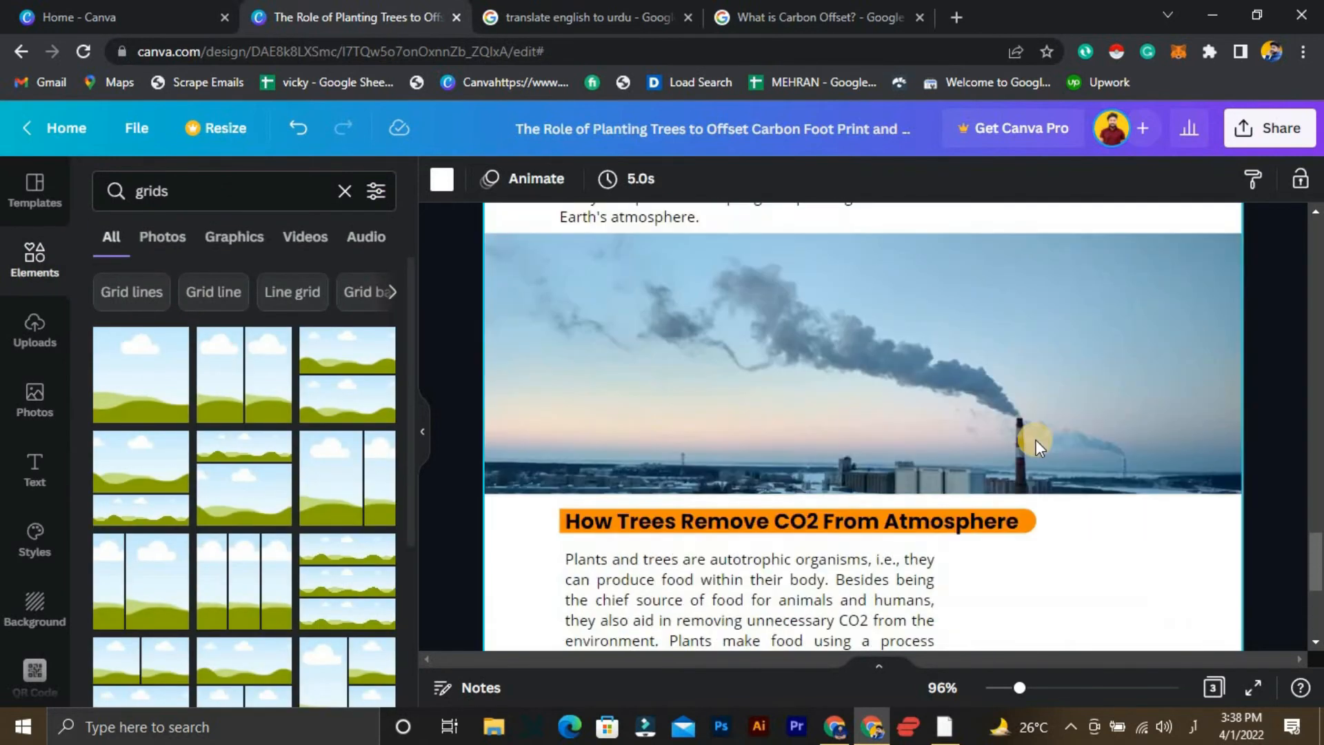
scroll(1092, 437, down, 1)
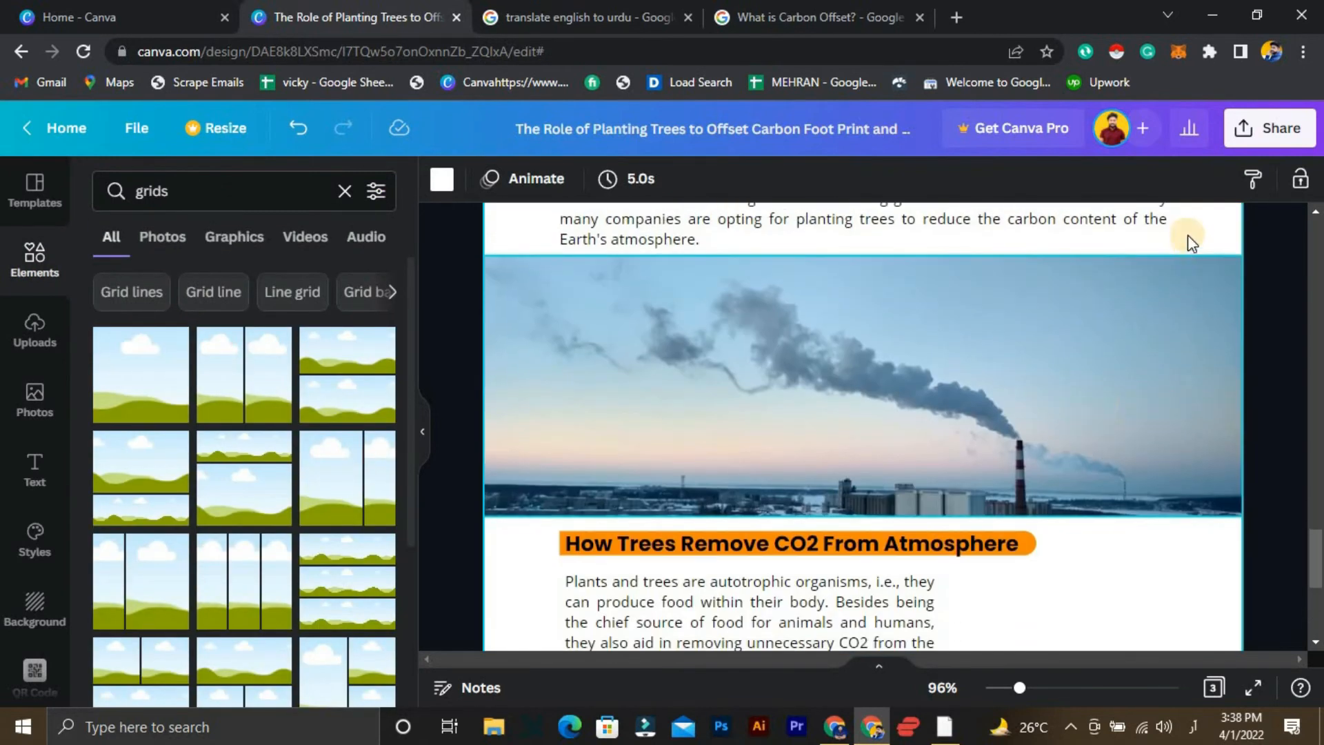
click(1238, 349)
mouse_move(1238, 349)
mouse_down()
mouse_move(1171, 340)
mouse_move(1243, 353)
mouse_up()
scroll(1158, 526, down, 5)
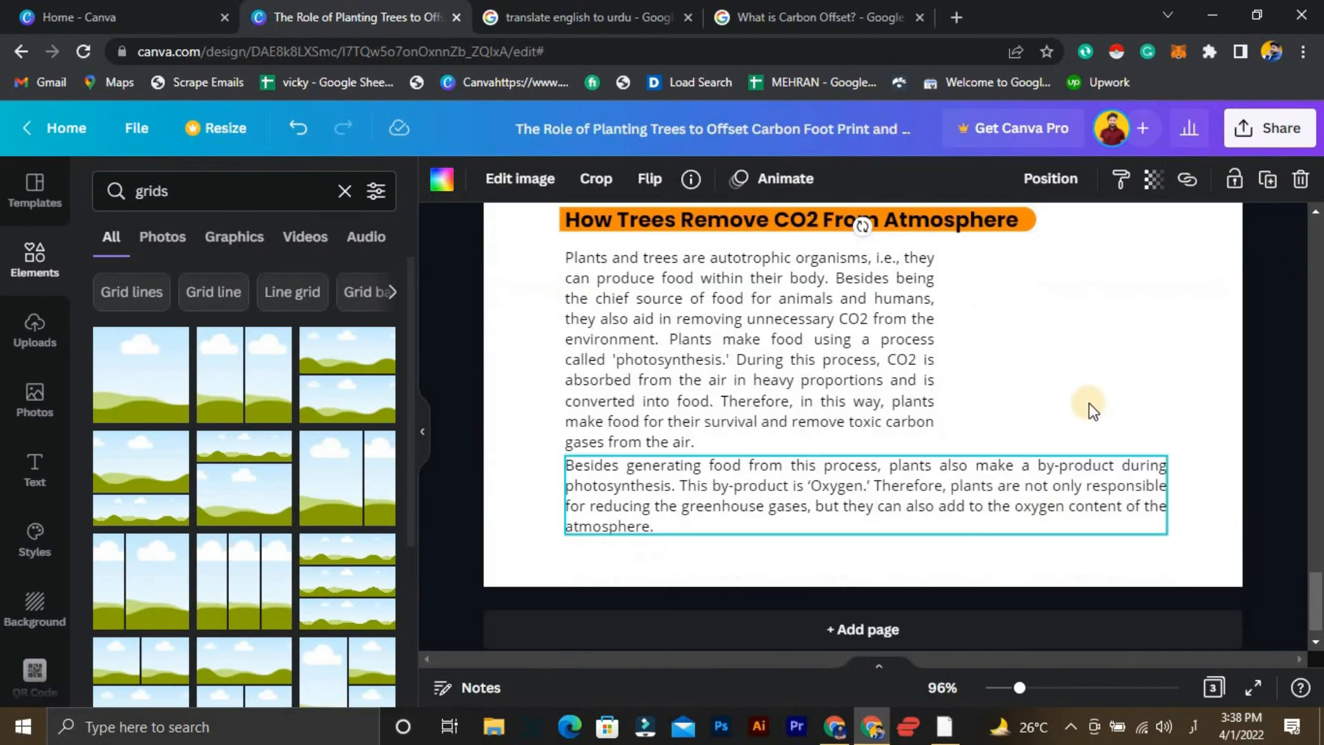
Search the elements library for "frame".
double_click(182, 205)
text(ندم)
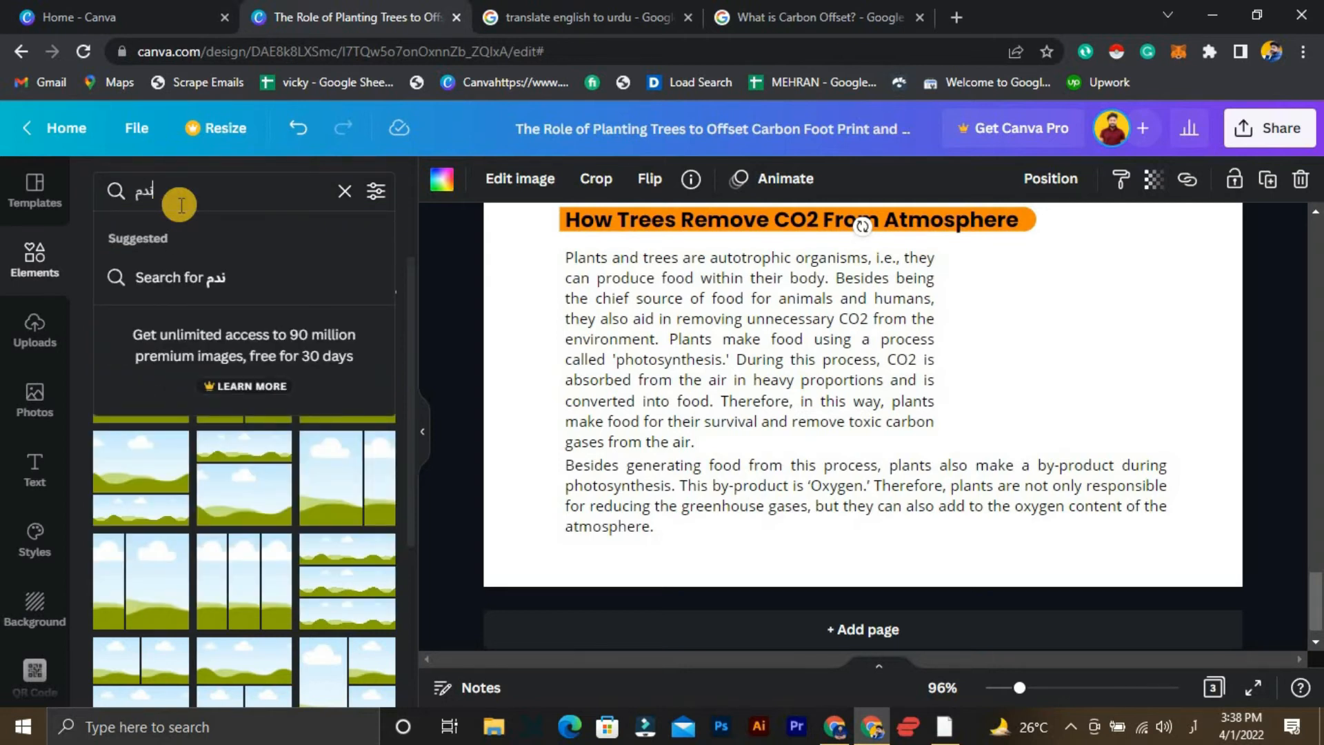
key(BackSpace)
key(BackSpace)
key(BackSpace)
text(frame)
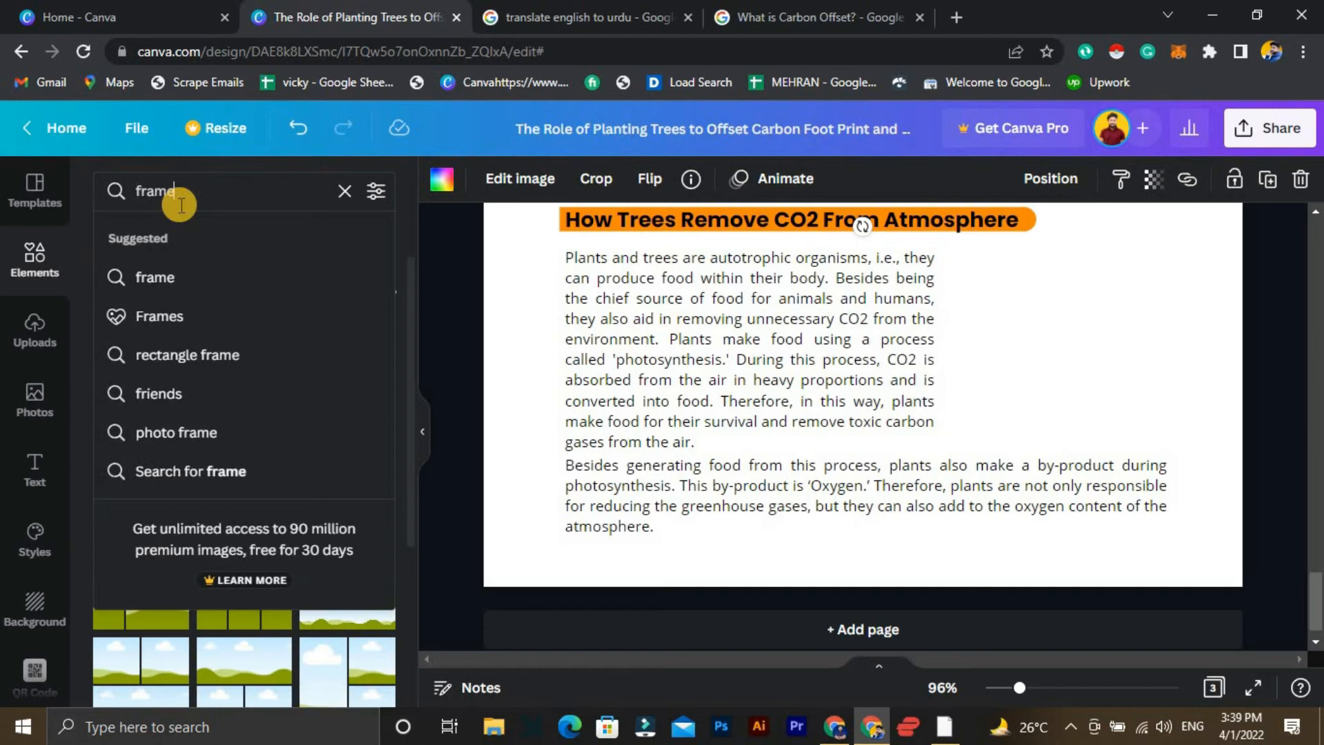
key(Return)
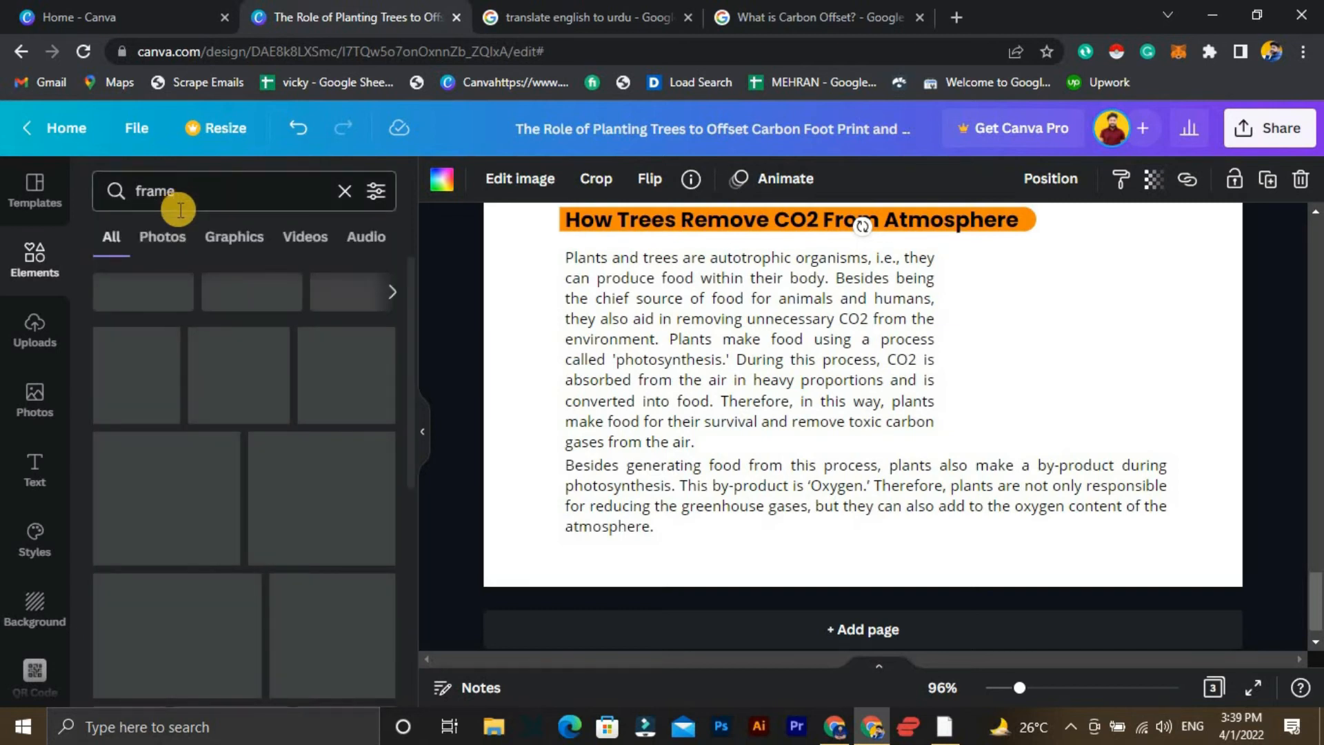
Add a circular picture frame, shrink it and place it beside the CO2 text, slightly overhanging the page's right edge.
click(137, 398)
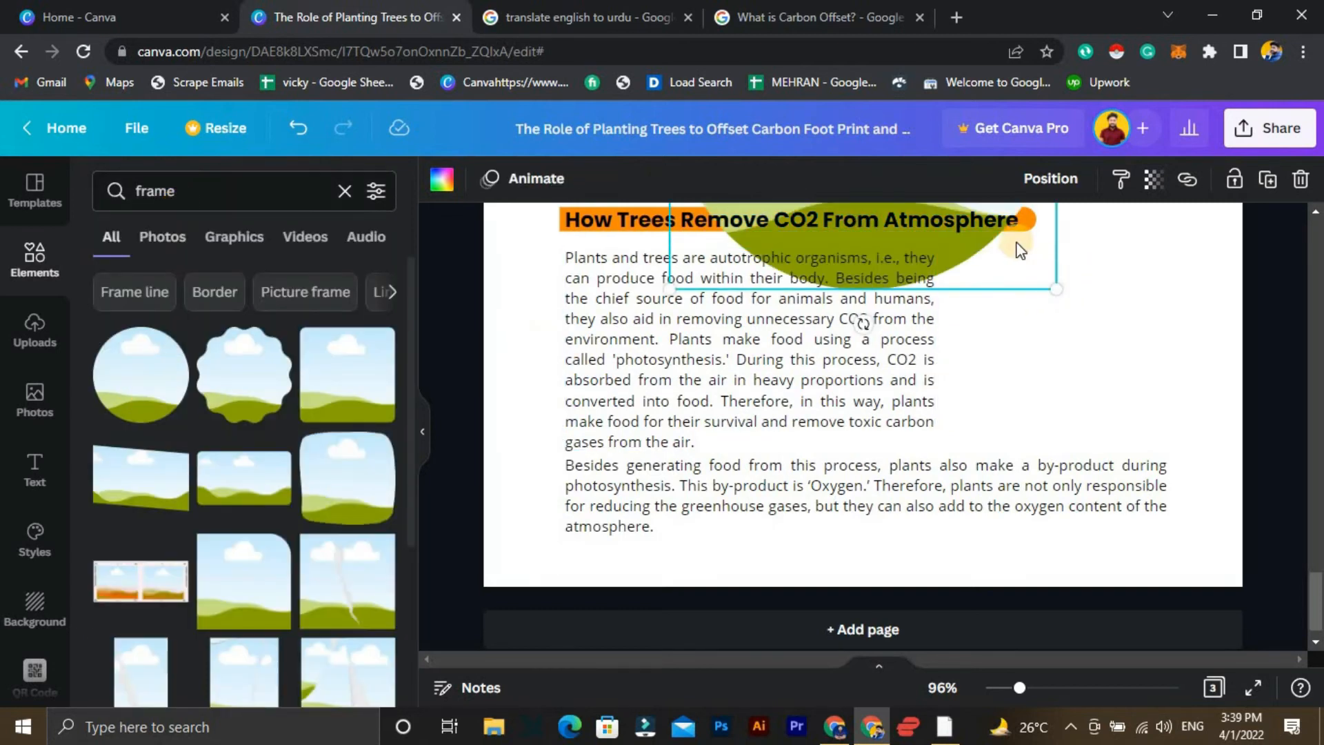
drag(980, 252, 1134, 403)
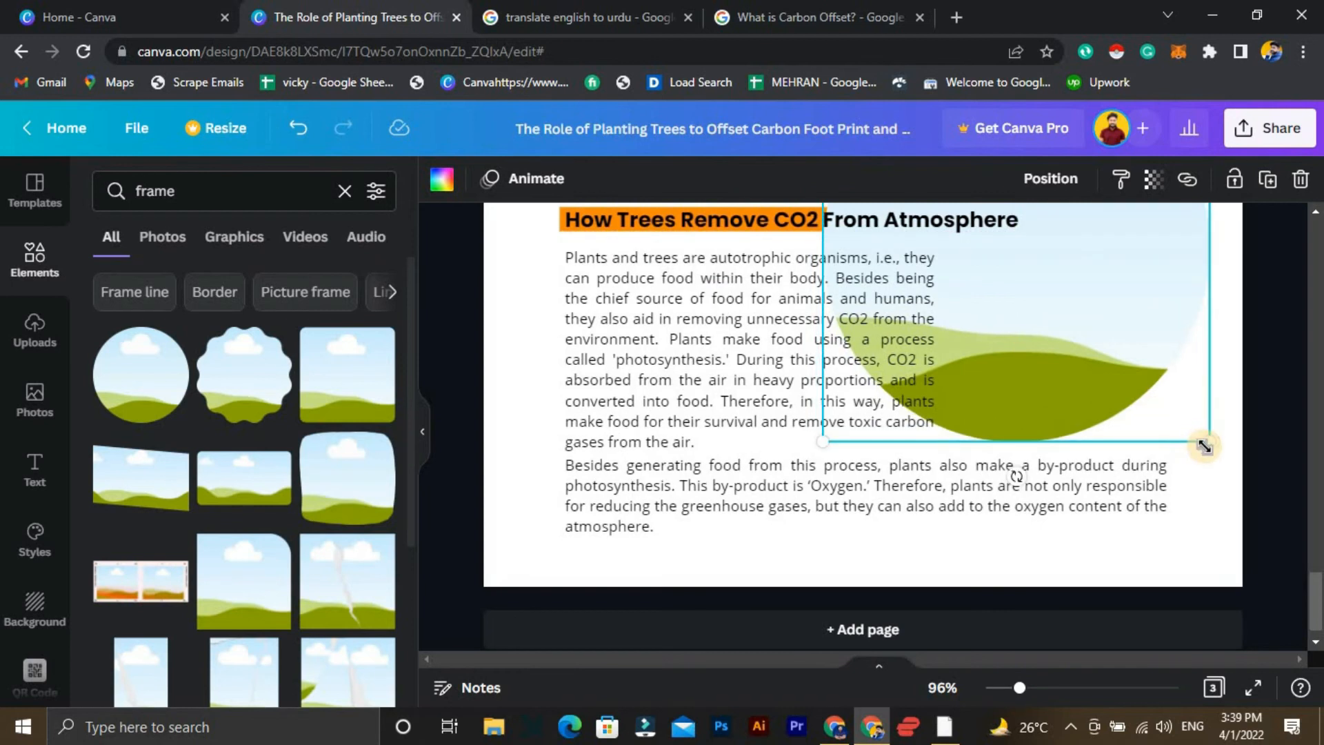
drag(1086, 321, 1167, 434)
drag(1070, 349, 1181, 369)
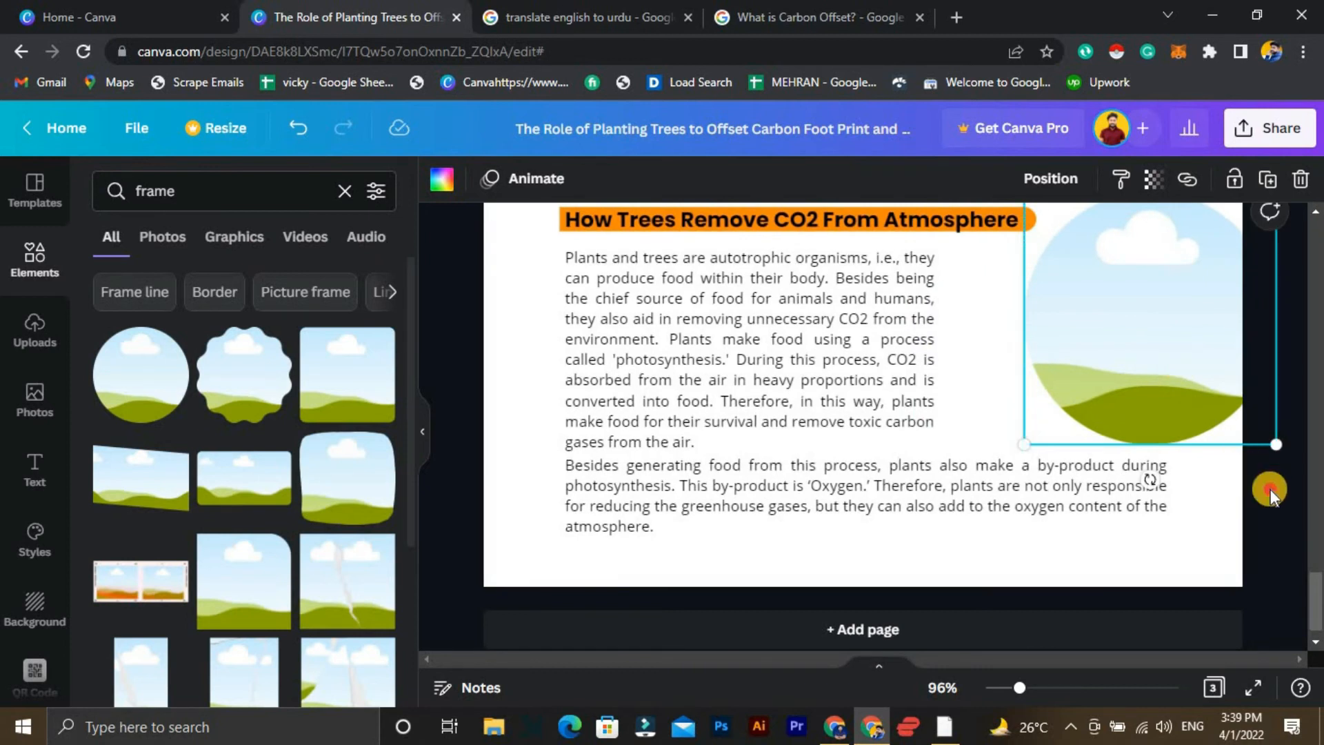
scroll(1271, 490, up, 3)
drag(1037, 355, 1043, 364)
click(1274, 324)
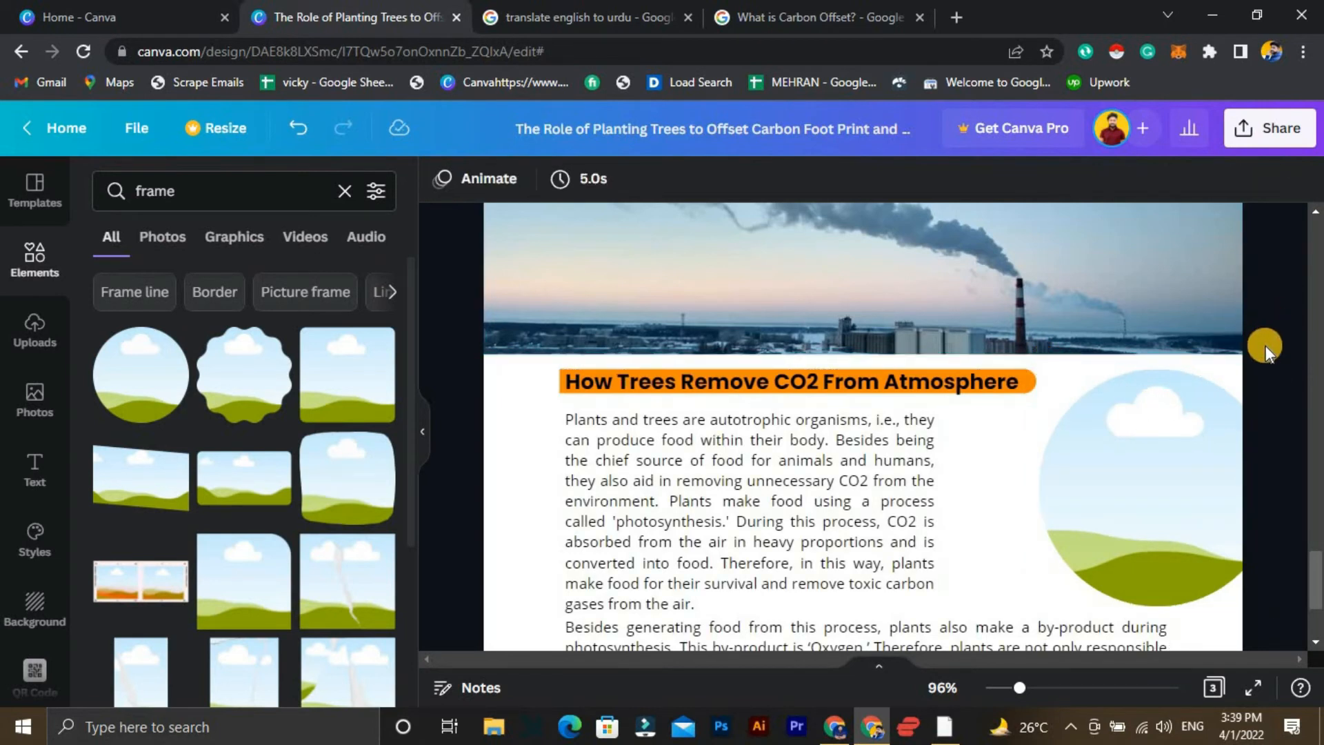
Add a circle shape slightly larger than the picture frame, position it over the frame and fill it with the document's orange.
click(1151, 449)
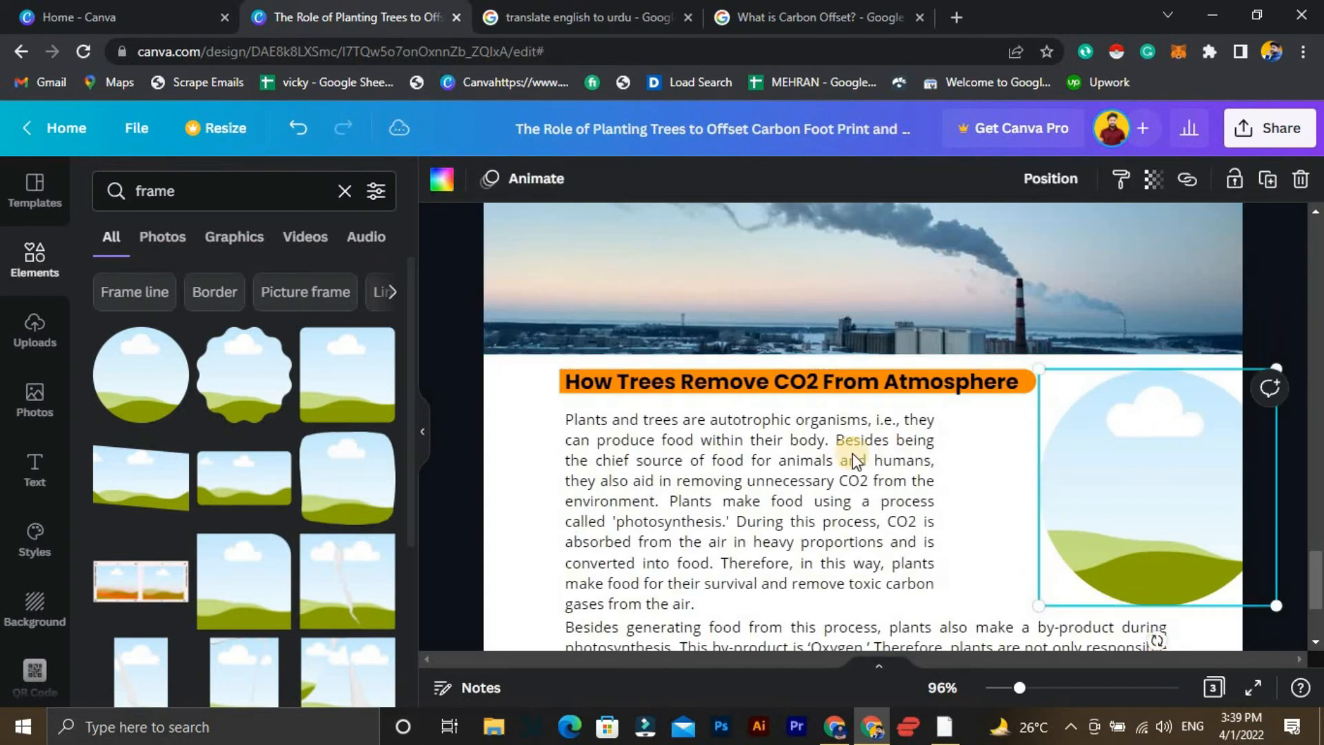
click(960, 472)
key(c)
drag(1074, 407, 1225, 487)
drag(939, 602, 1043, 532)
drag(1234, 433, 1217, 553)
drag(1005, 334, 1081, 420)
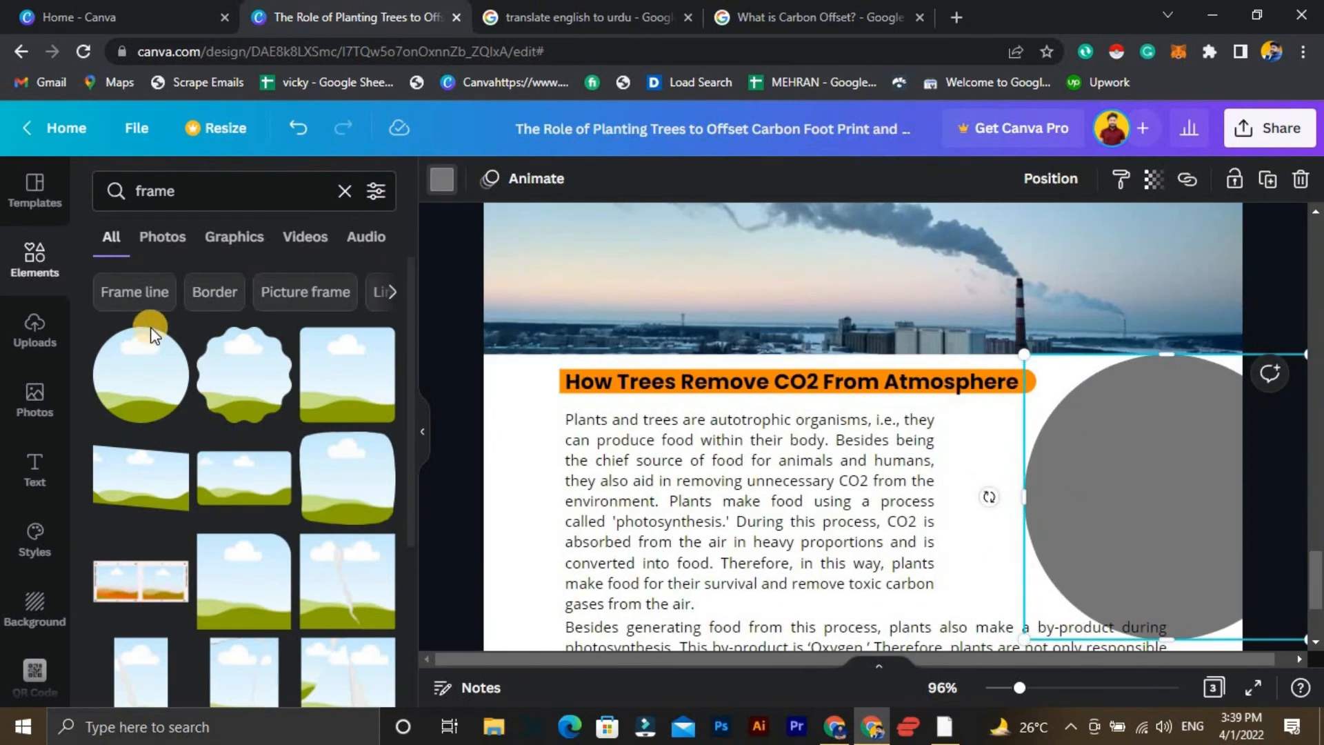
click(441, 179)
click(270, 280)
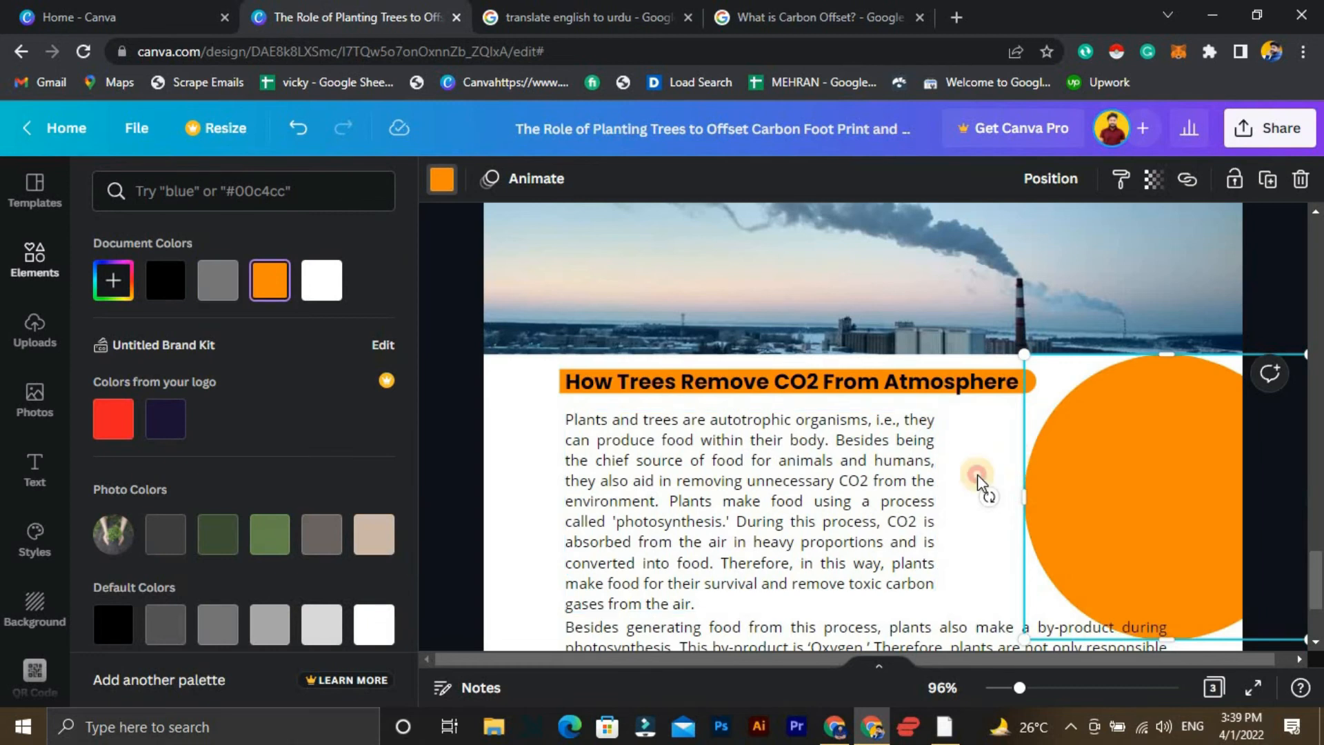
Send the orange circle behind the circular picture frame and shrink it slightly.
click(978, 476)
click(1156, 534)
scroll(1159, 531, down, 2)
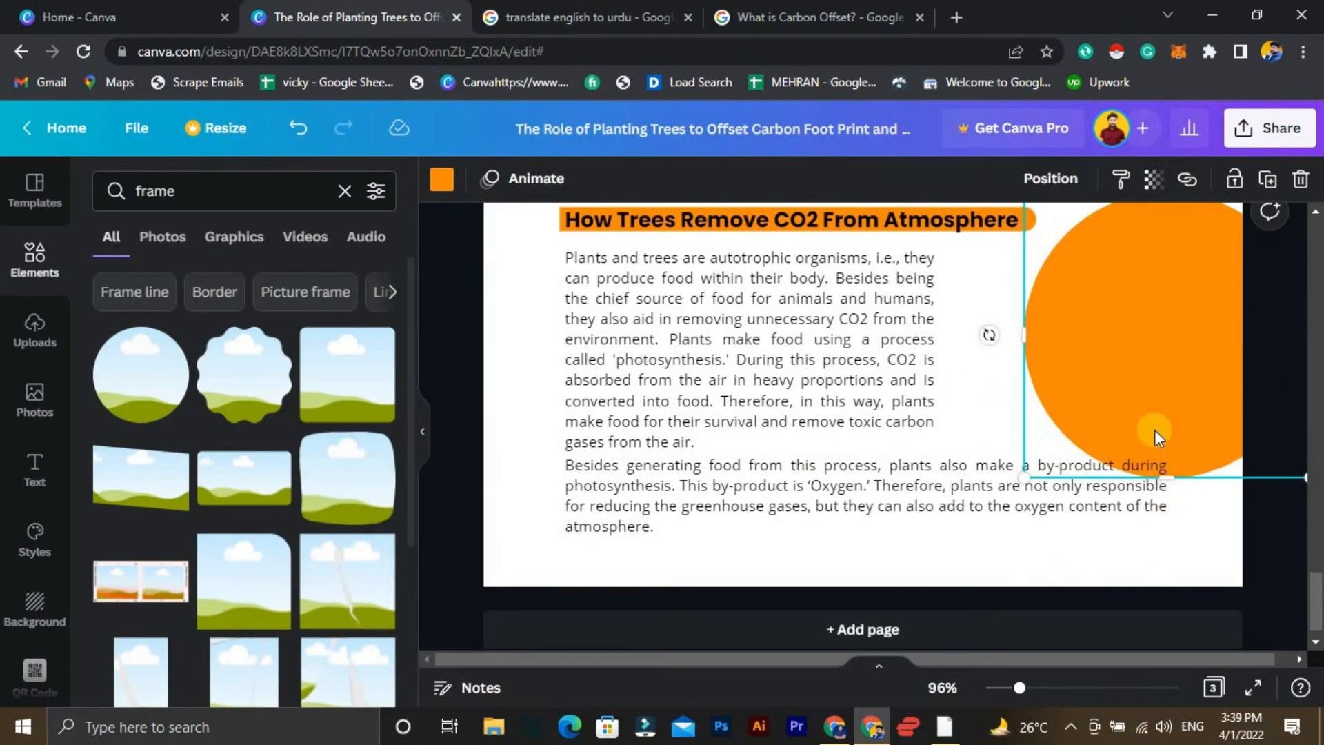
key(ctrl+bracketleft)
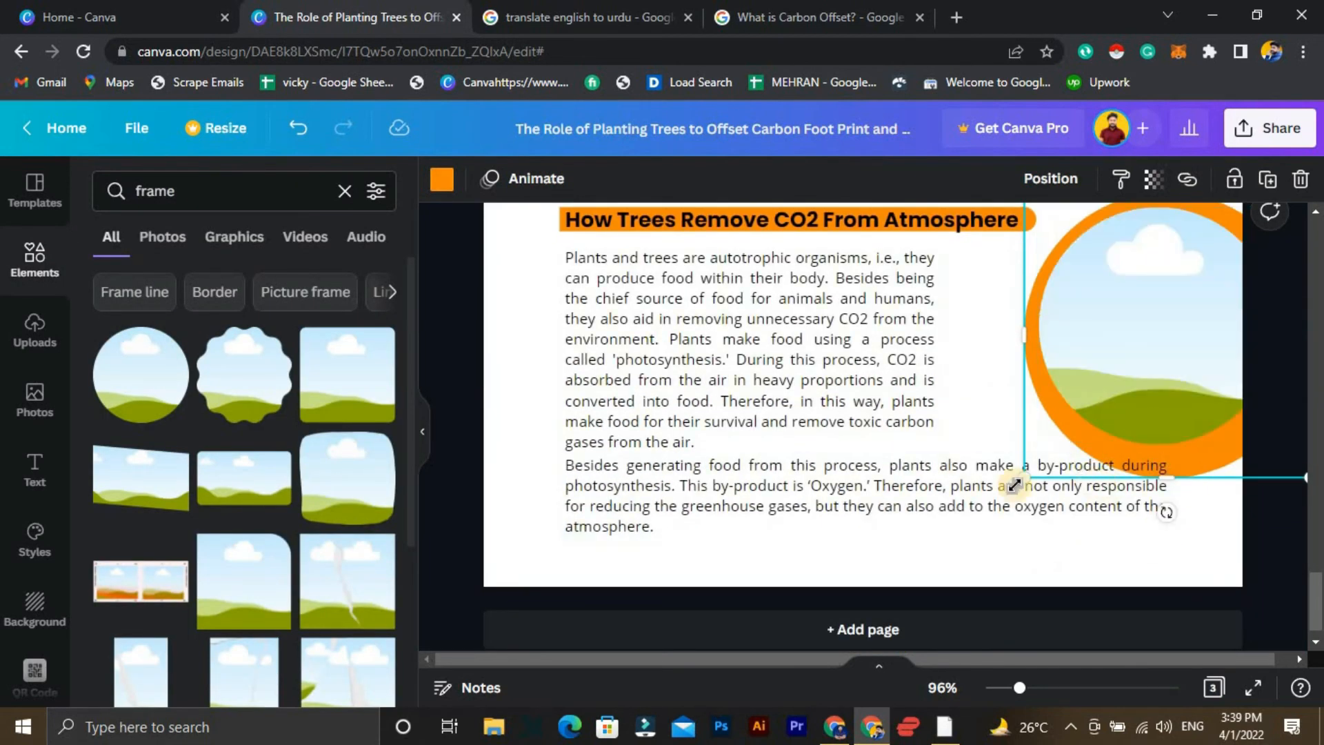
drag(1019, 471, 1044, 450)
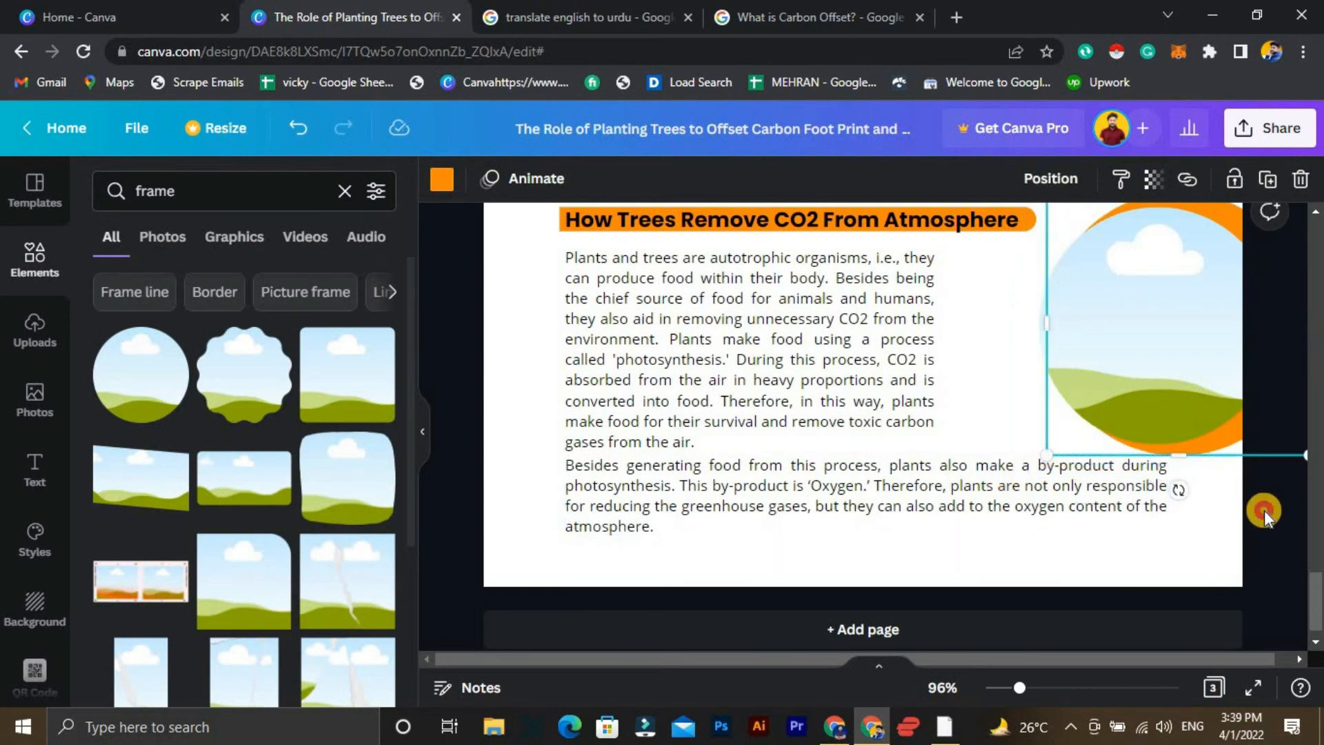
click(1264, 511)
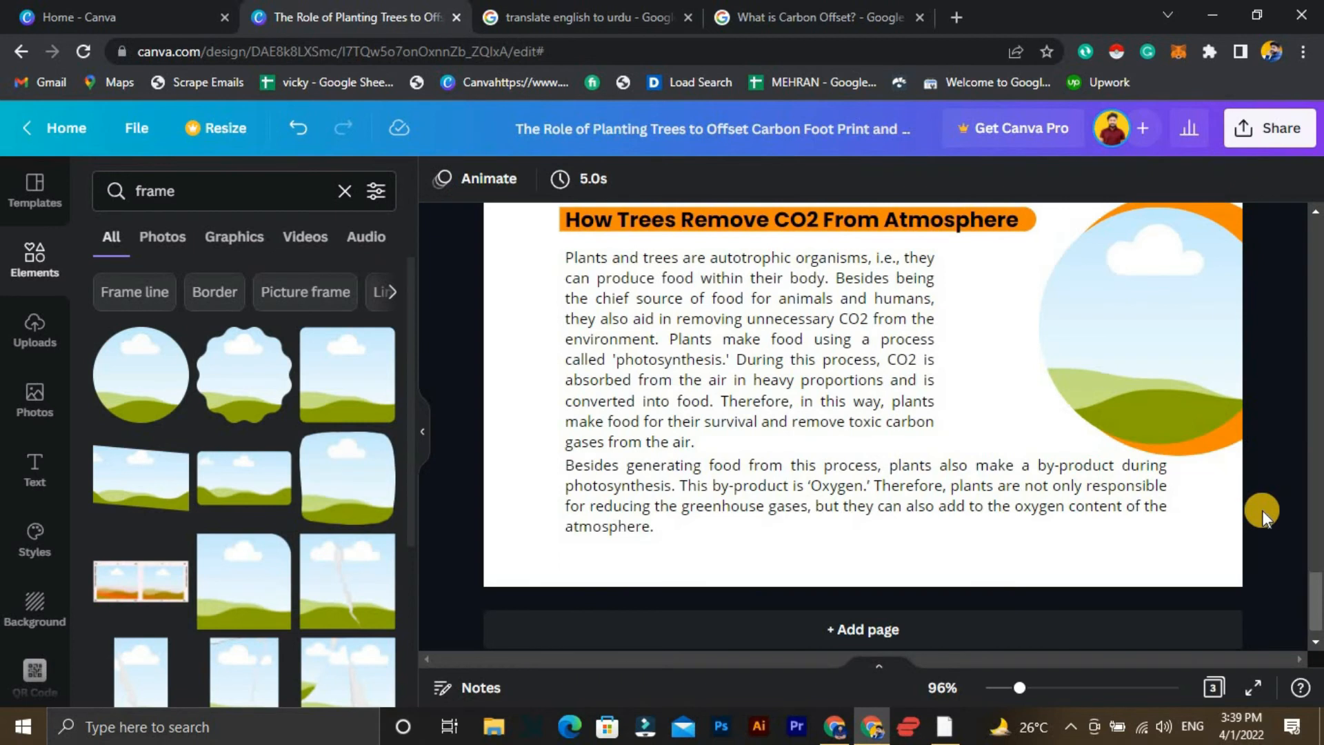
Search the photo library for the copied heading text "How Trees Remove CO2 From Atmosphere".
scroll(1263, 510, up, 2)
click(863, 383)
click(862, 384)
key(ctrl+c)
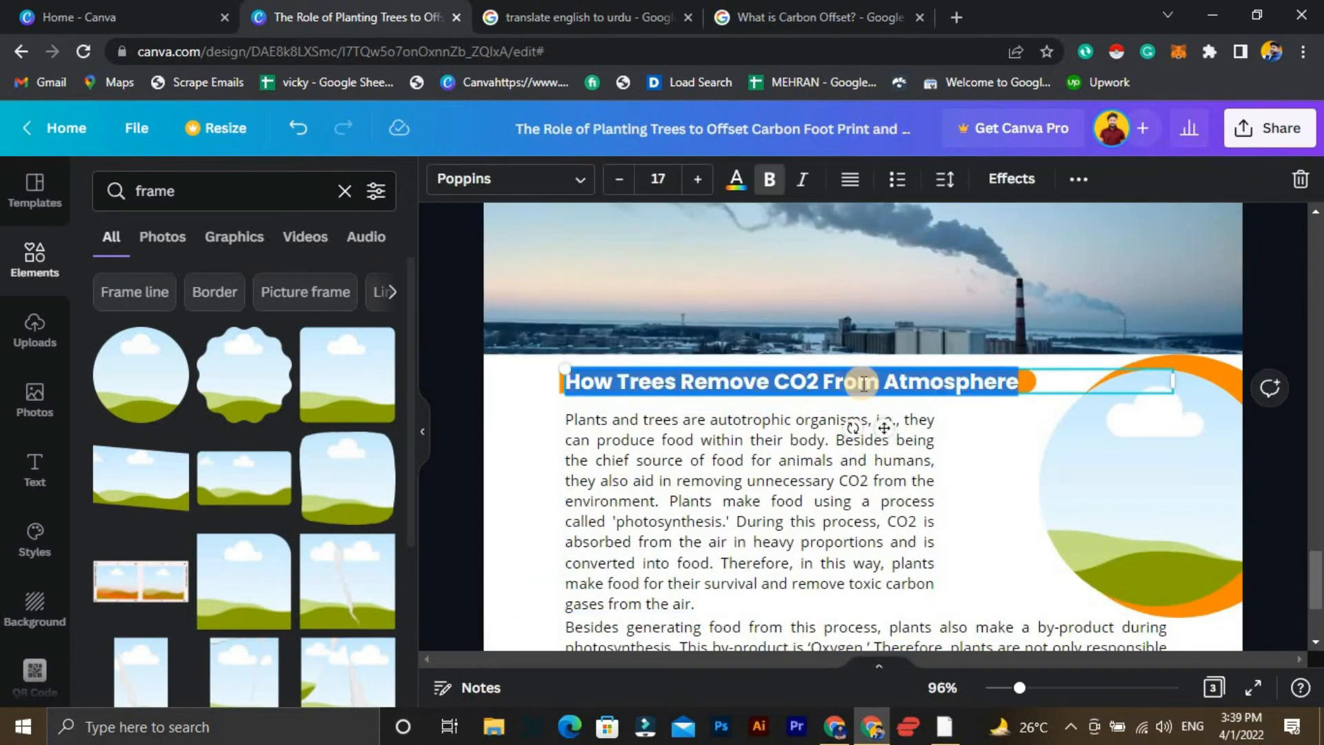
click(231, 190)
key(ctrl+a)
key(ctrl+v)
key(Return)
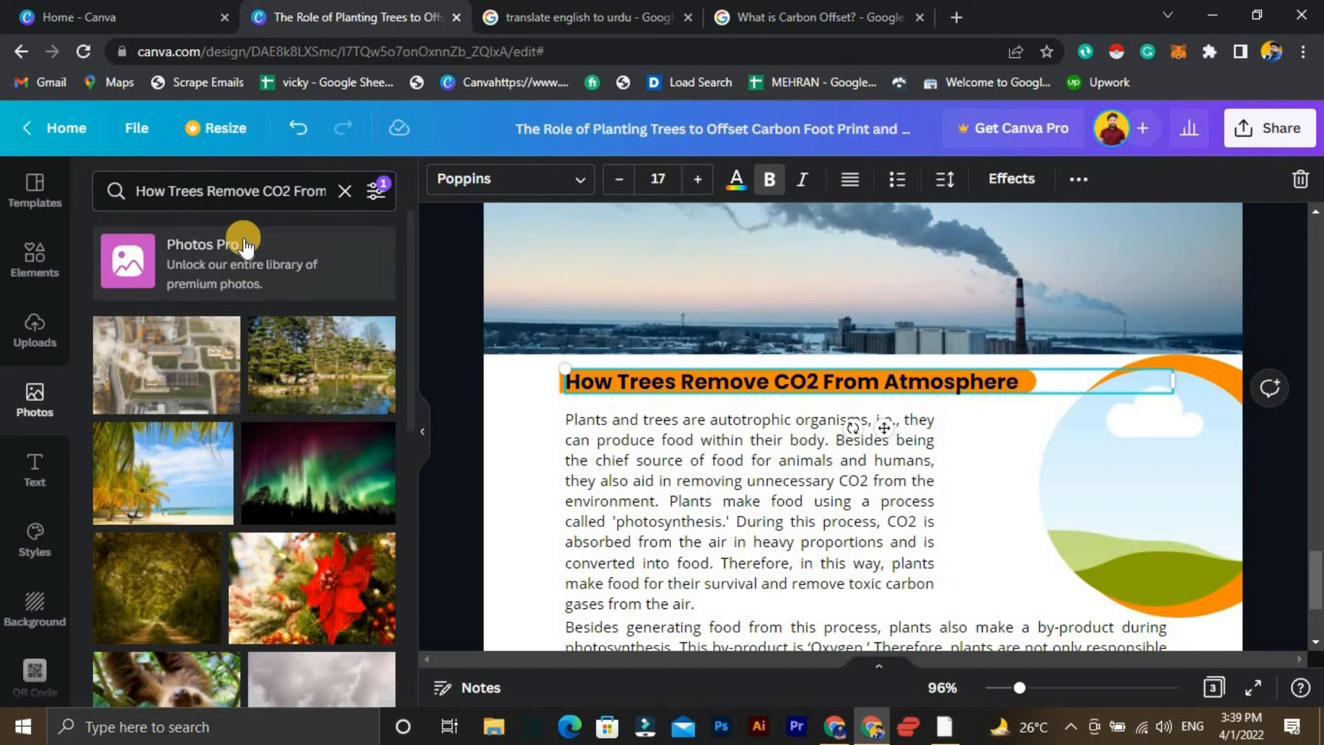
Try the palm beach photo in the circular frame and replace it with the photo of three smoking chimneys.
drag(164, 366, 1106, 448)
drag(153, 498, 1198, 508)
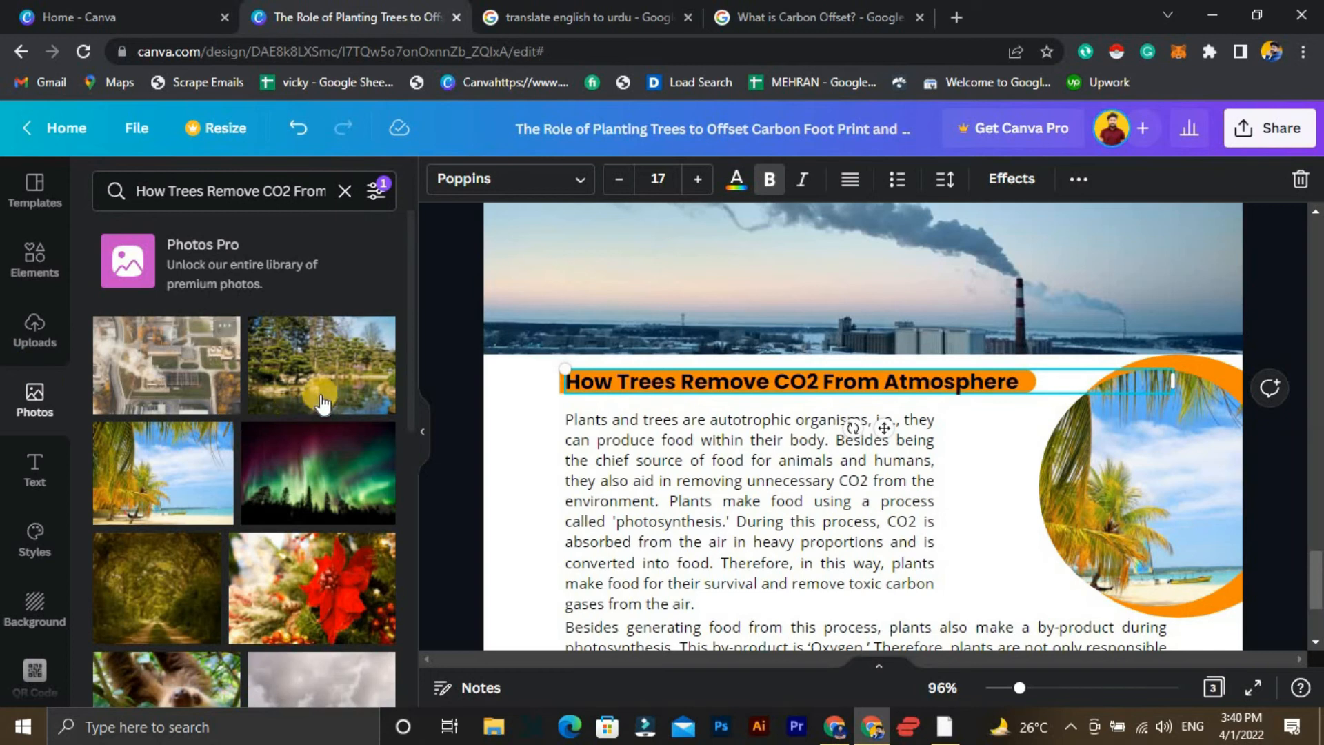
scroll(324, 386, down, 3)
scroll(326, 389, down, 3)
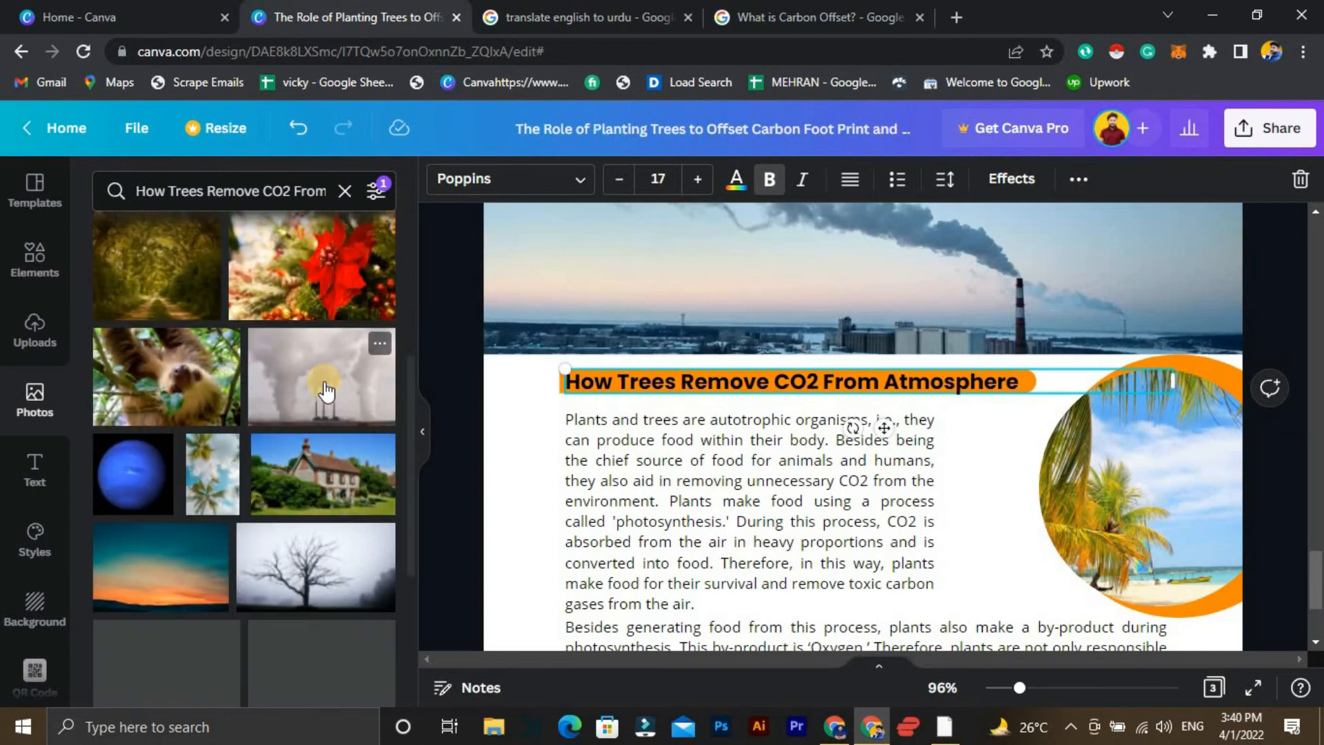
drag(326, 391, 1153, 443)
click(1006, 517)
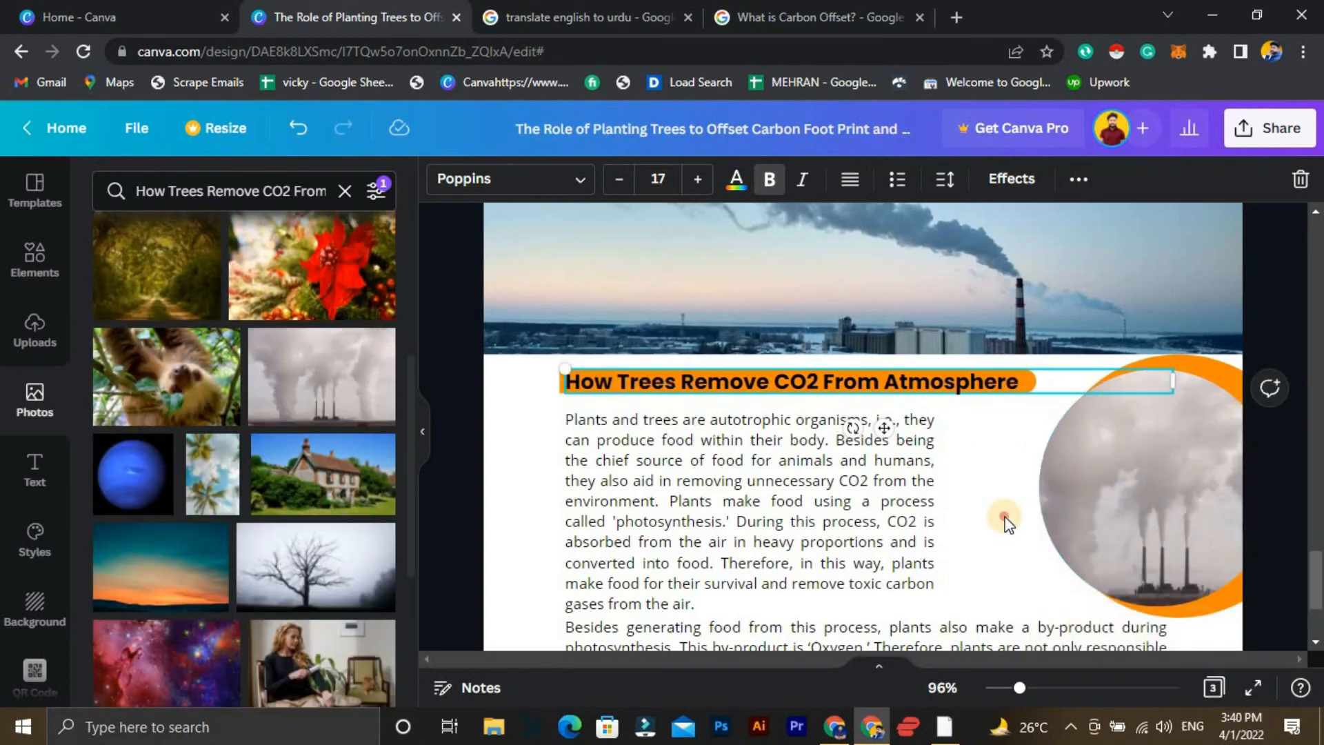
Shrink the orange circle behind the chimney photo to about the picture frame's size.
click(1227, 363)
click(1226, 360)
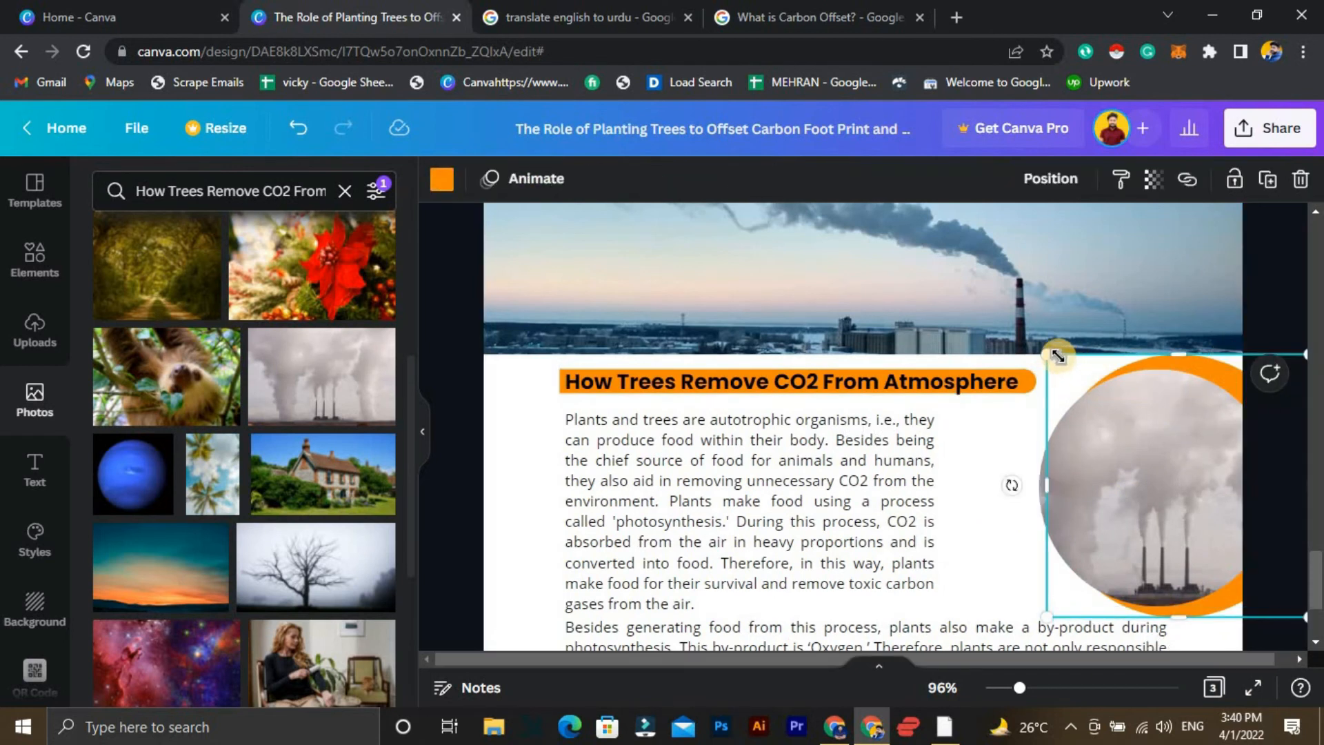
drag(1071, 365, 1086, 380)
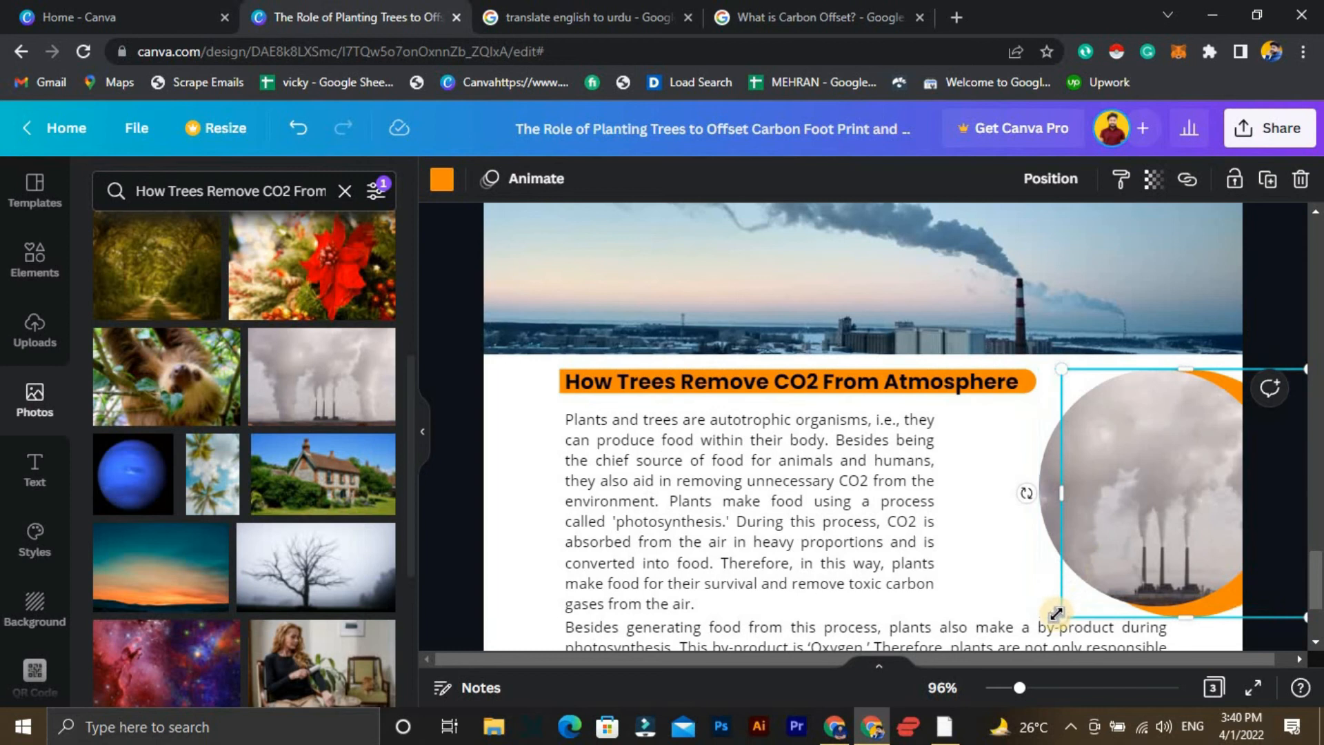
drag(1072, 599, 1073, 599)
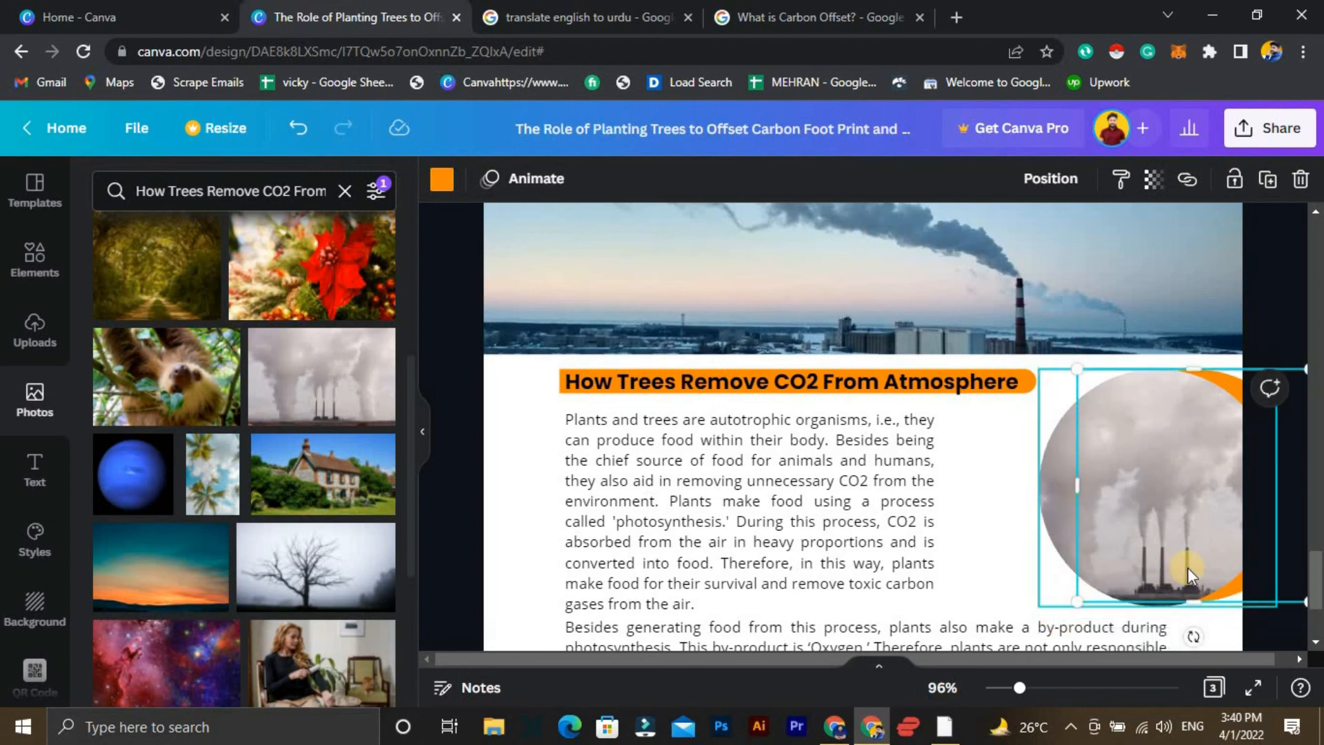
Nudge the orange circle left and slightly down so it forms a crescent along the chimney photo's left edge.
key(Left)
key(Left)
key(Left)
key(Left)
key(Left)
key(Left)
key(Left)
key(Left)
key(Left)
key(Left)
key(Left)
key(Left)
key(Left)
key(Left)
key(Left)
key(Left)
key(Left)
key(Left)
key(Left)
key(Left)
key(Left)
key(Left)
key(Left)
key(Left)
key(Left)
key(Left)
key(Left)
key(Left)
key(Left)
key(Left)
key(Left)
key(Left)
key(Left)
key(Left)
key(Left)
key(Left)
key(Left)
key(Left)
key(Left)
key(Left)
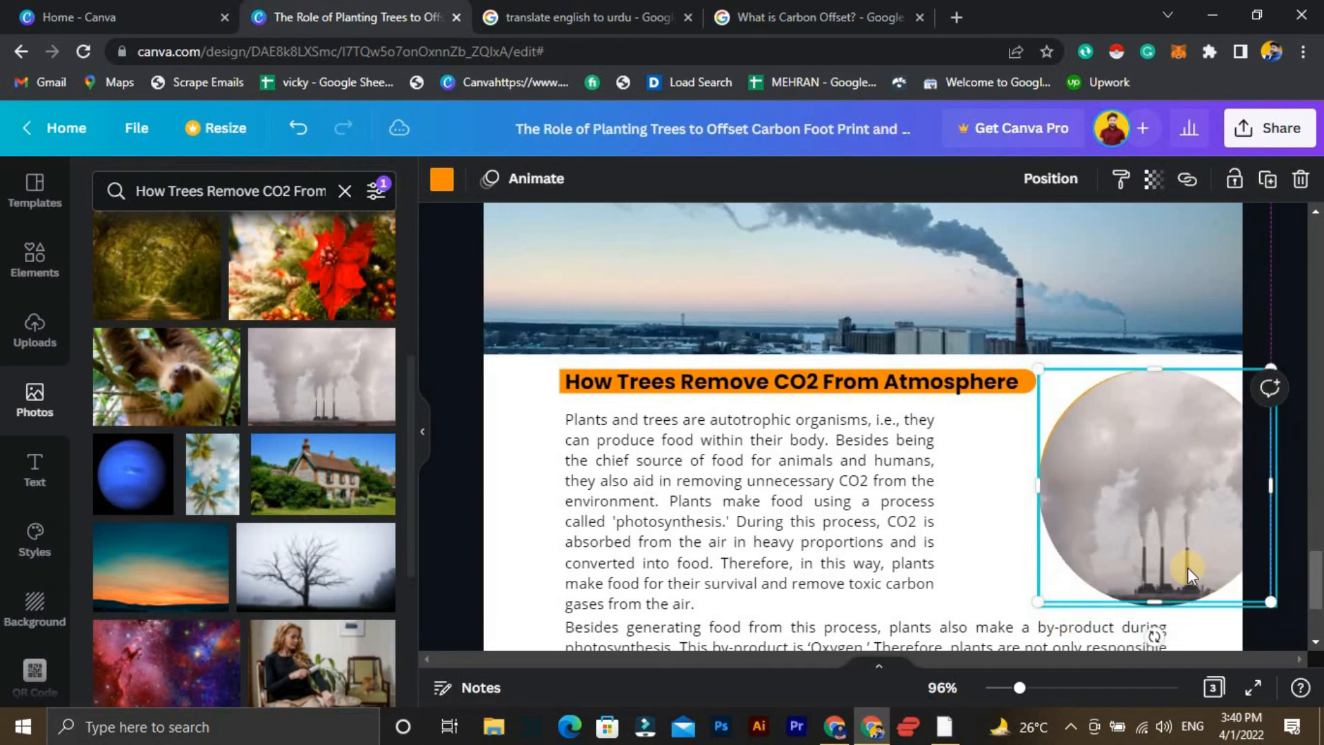
key(Down)
key(Down)
key(Down)
key(Down)
key(Down)
key(Down)
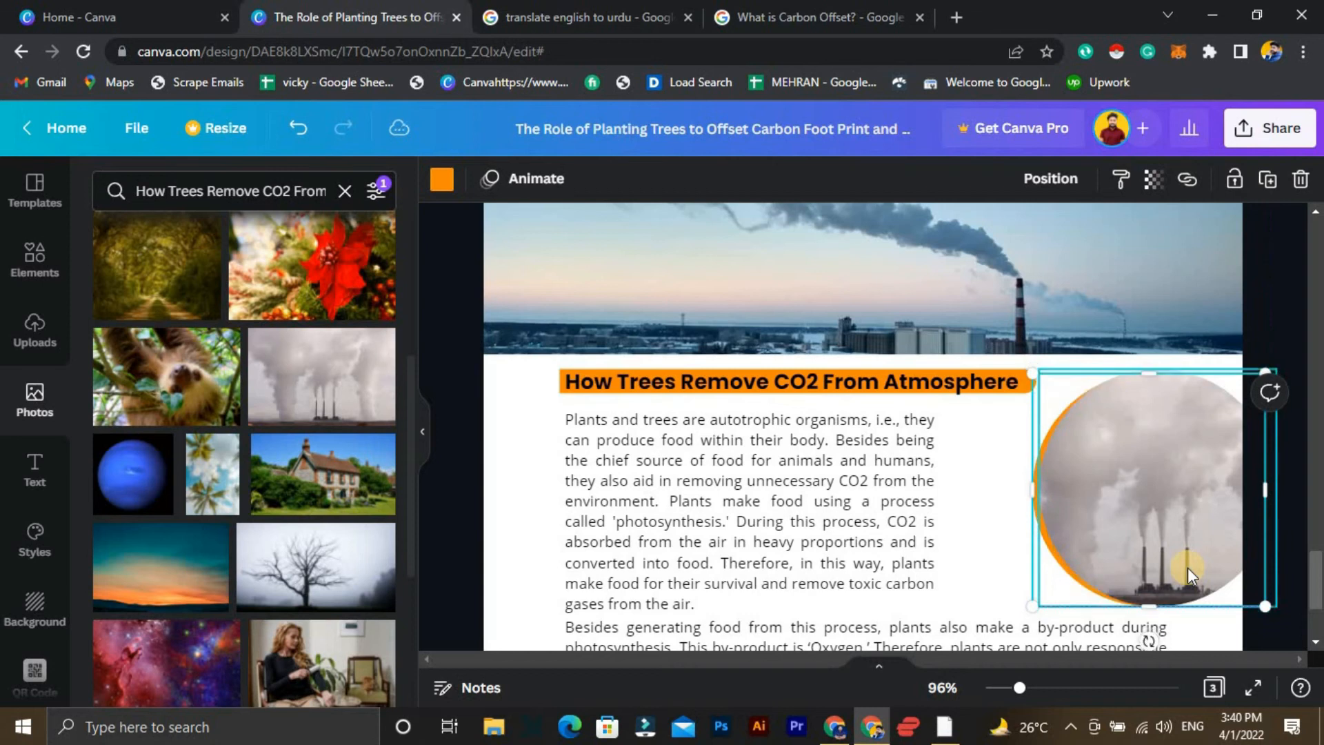
key(Left)
key(Left)
key(Left)
key(Left)
key(Left)
key(Left)
key(Left)
key(Left)
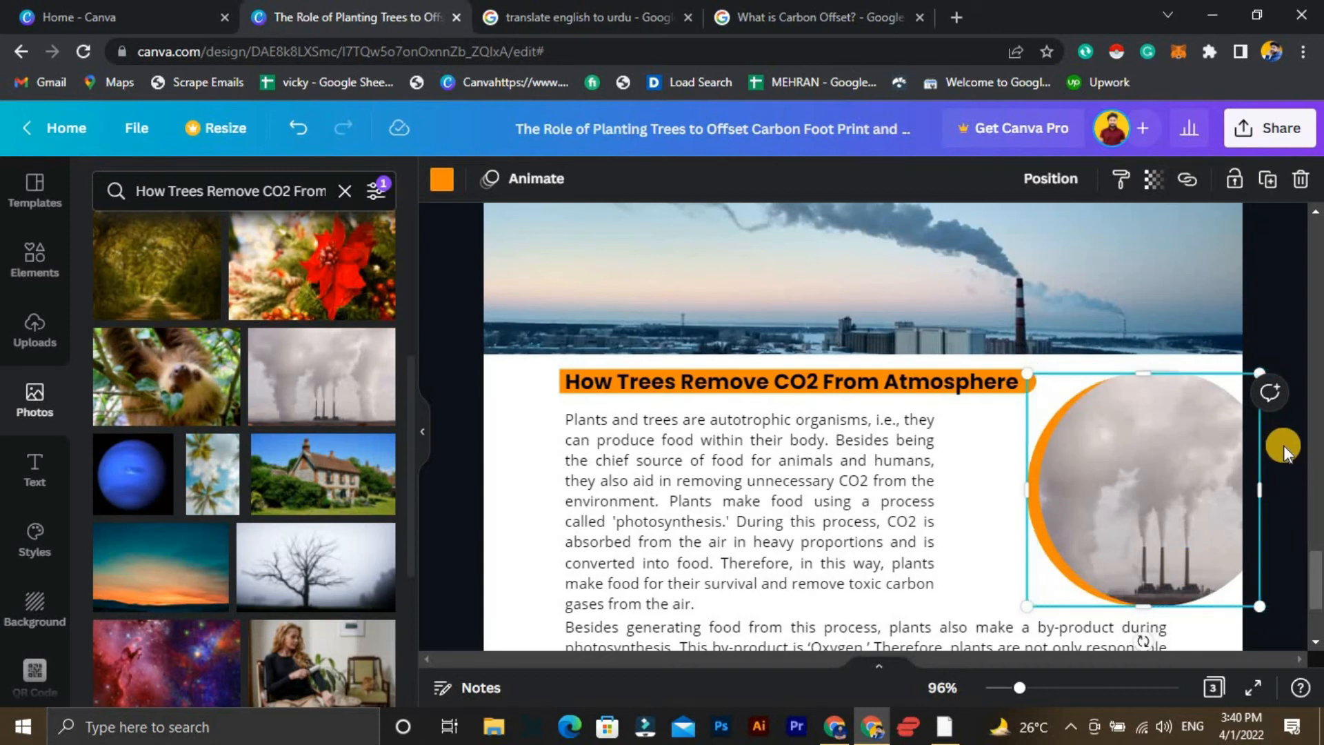
click(1285, 445)
Scale down the chimney frame and orange circle together and move them inside the page beside the CO2 text.
scroll(1286, 458, down, 2)
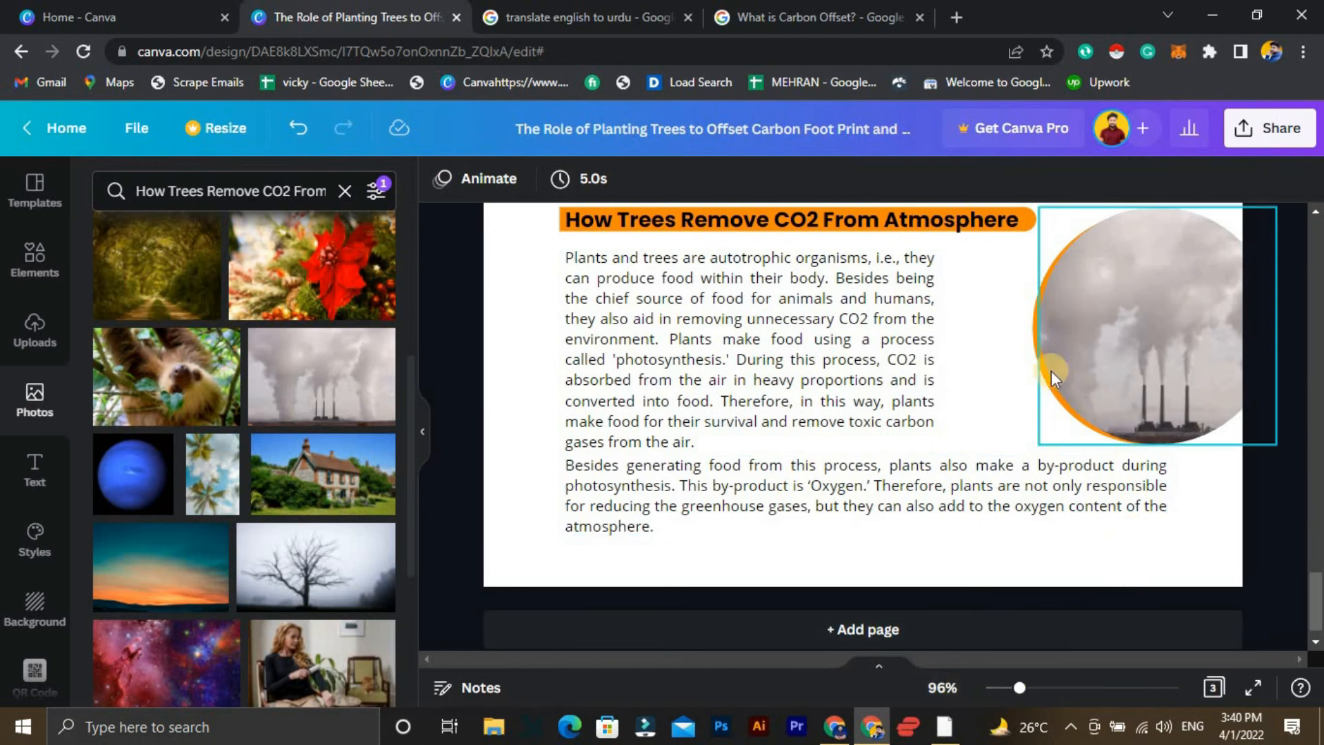
click(1037, 358)
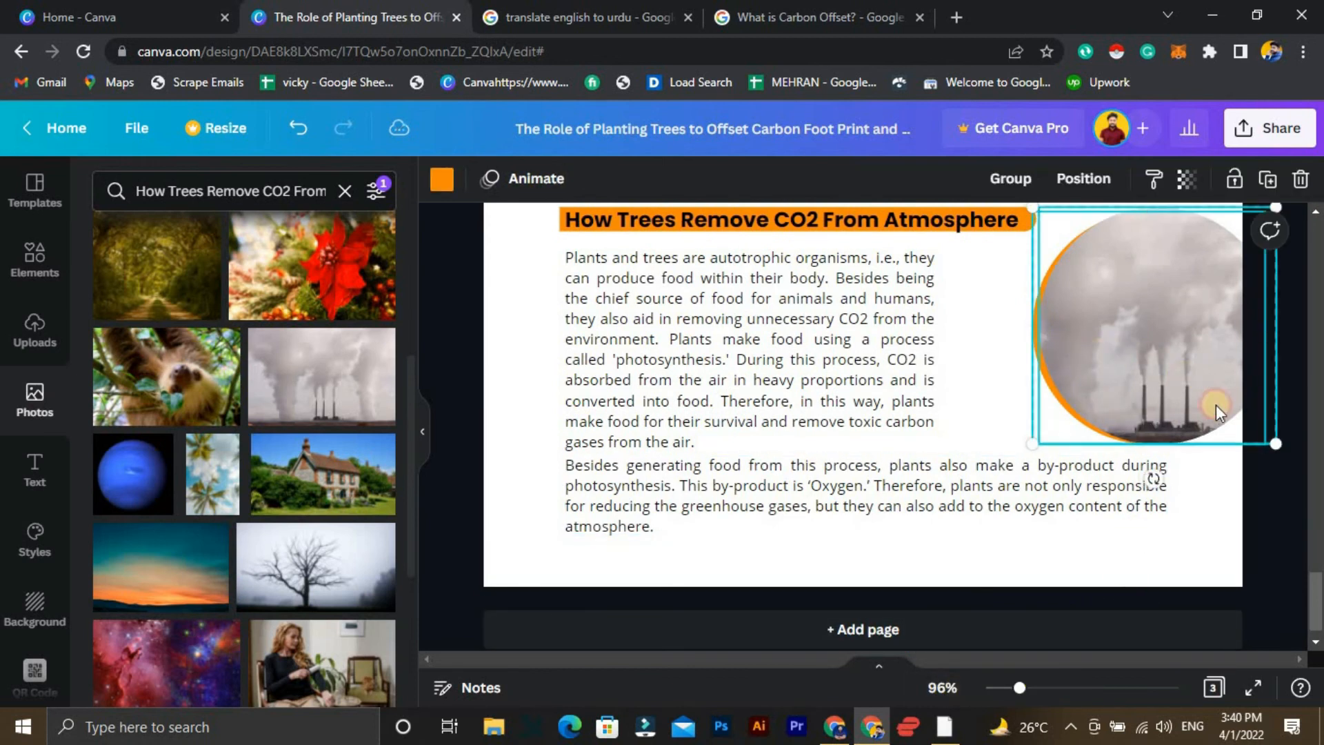
drag(1277, 446, 1244, 413)
drag(1129, 374, 1103, 367)
click(1218, 422)
View the pages at 42% zoom and examine page 2's faded background photo, leaving its crop unchanged.
scroll(1218, 437, up, 2)
scroll(1211, 469, down, 2)
drag(1045, 693, 998, 688)
scroll(1082, 564, up, 1)
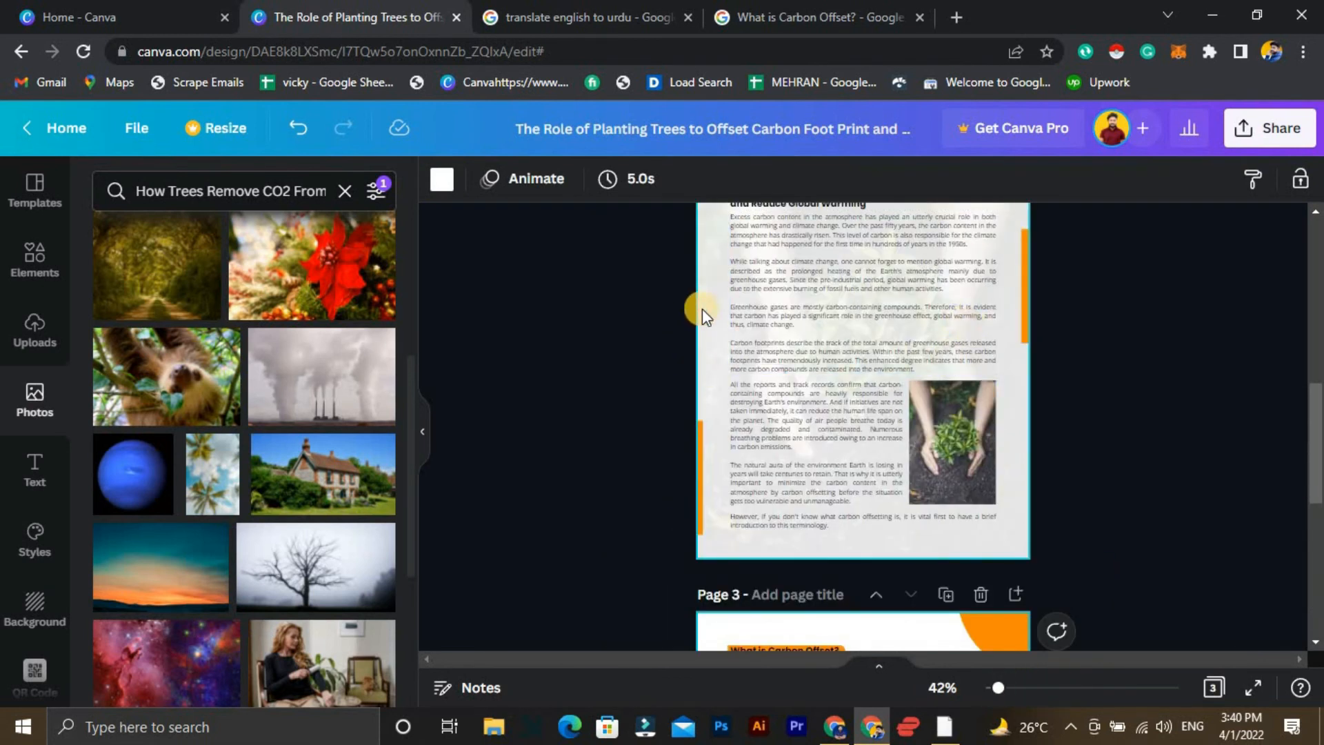
double_click(871, 553)
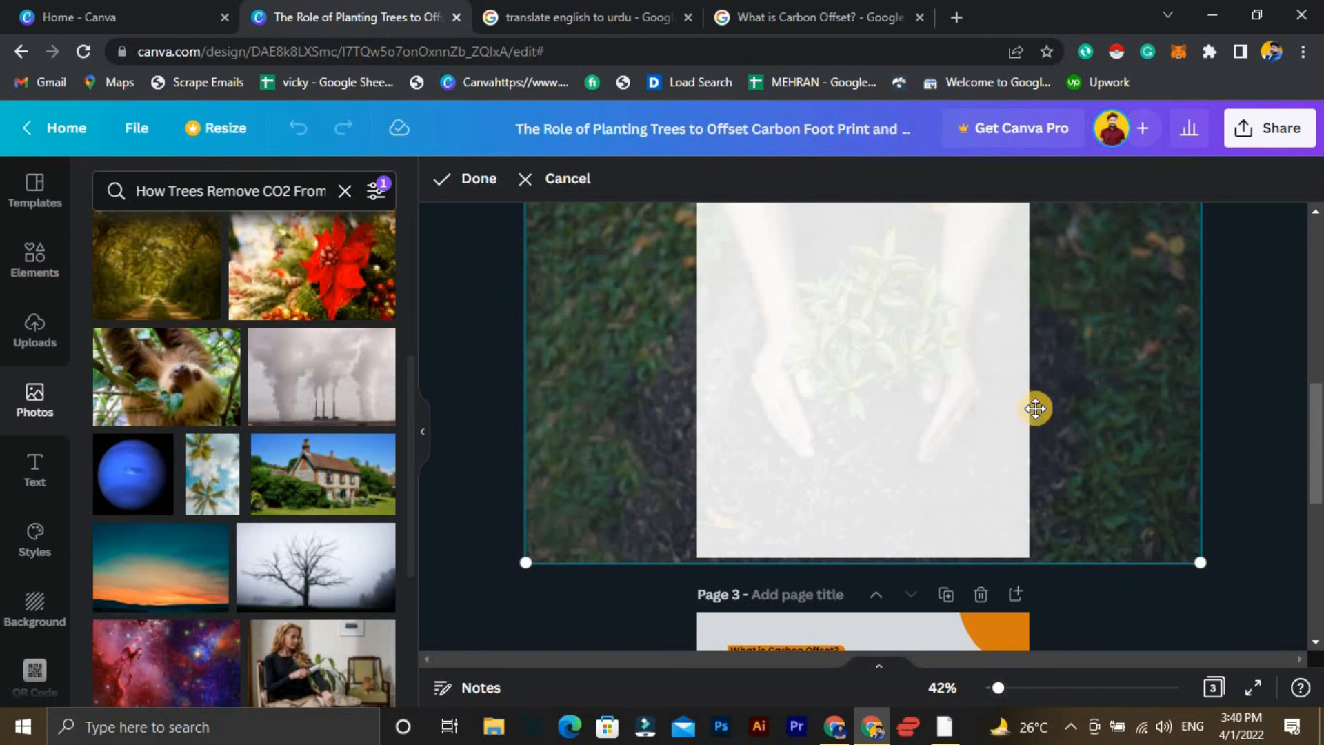
click(1228, 396)
click(1065, 529)
scroll(1066, 529, down, 5)
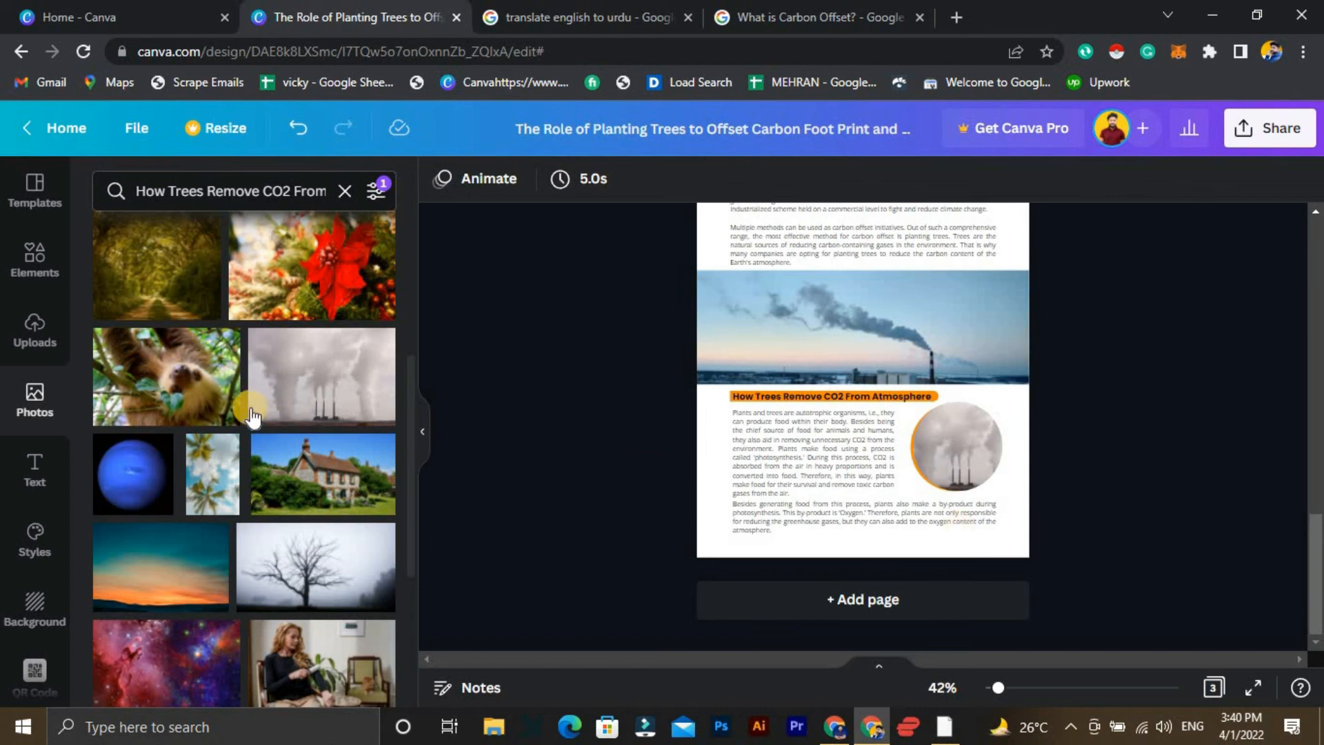
Try the forest path photo as page 3's background and replace it with the recently used factory smoke photo.
drag(176, 287, 693, 415)
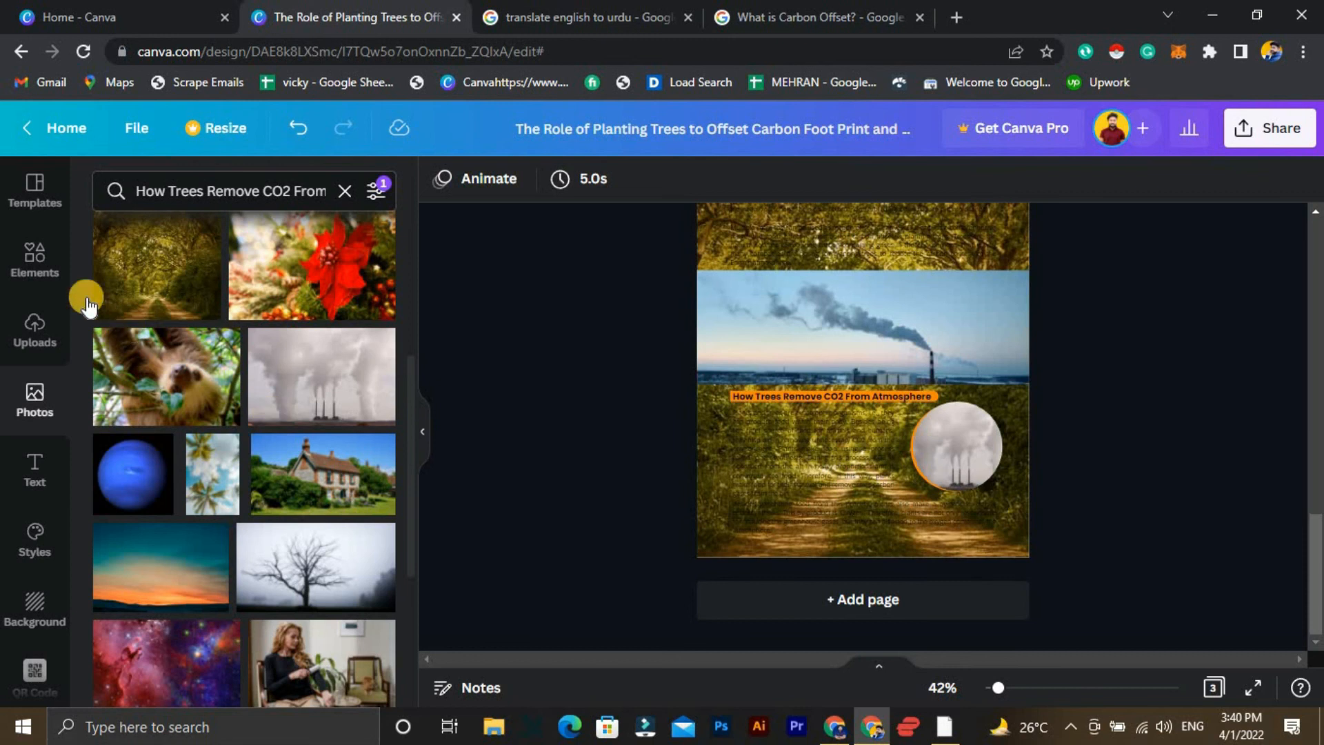
click(344, 191)
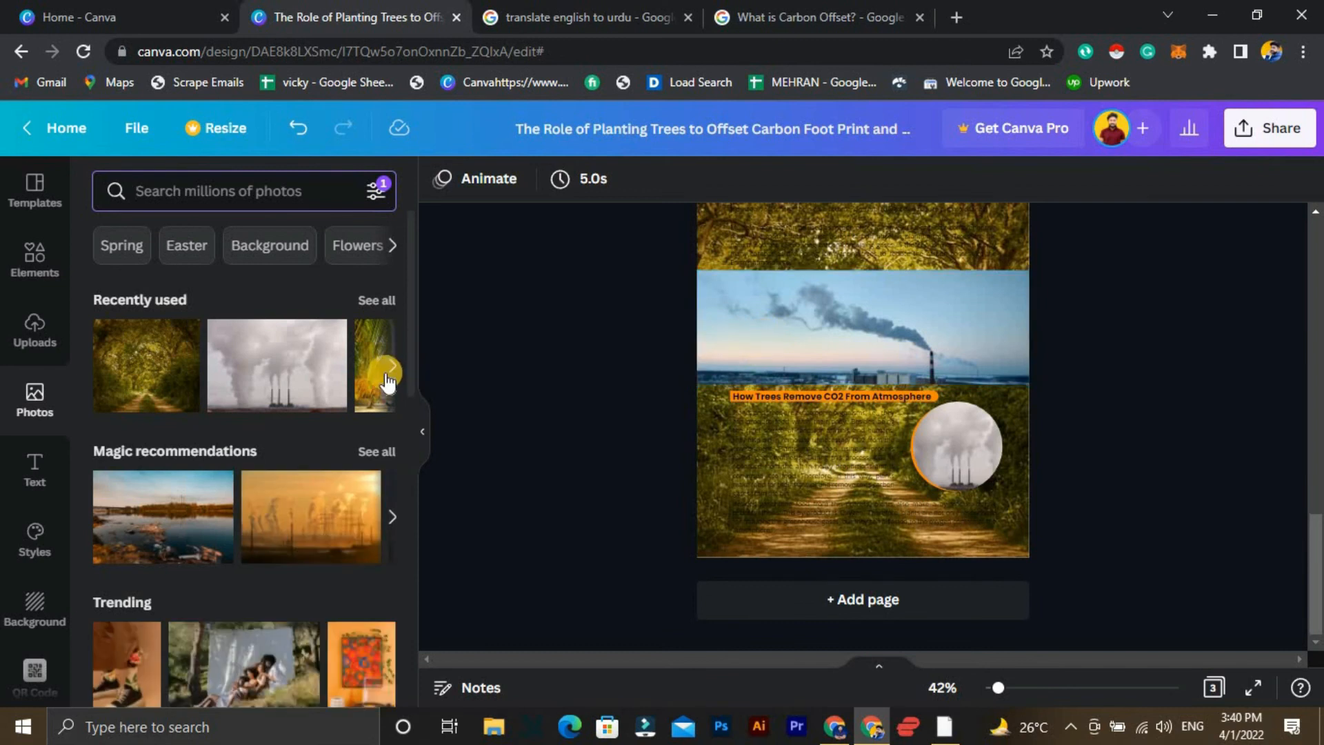
click(388, 373)
click(390, 373)
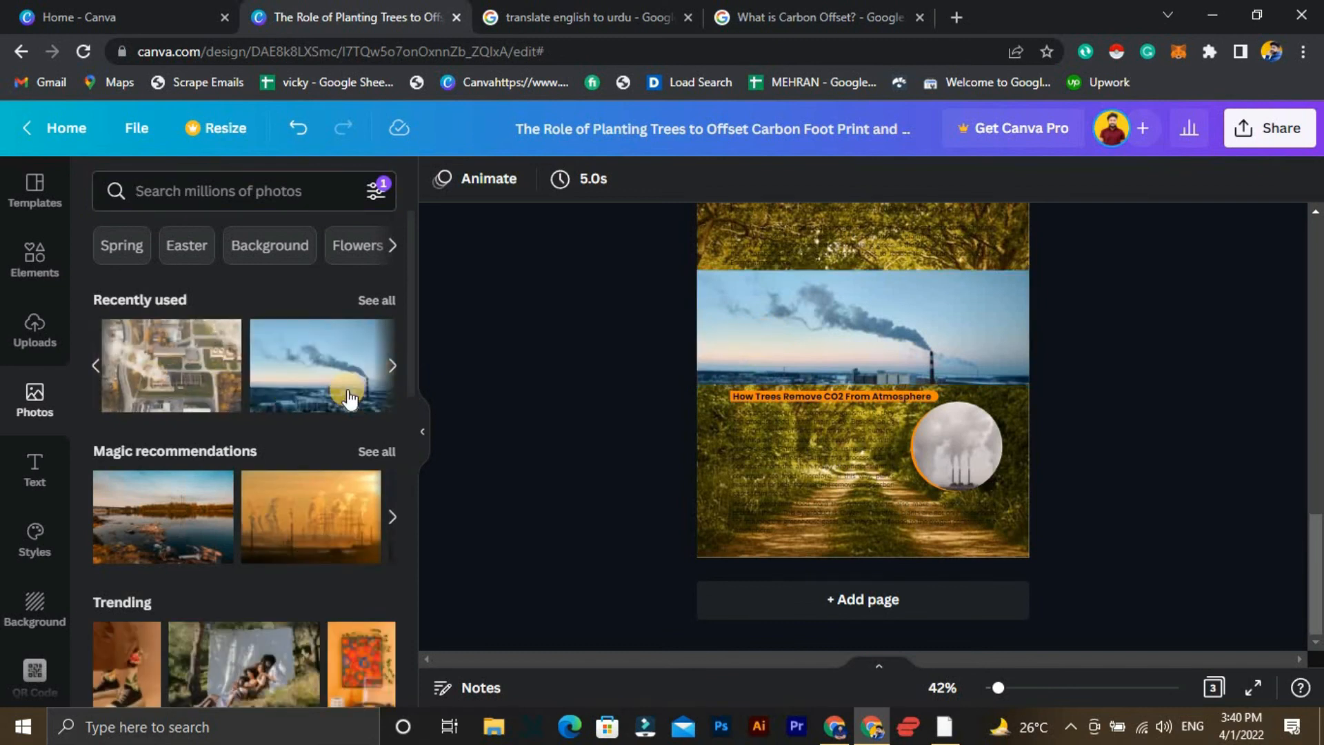
drag(221, 376, 705, 503)
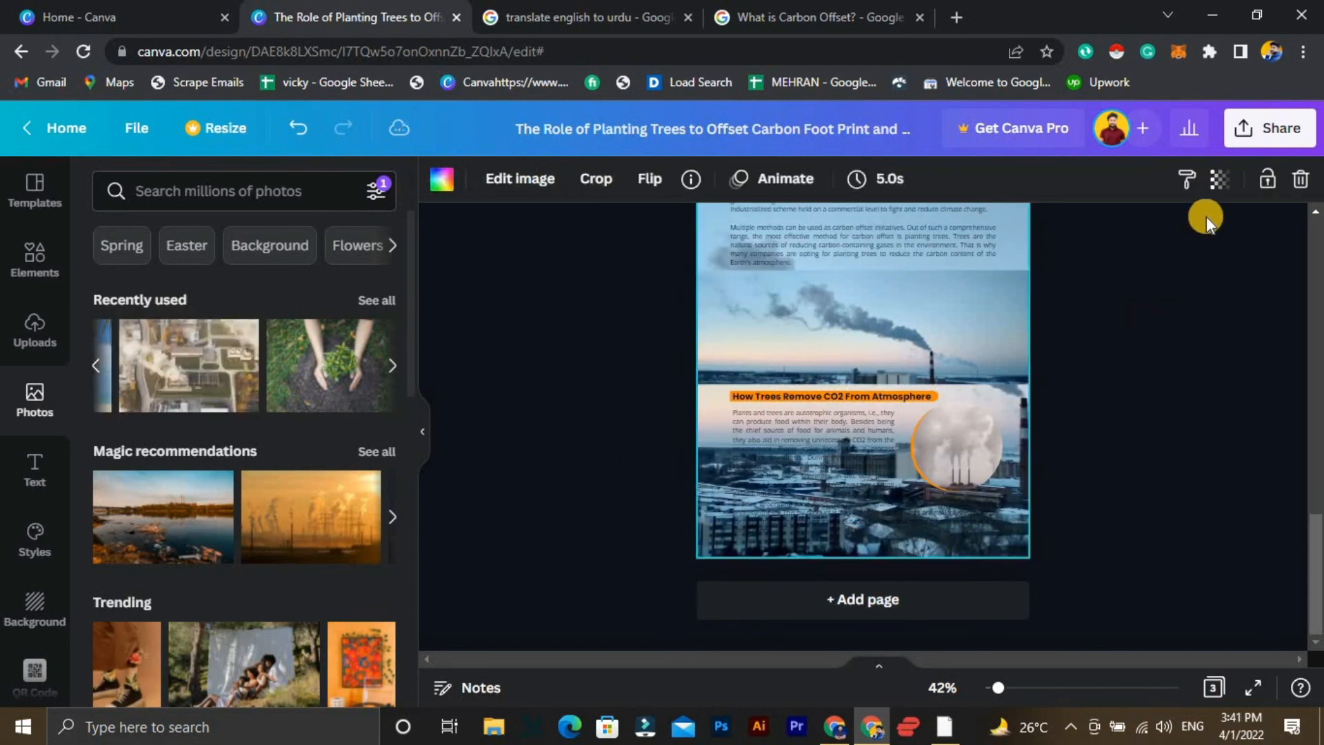
Lower the transparency value of page 3's background photo so it appears faint behind the text.
click(1216, 195)
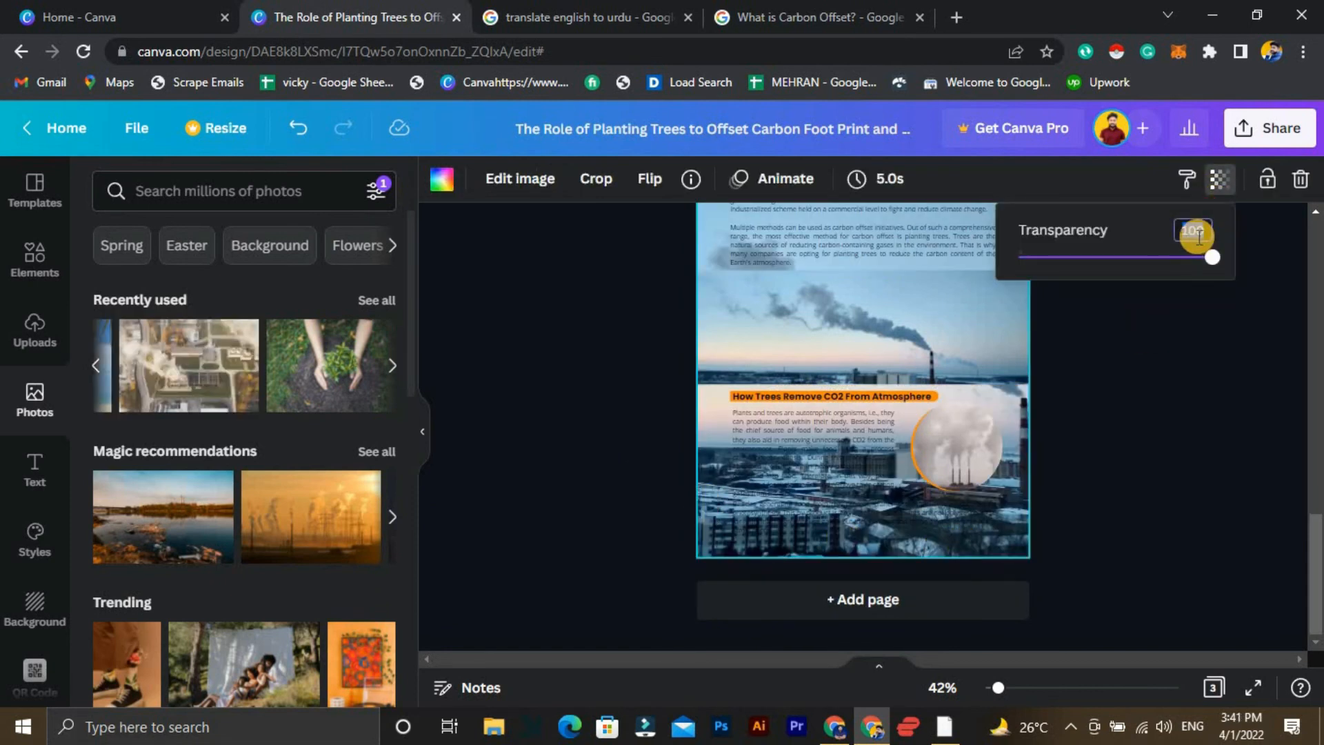
click(1130, 455)
click(1125, 457)
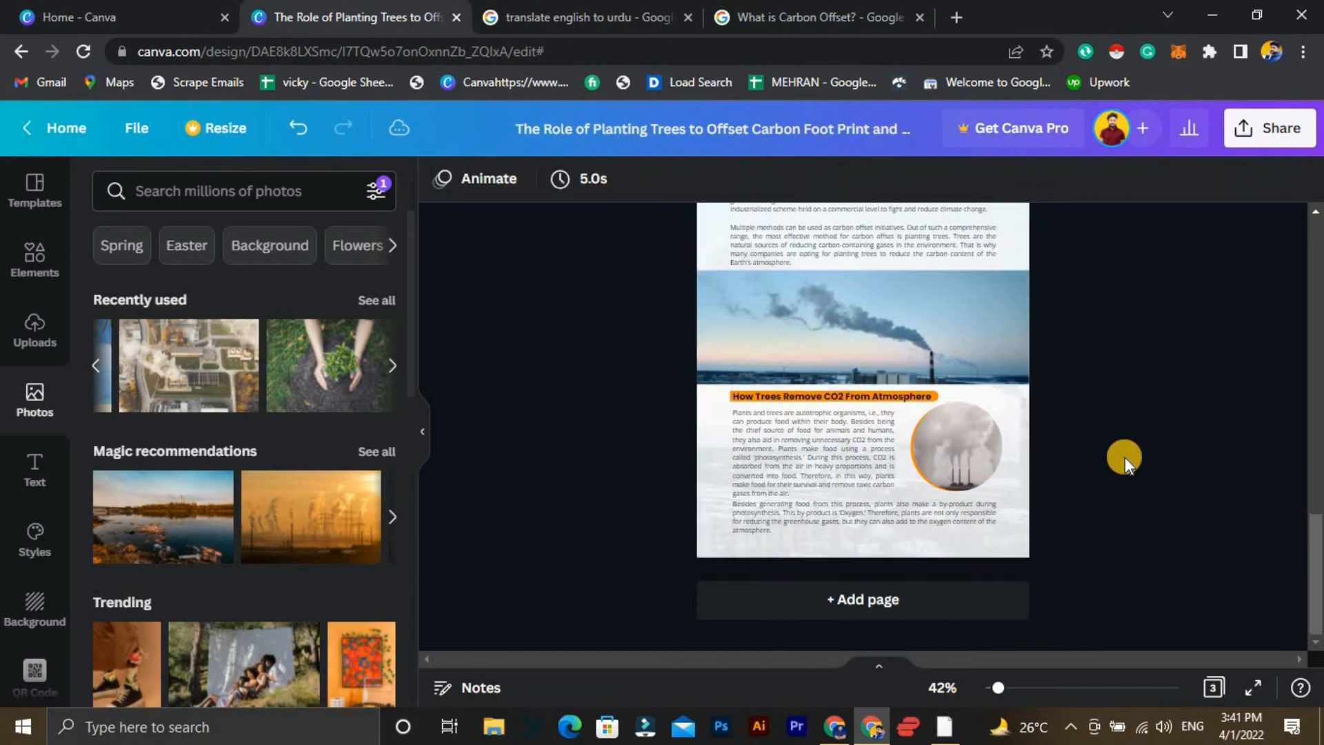
scroll(1124, 458, up, 2)
scroll(1148, 502, up, 2)
scroll(1148, 502, down, 2)
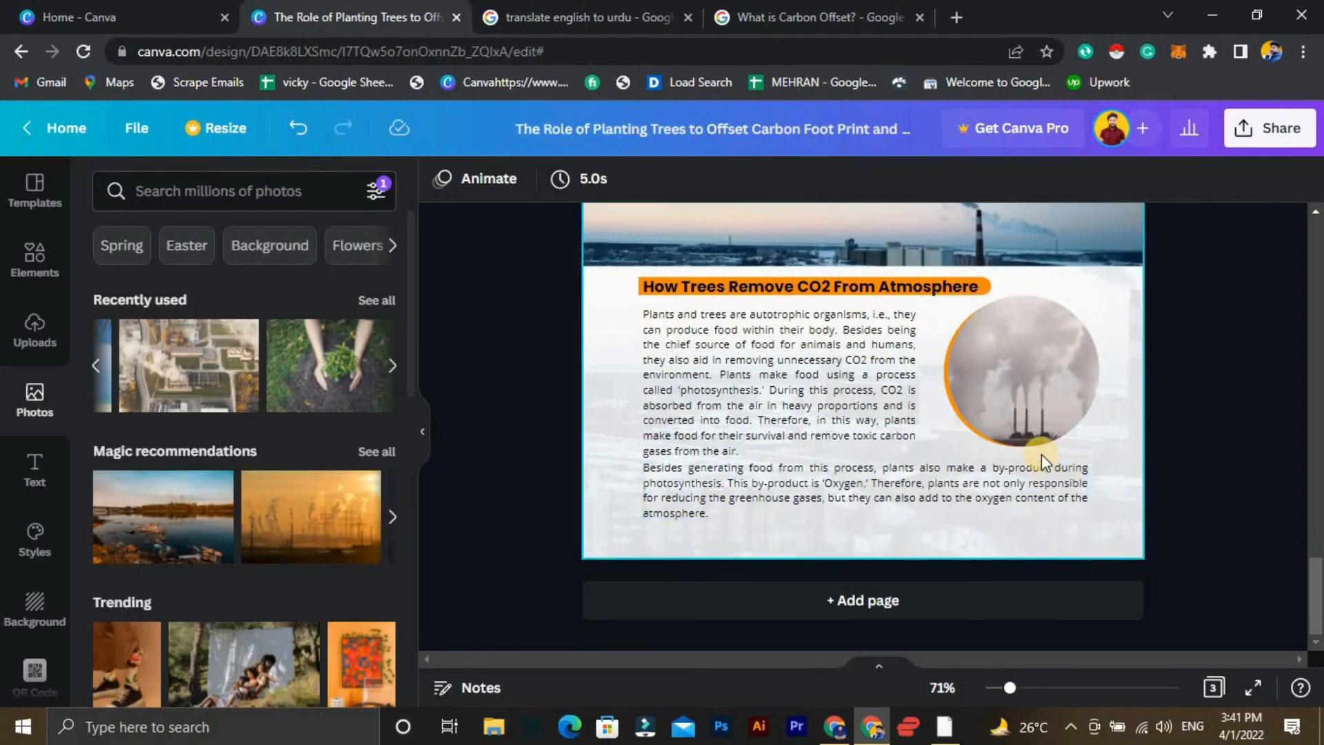
scroll(1154, 495, up, 7)
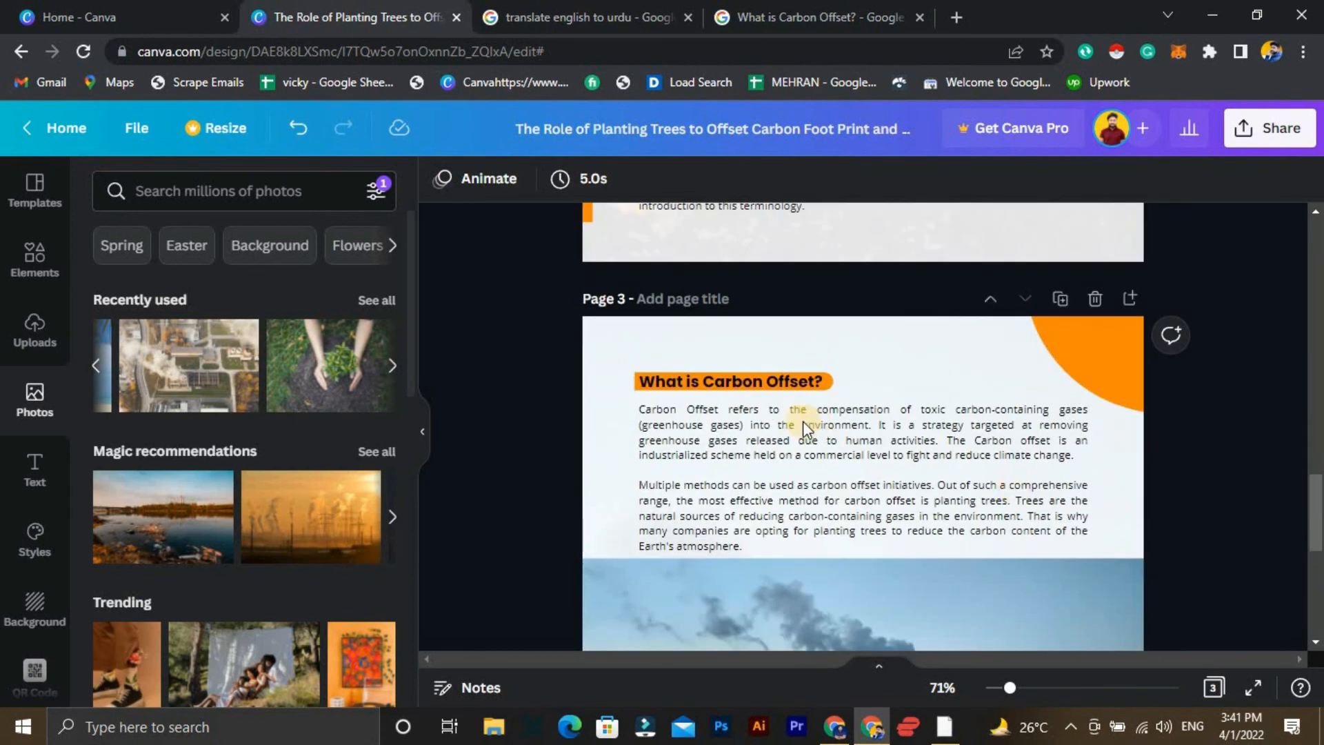
Add a small bold page number reading 01 in the upper-left corner of page 3.
click(623, 358)
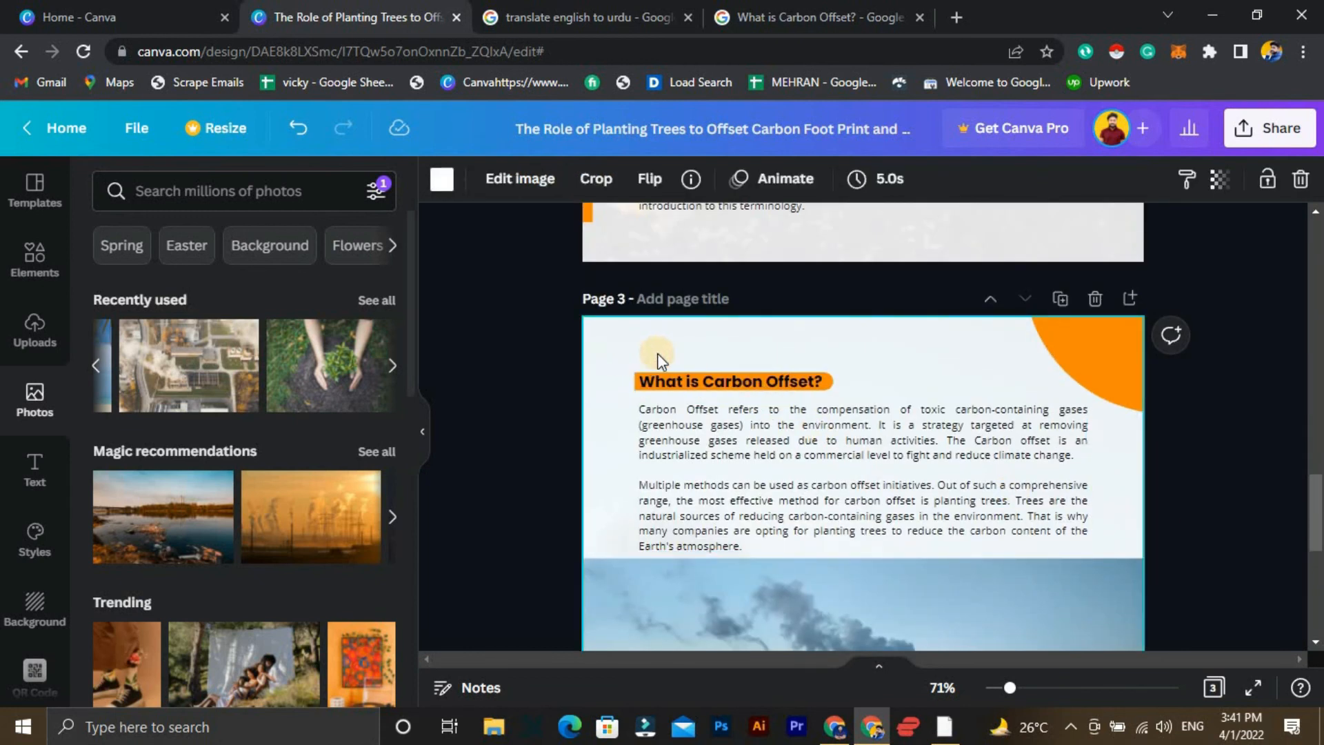
key(t)
drag(814, 514, 667, 374)
key(BackSpace)
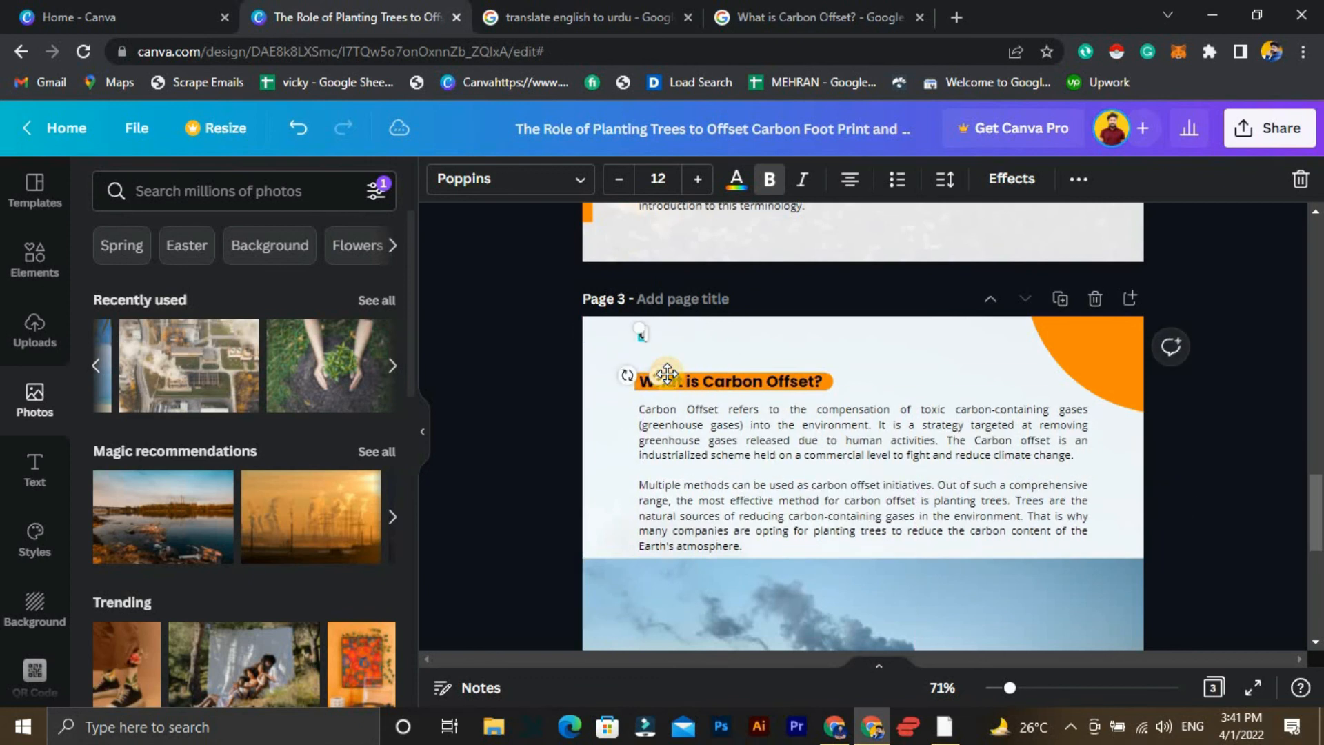
click(486, 360)
click(635, 376)
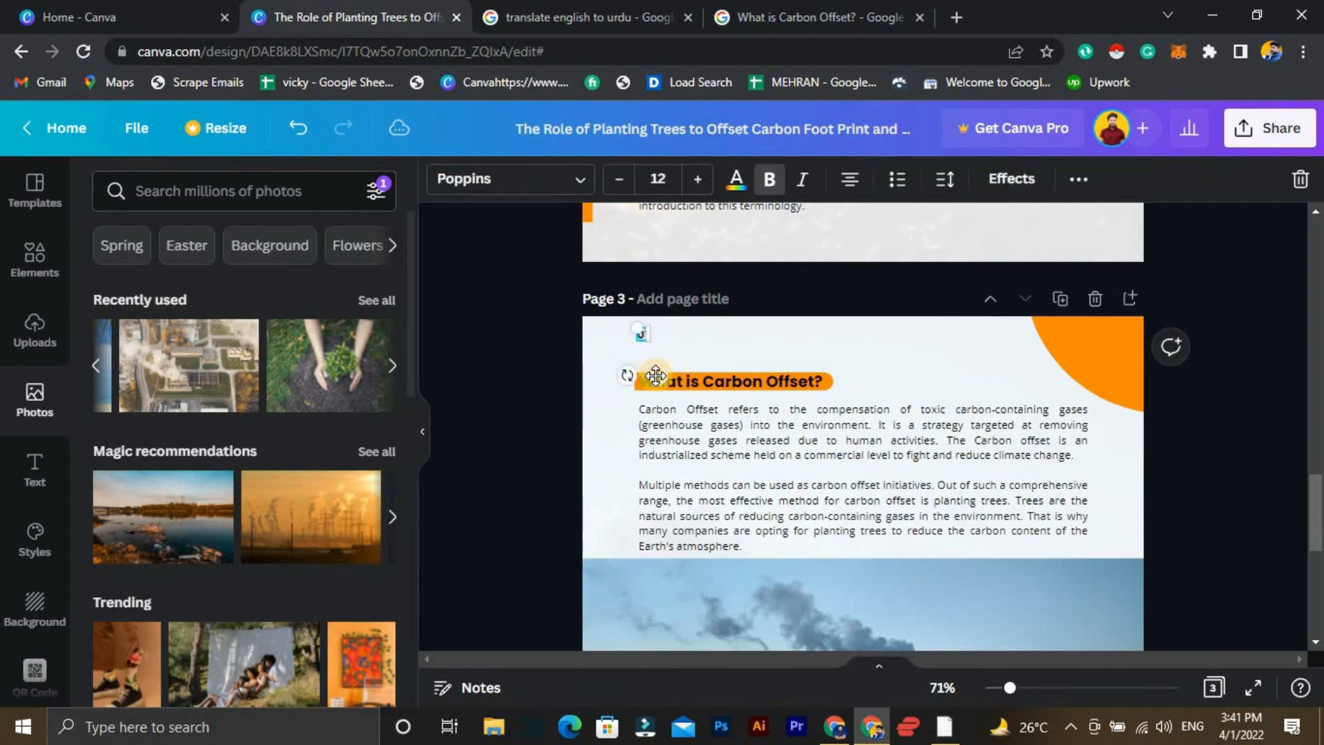
drag(635, 376, 607, 376)
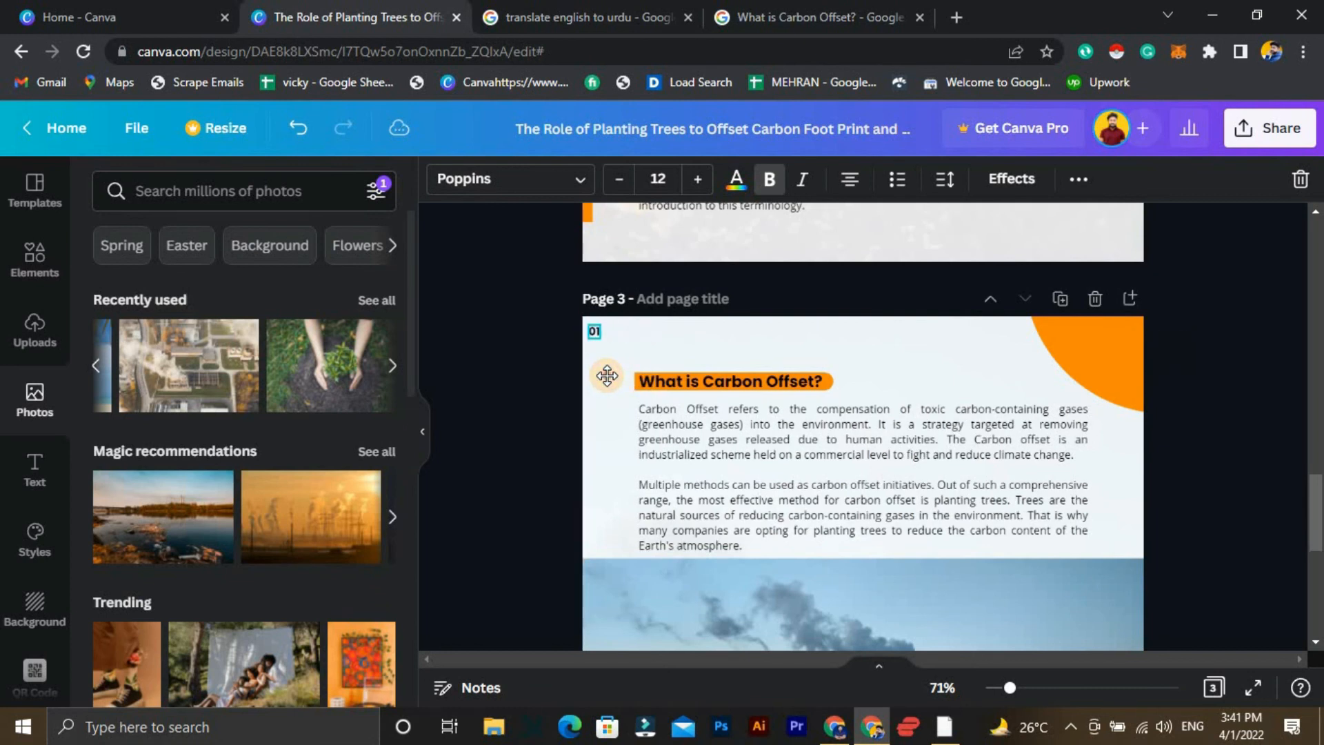
click(549, 338)
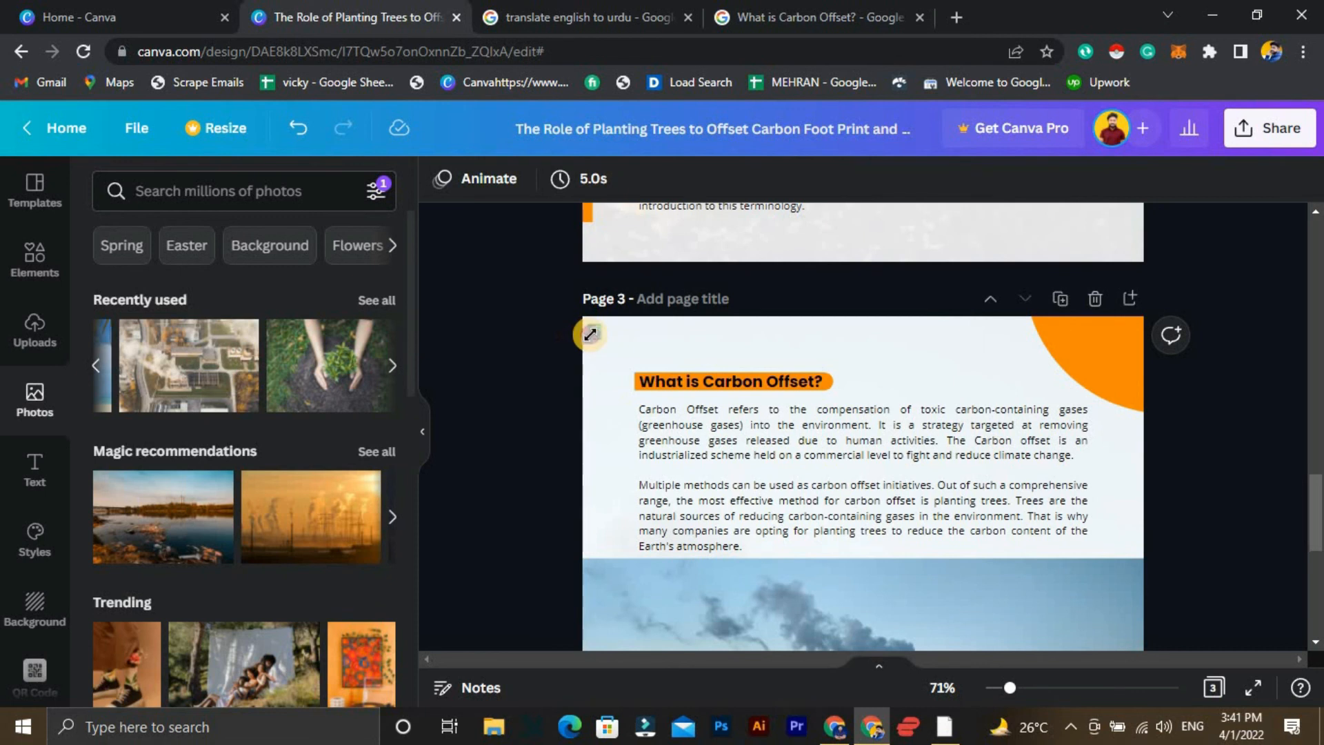
click(591, 334)
click(532, 331)
click(593, 334)
click(541, 334)
Place a copy of the small orange circle from the "What is Carbon Offset?" heading behind the 01 page number.
drag(1001, 677, 1006, 677)
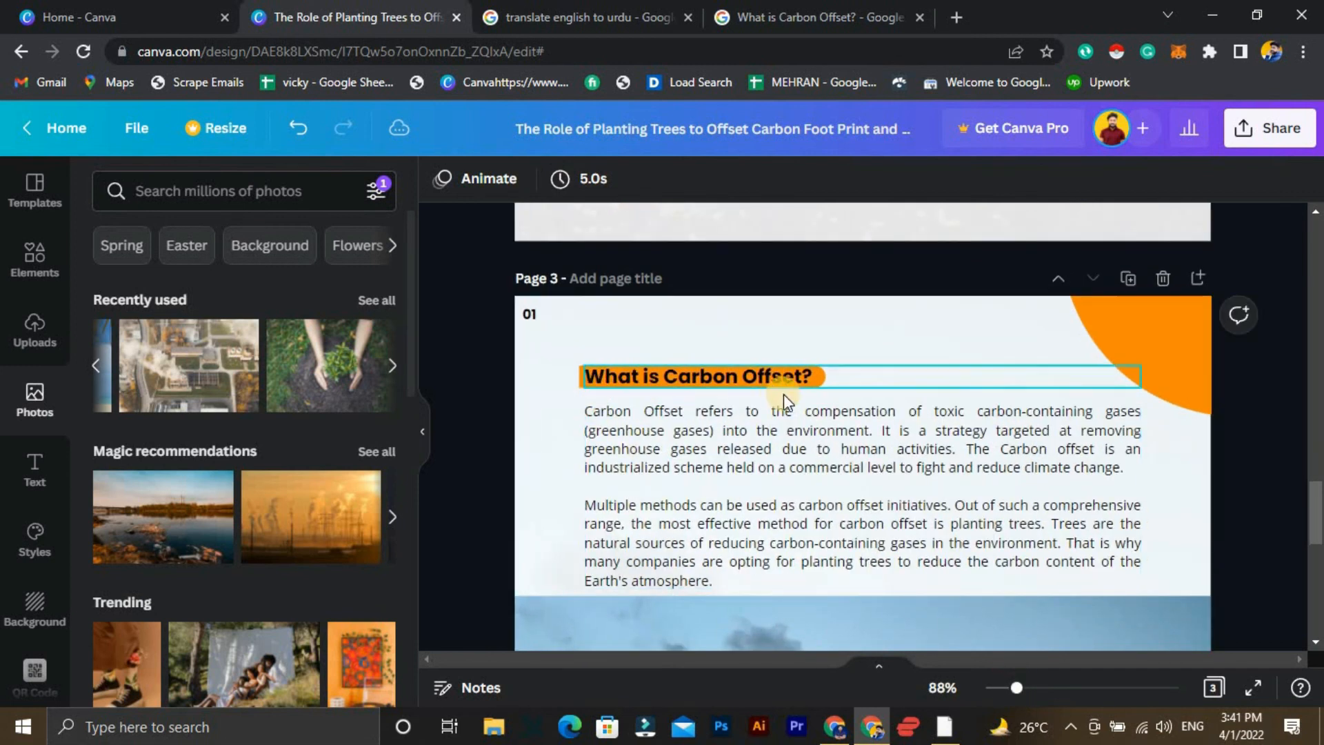
click(819, 375)
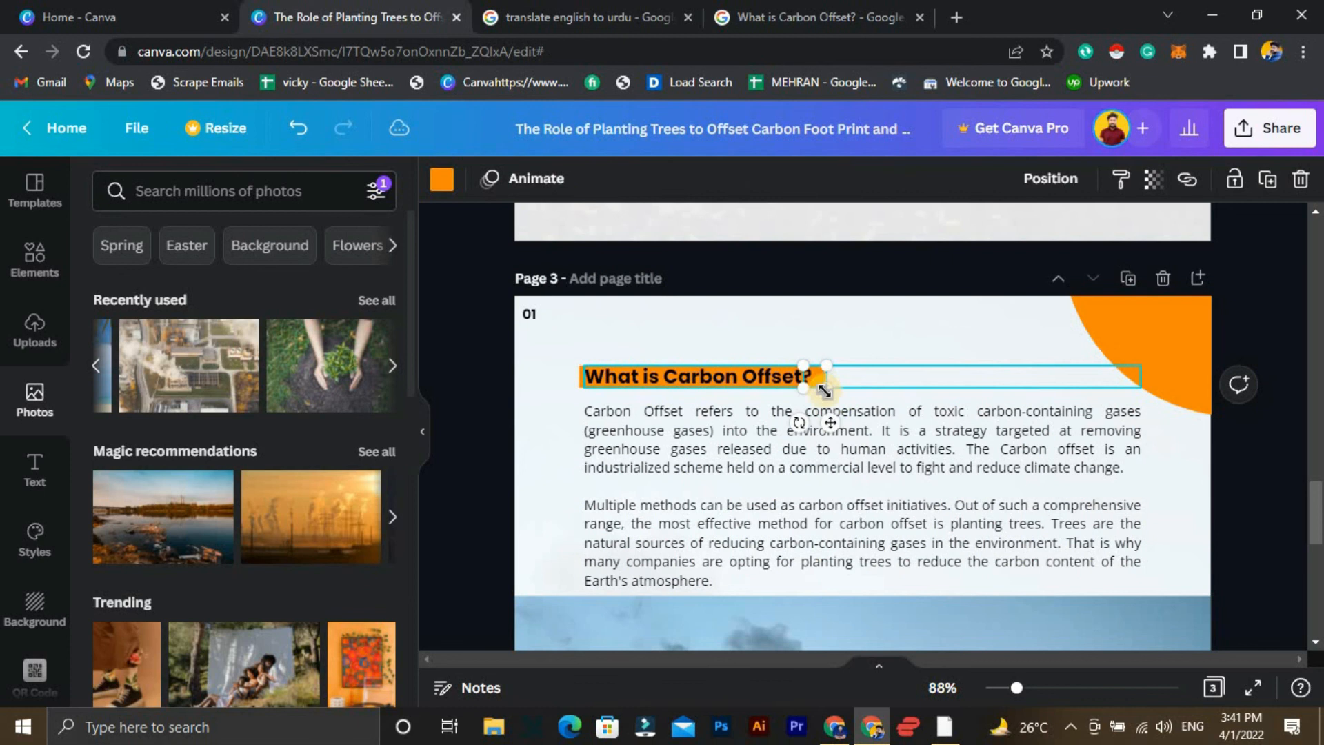
drag(833, 420, 473, 355)
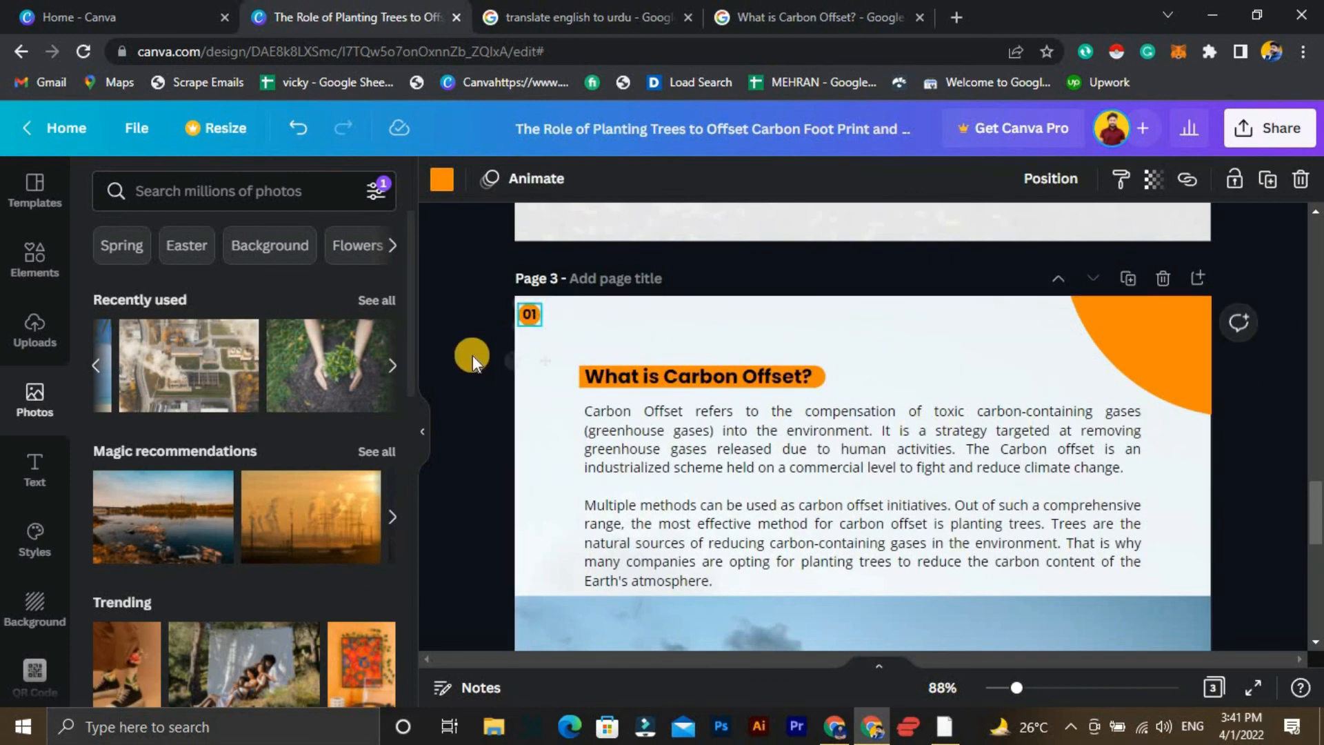
click(676, 475)
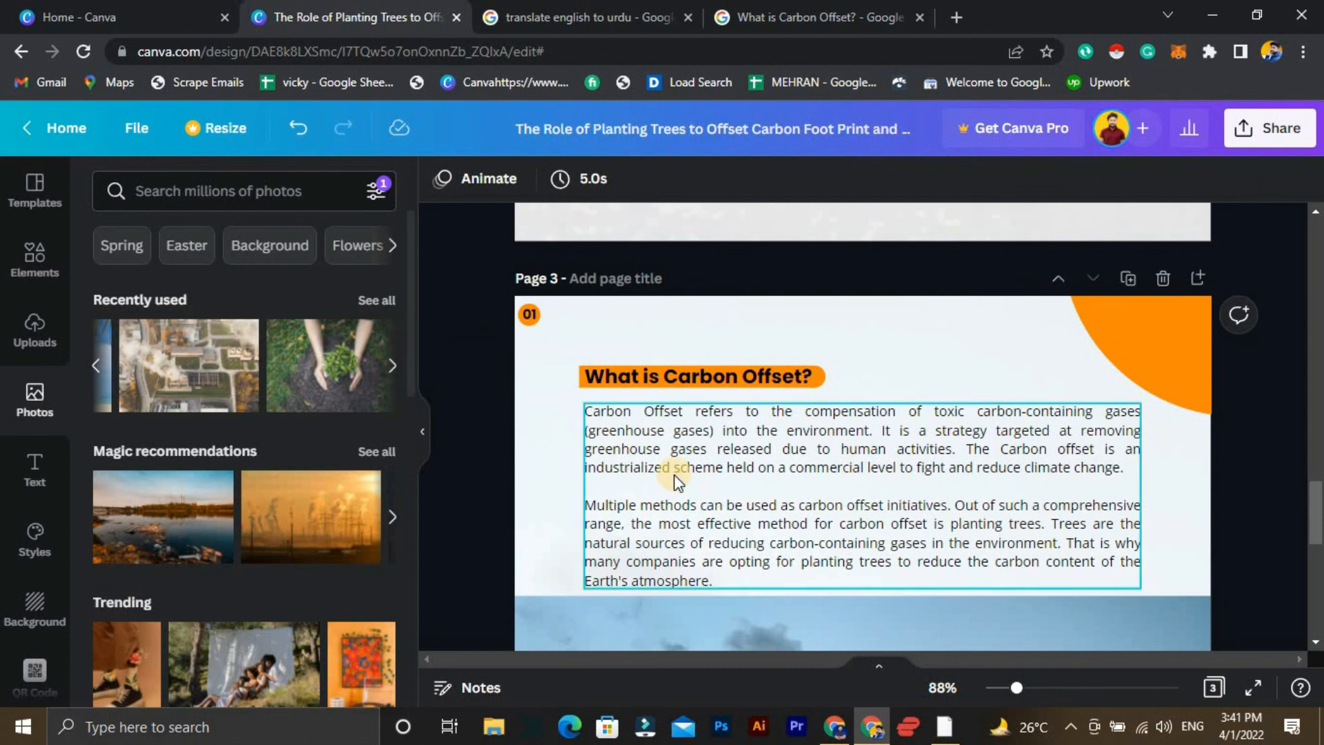
Place a copy of the large orange corner circle partly off the page at page 3's lower-left corner.
scroll(673, 475, down, 7)
scroll(673, 474, down, 3)
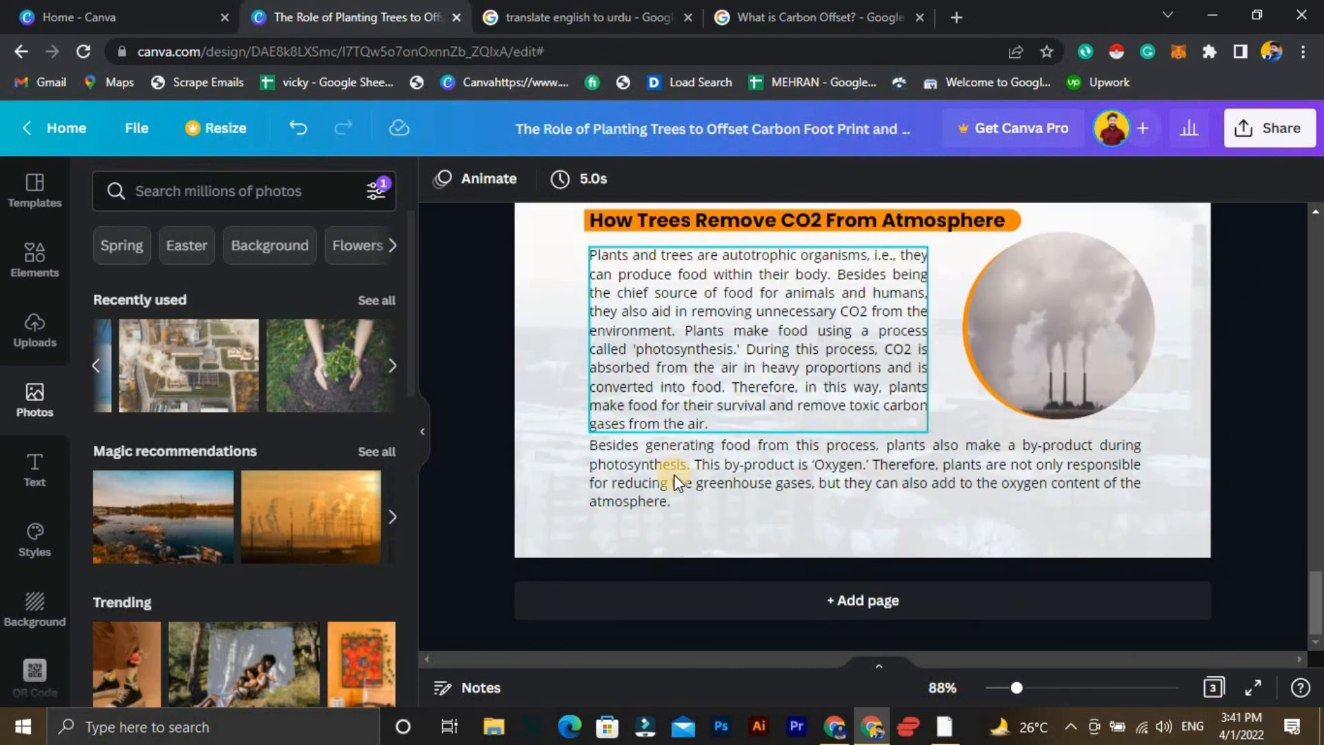
scroll(1128, 502, up, 10)
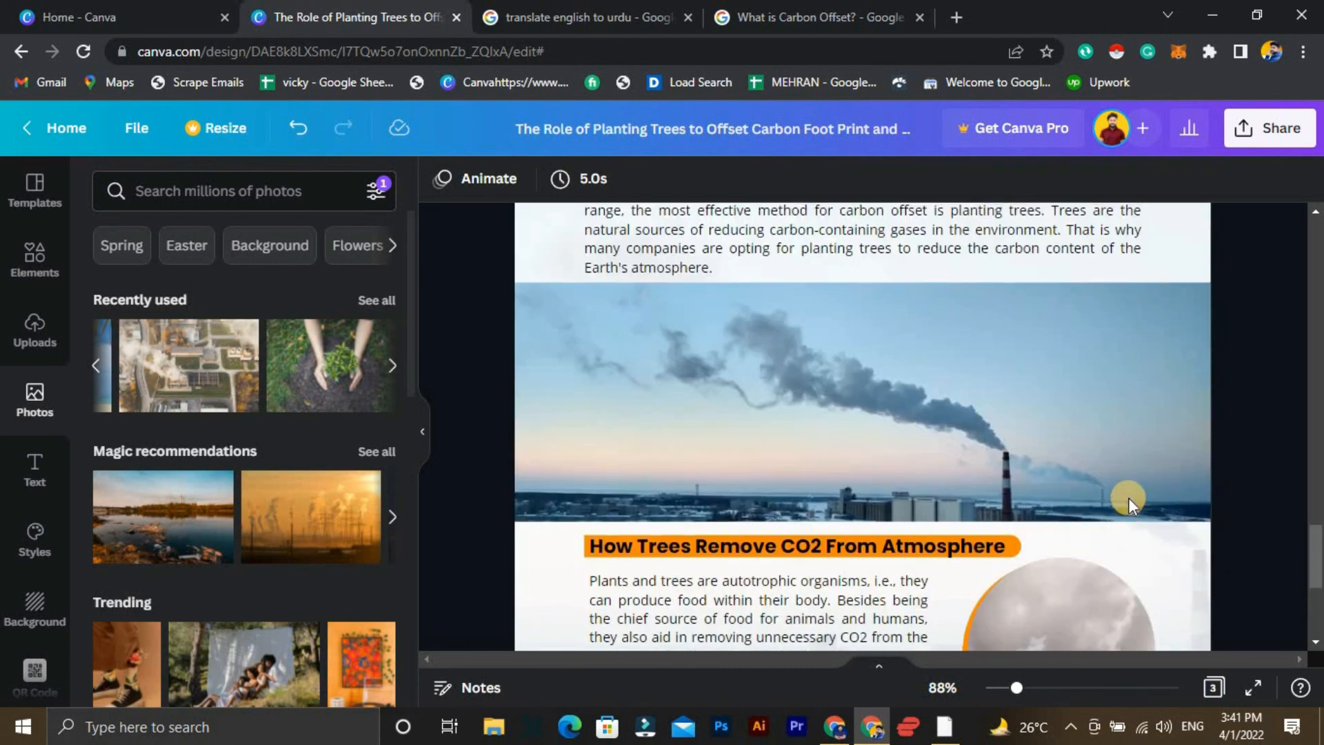
drag(1161, 370, 659, 608)
scroll(739, 353, down, 6)
drag(738, 353, 561, 306)
drag(480, 518, 557, 423)
drag(456, 574, 488, 603)
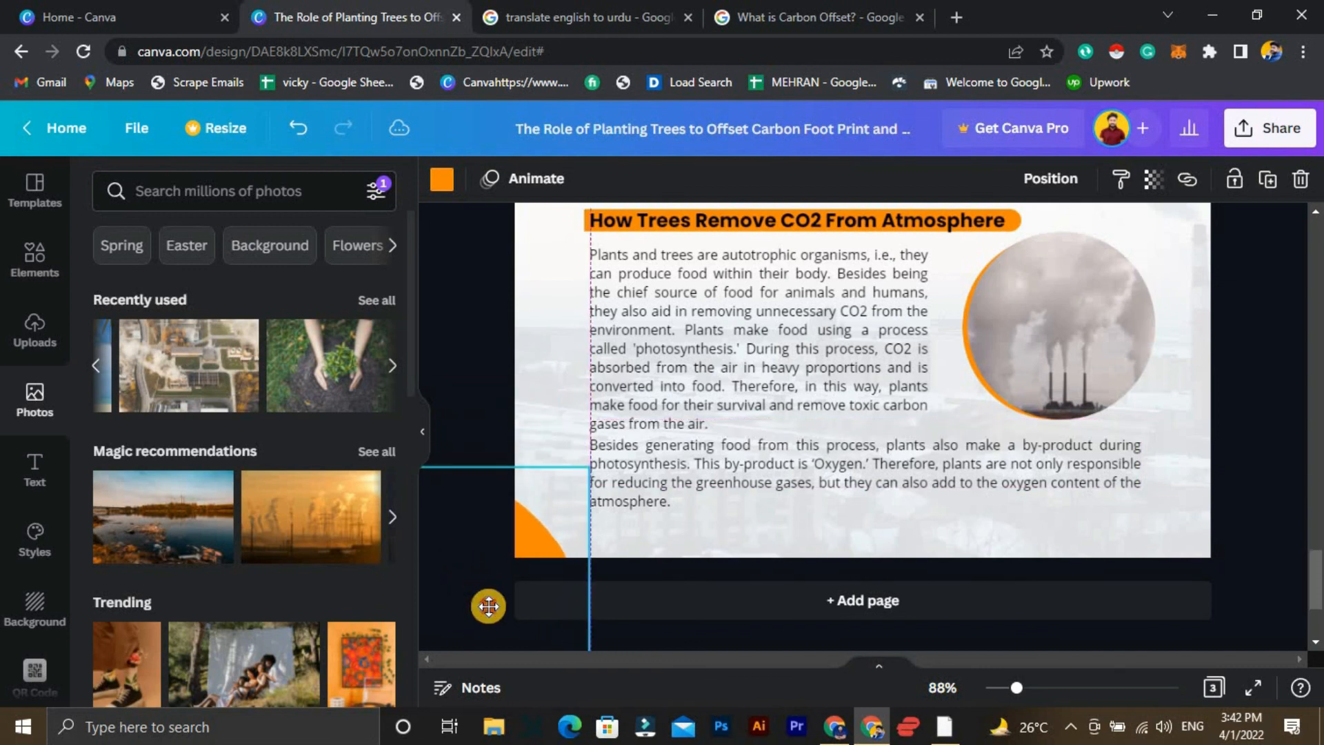
click(487, 412)
Narrow page 3's wide factory photo from both sides to align with the text column and preview pages 3 and 2 full screen.
click(1247, 688)
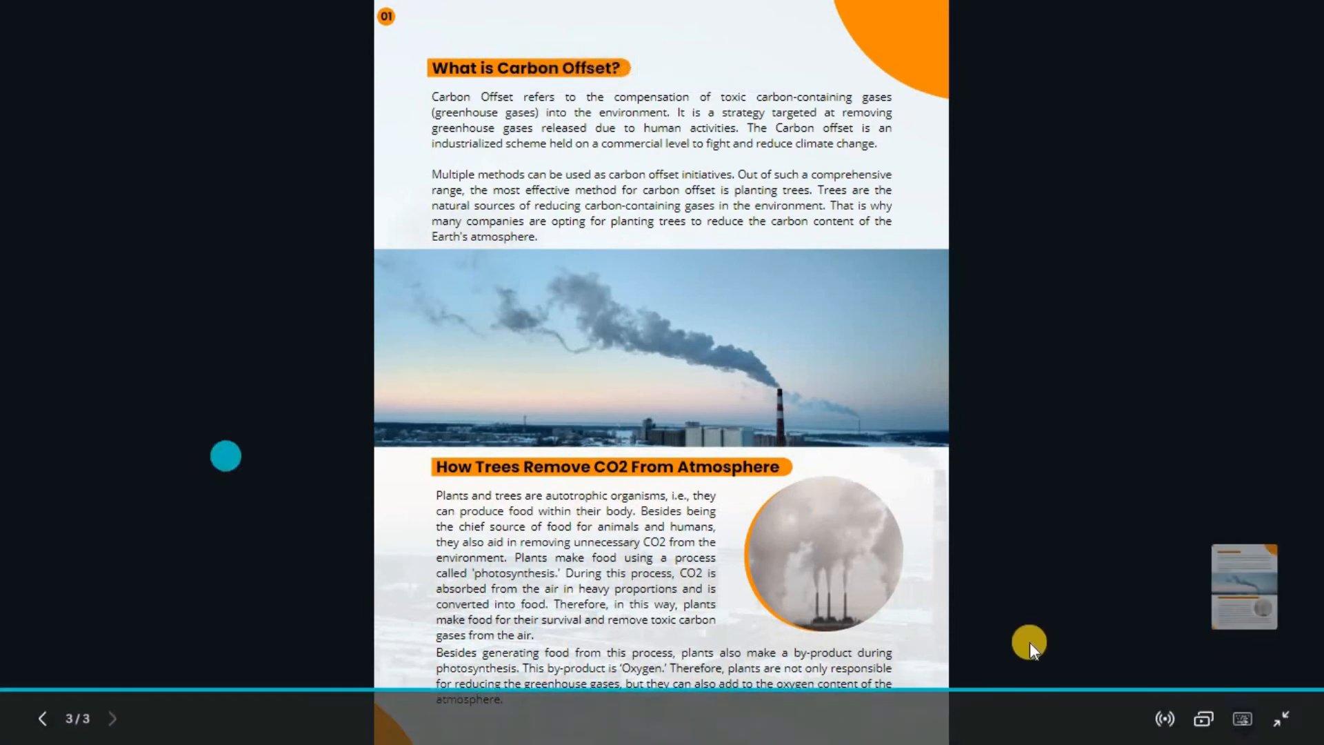
click(1282, 719)
drag(1214, 482, 1144, 480)
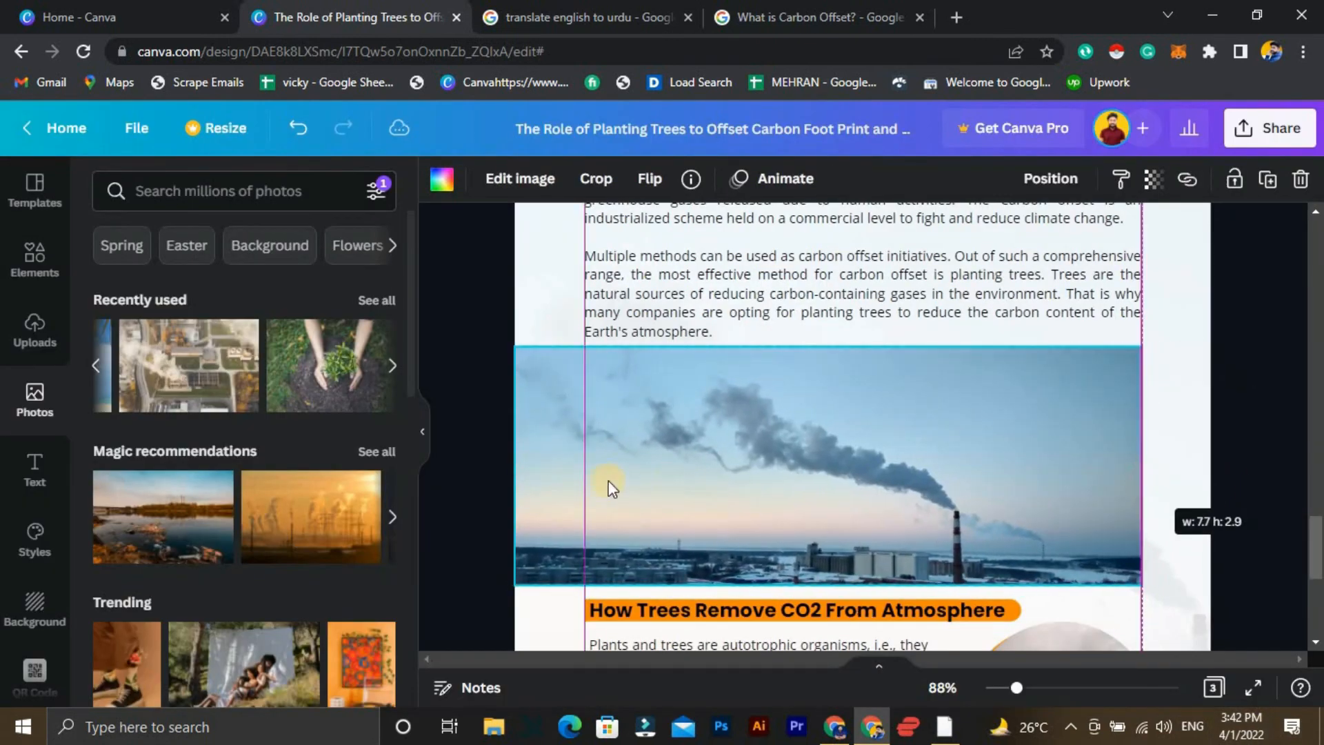
drag(506, 467, 584, 468)
click(1248, 688)
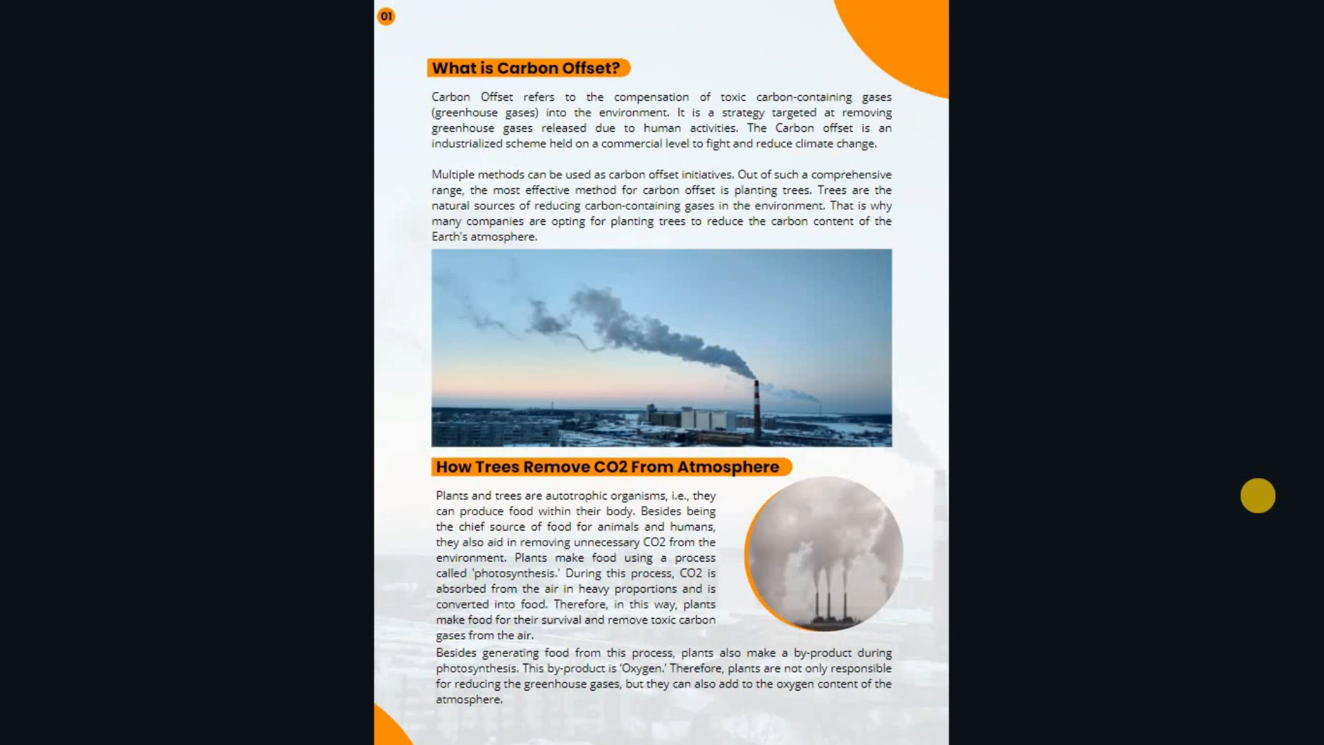
key(Left)
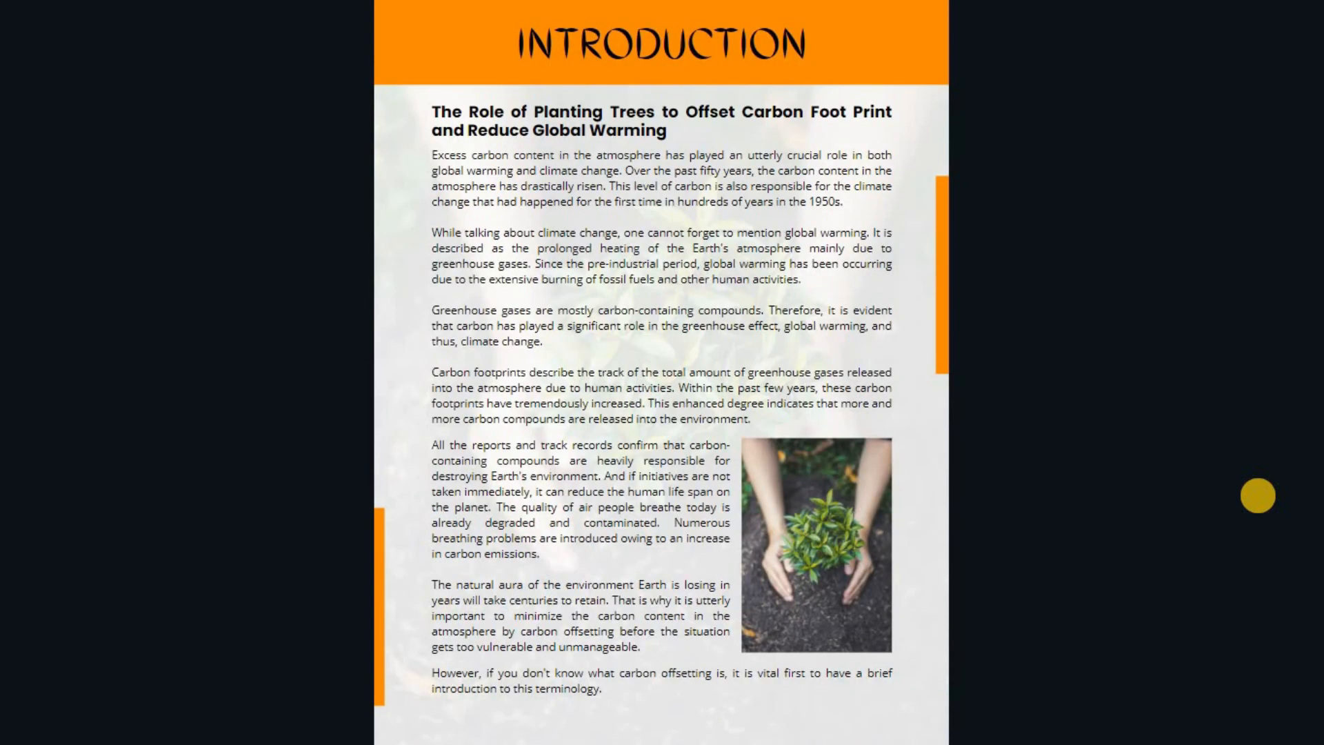